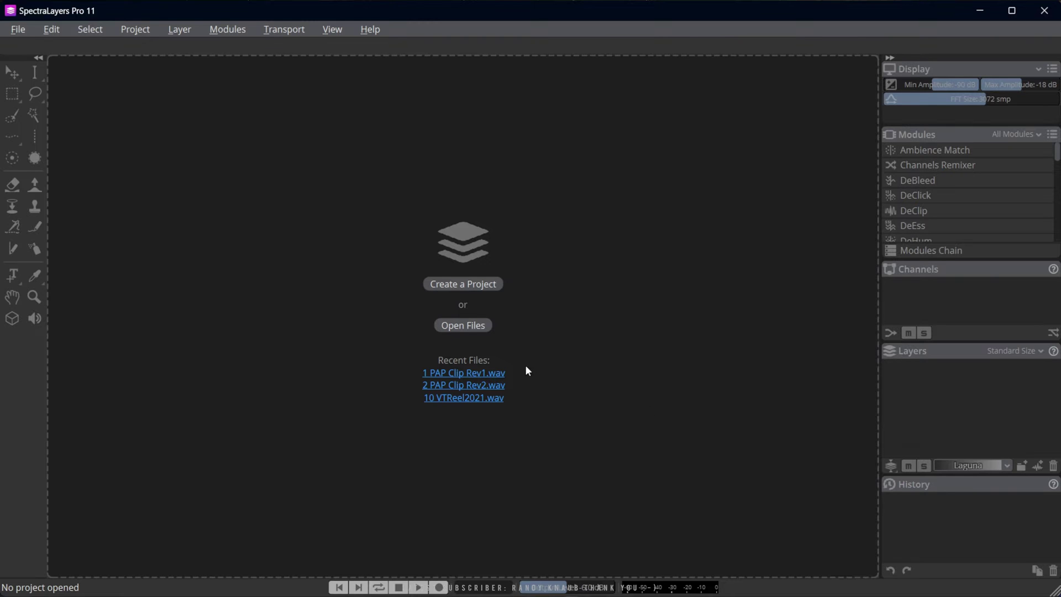
# Open the recent file PAP Clip Rev1.wav
pyautogui.click(478, 374)
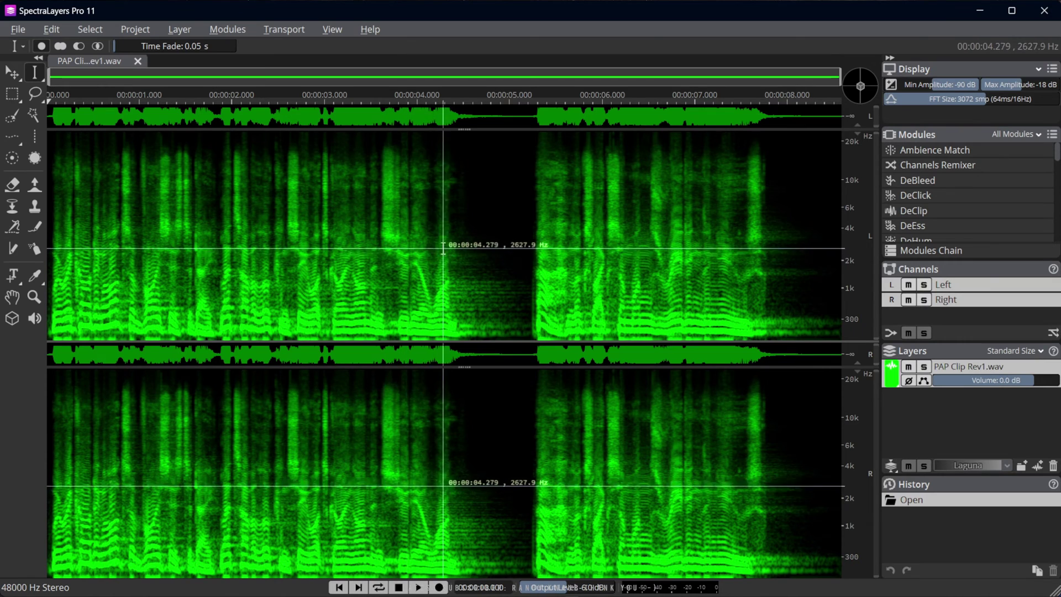
# Turn off the cursor crosshair and cursor coordinates, and place the playhead at several points in the spectrogram to check the cursor
pyautogui.click(325, 34)
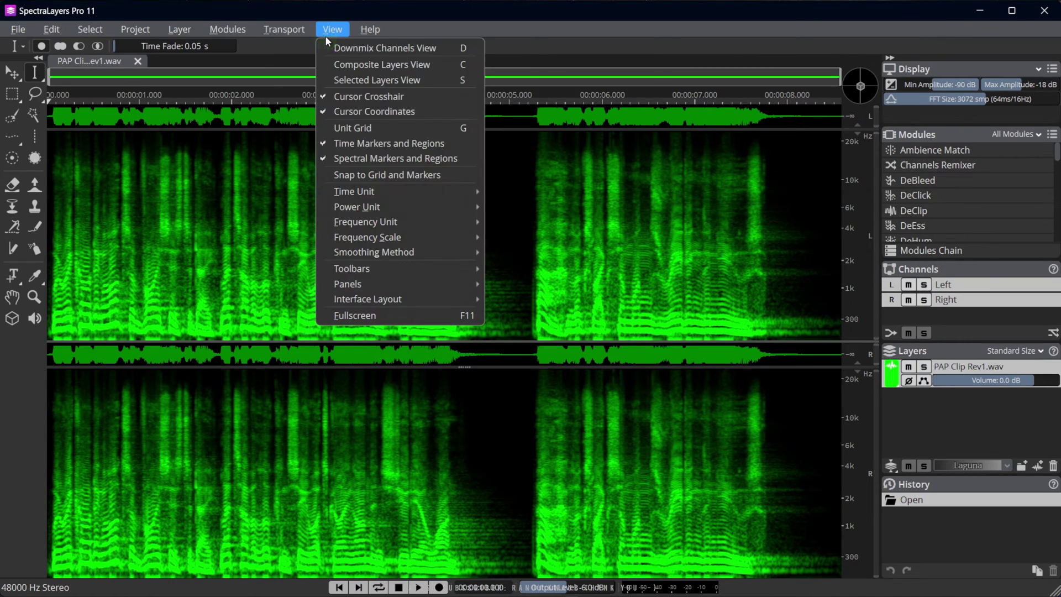
pyautogui.click(359, 101)
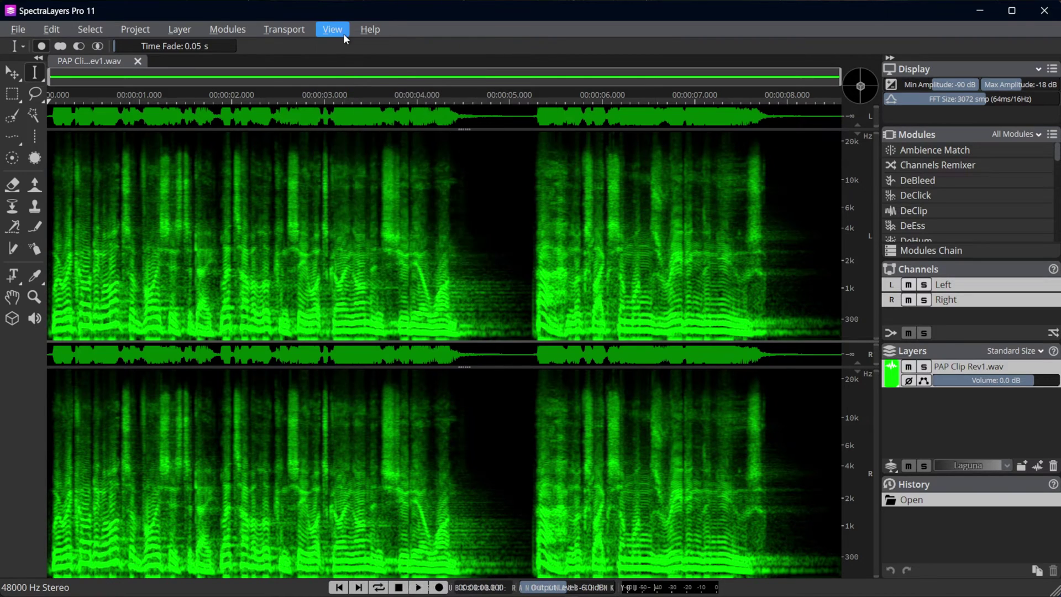
pyautogui.click(343, 33)
pyautogui.click(386, 111)
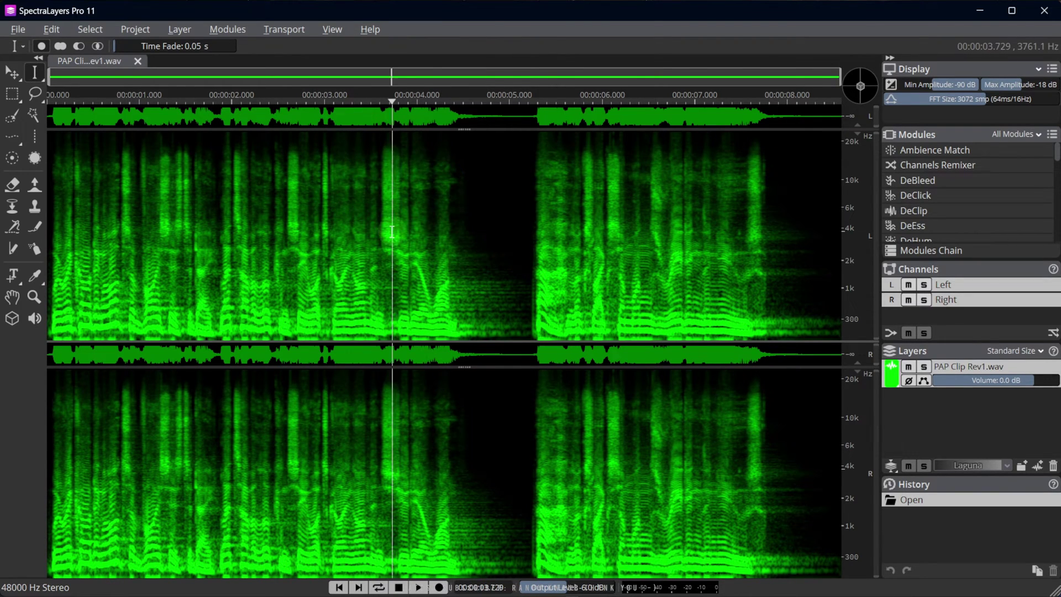
pyautogui.click(191, 278)
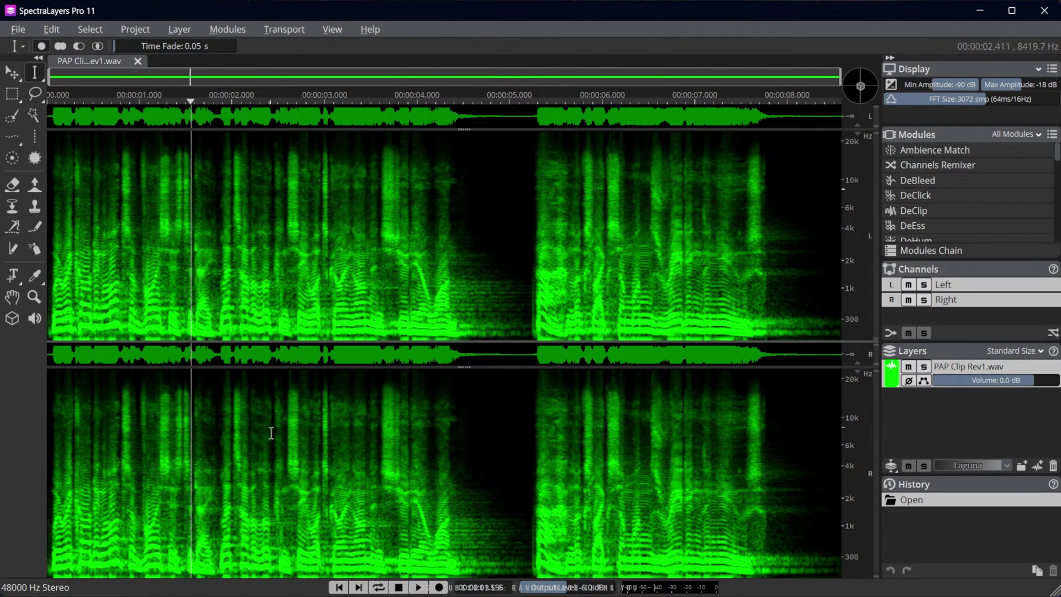
pyautogui.click(271, 433)
pyautogui.click(385, 292)
# Turn the cursor crosshair and cursor coordinates back on
pyautogui.click(331, 32)
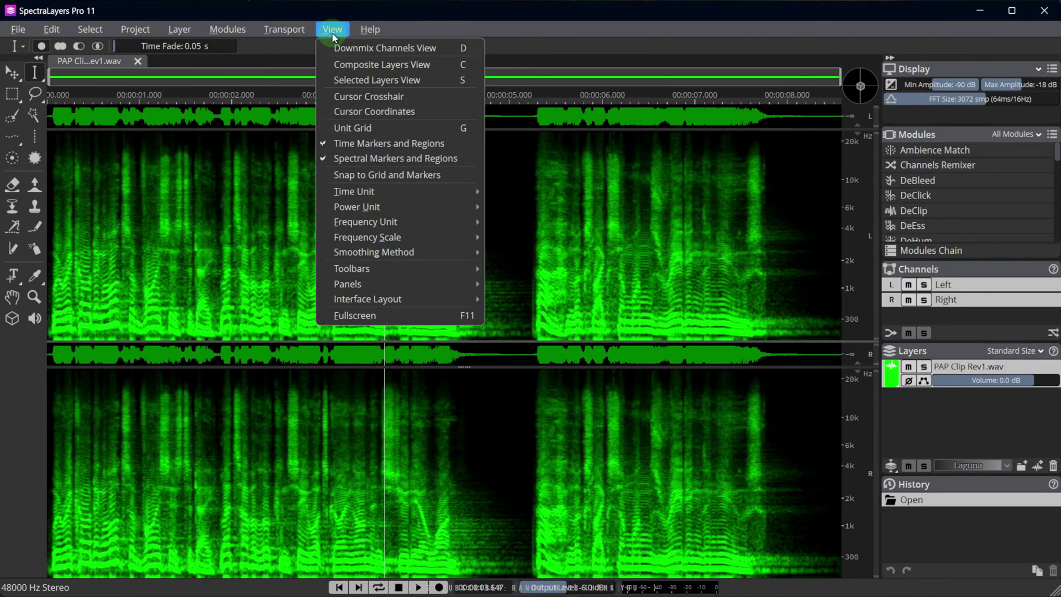
pyautogui.click(354, 95)
pyautogui.click(337, 32)
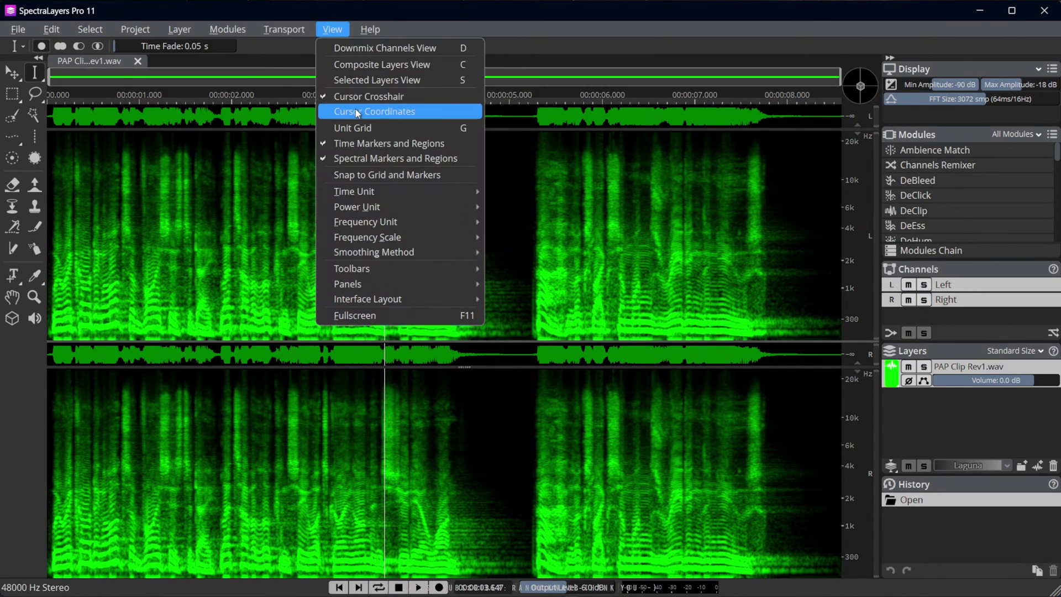
pyautogui.click(358, 112)
pyautogui.click(333, 31)
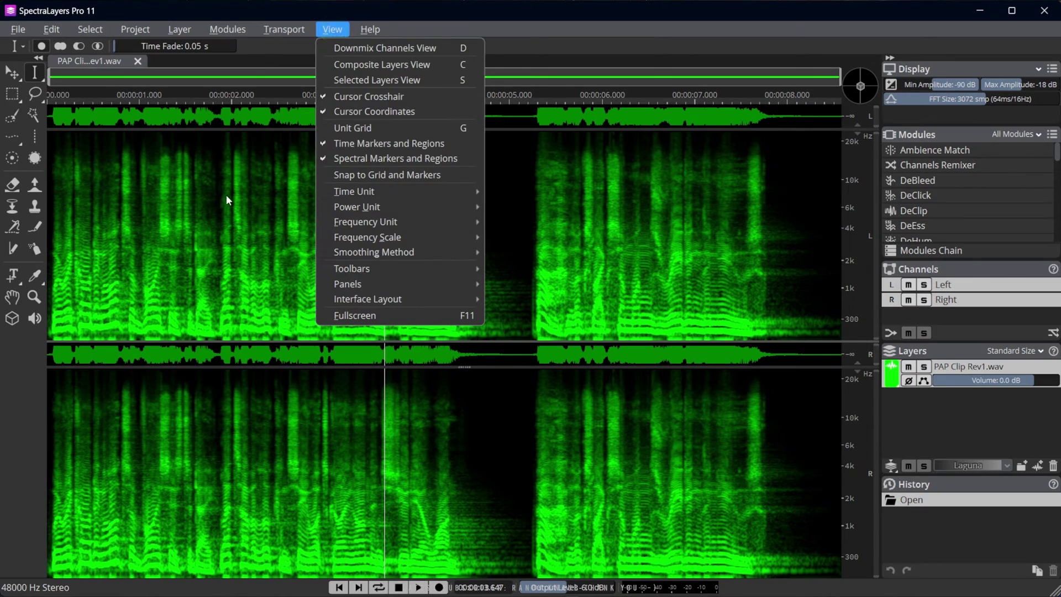
pyautogui.click(340, 226)
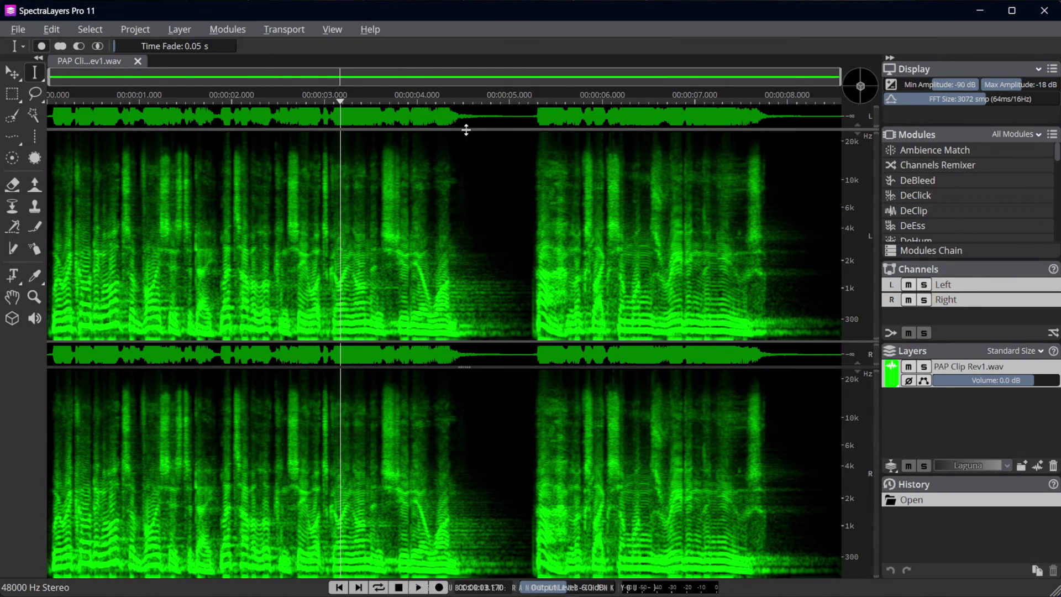
# Enlarge the waveform display above the spectrogram and switch the channels to the downmix view
pyautogui.moveTo(466, 131); pyautogui.dragTo(457, 188)
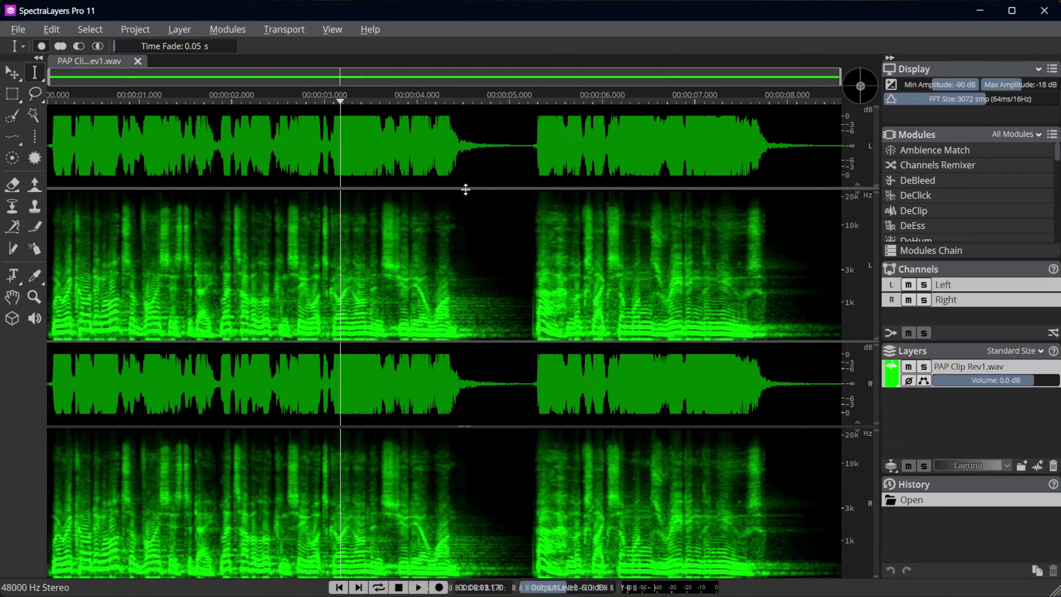
pyautogui.moveTo(467, 190); pyautogui.dragTo(475, 149)
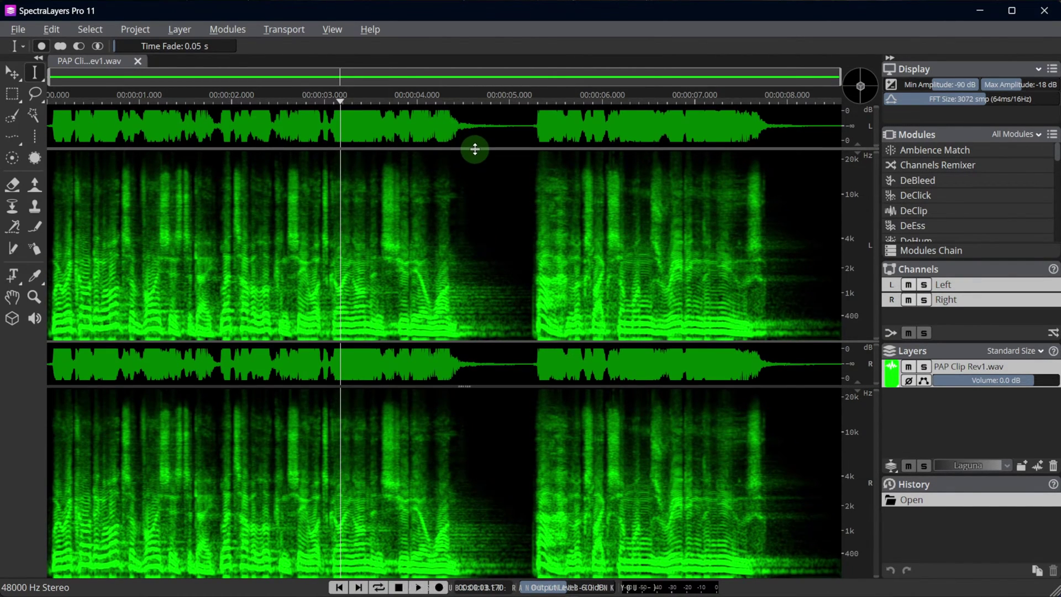
pyautogui.click(892, 333)
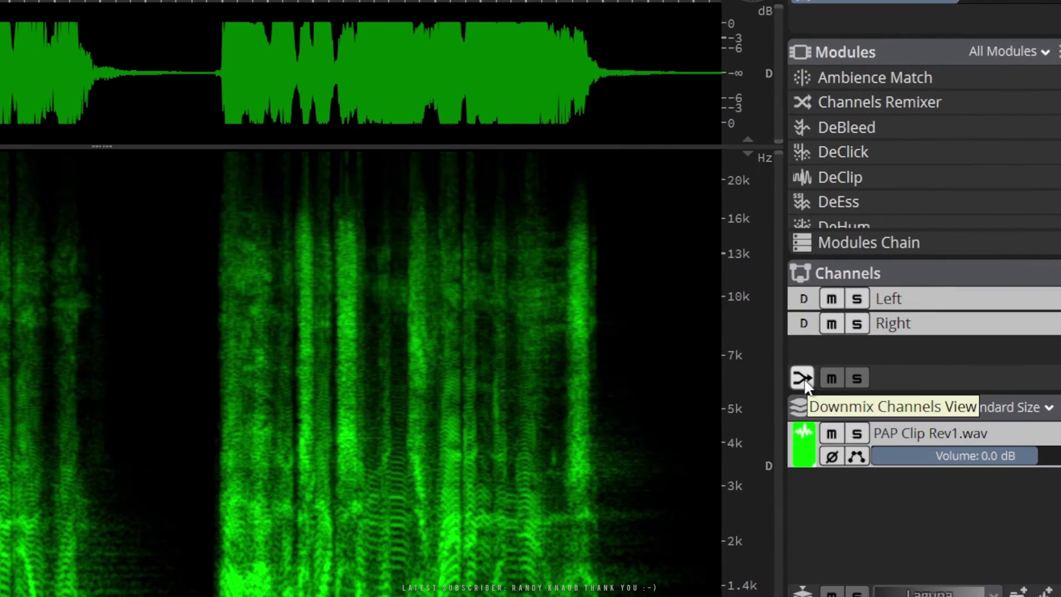
pyautogui.moveTo(102, 145); pyautogui.dragTo(97, 179)
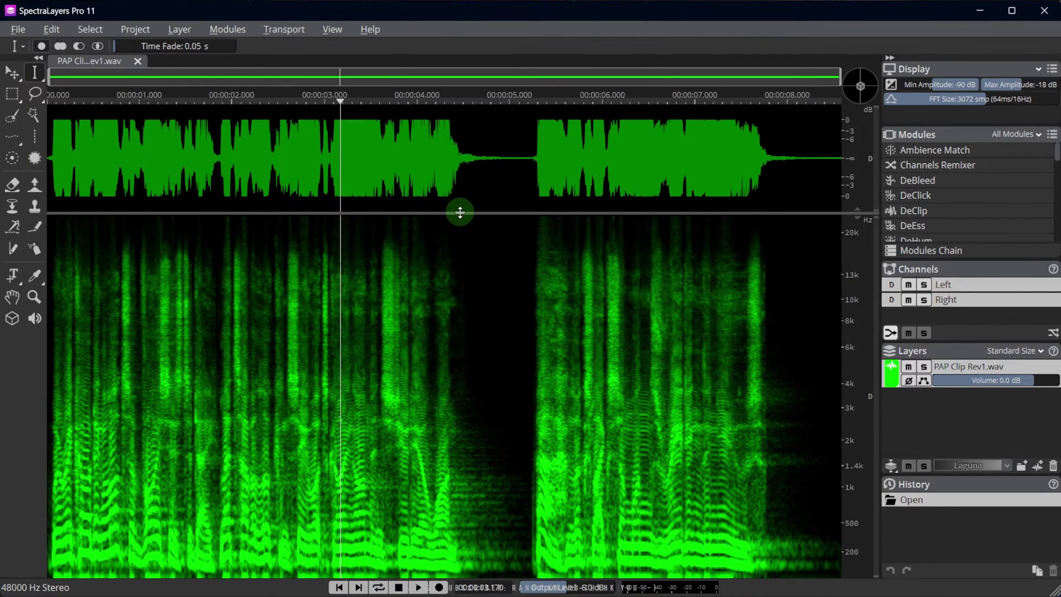
pyautogui.moveTo(460, 212)
pyautogui.mouseDown()
pyautogui.moveTo(462, 202)
pyautogui.moveTo(467, 326)
pyautogui.moveTo(462, 209)
pyautogui.mouseUp()
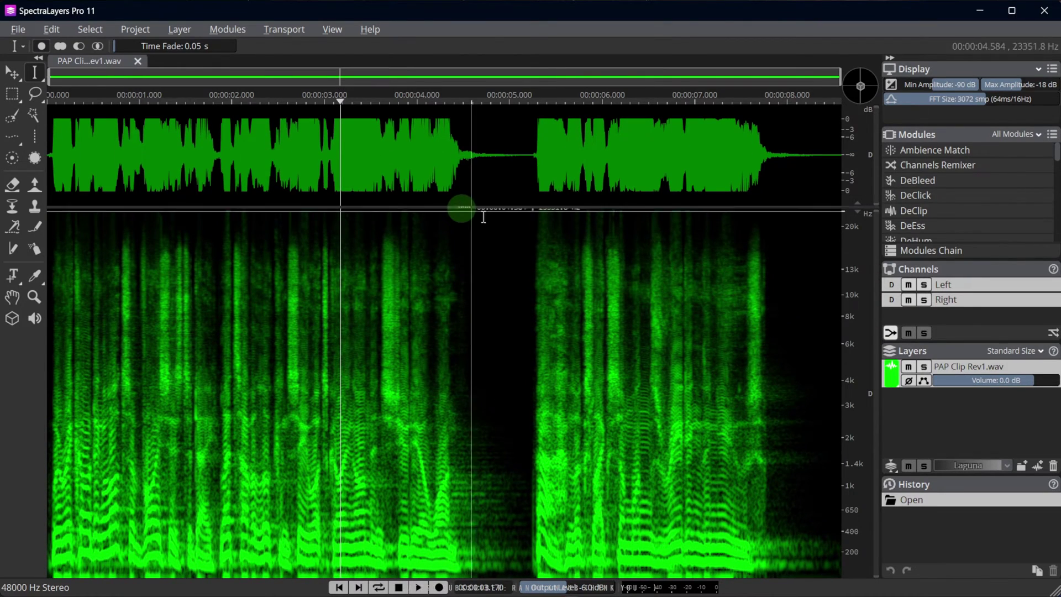
# Compare the downmixed view with the separate left and right channels by toggling repeatedly, ending on the downmix
pyautogui.click(890, 333)
pyautogui.click(890, 333)
pyautogui.click(890, 333)
pyautogui.click(889, 333)
pyautogui.click(890, 332)
pyautogui.click(890, 332)
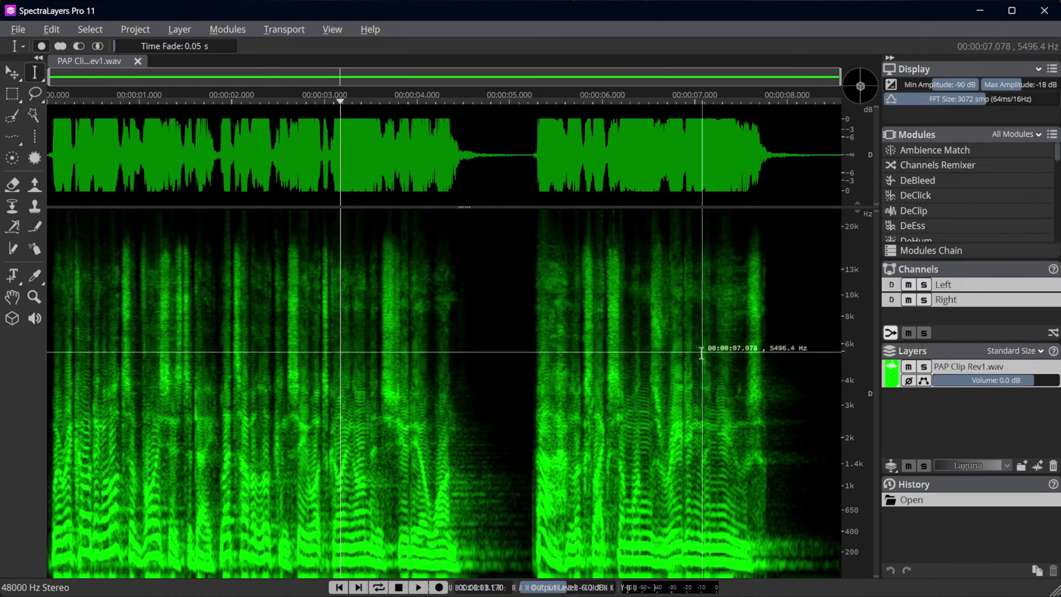
pyautogui.click(891, 332)
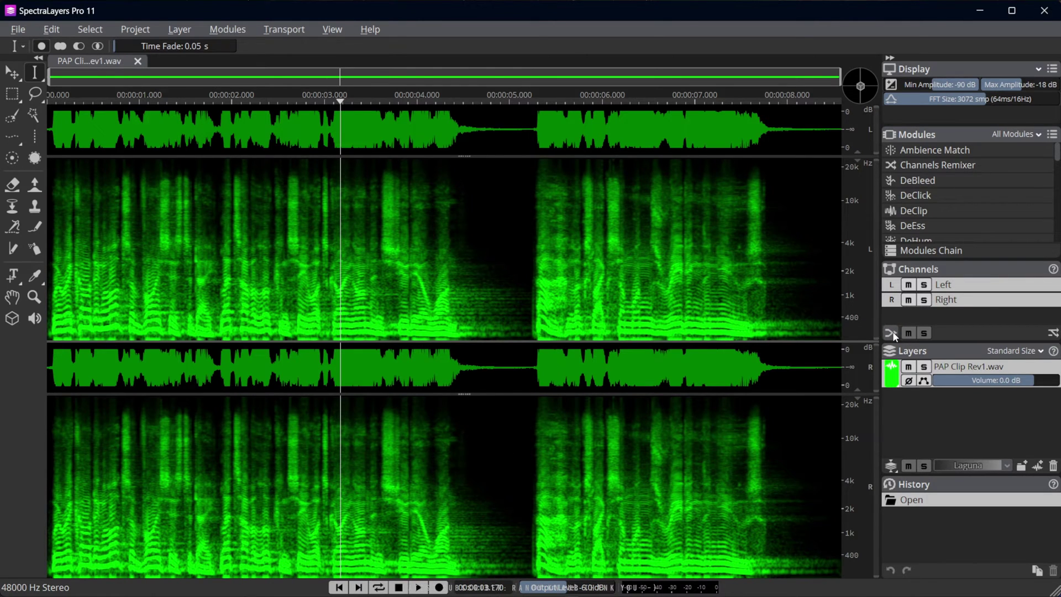
pyautogui.click(892, 331)
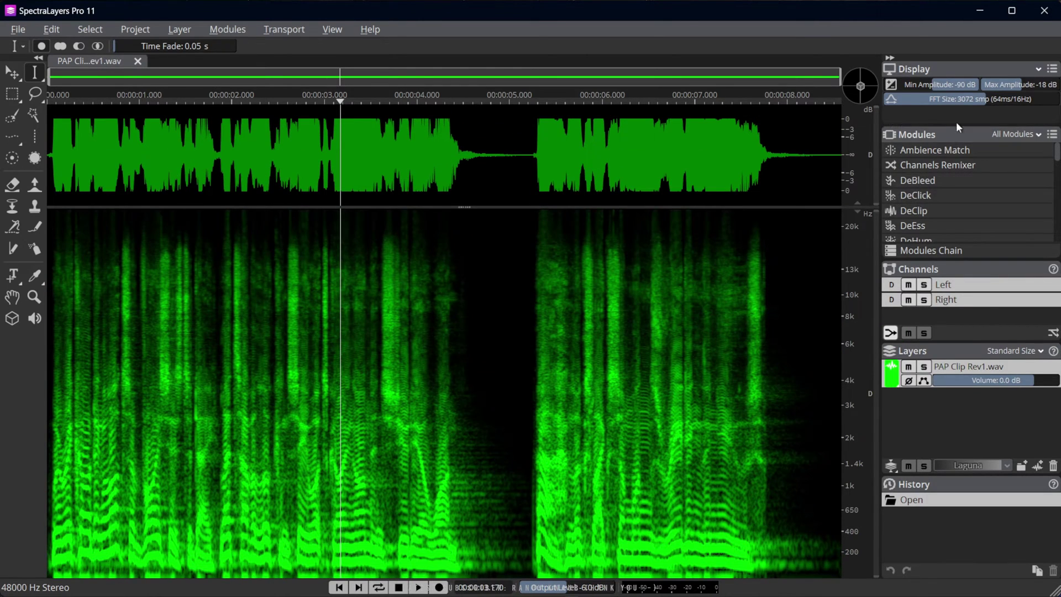
# Check the display settings options, and collapse the group of side panels and expand it again
pyautogui.click(1040, 70)
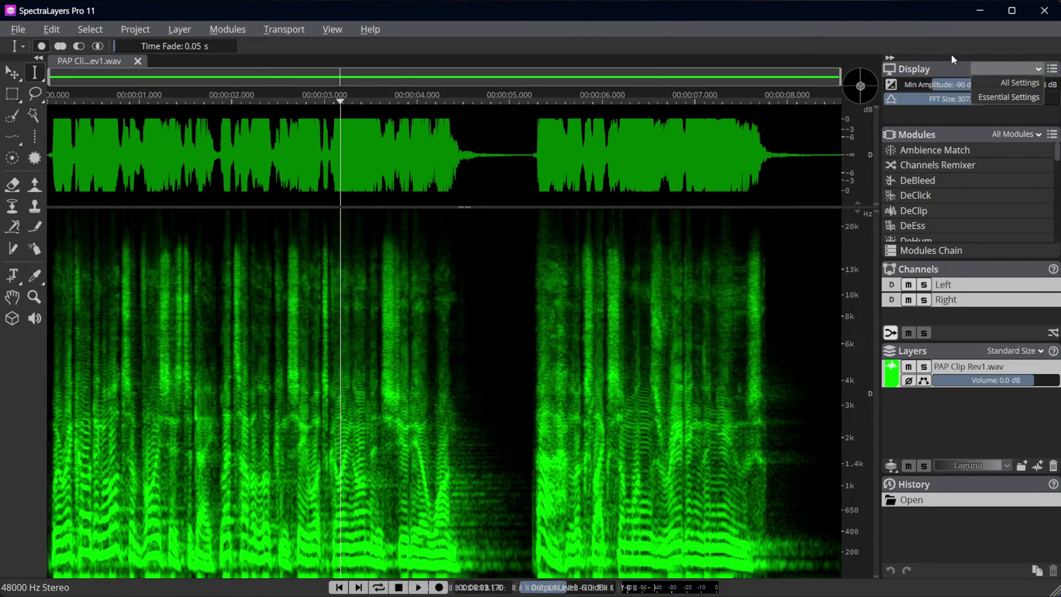
pyautogui.click(951, 54)
pyautogui.click(1052, 60)
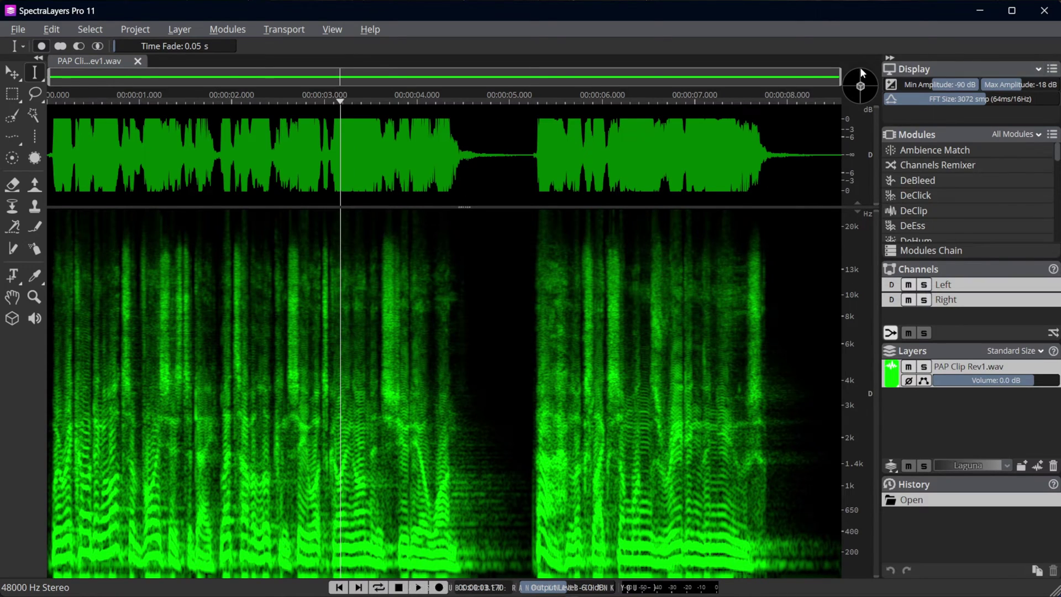
pyautogui.click(891, 57)
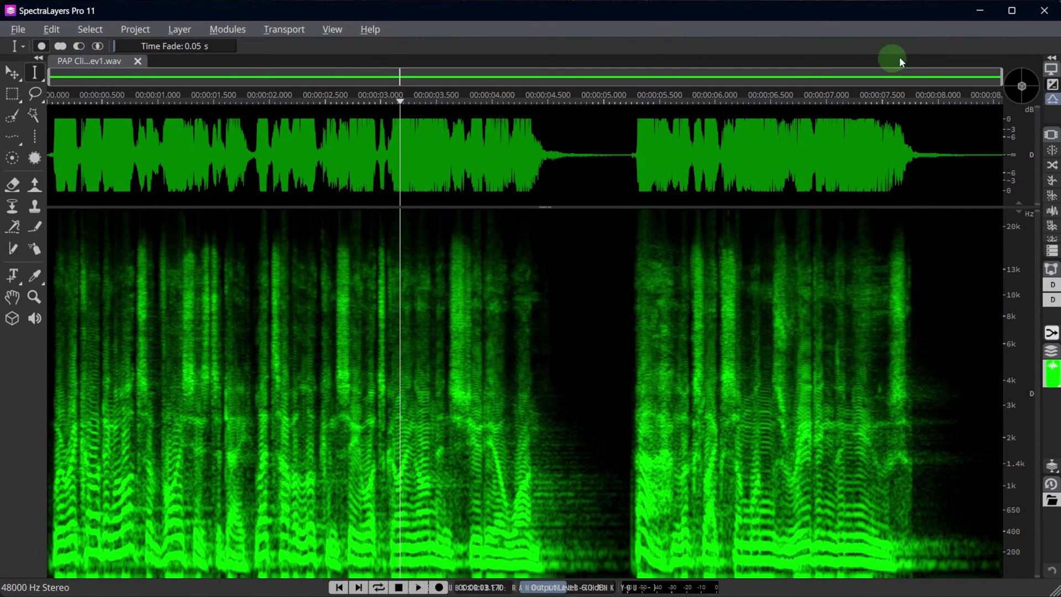
pyautogui.click(1052, 60)
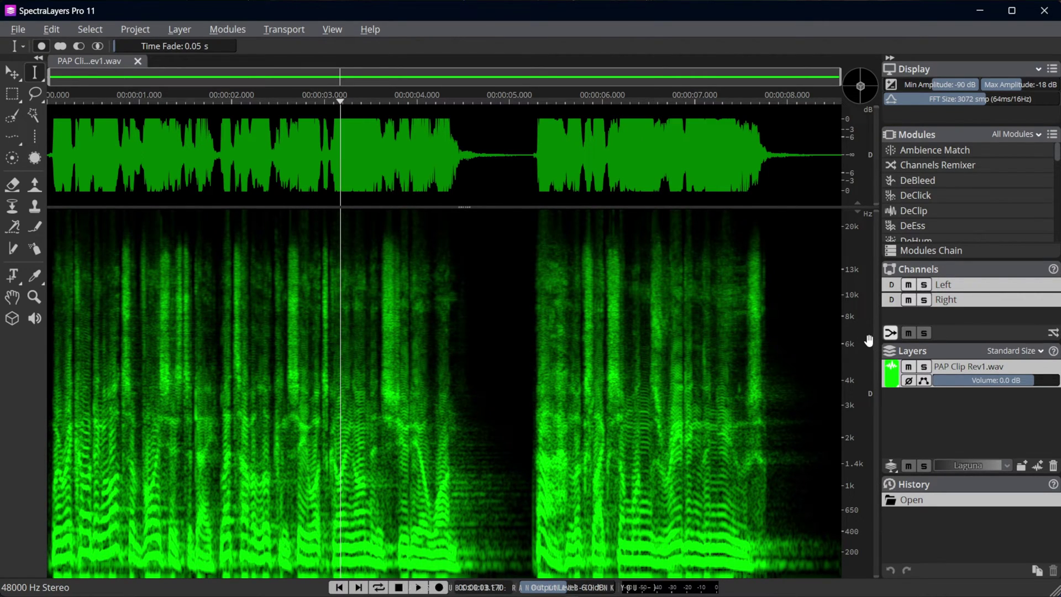
# Try adjusting the FFT size of the spectrogram display
pyautogui.click(993, 100)
pyautogui.moveTo(993, 99)
pyautogui.mouseDown()
pyautogui.moveTo(1023, 99)
pyautogui.moveTo(898, 102)
pyautogui.moveTo(1046, 101)
pyautogui.moveTo(915, 100)
pyautogui.moveTo(999, 99)
pyautogui.mouseUp()
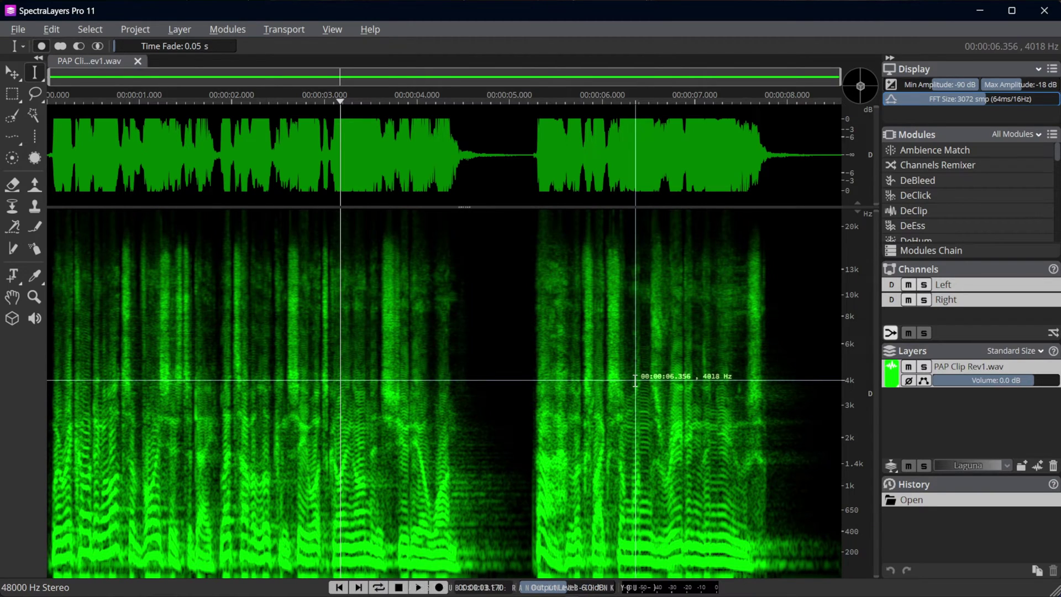
pyautogui.doubleClick(982, 99)
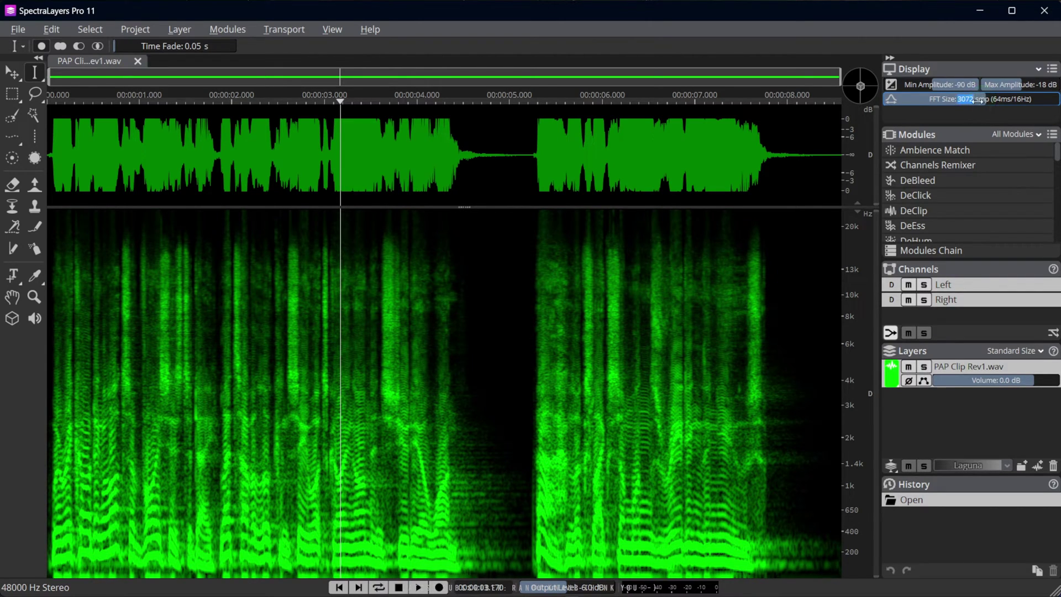
pyautogui.click(954, 117)
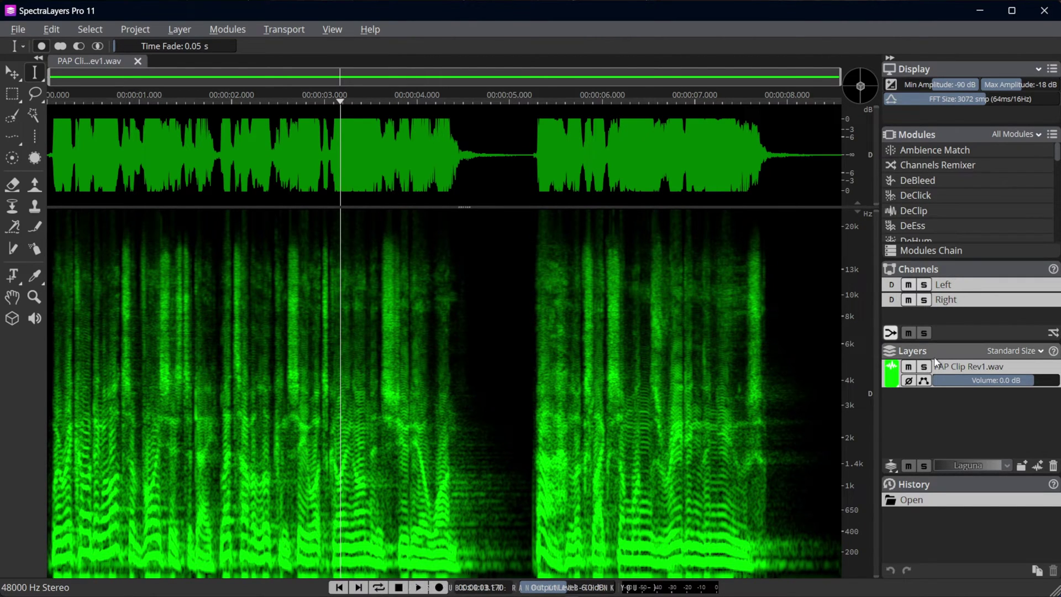
# Undock the Layers and Modules panels and float them over opposite sides of the waveform and spectrogram
pyautogui.moveTo(935, 358); pyautogui.dragTo(669, 136)
pyautogui.moveTo(919, 158); pyautogui.dragTo(85, 130)
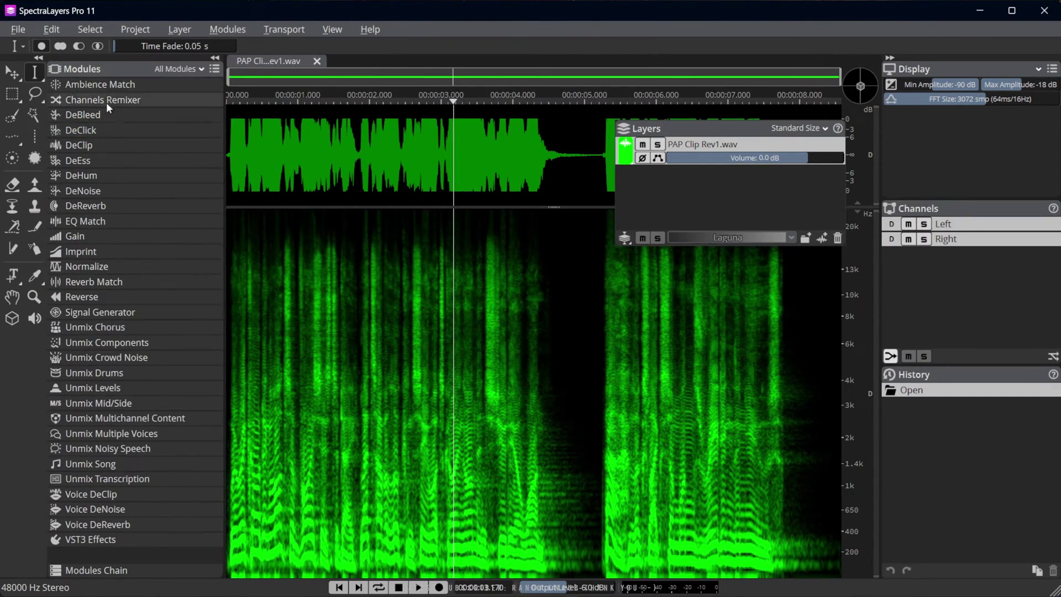
pyautogui.moveTo(97, 72); pyautogui.dragTo(150, 72)
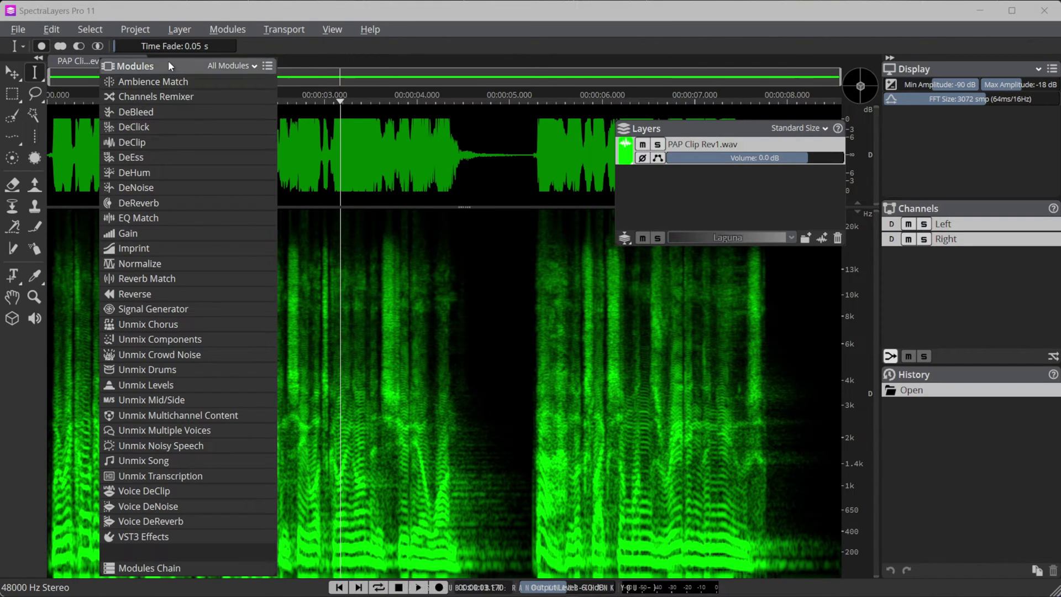
pyautogui.moveTo(168, 62); pyautogui.dragTo(212, 72)
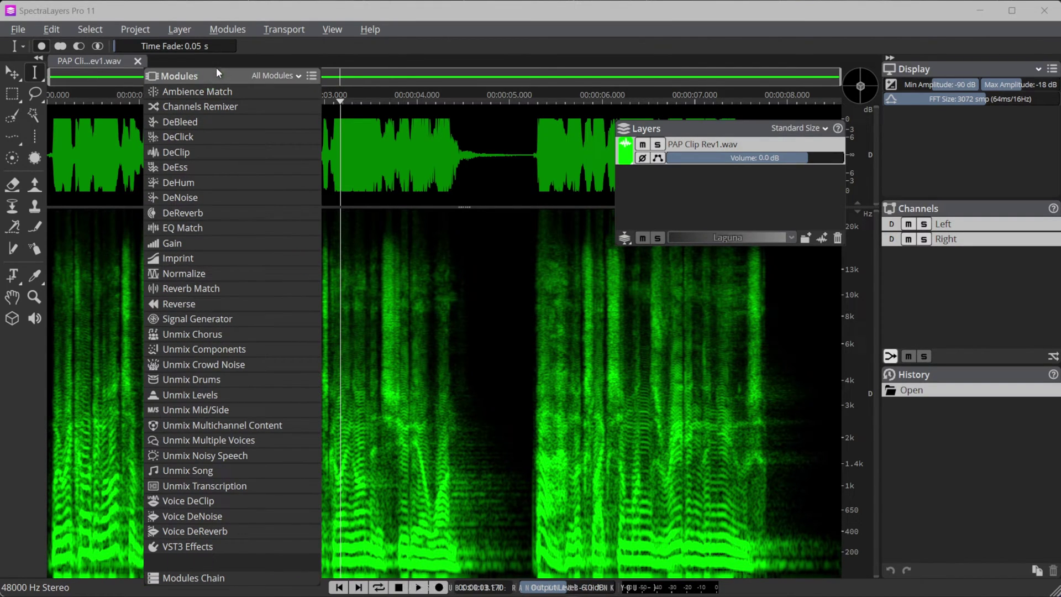
pyautogui.moveTo(218, 67); pyautogui.dragTo(133, 119)
pyautogui.moveTo(730, 131); pyautogui.dragTo(722, 121)
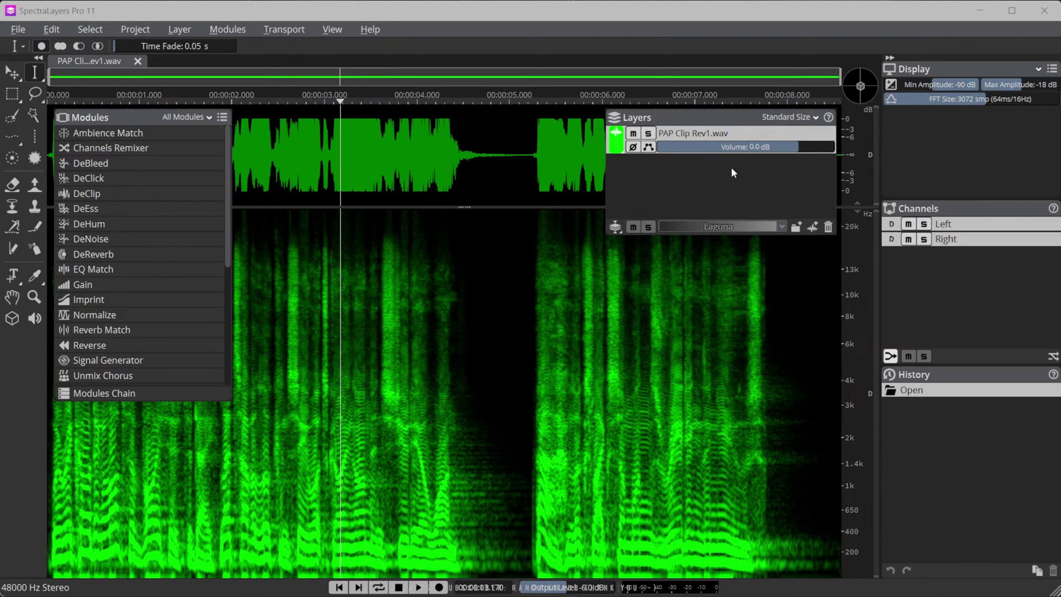
# Enable the volume envelope on the PAP Clip Rev1.wav layer, enlarge the waveform, and add a slightly lowered envelope point at about 4.4 s
pyautogui.click(649, 147)
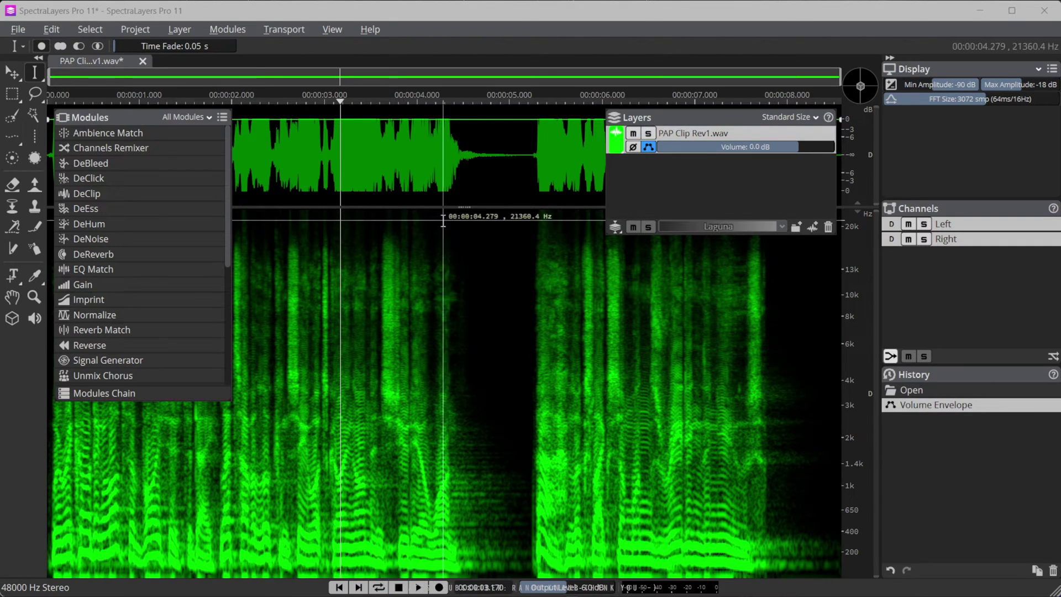
pyautogui.moveTo(464, 206); pyautogui.dragTo(456, 319)
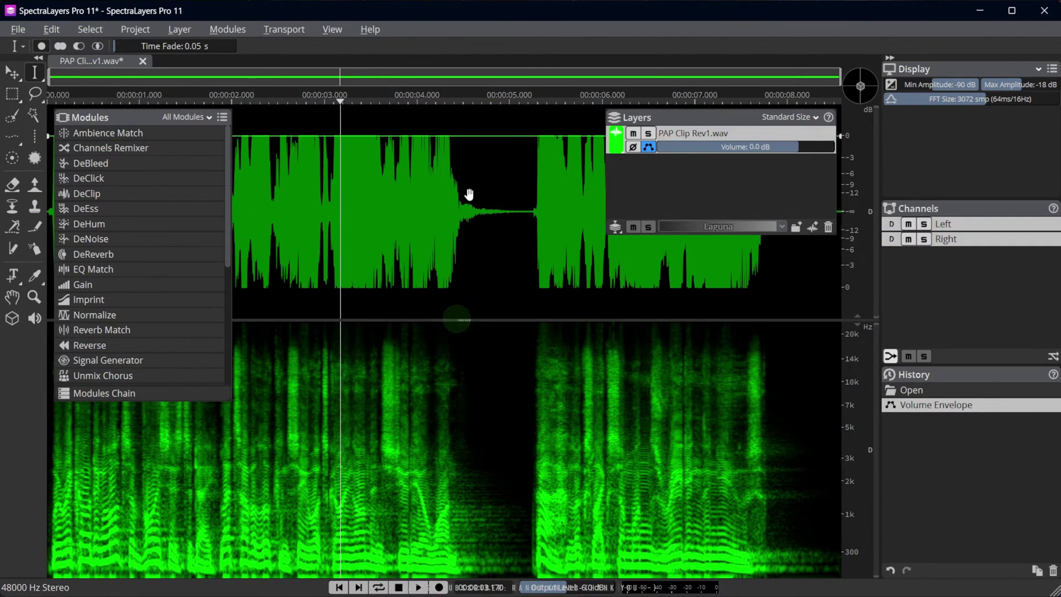
pyautogui.click(477, 137)
pyautogui.moveTo(478, 137); pyautogui.dragTo(451, 148)
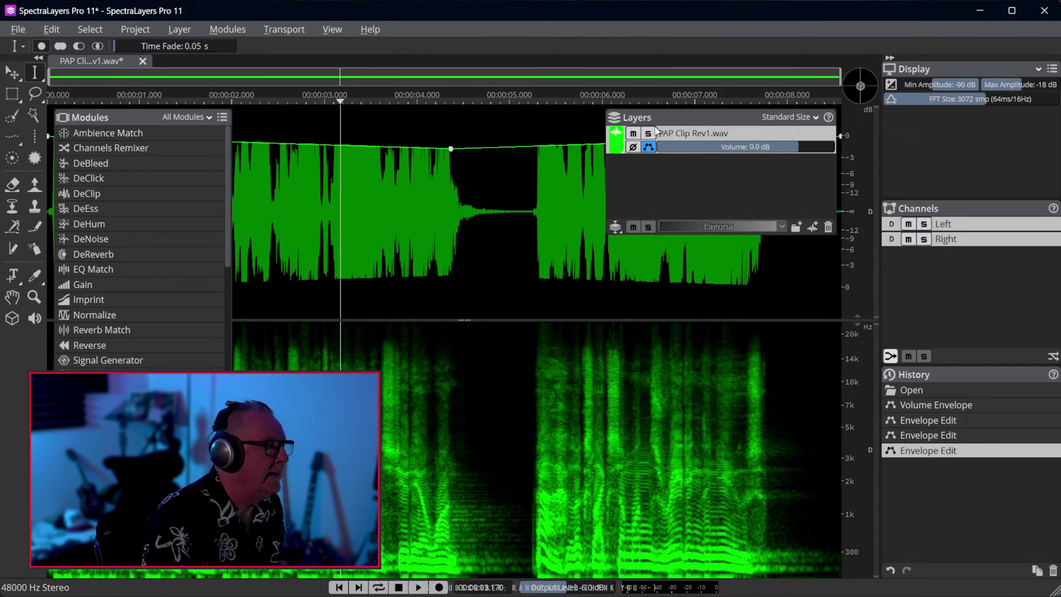
pyautogui.click(684, 125)
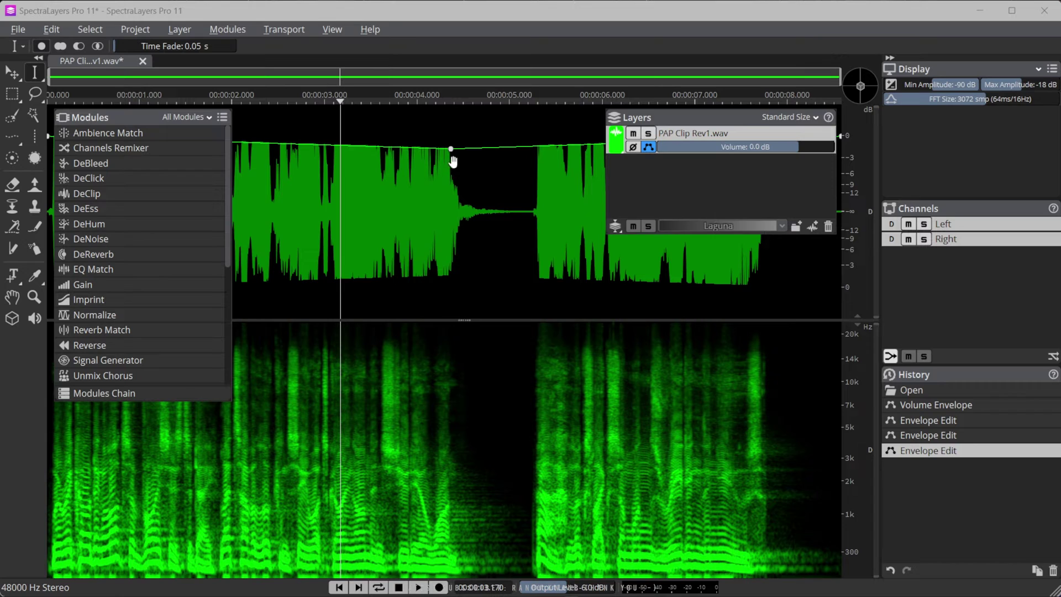
pyautogui.moveTo(453, 158)
# Close the PAP Clip Rev1 project without saving and reopen PAP Clip Rev1.wav from the recent files
pyautogui.click(142, 61)
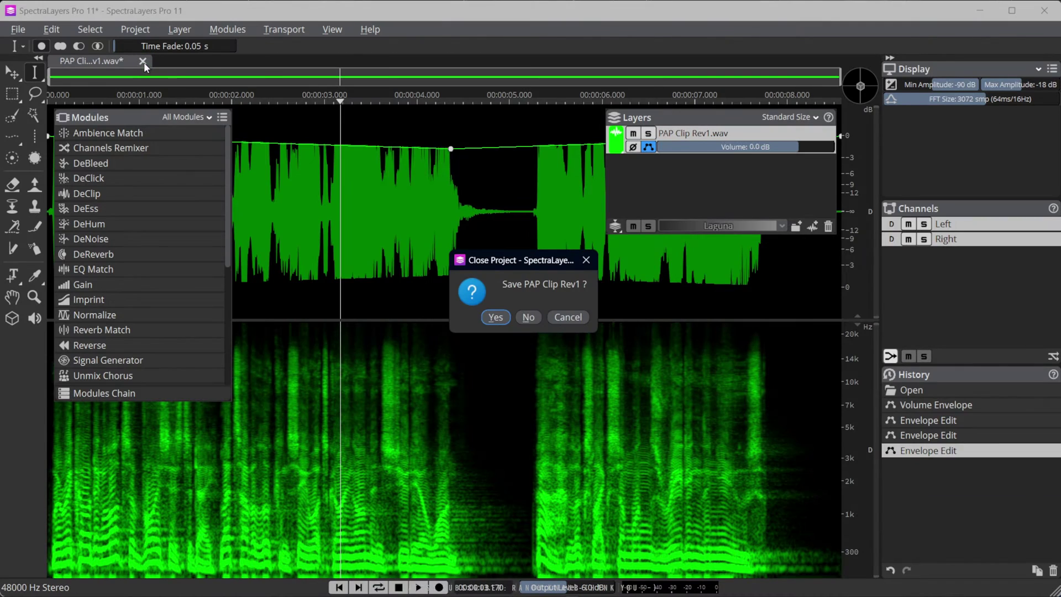
pyautogui.click(528, 318)
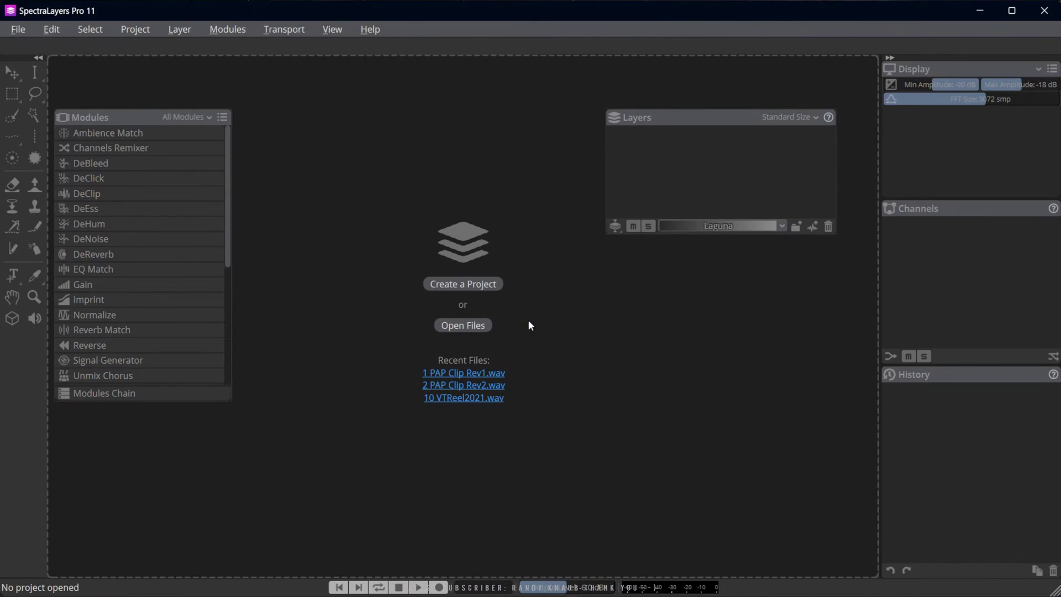
pyautogui.click(476, 374)
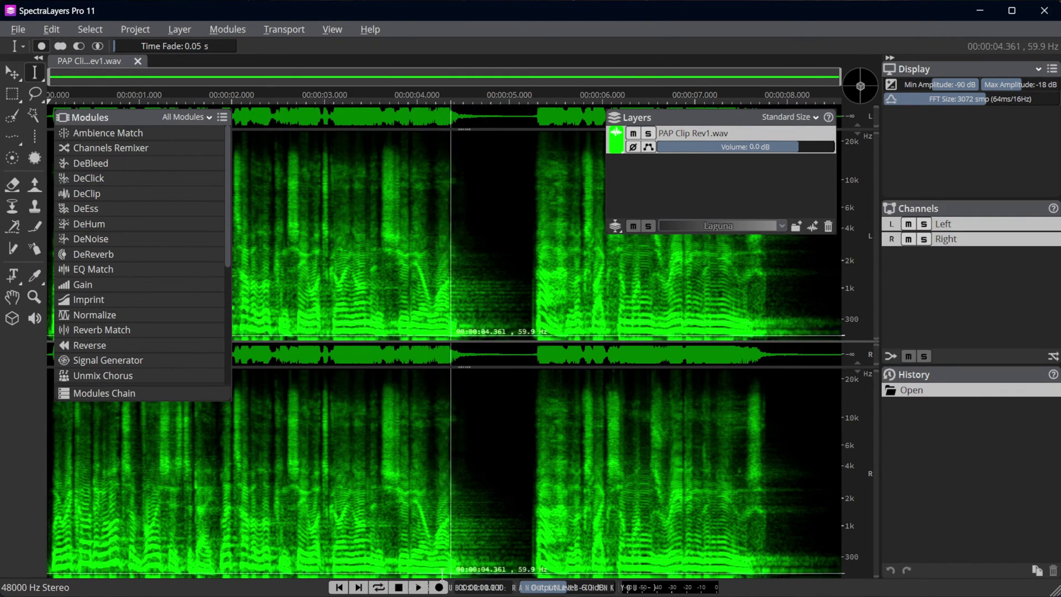
# Play PAP Clip Rev1.wav from the beginning to hear the unprocessed stereo audio, and stop playback
pyautogui.click(340, 588)
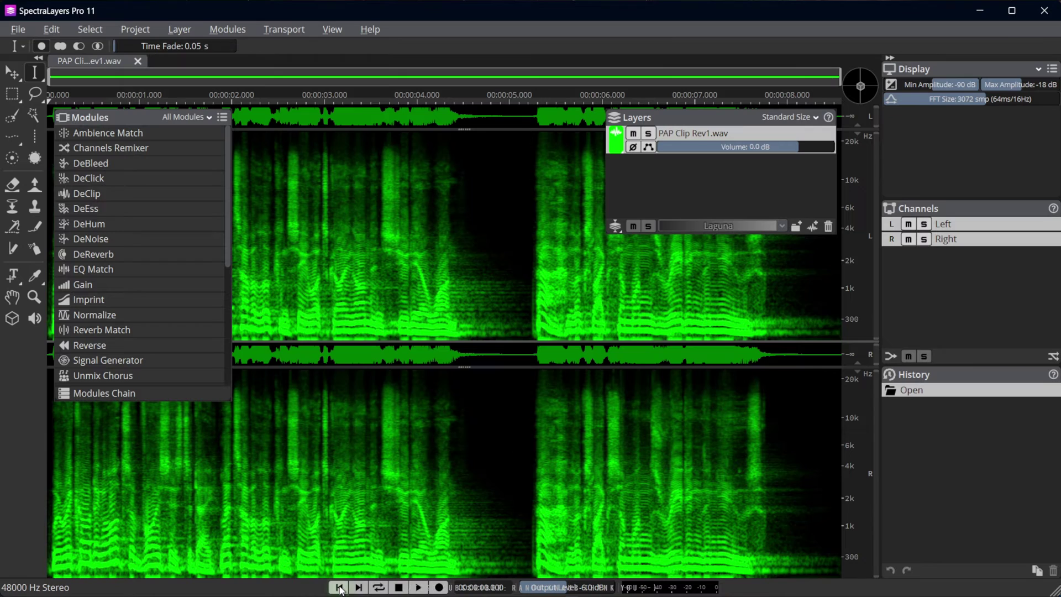
pyautogui.click(419, 588)
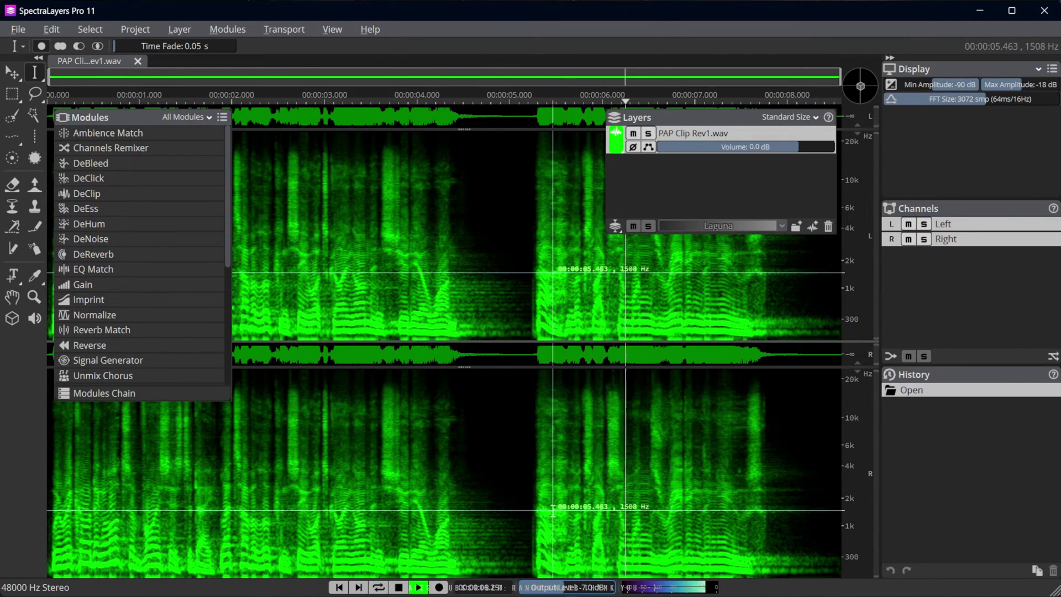
pyautogui.press('space')
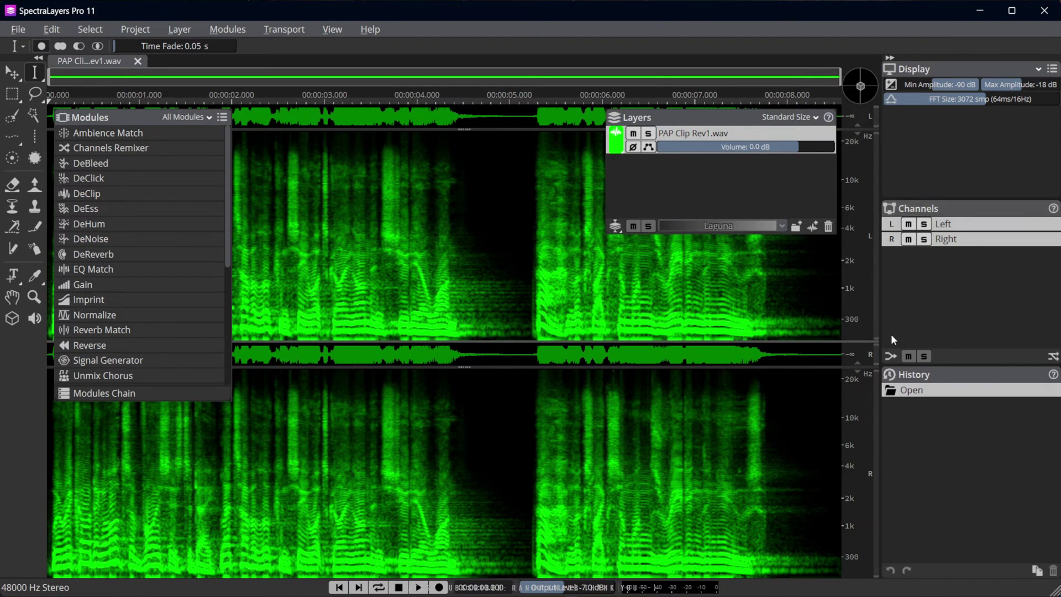
# Show the left and right channels as a single downmix and enlarge the waveform area above the spectrogram
pyautogui.click(891, 356)
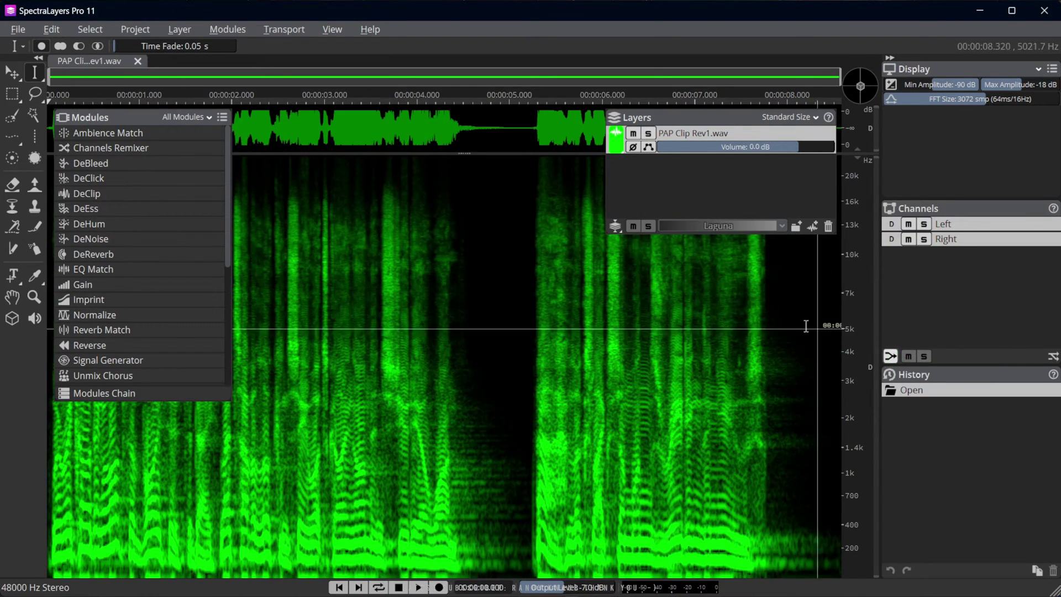
pyautogui.moveTo(460, 154); pyautogui.dragTo(455, 240)
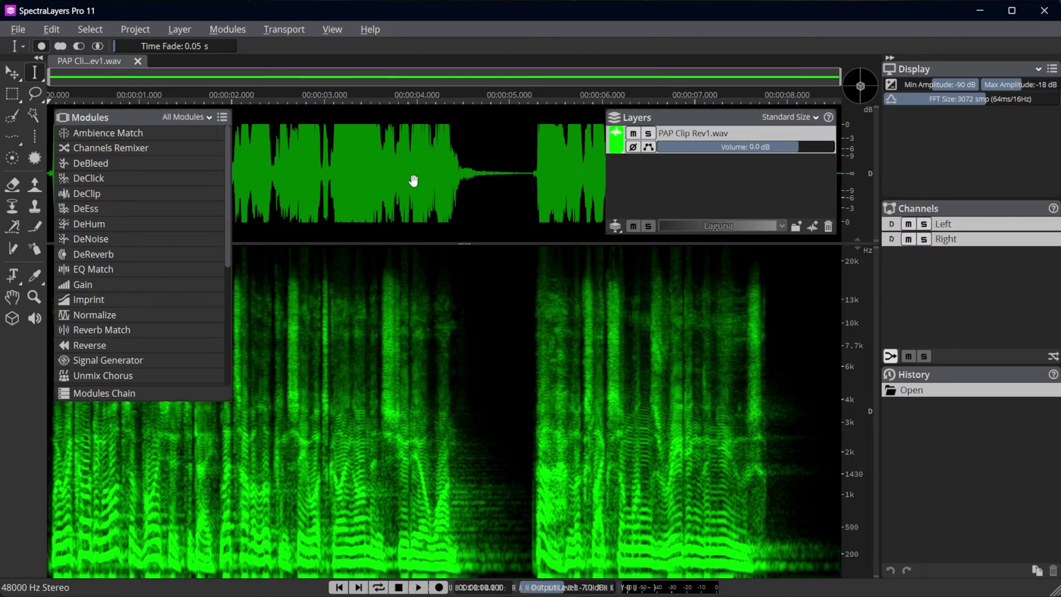
# Play the clip in the downmix view to listen for reverb and clipping, and stop playback
pyautogui.click(420, 589)
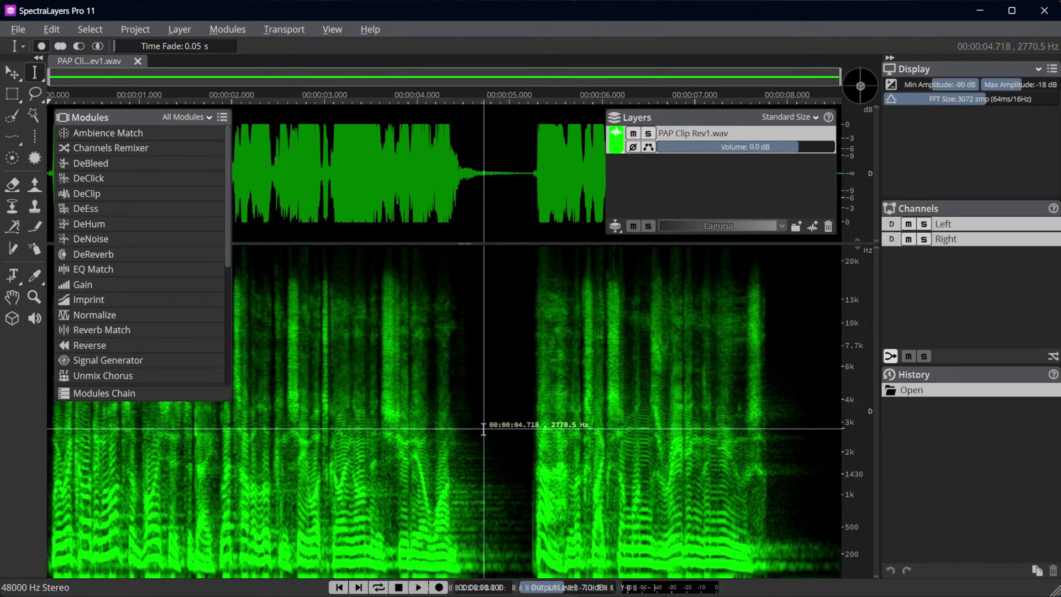
pyautogui.click(419, 588)
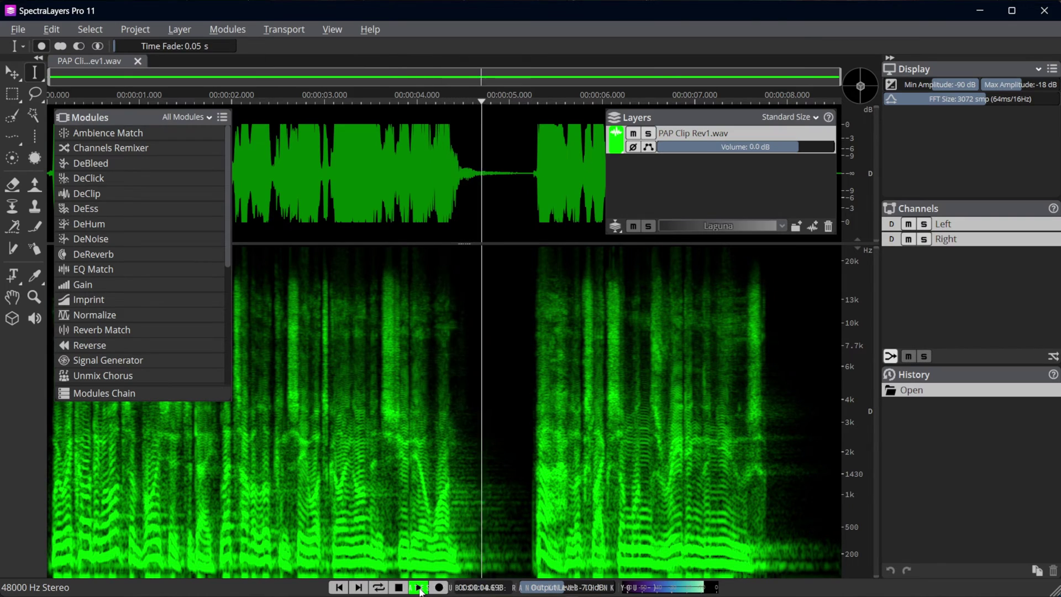
pyautogui.click(419, 588)
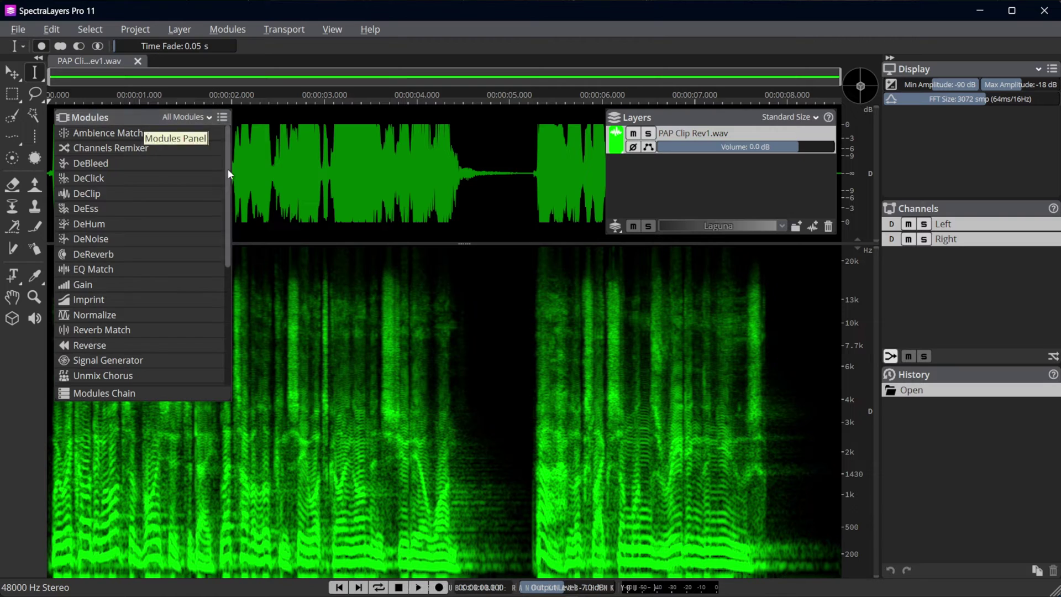
# Preview the DeReverb module on the clip with the Reduce Reverb option at a 100% ratio, and close it without applying
pyautogui.moveTo(227, 201)
pyautogui.mouseDown()
pyautogui.moveTo(227, 362)
pyautogui.moveTo(231, 194)
pyautogui.mouseUp()
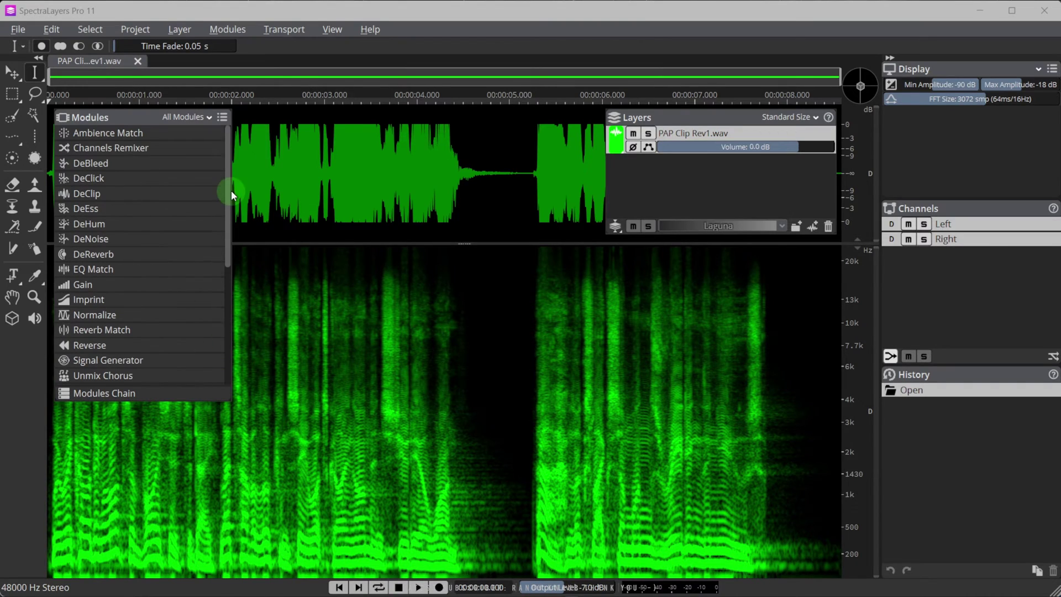
pyautogui.doubleClick(161, 260)
pyautogui.moveTo(17, 261); pyautogui.dragTo(482, 265)
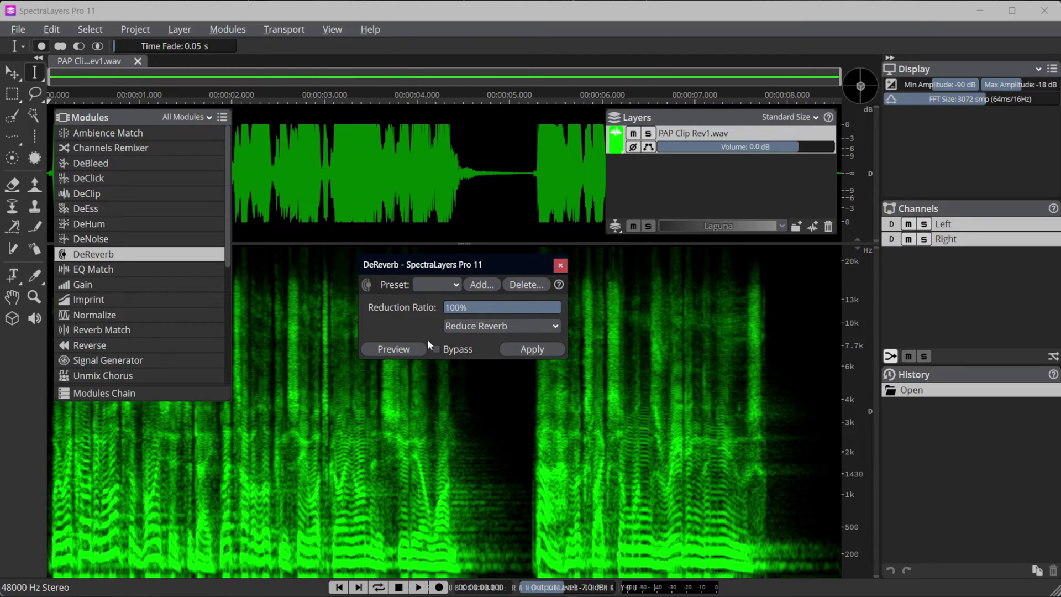
pyautogui.click(393, 349)
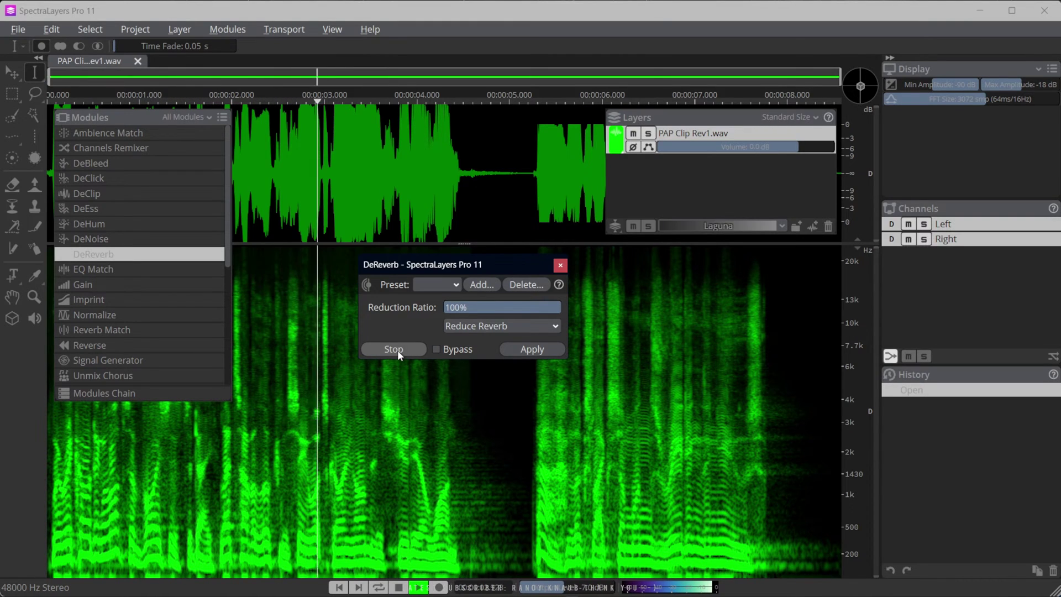
pyautogui.click(397, 350)
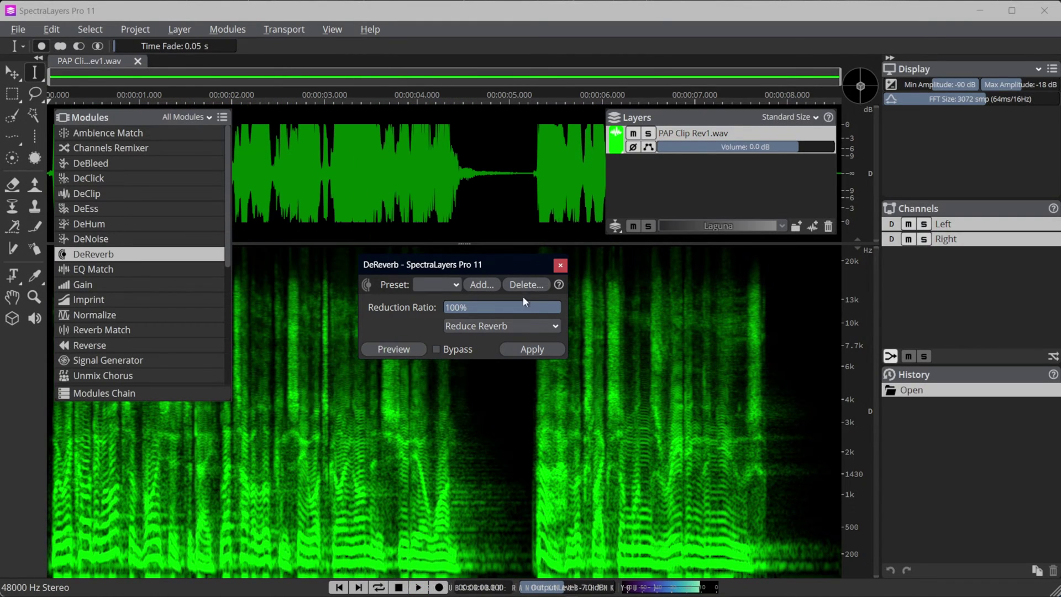
pyautogui.click(561, 265)
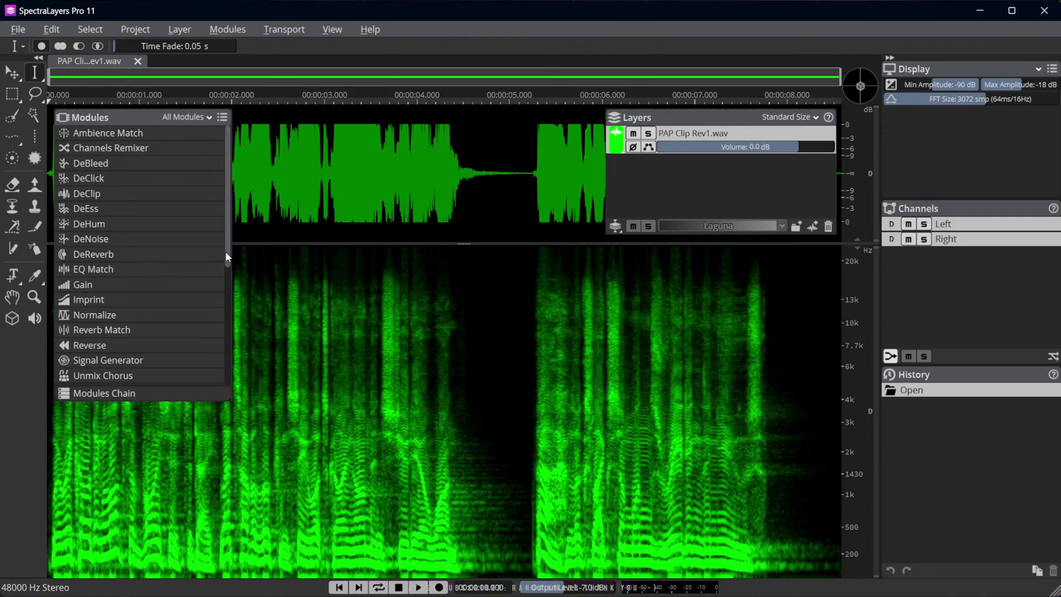
# Preview the Voice DeReverb module twice with the reduction ratio set to 100%, and close it without applying
pyautogui.moveTo(227, 254); pyautogui.dragTo(226, 385)
pyautogui.click(120, 360)
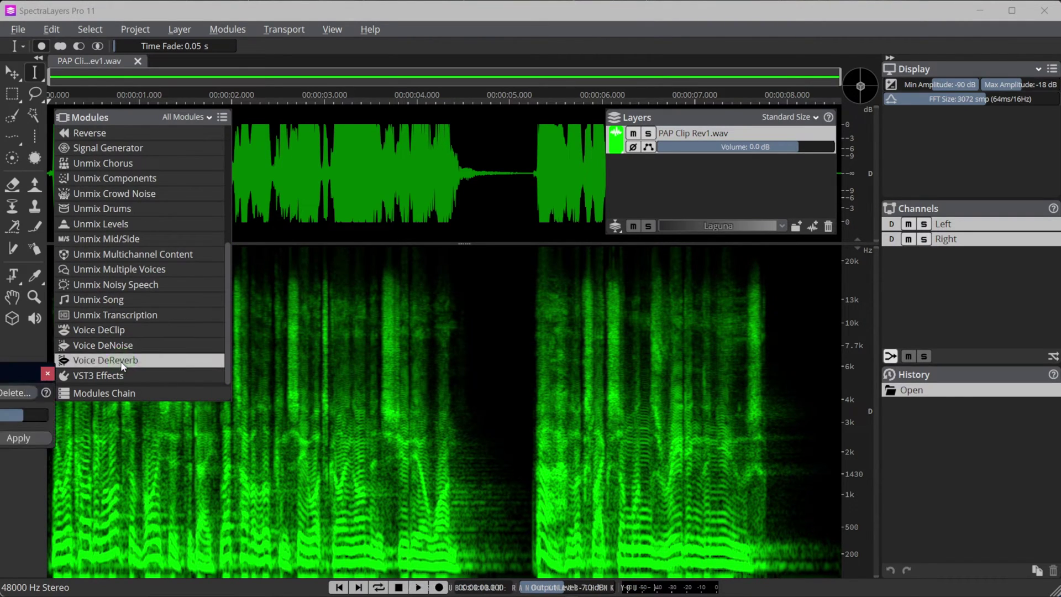
pyautogui.moveTo(121, 360); pyautogui.dragTo(506, 264)
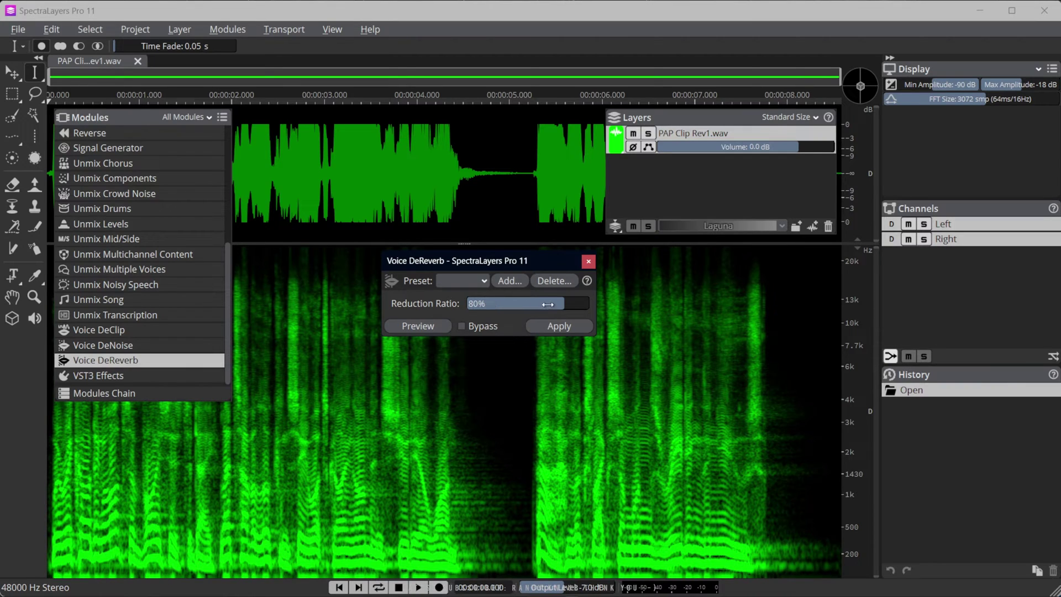
pyautogui.click(426, 327)
pyautogui.moveTo(561, 306); pyautogui.dragTo(592, 303)
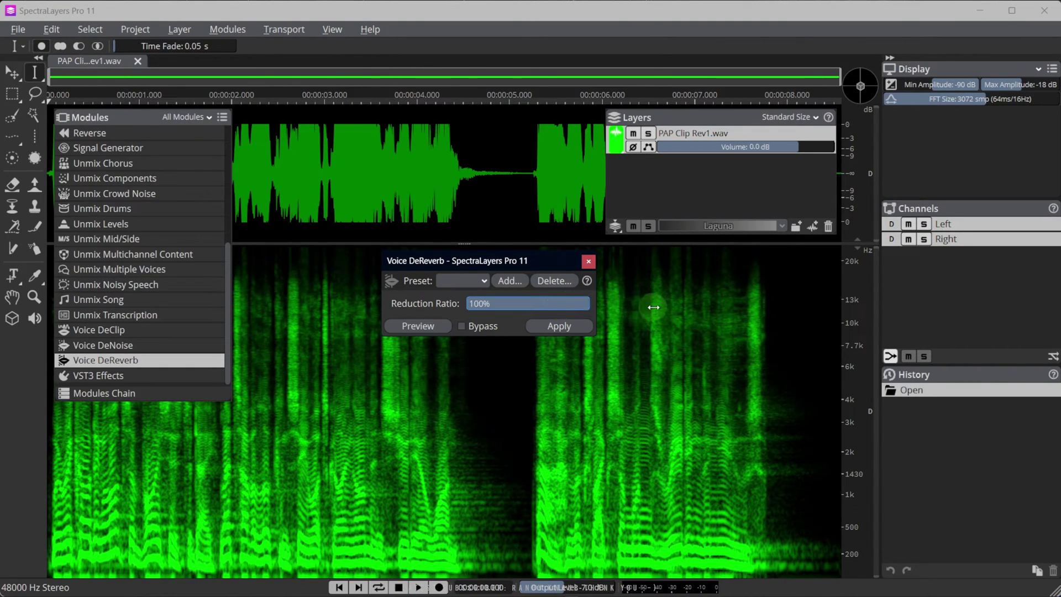
pyautogui.click(423, 325)
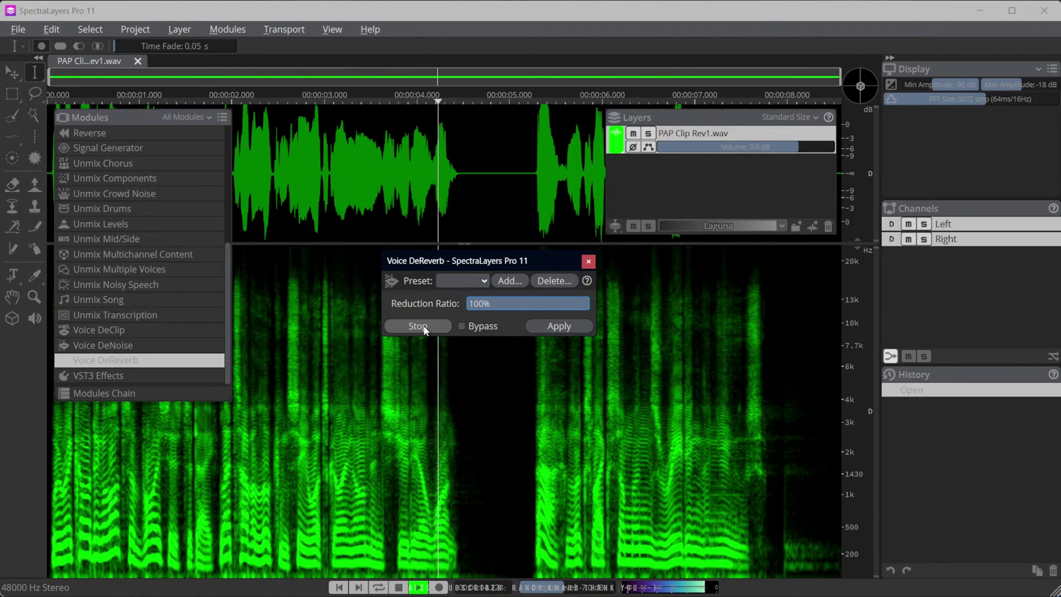
pyautogui.press('space')
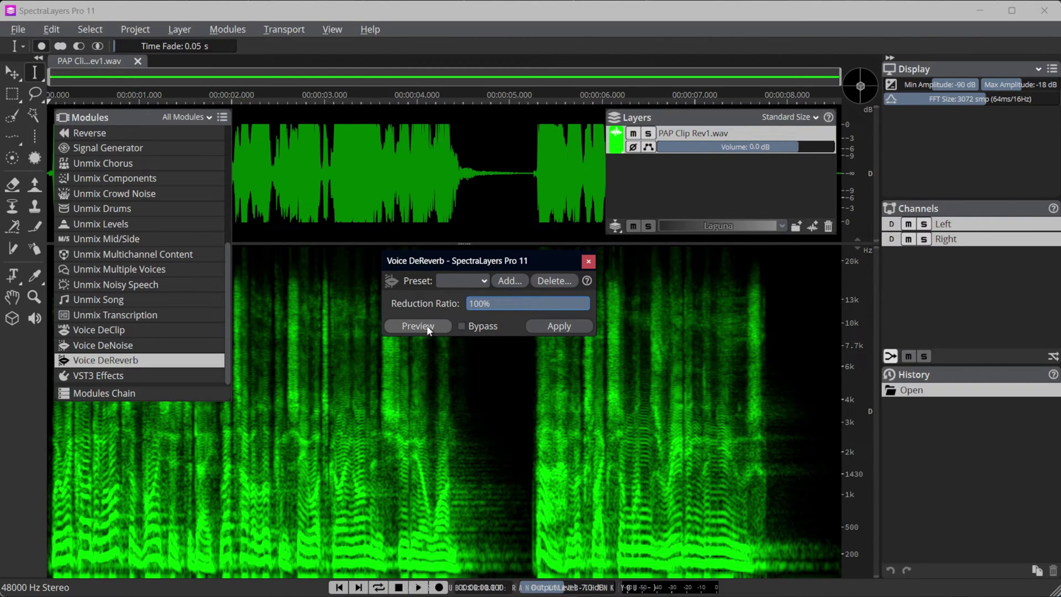
pyautogui.click(429, 327)
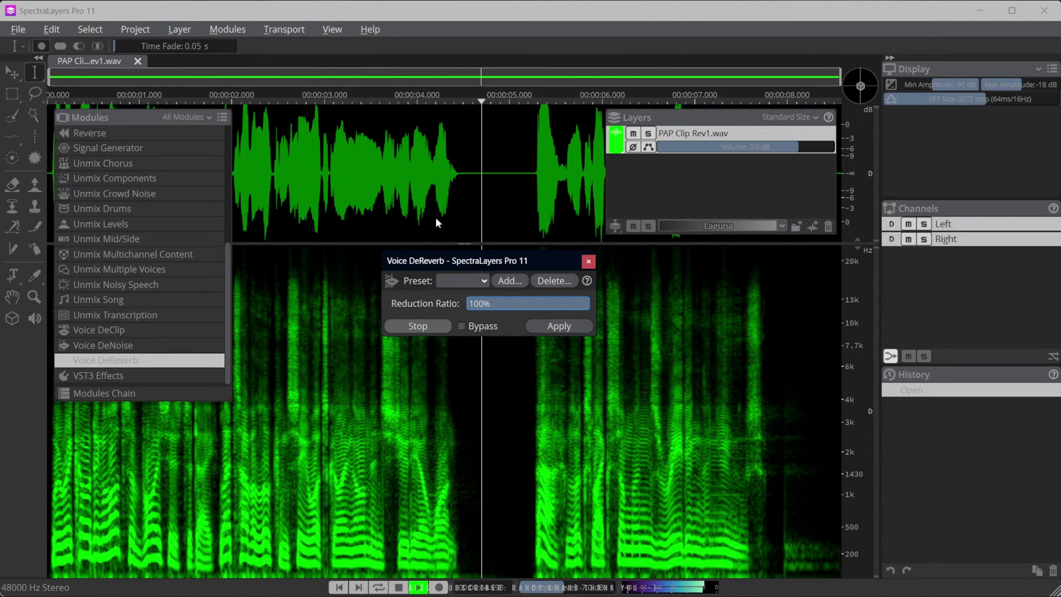
pyautogui.press('space')
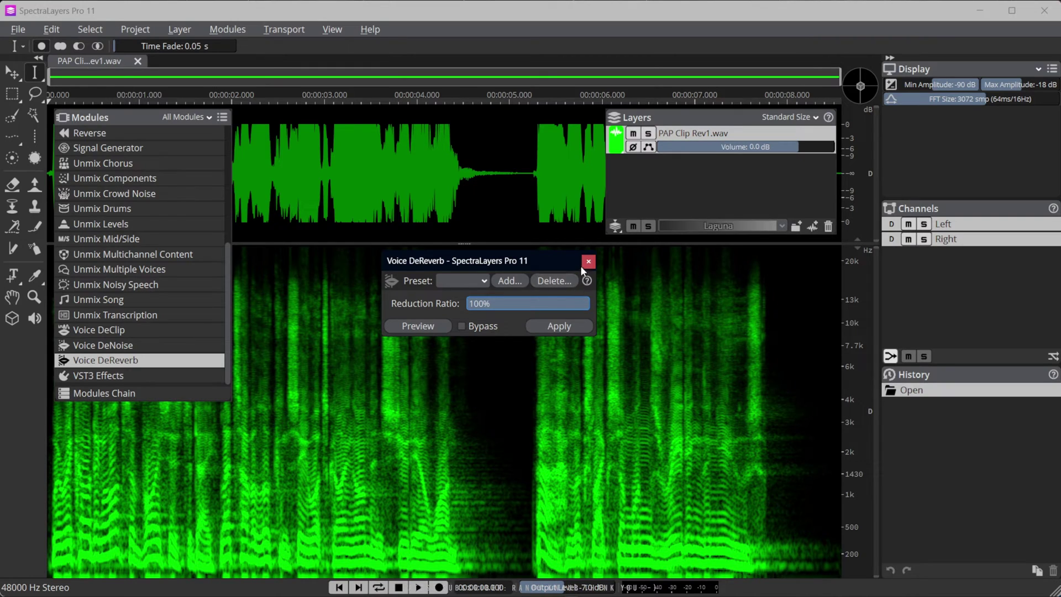
pyautogui.click(583, 261)
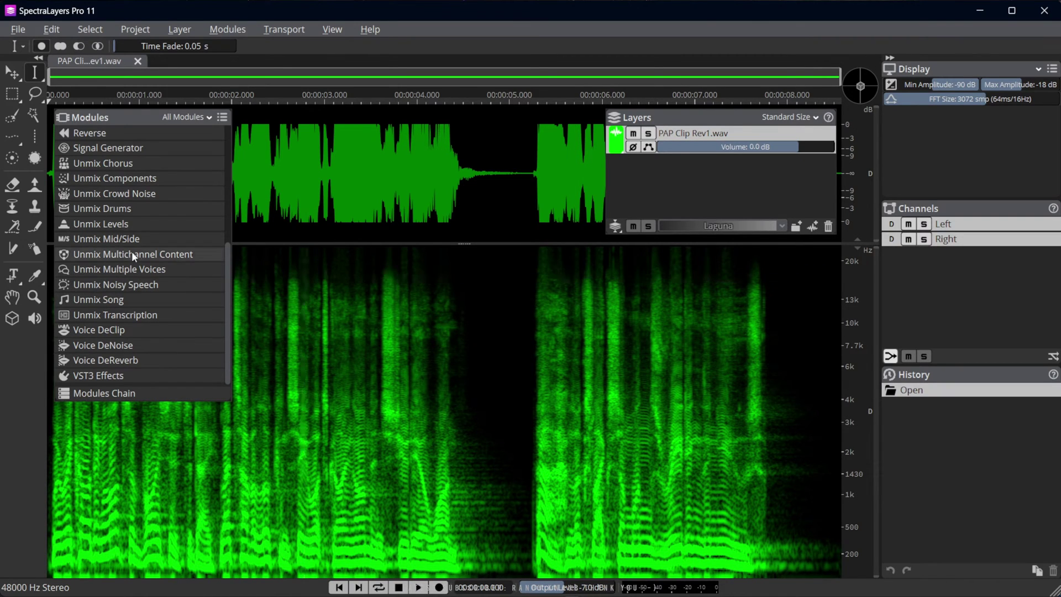
# Open the DeClip module and have it suggest settings for the time range from about 2.4 to 3.9 s
pyautogui.scroll(4, 155, 265)
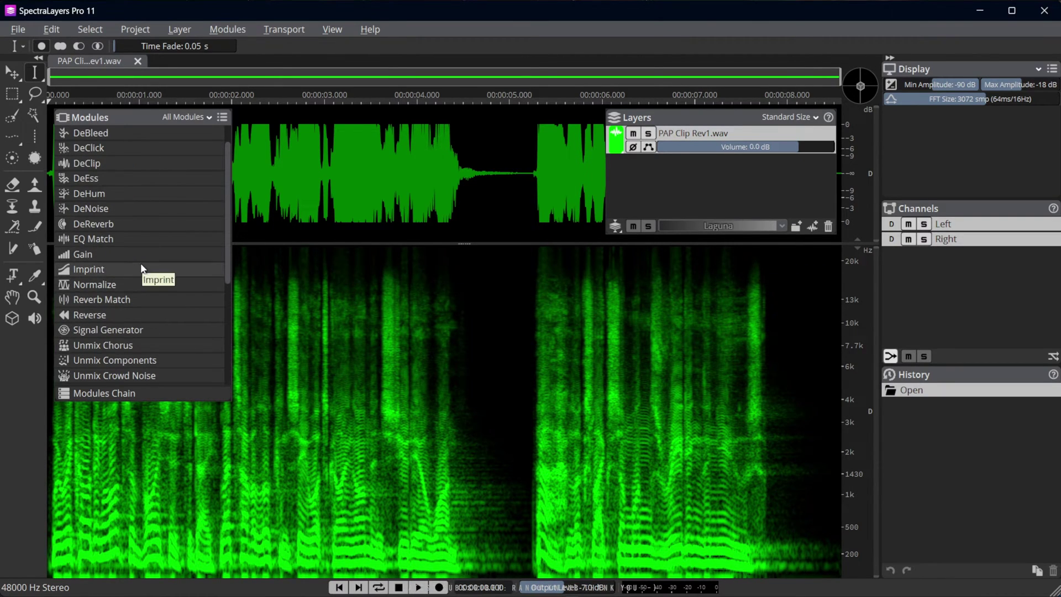
pyautogui.scroll(1, 142, 268)
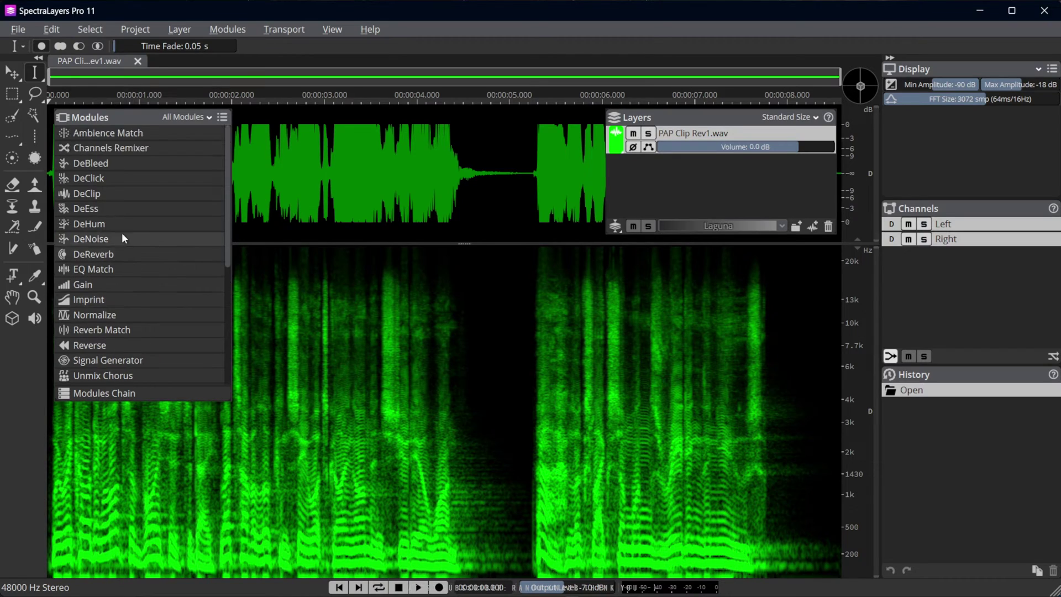
pyautogui.click(96, 194)
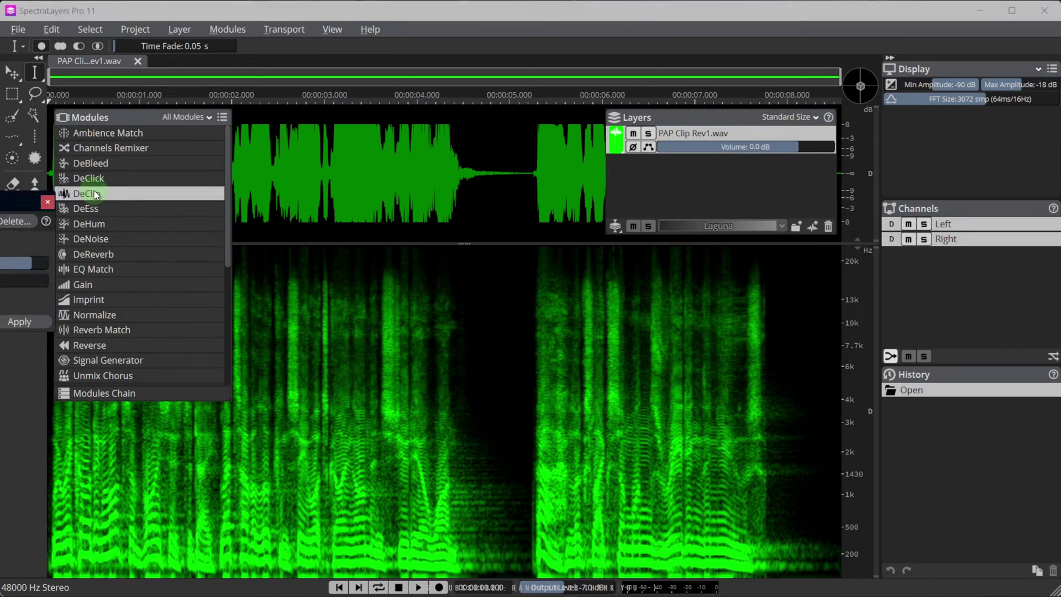
pyautogui.moveTo(22, 202); pyautogui.dragTo(481, 218)
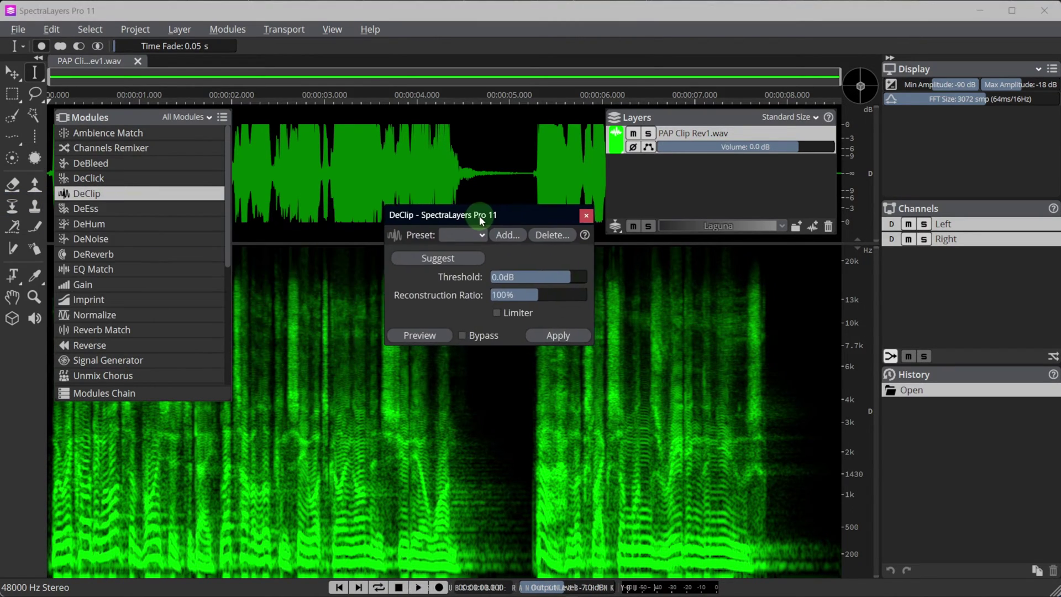
pyautogui.moveTo(435, 379); pyautogui.dragTo(272, 381)
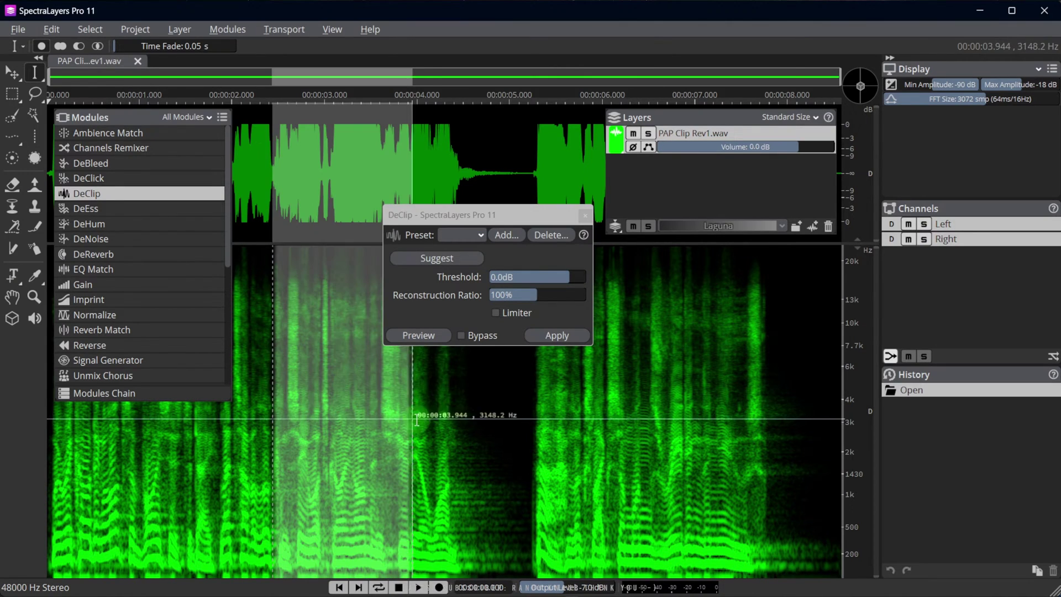
pyautogui.click(445, 261)
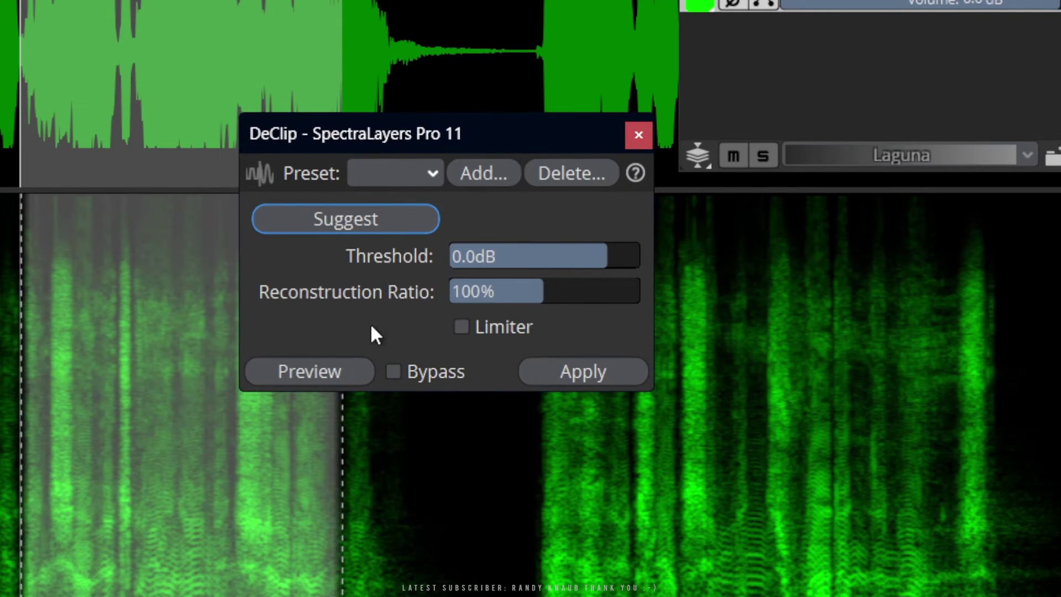
# Enable the DeClip limiter and preview the declipping on the selected time range
pyautogui.click(464, 328)
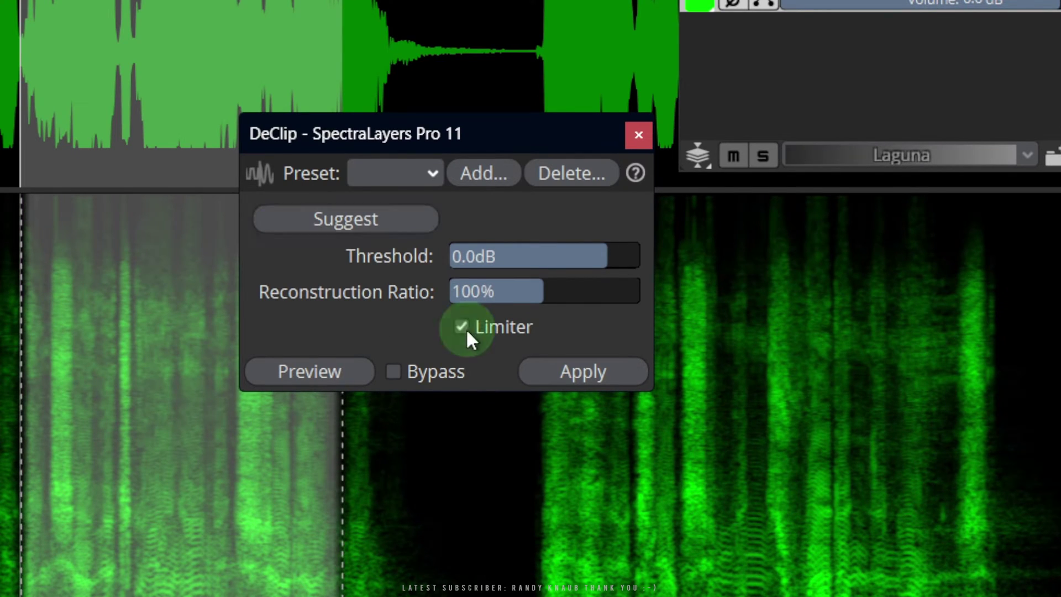
pyautogui.click(330, 372)
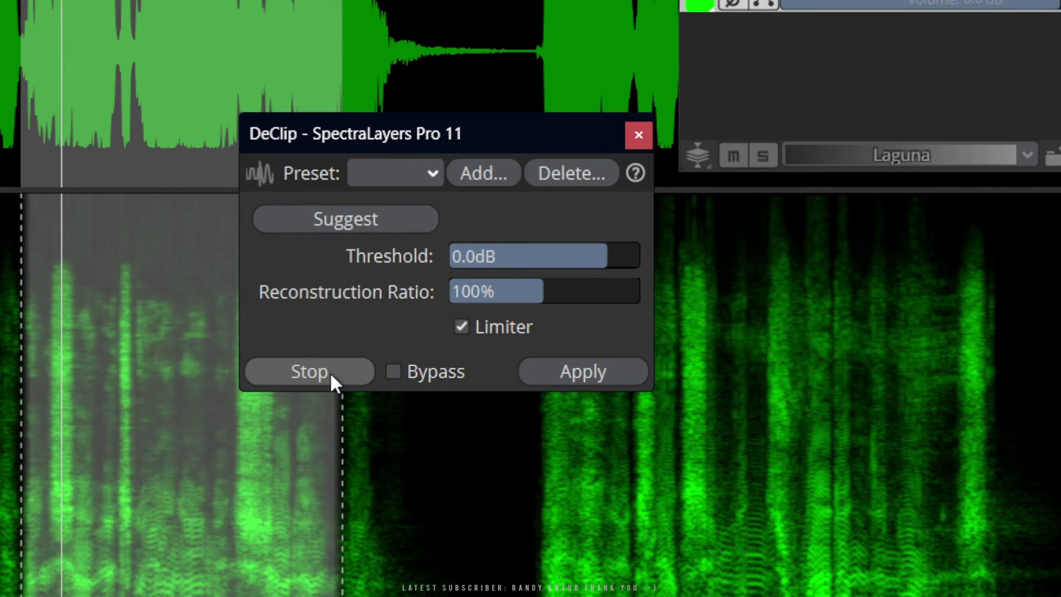
pyautogui.click(326, 372)
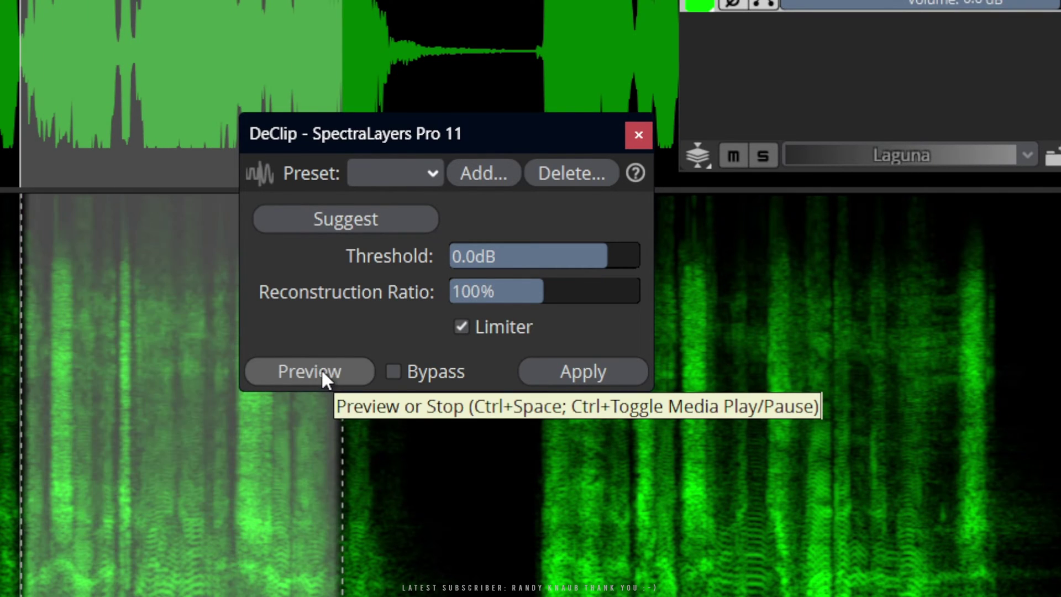
# Clear the time selection, placing the cursor at about 2.1 s, and preview DeClip on the clip with the limiter on
pyautogui.click(30, 453)
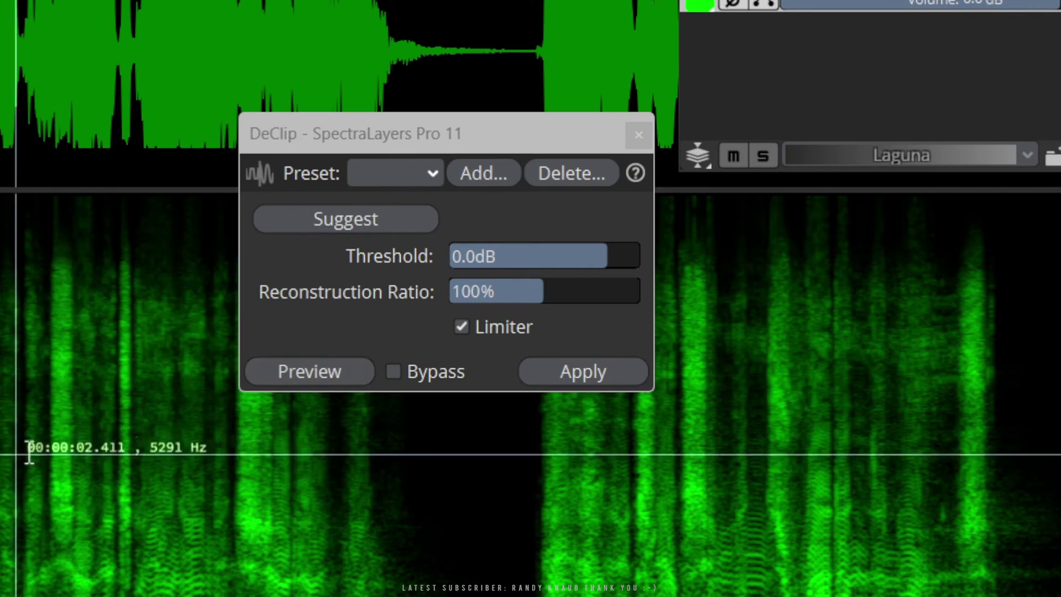
pyautogui.click(309, 370)
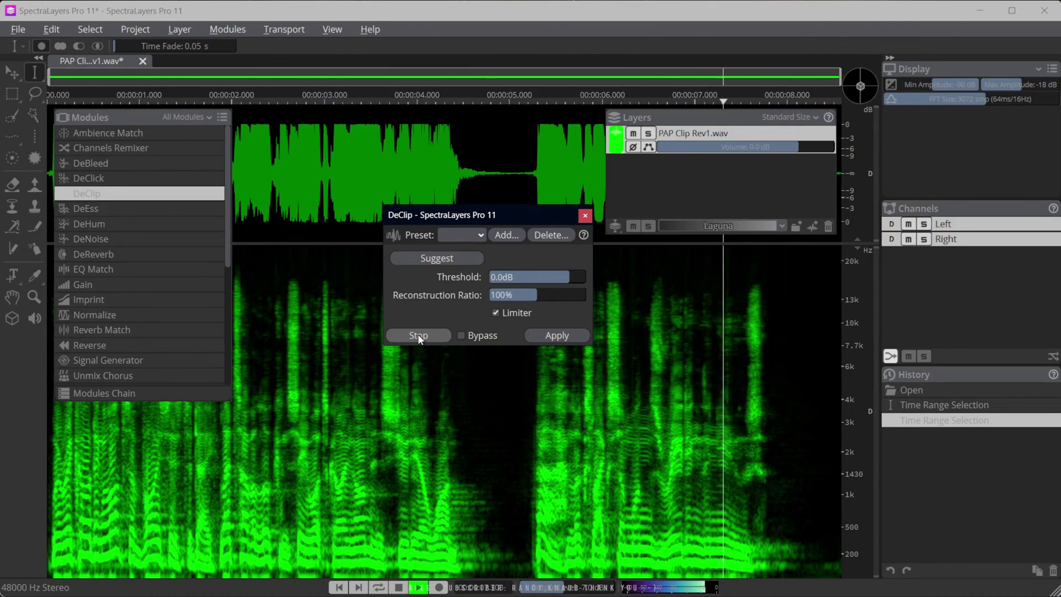
pyautogui.click(418, 336)
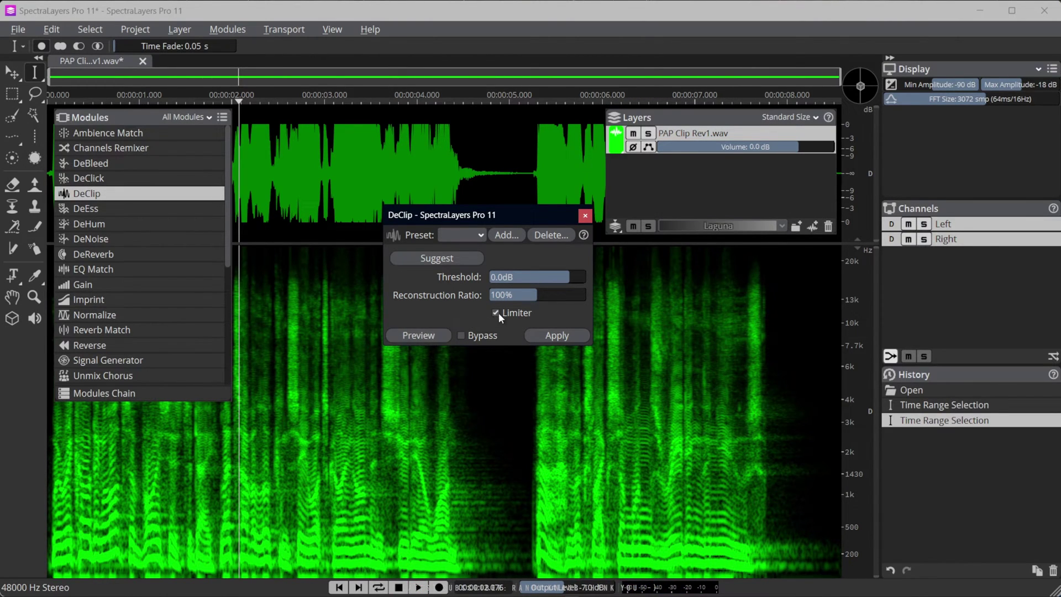
# Disable the DeClip limiter and preview the clip without it
pyautogui.click(423, 336)
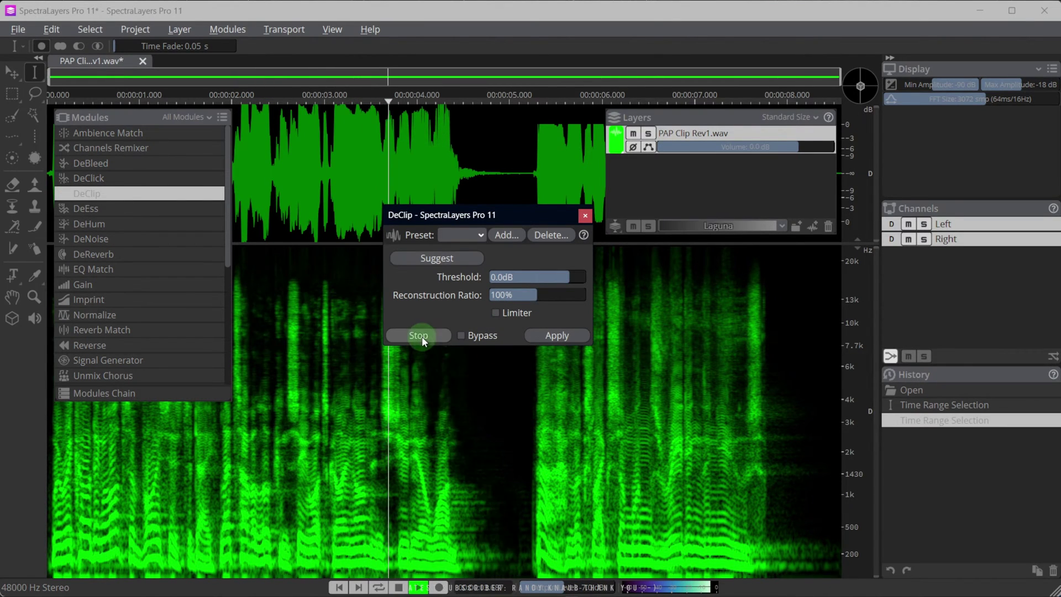
pyautogui.click(422, 337)
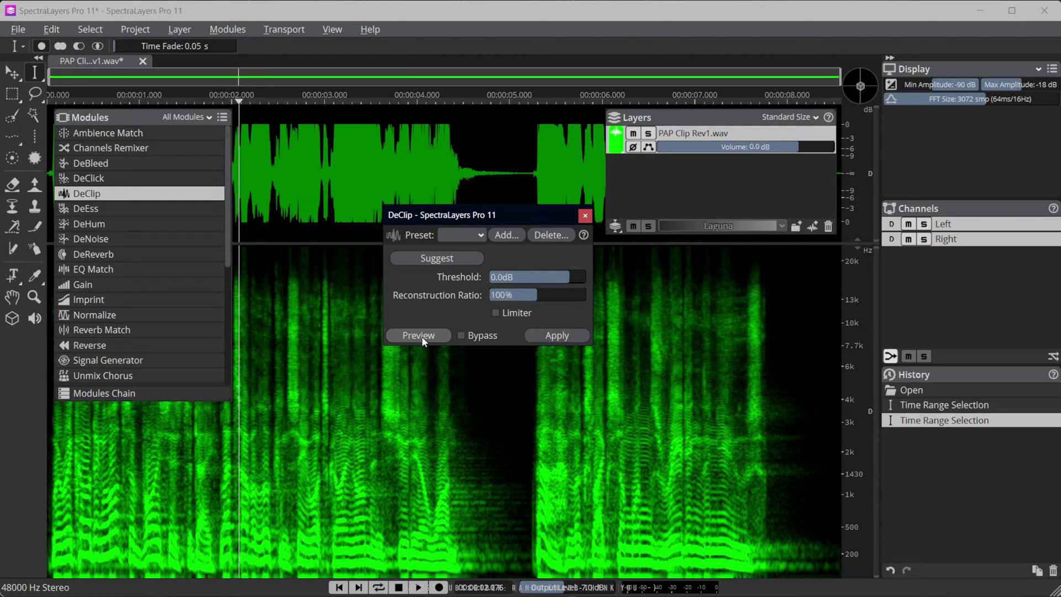
# Close DeClip, open the Voice DeClip module and preview it on the clip with the limiter off
pyautogui.click(585, 216)
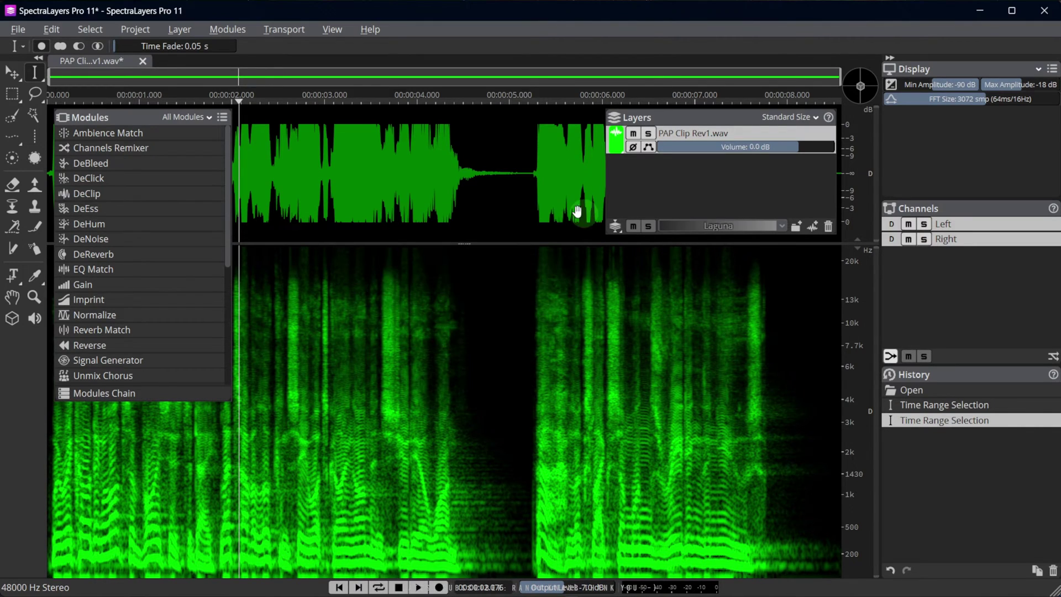
pyautogui.moveTo(229, 221); pyautogui.dragTo(234, 342)
pyautogui.click(134, 330)
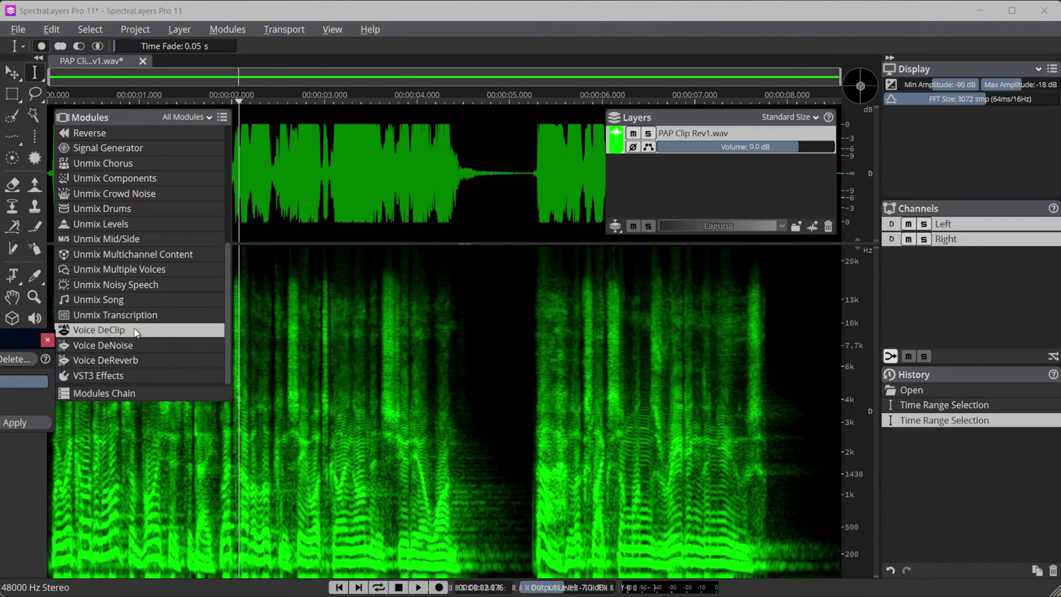
pyautogui.moveTo(1, 339); pyautogui.dragTo(509, 224)
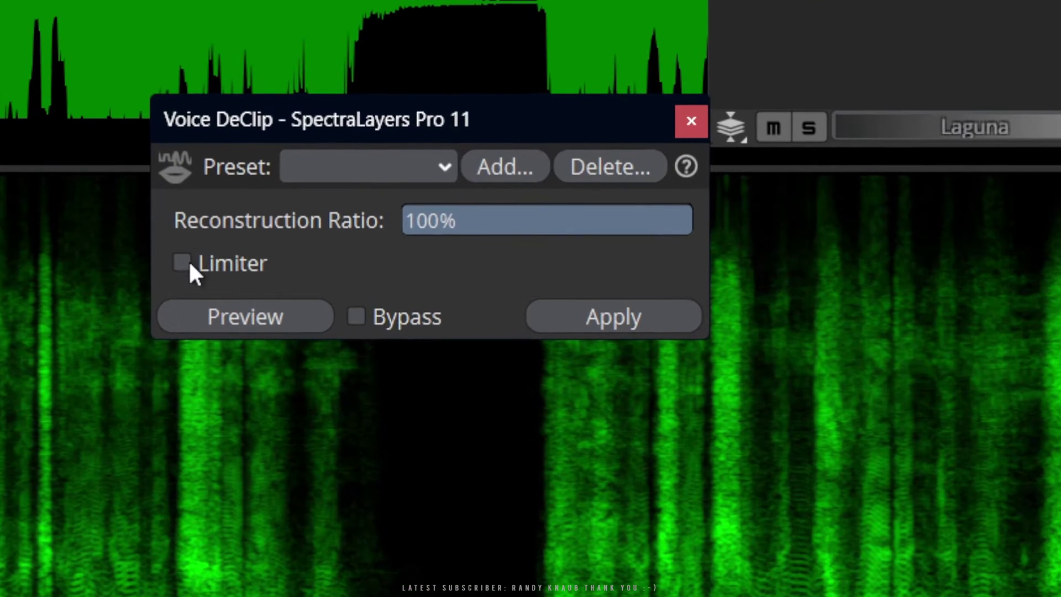
pyautogui.click(245, 317)
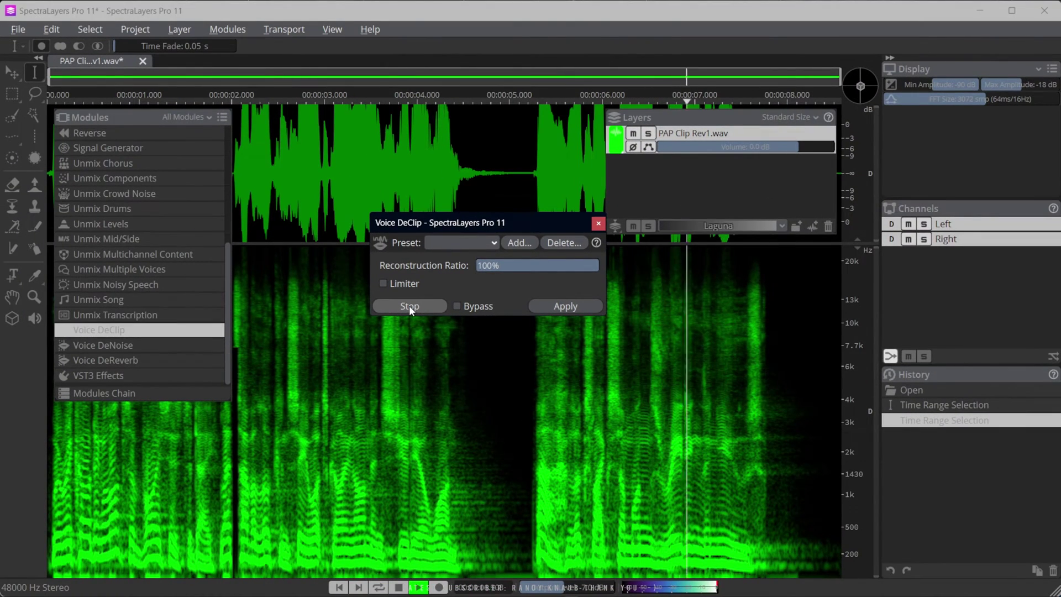
pyautogui.click(409, 305)
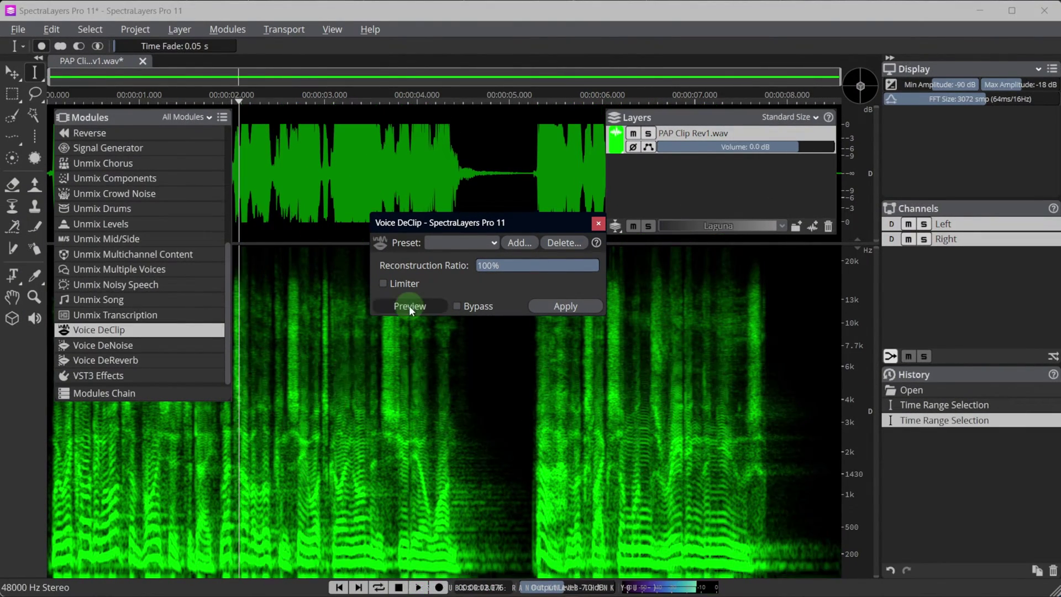
pyautogui.click(409, 305)
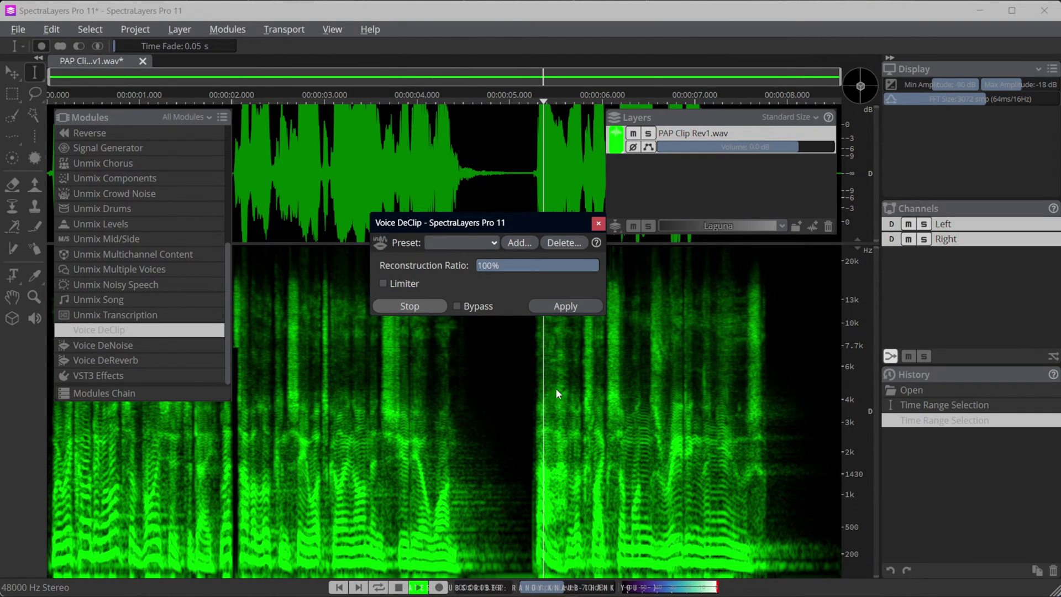
# Apply Voice DeClip with a 100% reconstruction ratio and no limiter, and play the processed clip from the start
pyautogui.click(564, 307)
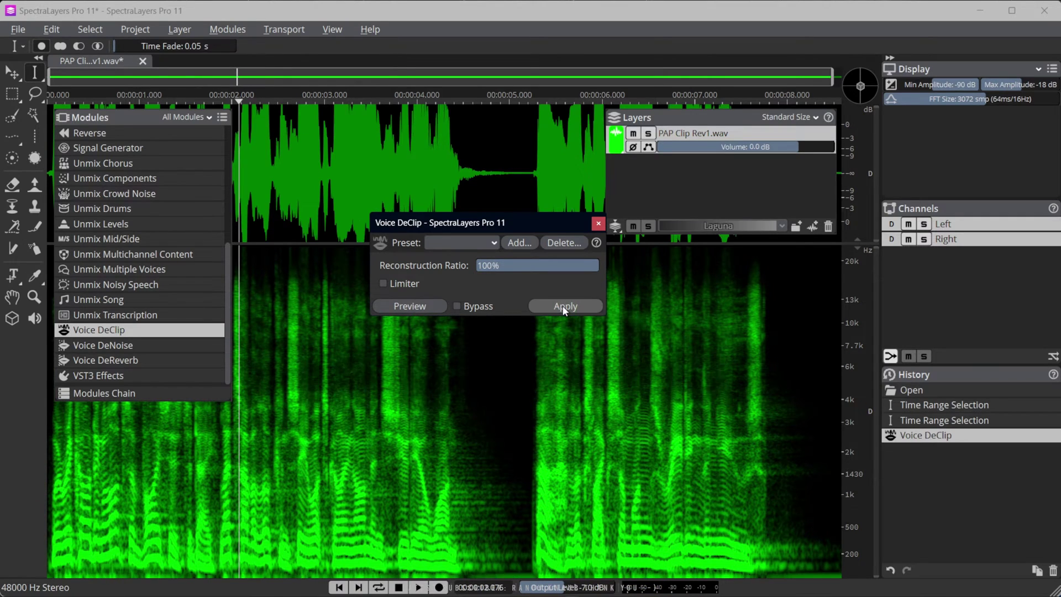
pyautogui.click(598, 223)
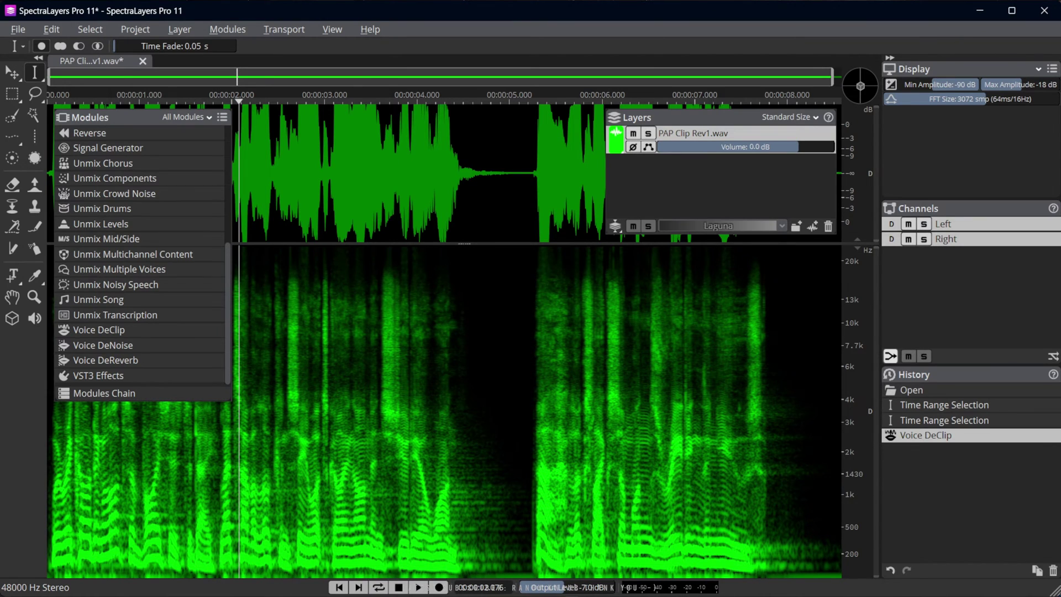
pyautogui.click(335, 589)
pyautogui.click(419, 587)
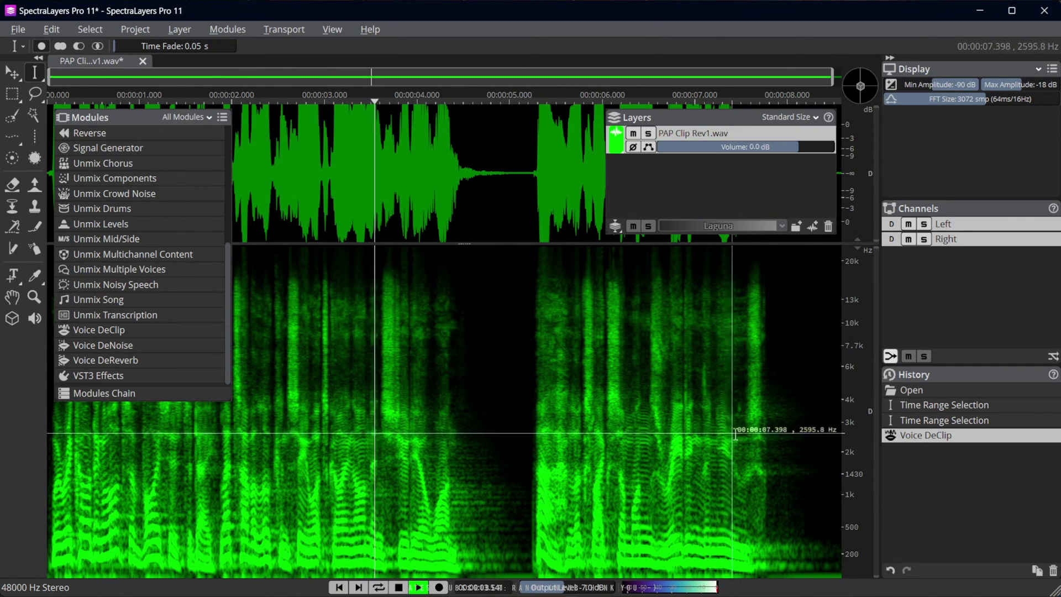
pyautogui.press('space')
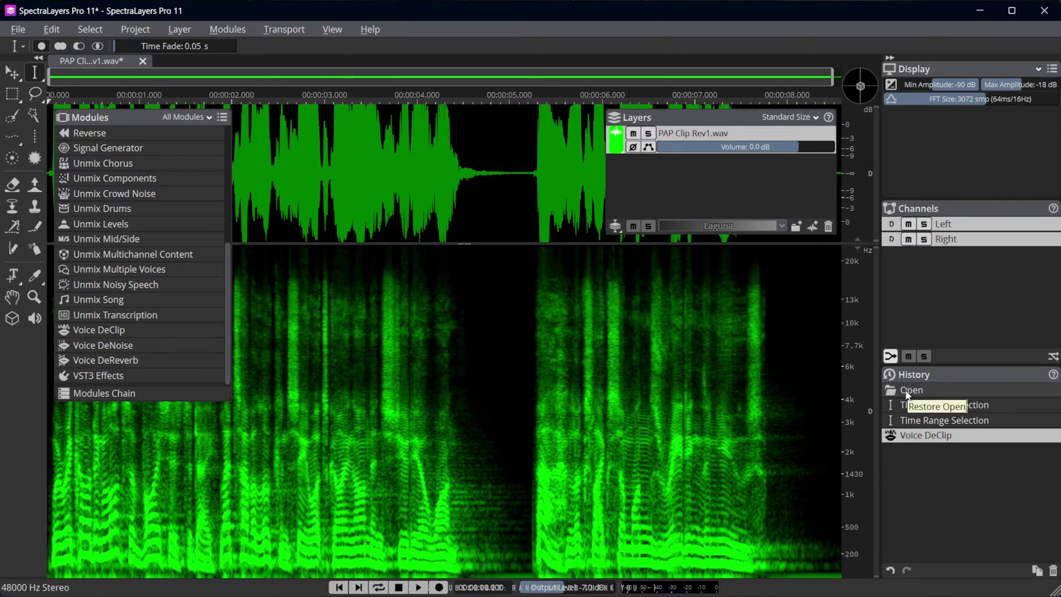
# Switch the history between the Open and Voice DeClip states, playing the clip in each for comparison
pyautogui.click(907, 393)
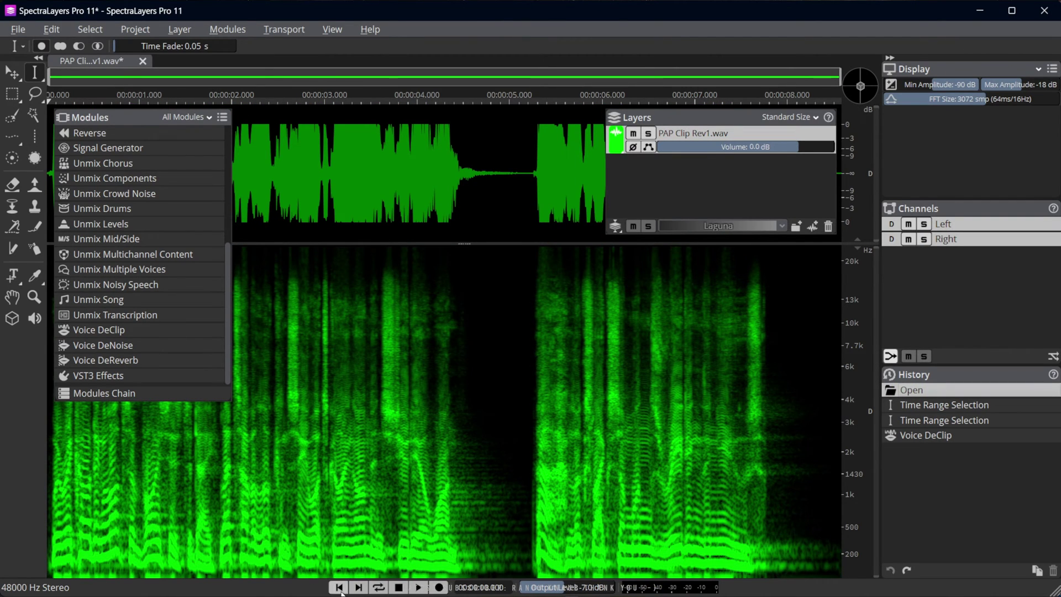
pyautogui.click(422, 589)
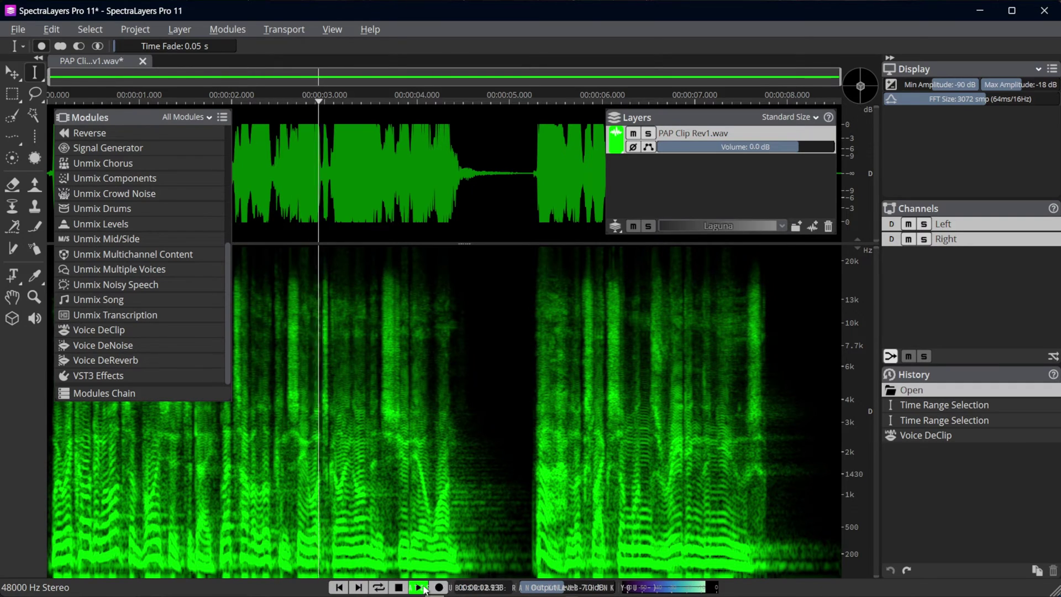
pyautogui.click(939, 436)
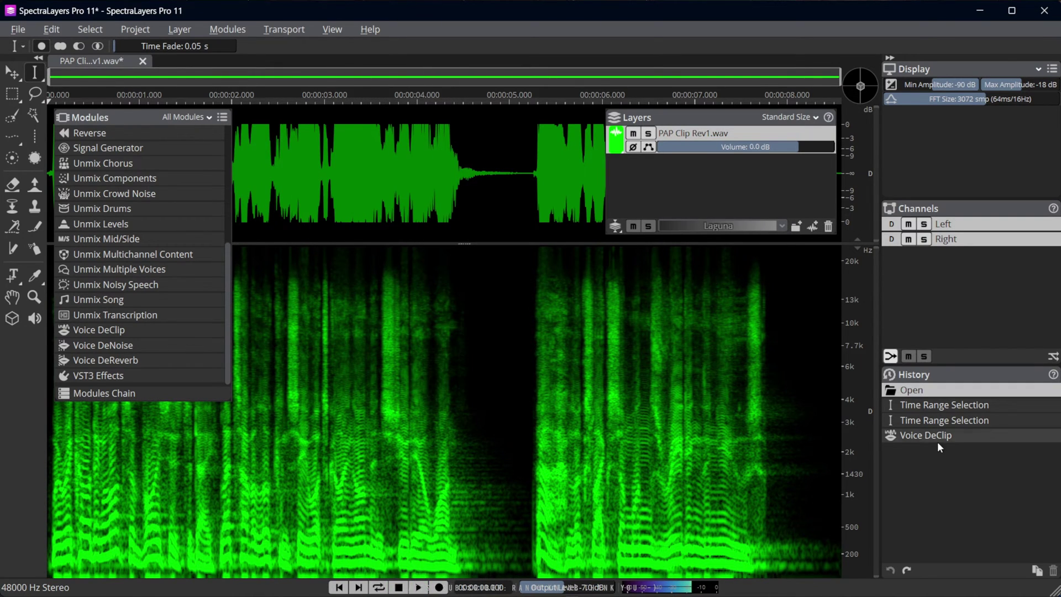
pyautogui.click(940, 437)
pyautogui.click(418, 587)
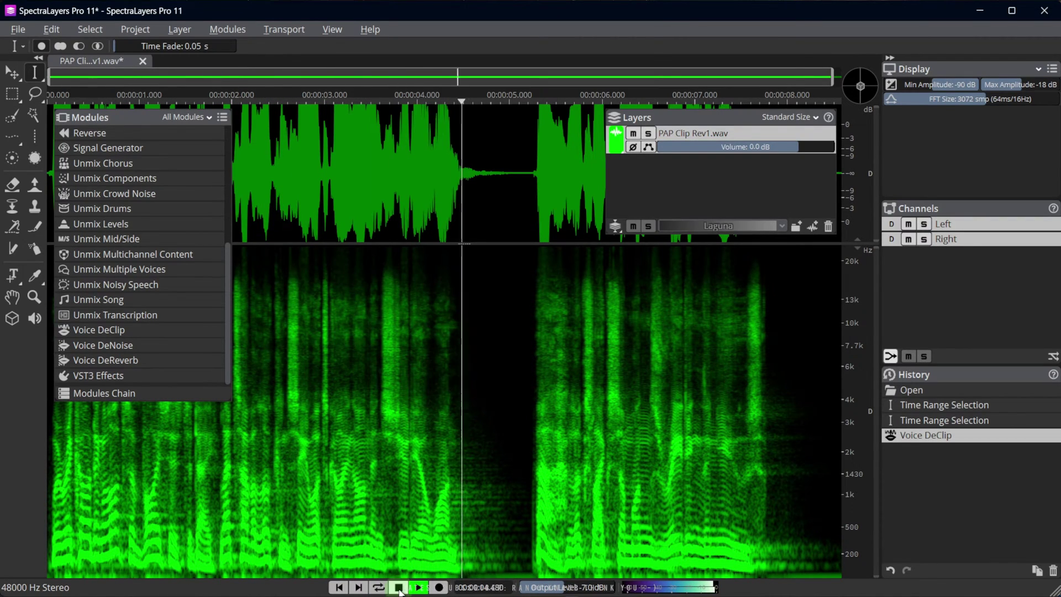
pyautogui.click(398, 587)
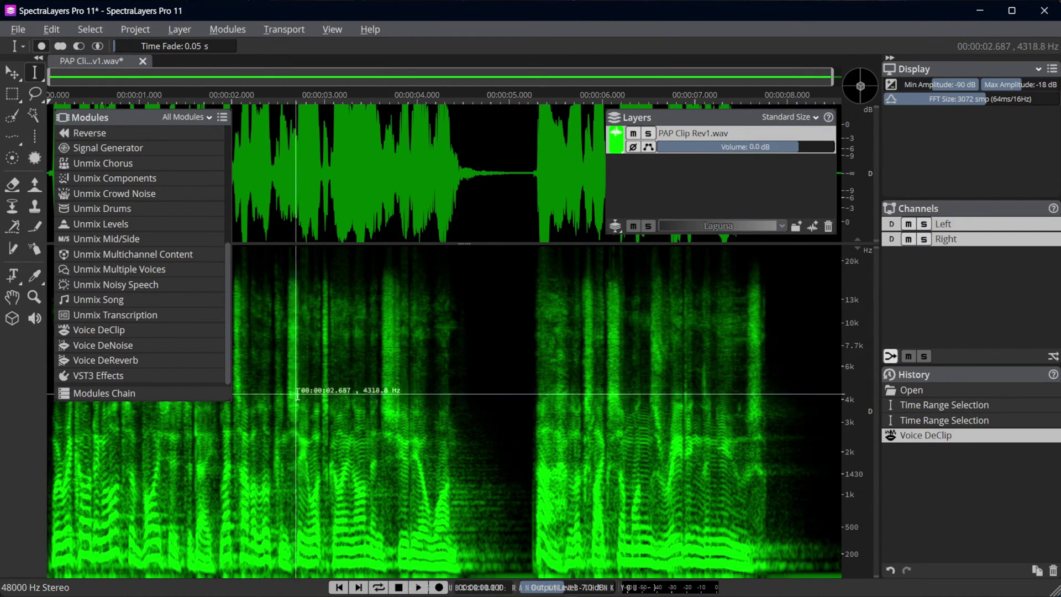
# Reapply Voice DeClip from the history's Open state with the PAP No Limiter preset, and play the result
pyautogui.click(921, 391)
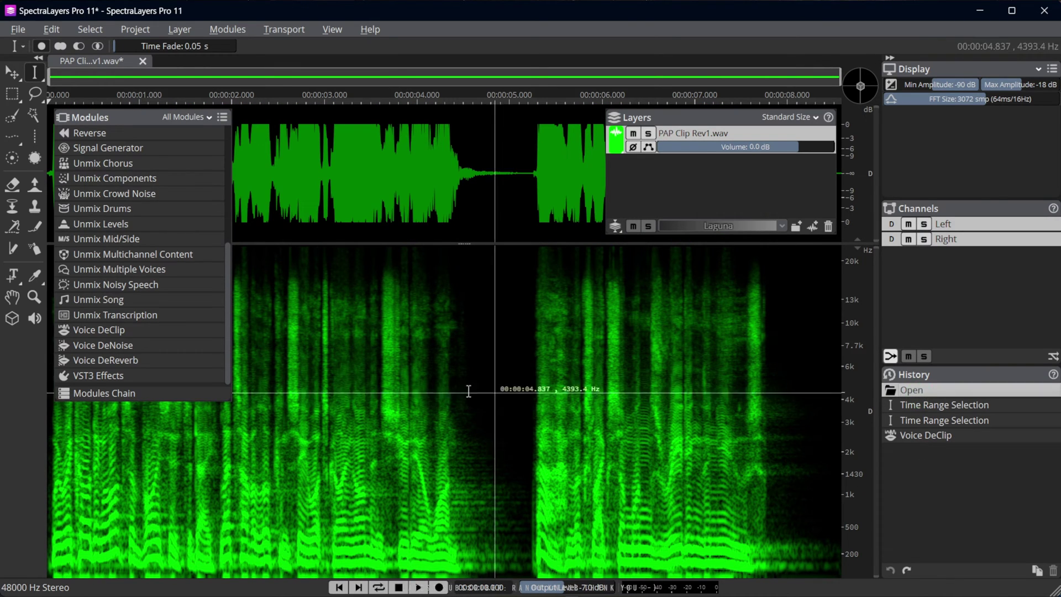
pyautogui.click(108, 335)
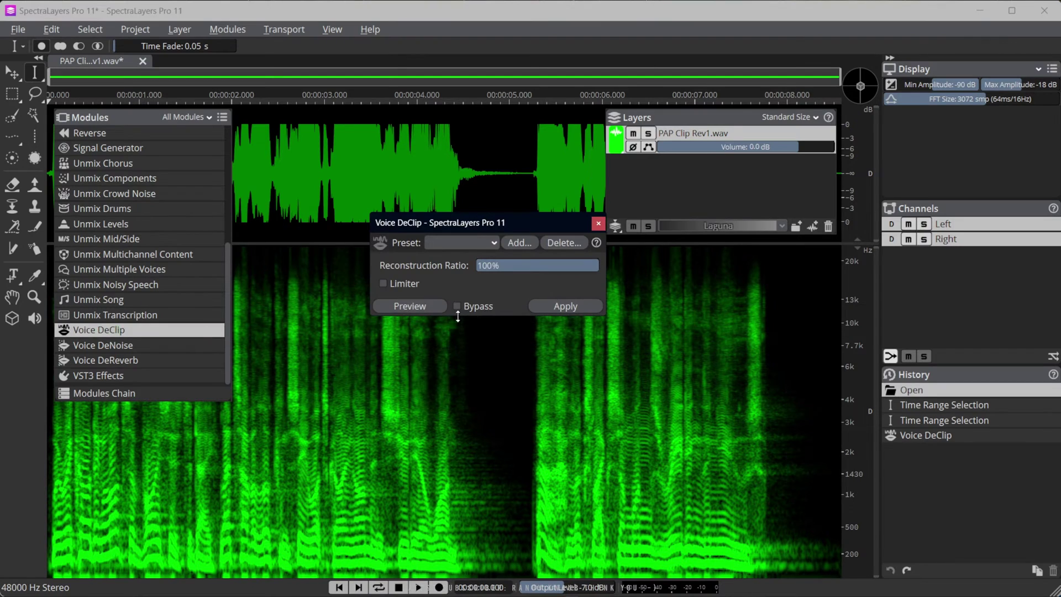
pyautogui.click(493, 241)
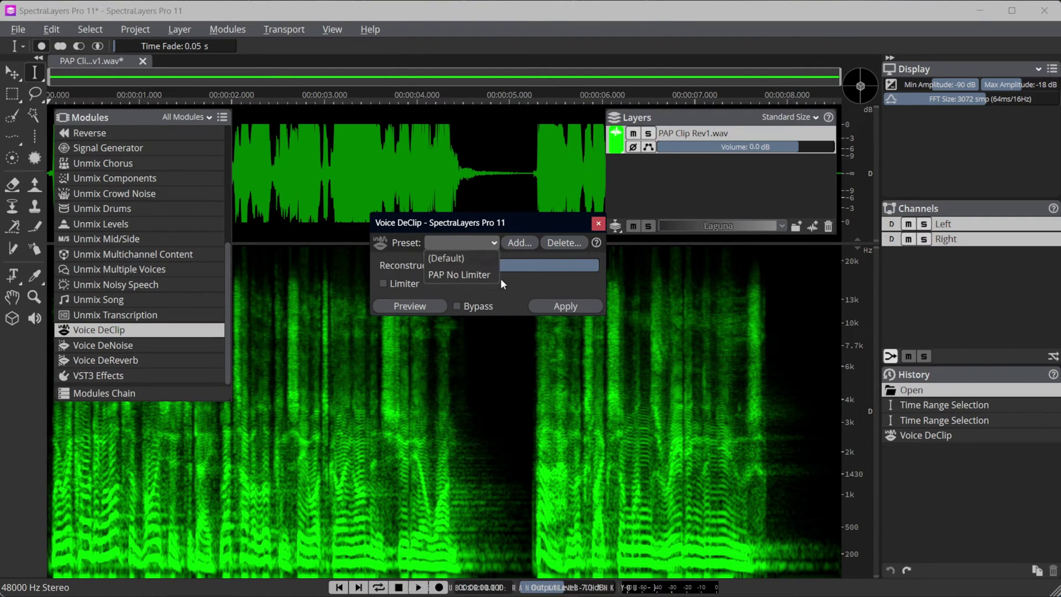
pyautogui.click(475, 277)
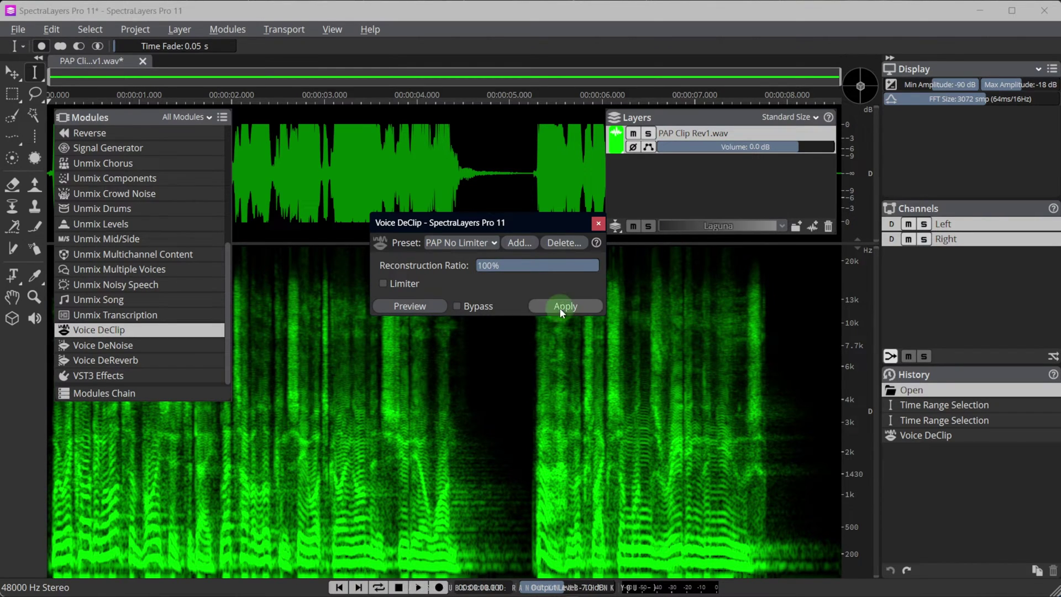
pyautogui.click(599, 225)
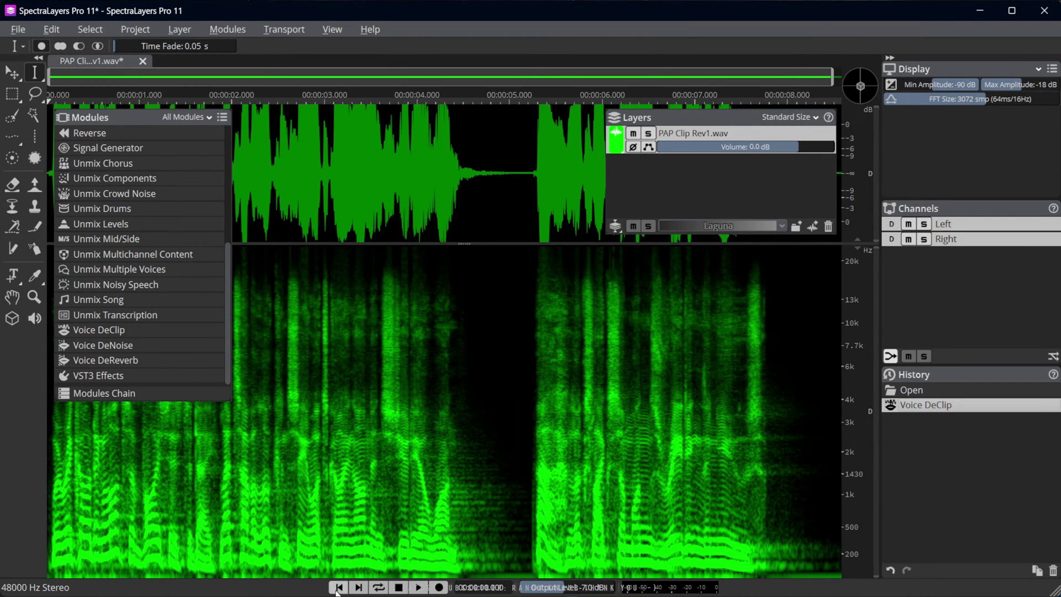
pyautogui.click(418, 588)
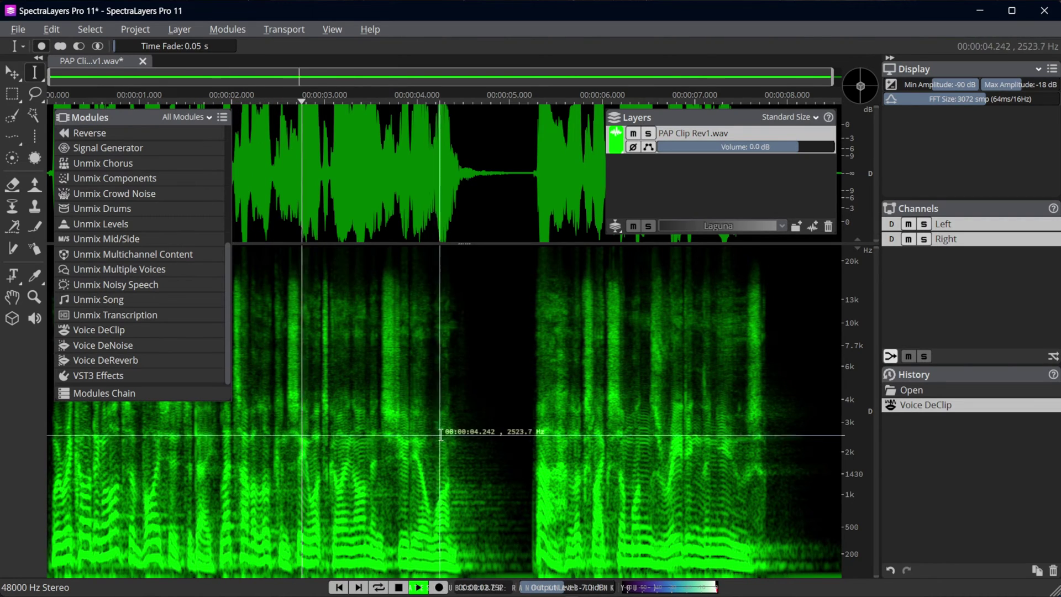
pyautogui.press('space')
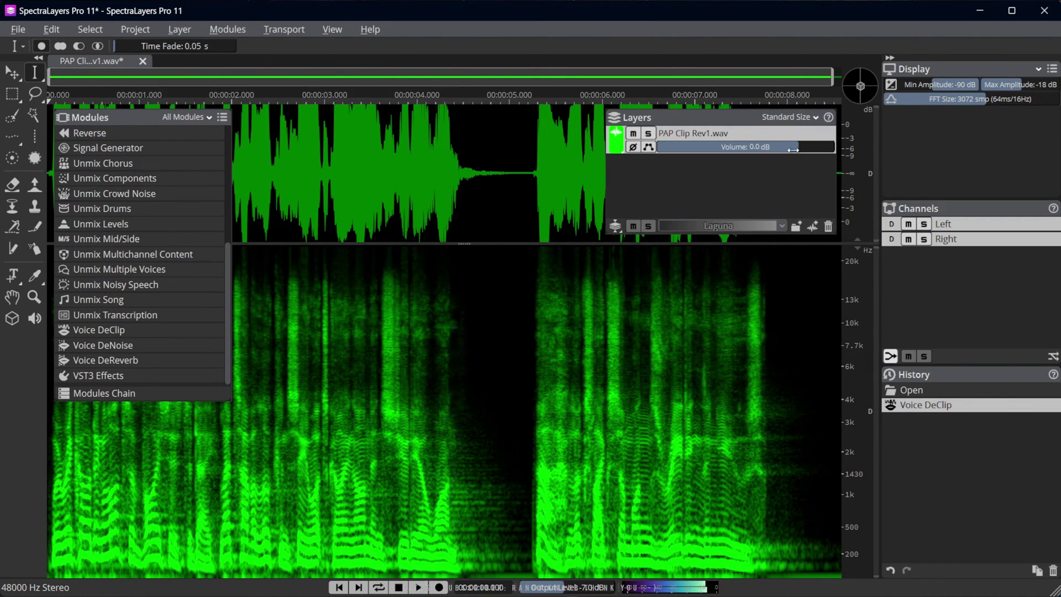
# Try lowering the PAP Clip Rev1.wav layer volume to -4.0 dB, and return it to 0.0 dB
pyautogui.click(790, 149)
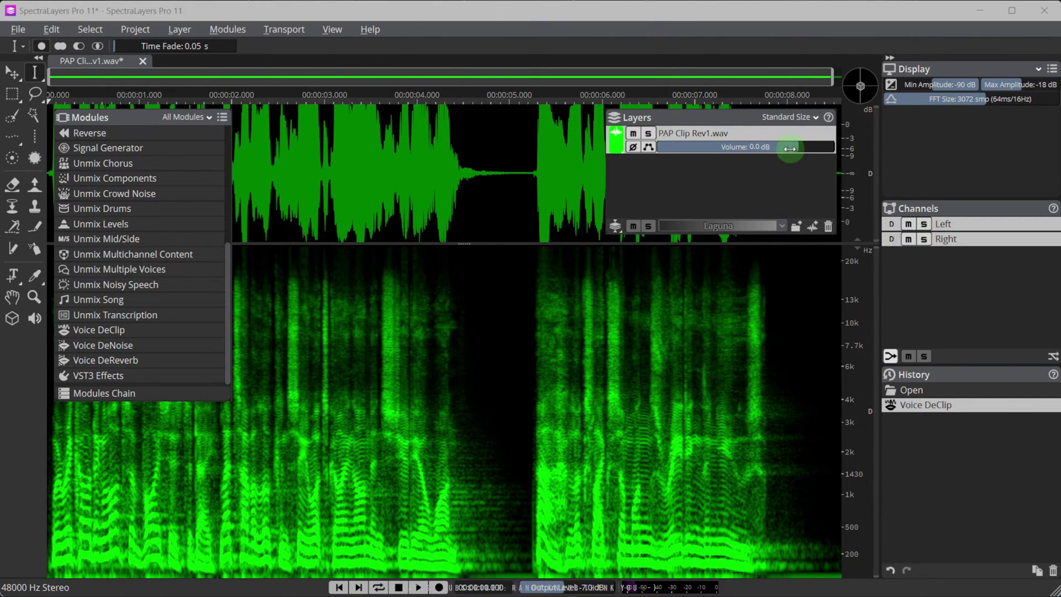
pyautogui.moveTo(791, 149)
pyautogui.mouseDown()
pyautogui.moveTo(769, 149)
pyautogui.moveTo(782, 151)
pyautogui.mouseUp()
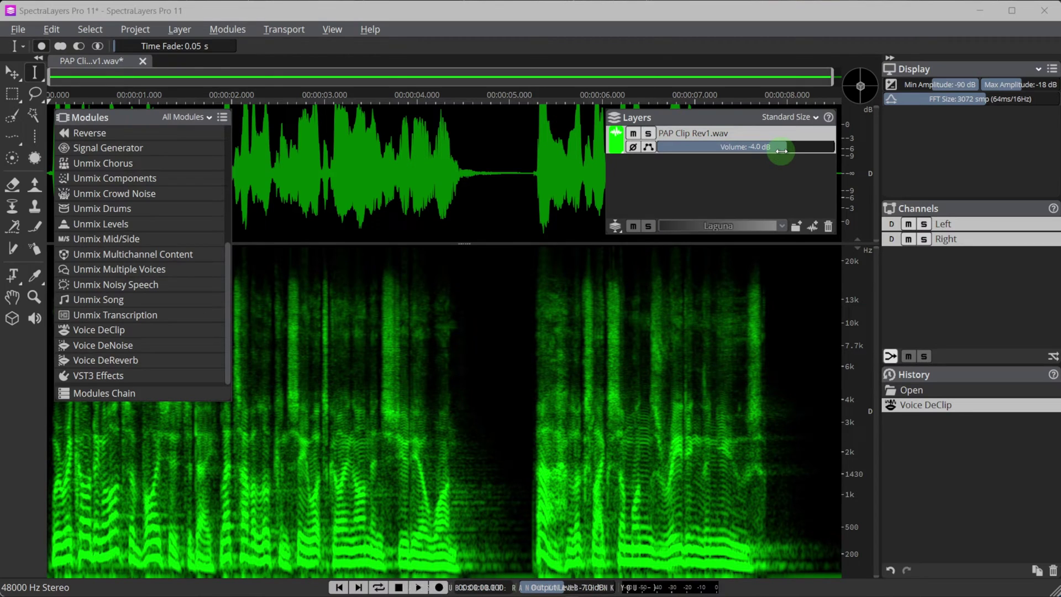
pyautogui.moveTo(781, 151); pyautogui.dragTo(792, 152)
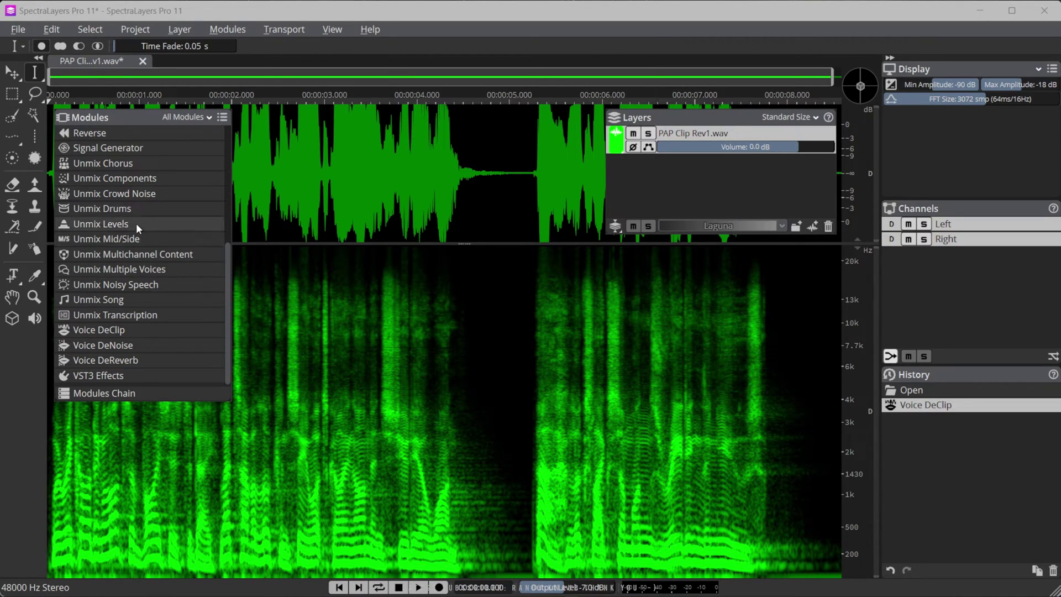
# Apply the Gain module at -25.0 dB to the declipped audio and close its dialog
pyautogui.scroll(4, 126, 232)
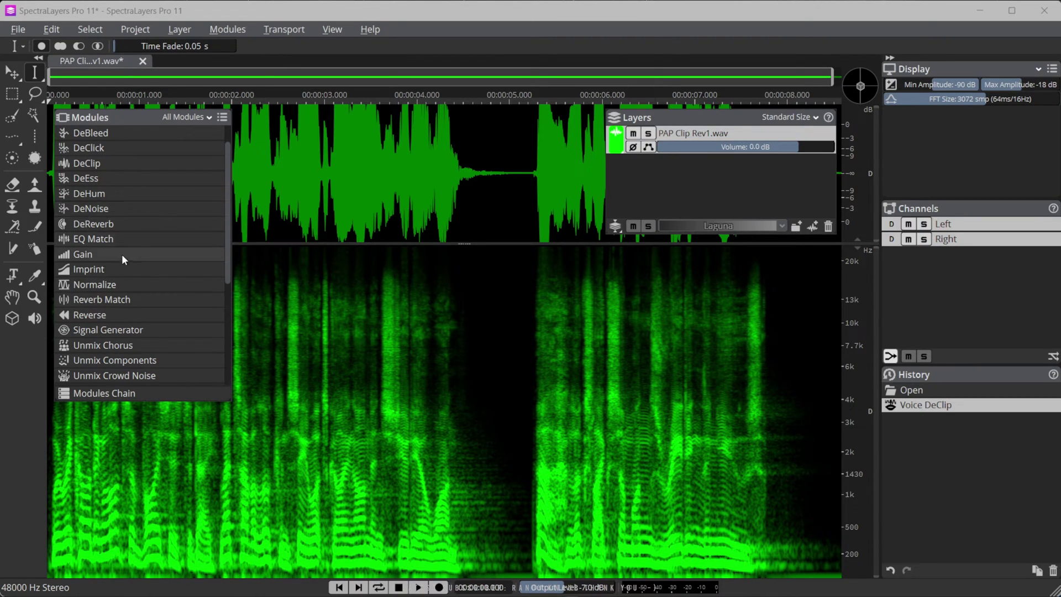
pyautogui.click(115, 254)
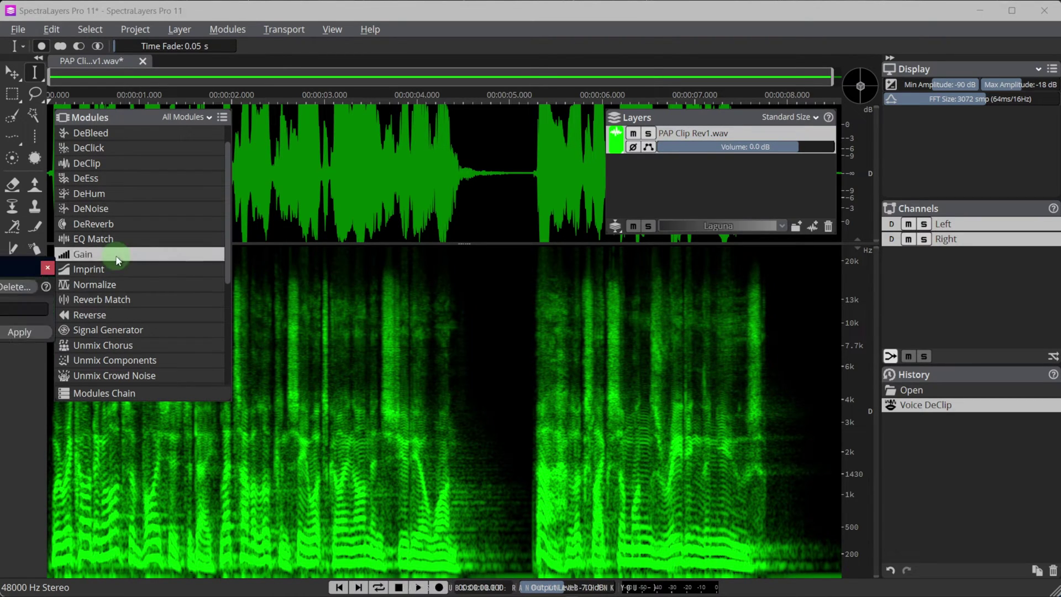
pyautogui.moveTo(1, 268); pyautogui.dragTo(511, 231)
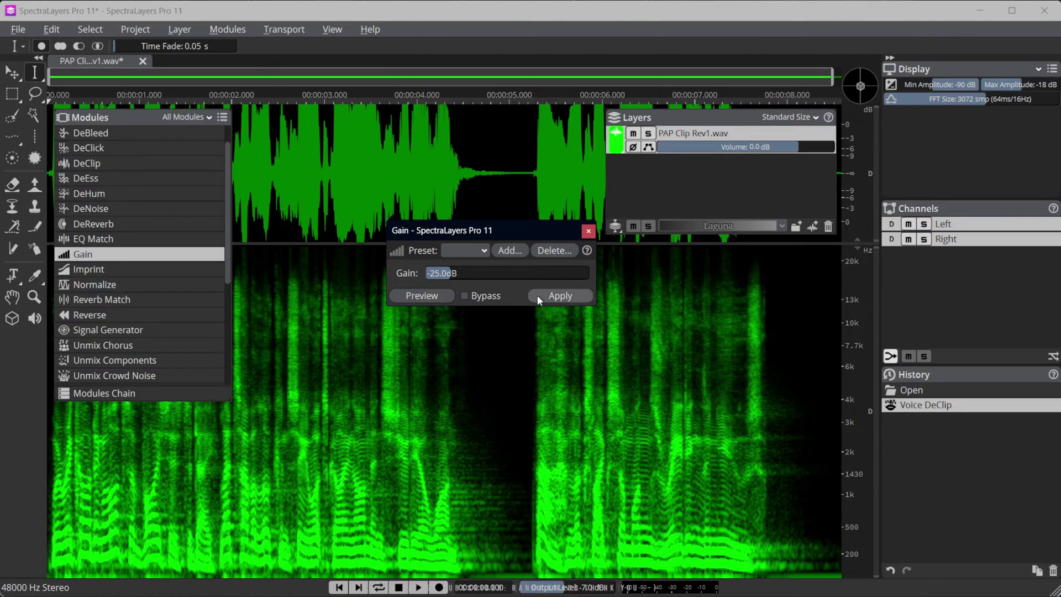
pyautogui.click(559, 296)
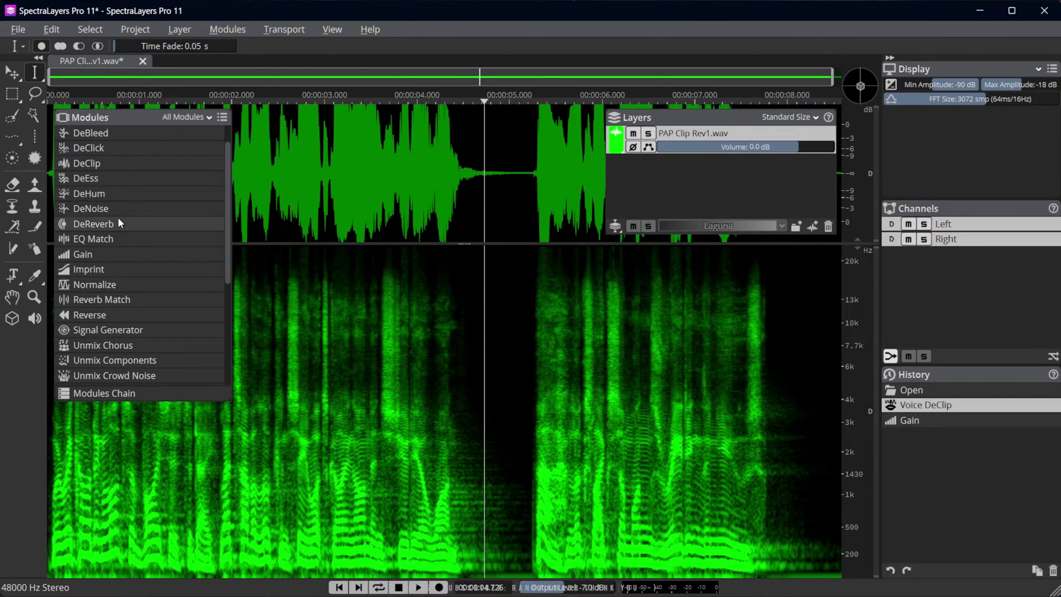
pyautogui.click(94, 224)
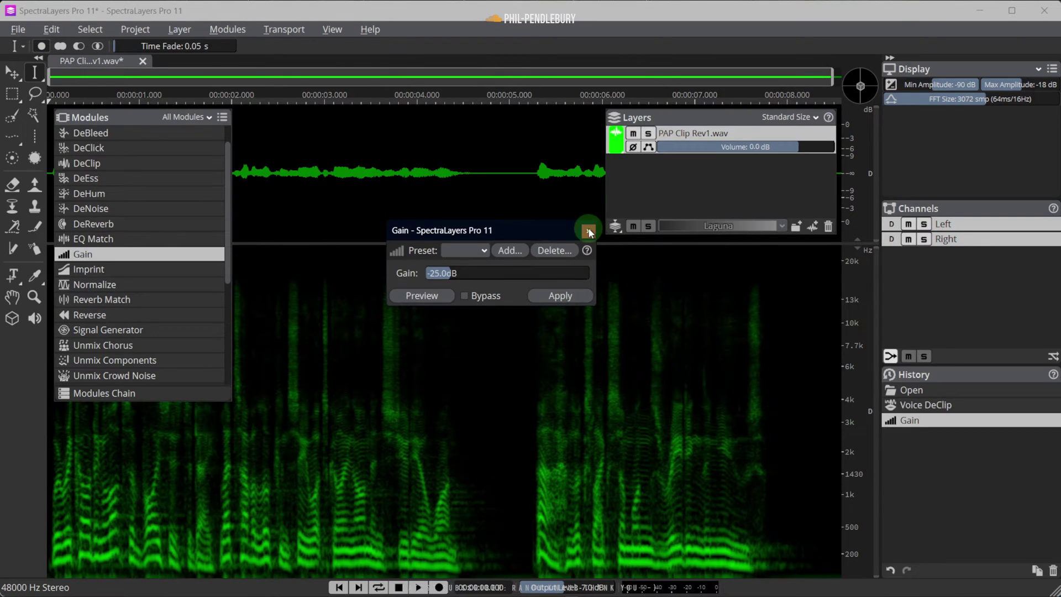
pyautogui.click(587, 230)
# Compare the Voice DeClip and Gain history states, and play the attenuated clip from about 1.6 s
pyautogui.click(906, 405)
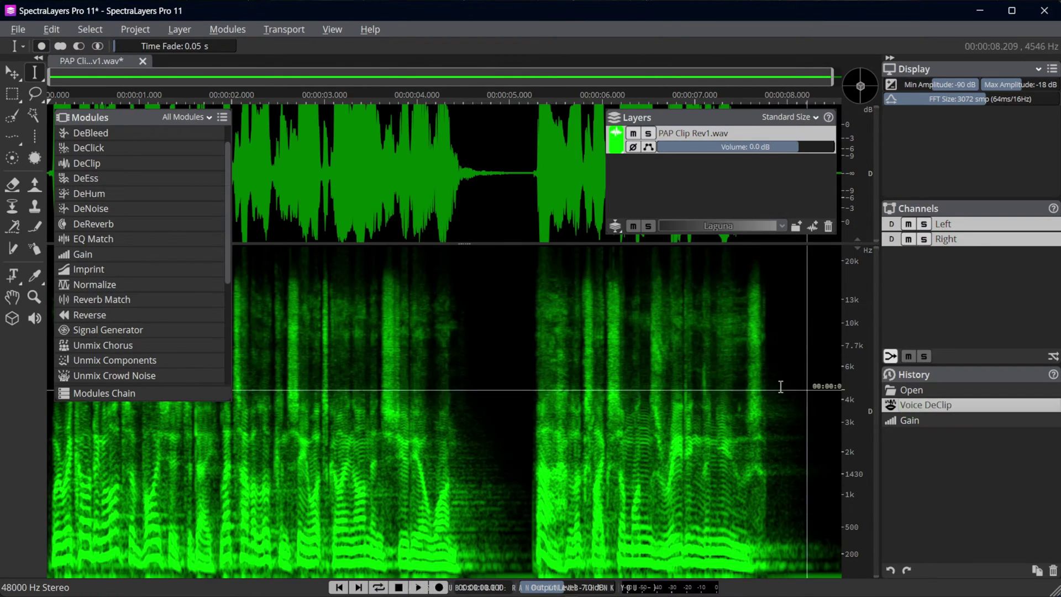
pyautogui.click(915, 421)
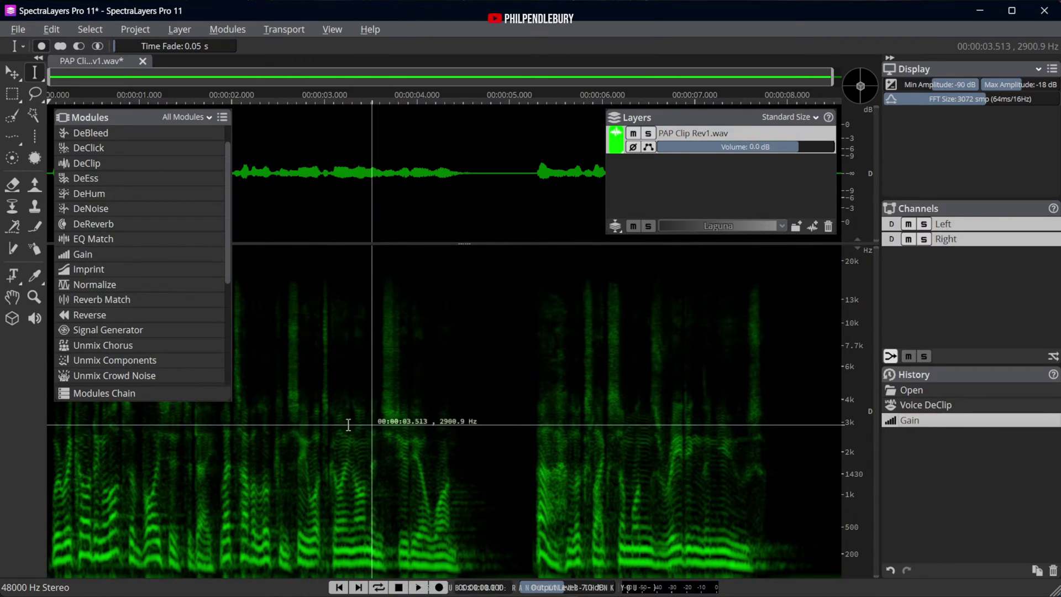
pyautogui.click(193, 462)
pyautogui.press('space')
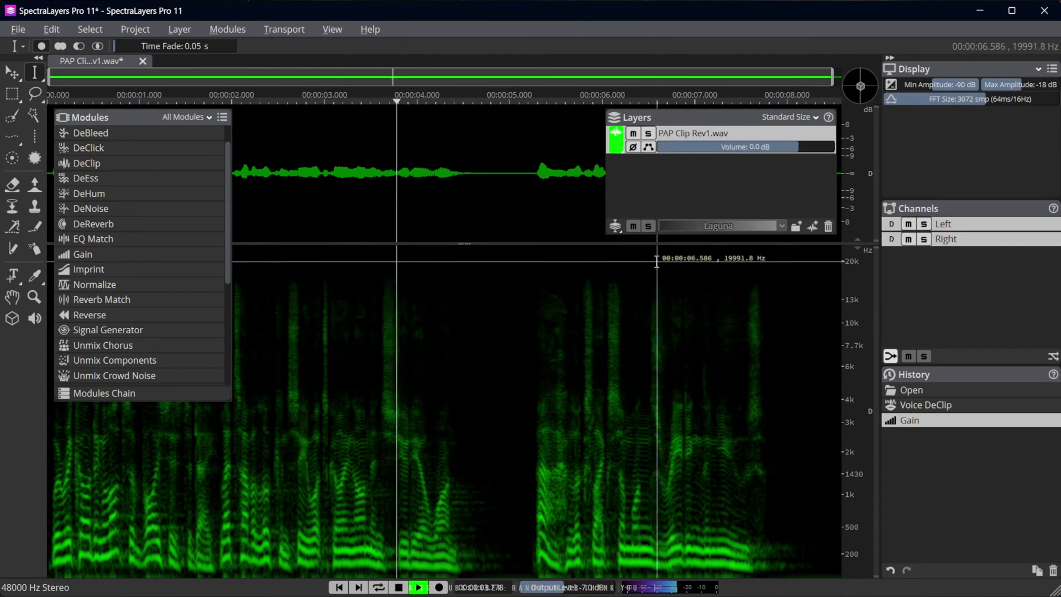
pyautogui.press('space')
# Restore the Voice DeClip history state and open the DeReverb module with the cursor at about 4.7 s
pyautogui.click(921, 405)
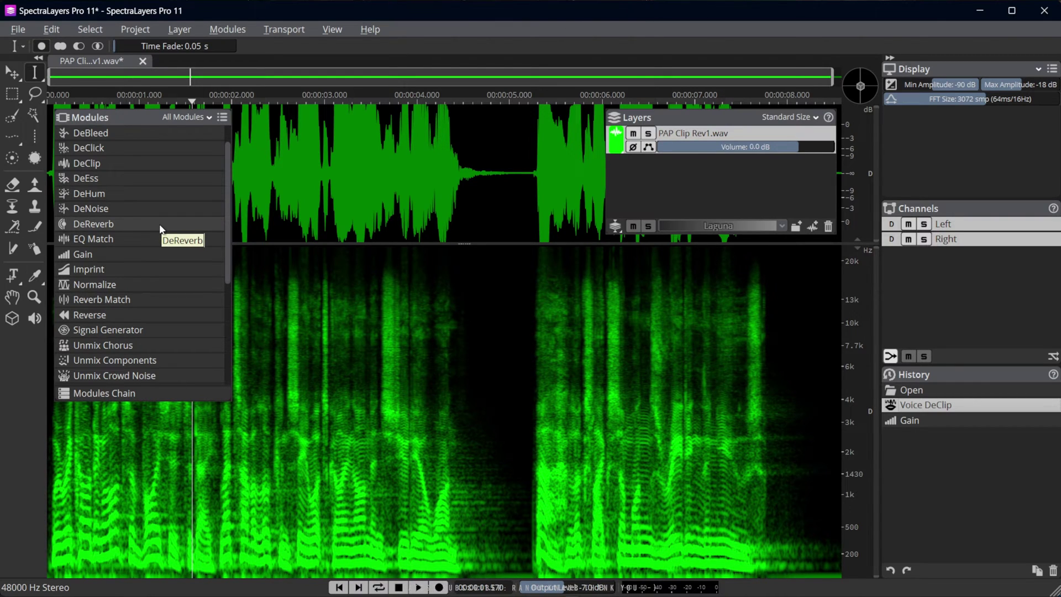
pyautogui.click(484, 326)
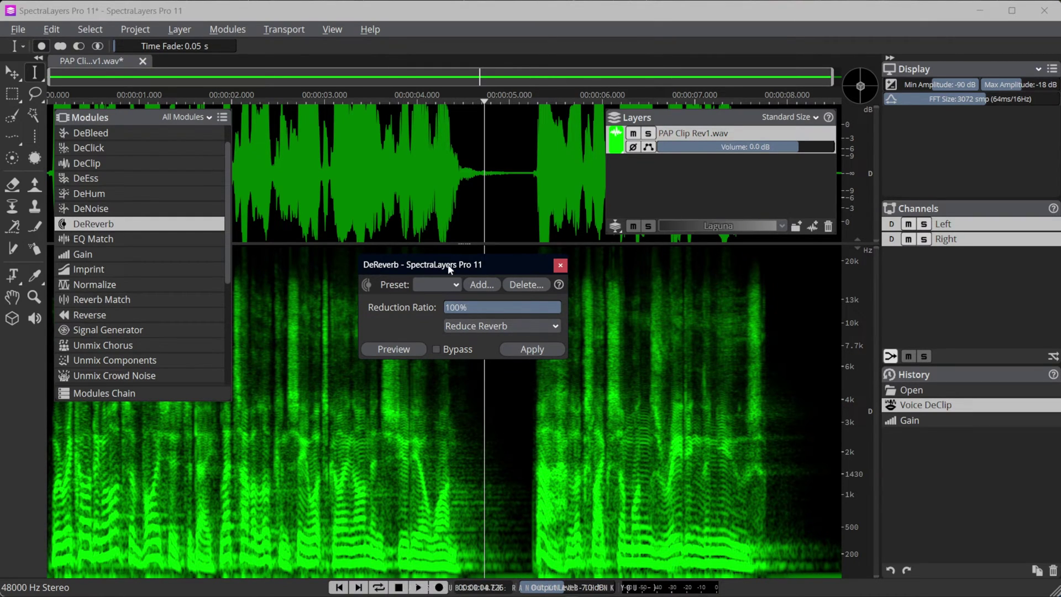
# Preview the DeReverb module at a 100% reduction ratio from about 4.7 s, and close its dialog
pyautogui.moveTo(450, 269); pyautogui.dragTo(467, 241)
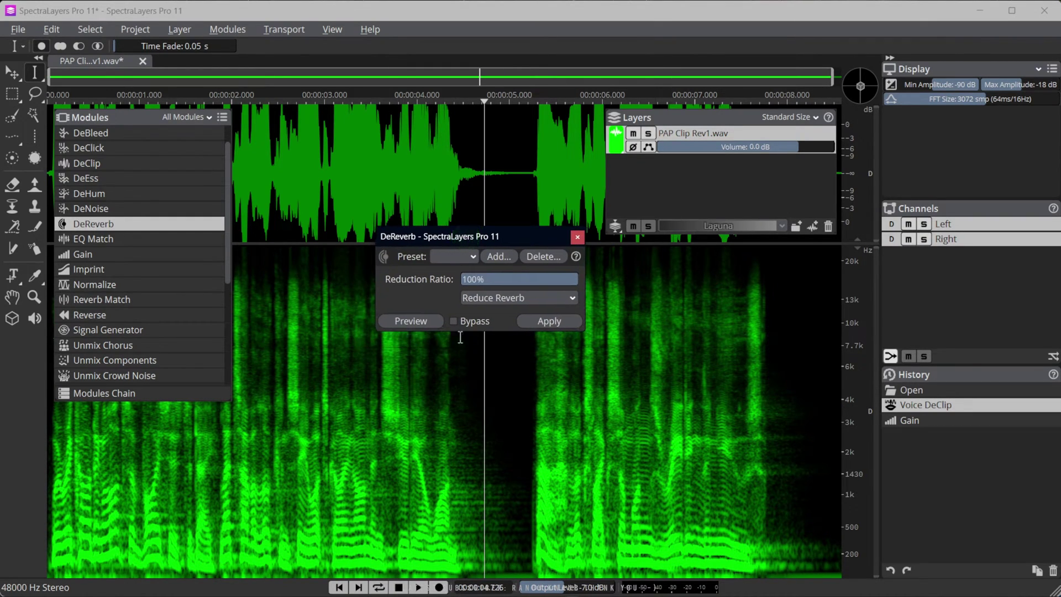
pyautogui.click(422, 320)
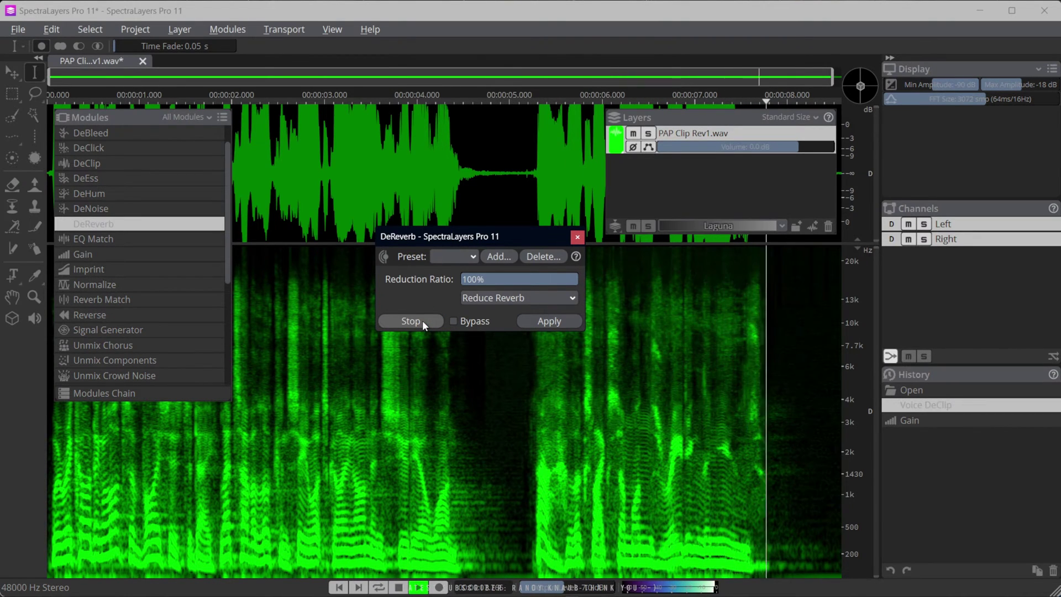
pyautogui.click(423, 320)
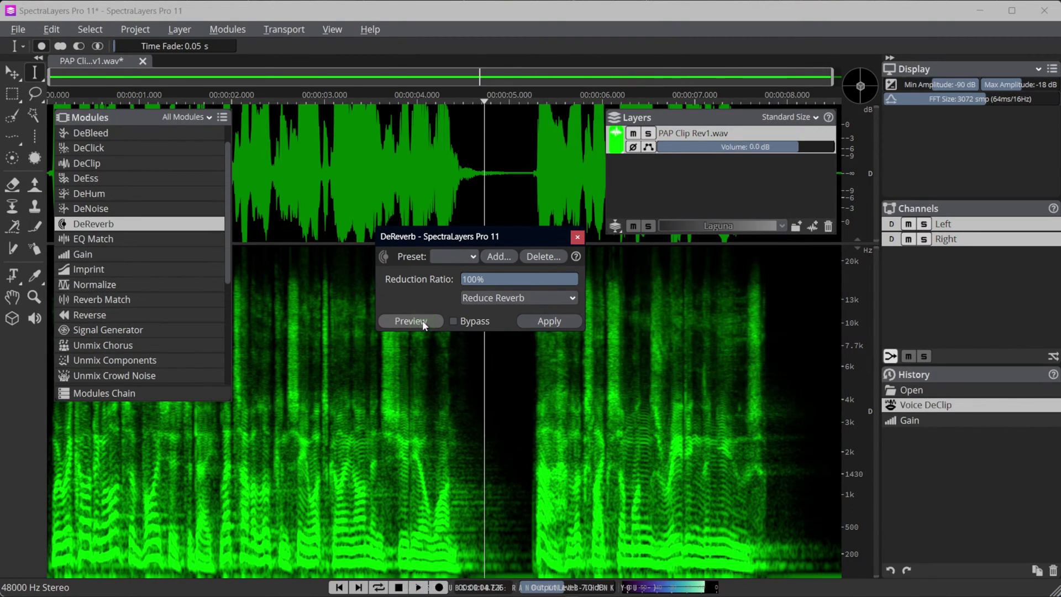
pyautogui.click(576, 239)
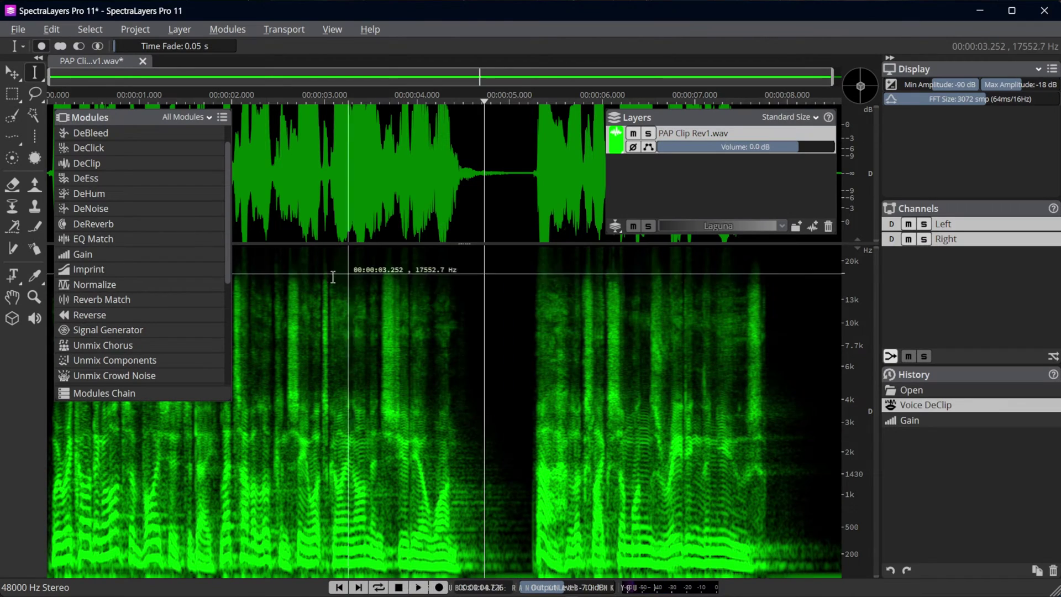
# Move the playback cursor to about 0.25 s, preview the DeReverb module at 100% from there, and close its dialog
pyautogui.click(71, 486)
pyautogui.click(111, 223)
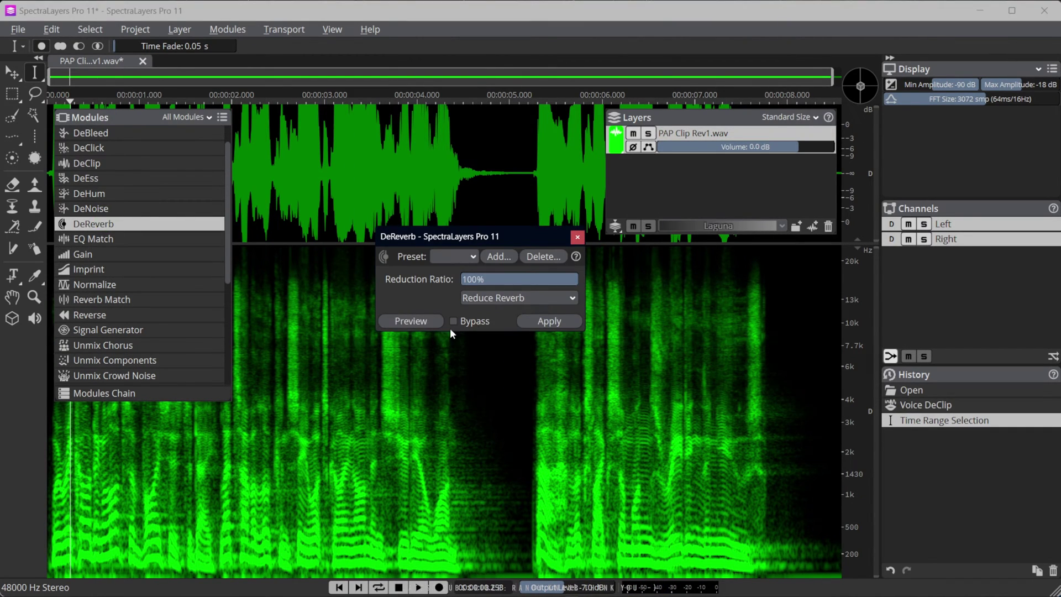
pyautogui.click(416, 321)
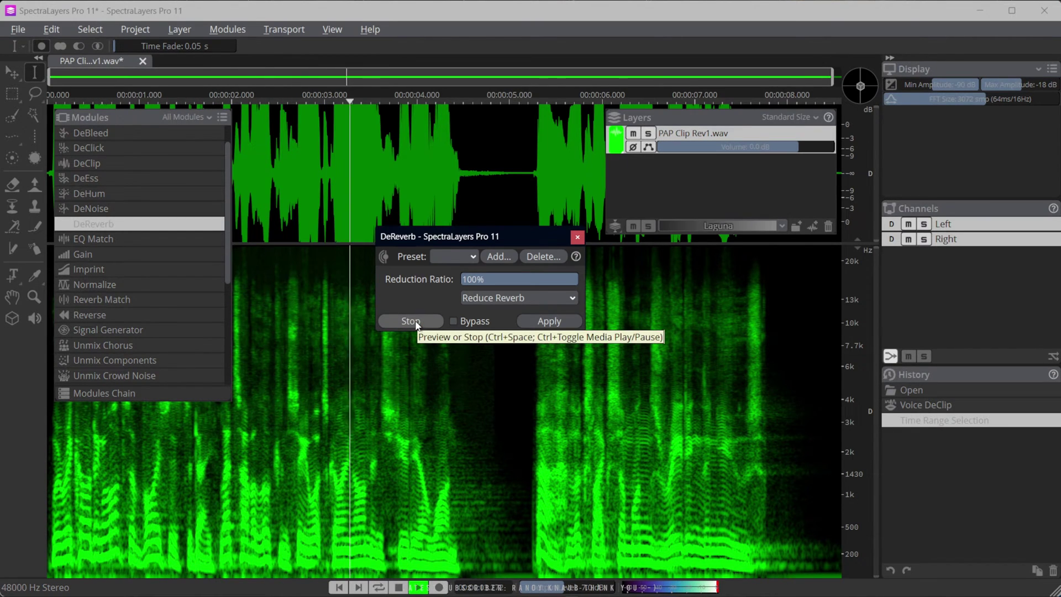
pyautogui.click(415, 322)
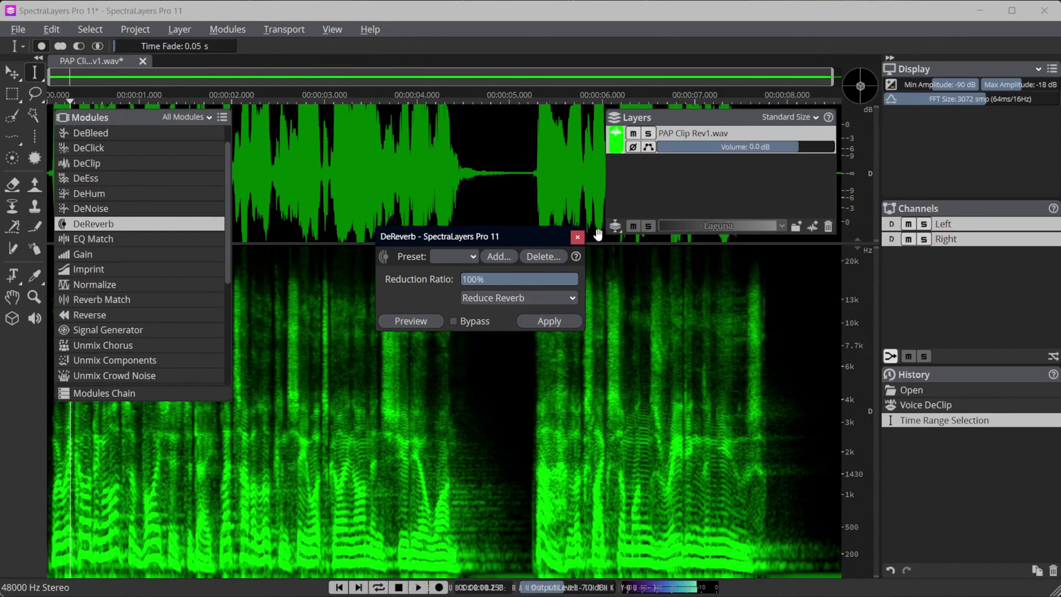
pyautogui.click(577, 238)
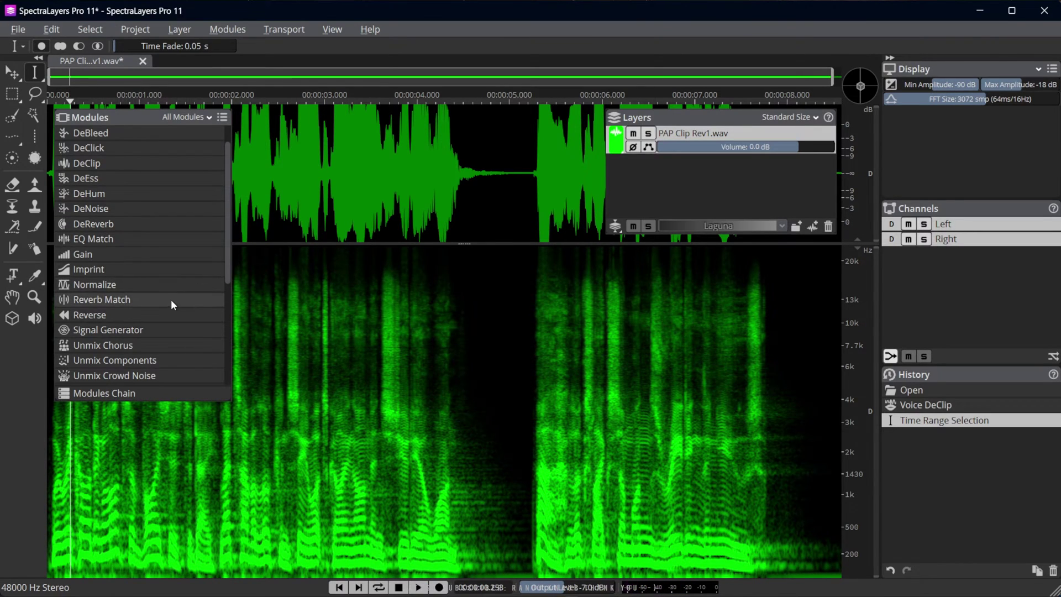
# Open the Voice DeReverb module and preview the clip at an 80% reduction ratio
pyautogui.scroll(-4, 174, 313)
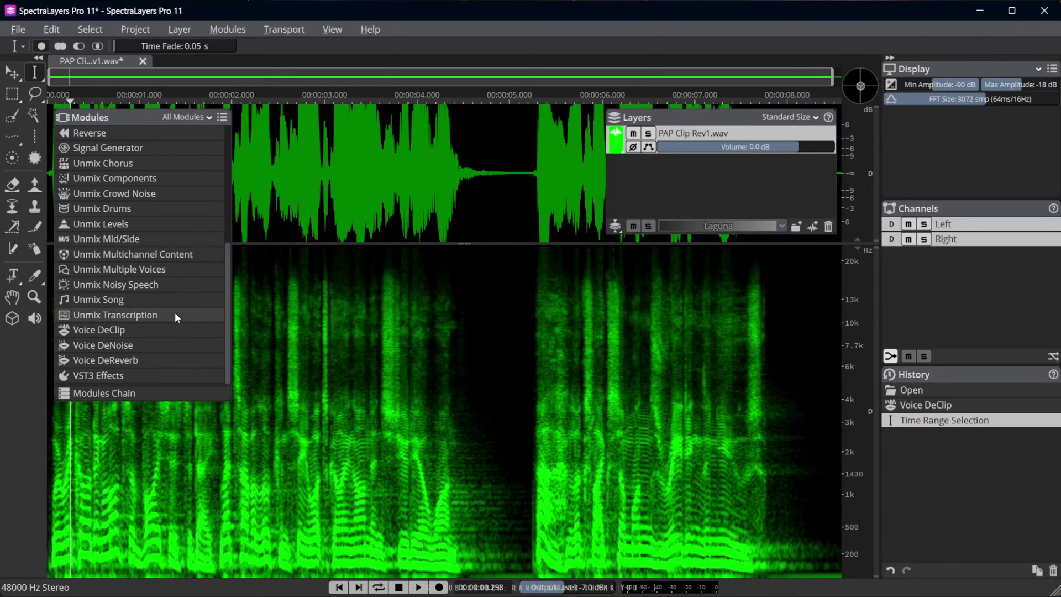
pyautogui.click(136, 362)
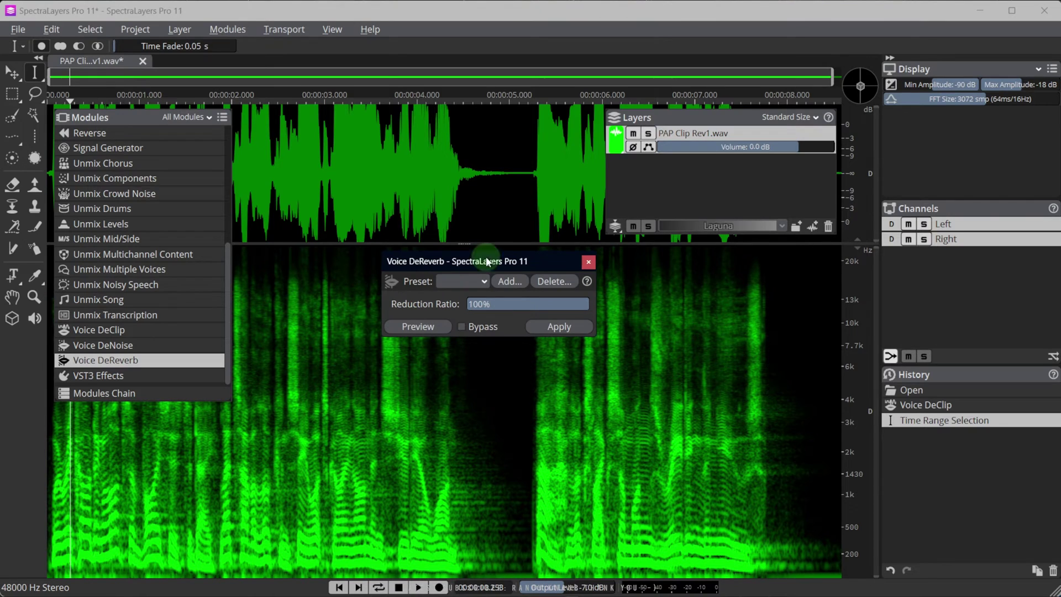
pyautogui.moveTo(583, 301); pyautogui.dragTo(526, 308)
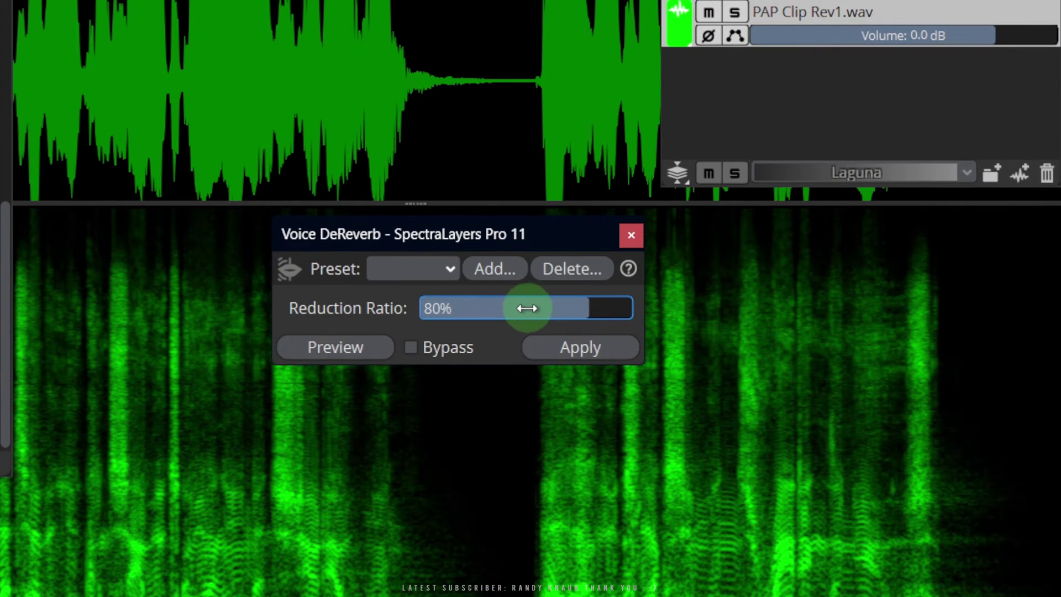
pyautogui.click(327, 354)
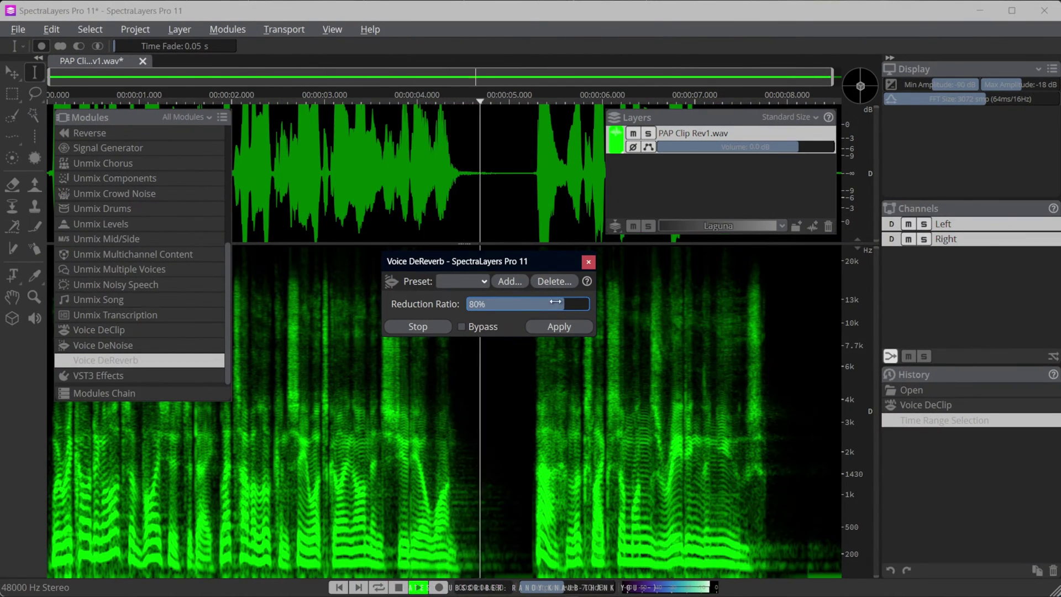
# Preview Voice DeReverb at a 100% reduction ratio, and play the unprocessed clip from the start for comparison
pyautogui.moveTo(561, 304); pyautogui.dragTo(640, 308)
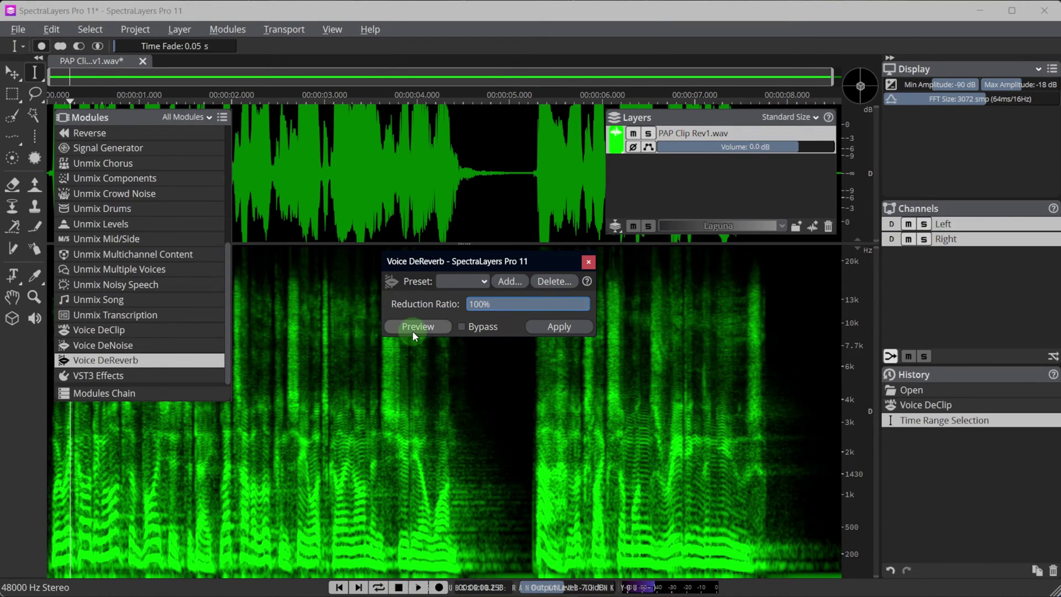
pyautogui.click(412, 331)
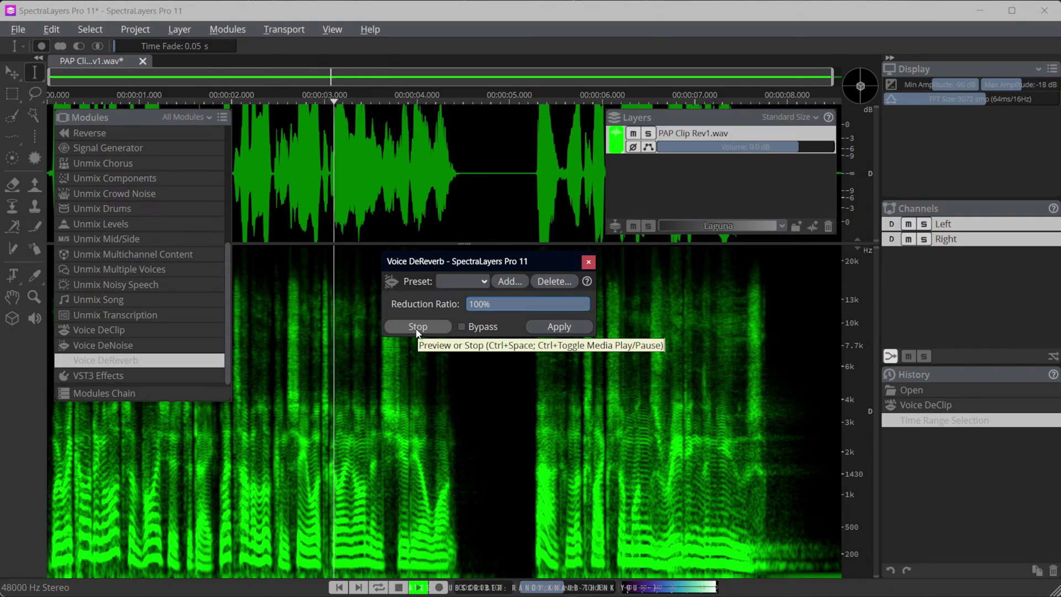
pyautogui.click(416, 328)
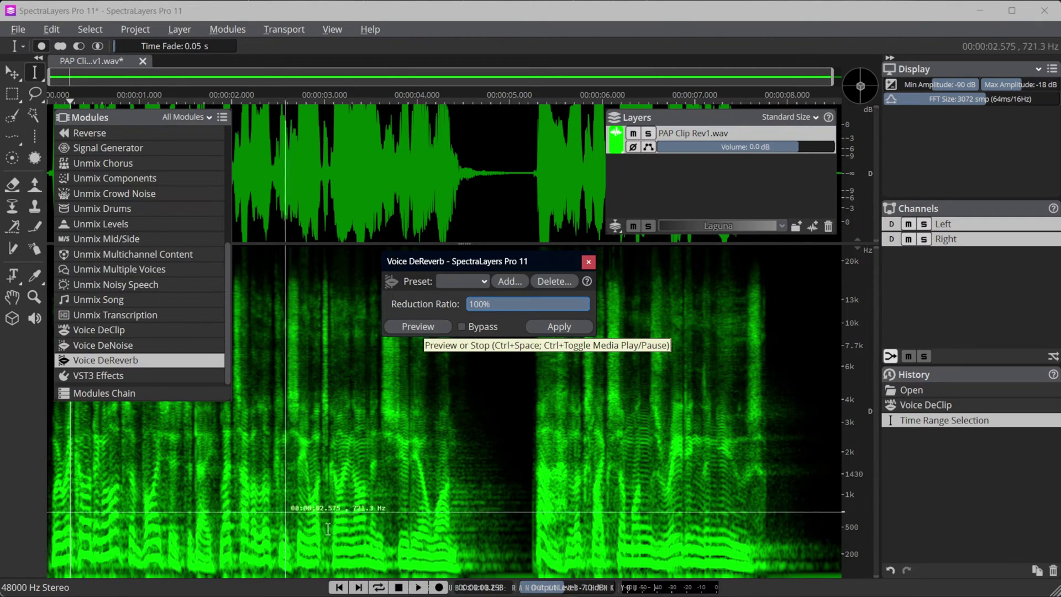
pyautogui.click(403, 588)
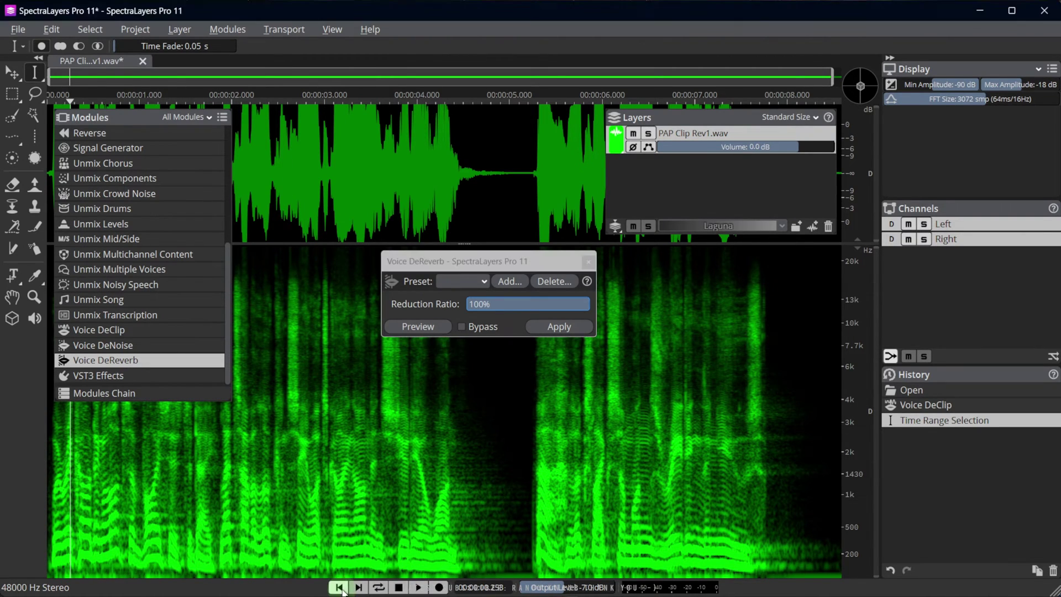
pyautogui.click(419, 588)
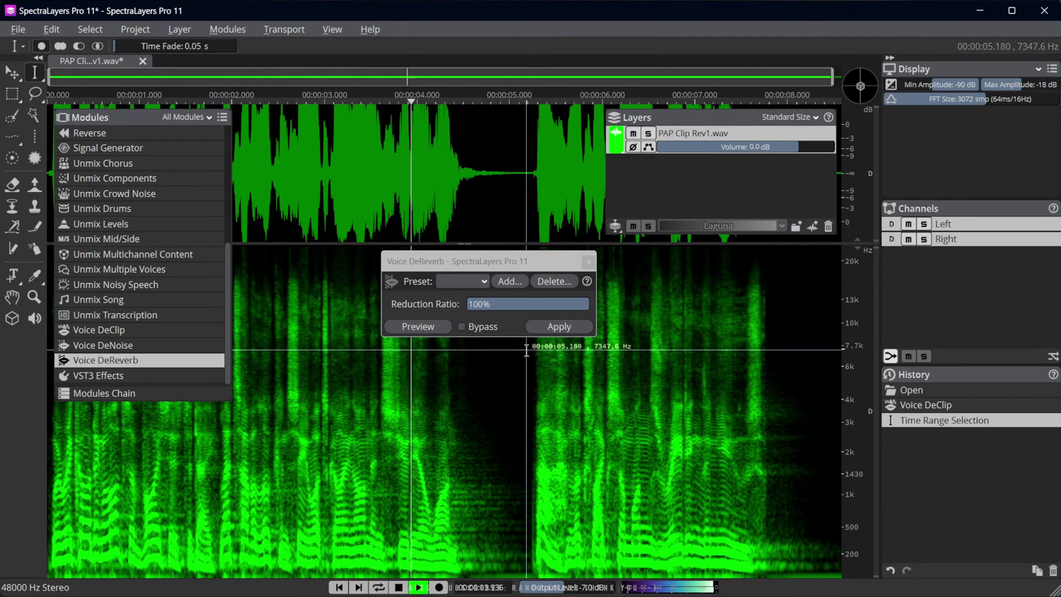
pyautogui.press('space')
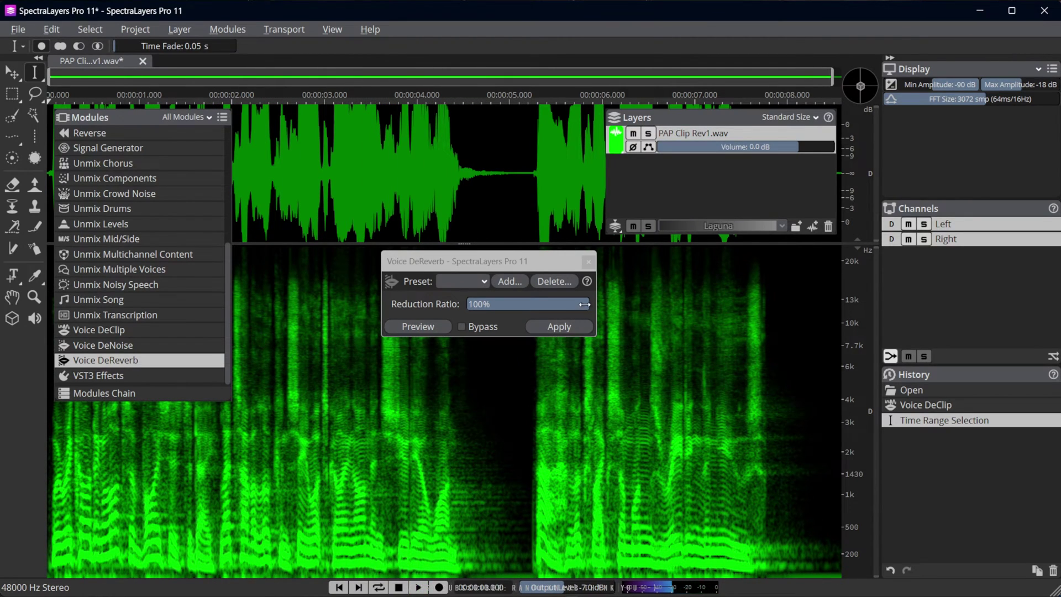
# Apply Voice DeReverb at a 90% reduction ratio, close its dialog, and play the processed clip from the start
pyautogui.moveTo(584, 304); pyautogui.dragTo(567, 303)
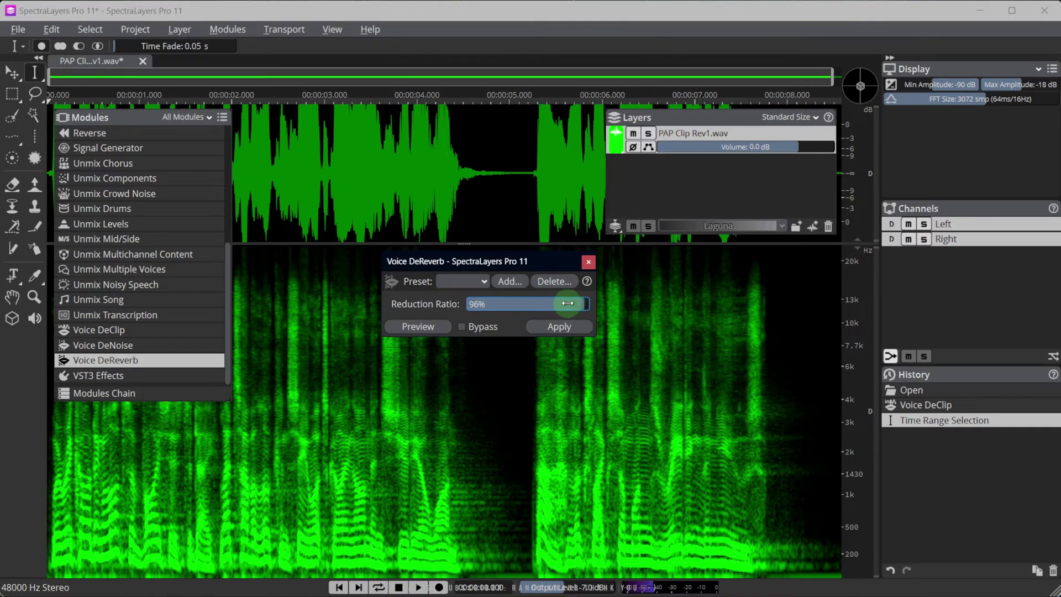
pyautogui.click(552, 330)
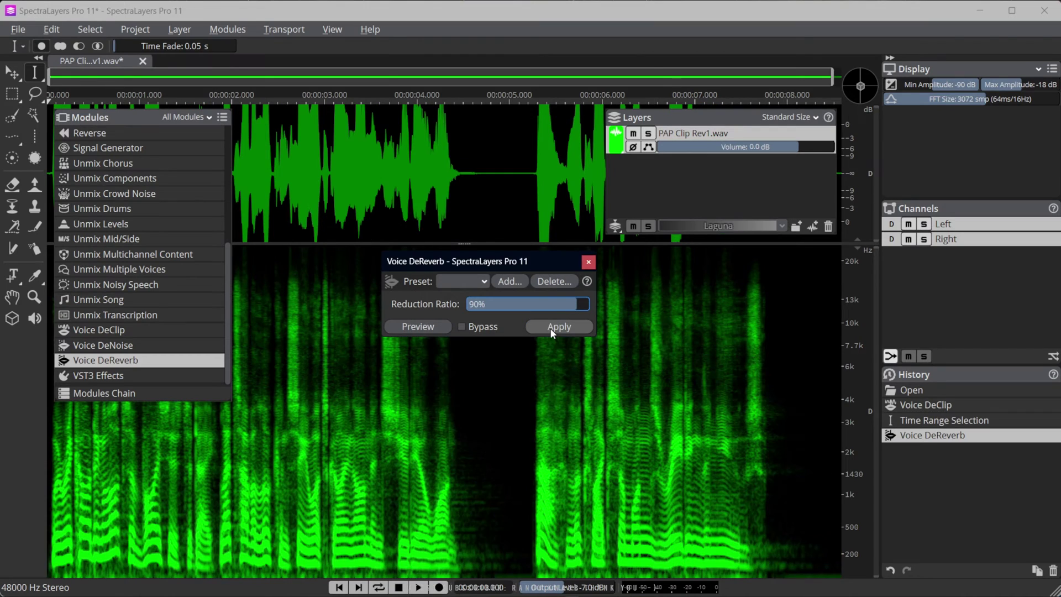
pyautogui.click(589, 261)
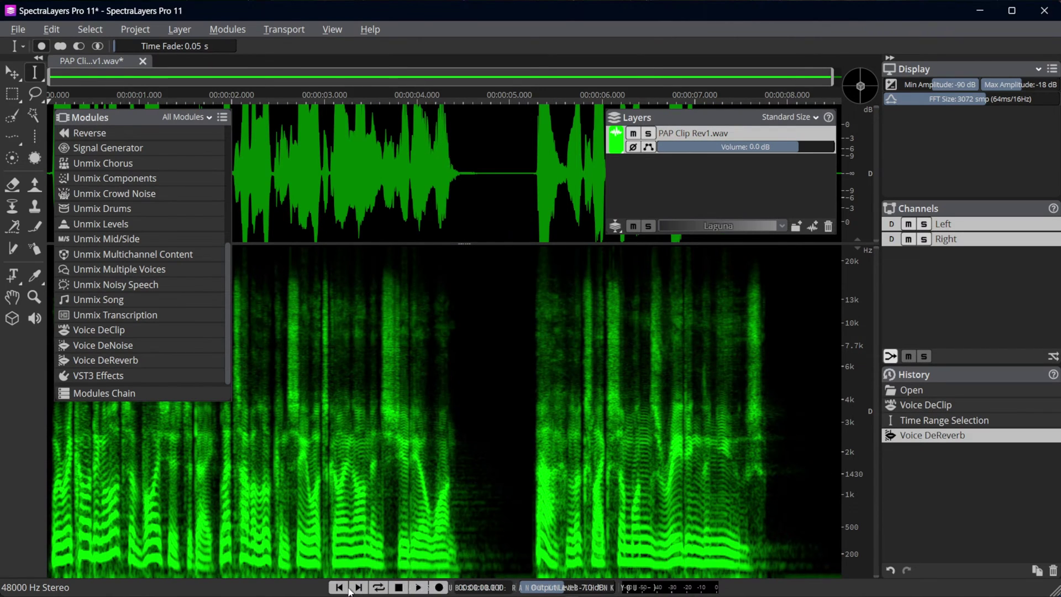
pyautogui.click(419, 588)
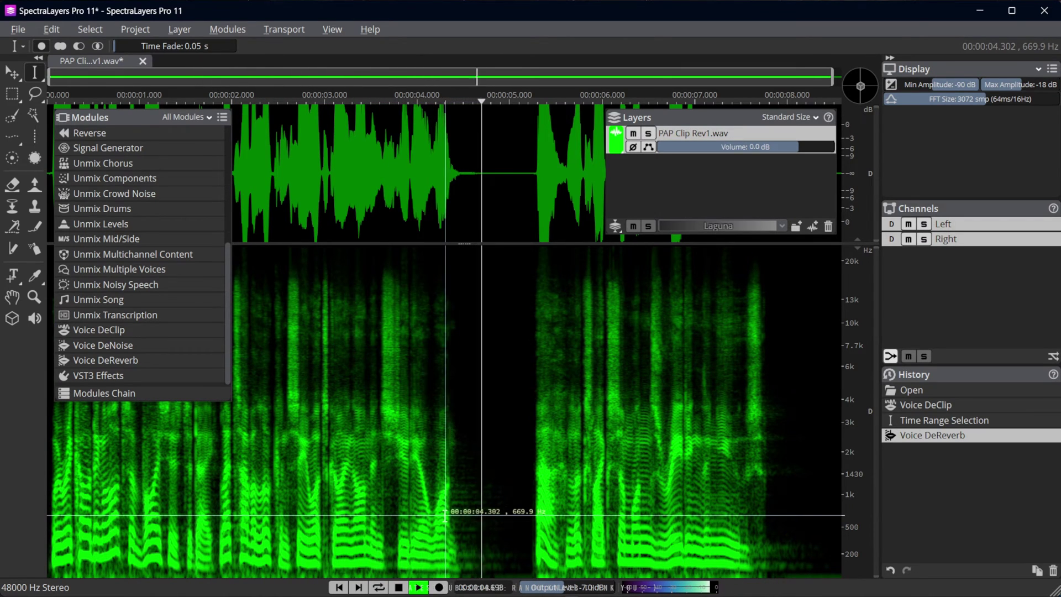
pyautogui.press('space')
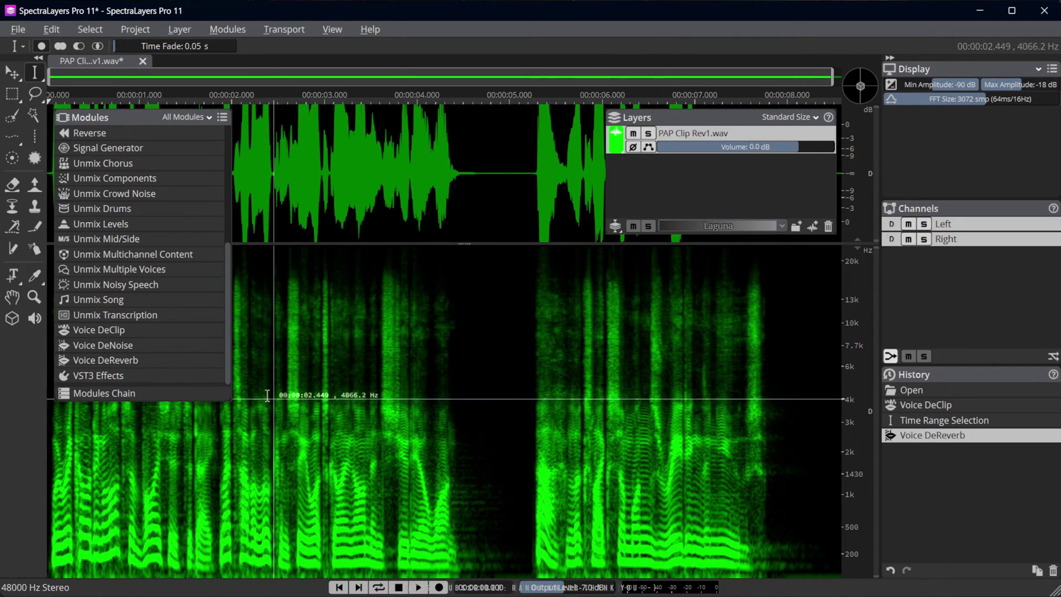
# Restore the Voice DeClip history state and open the EQ Match module
pyautogui.click(229, 313)
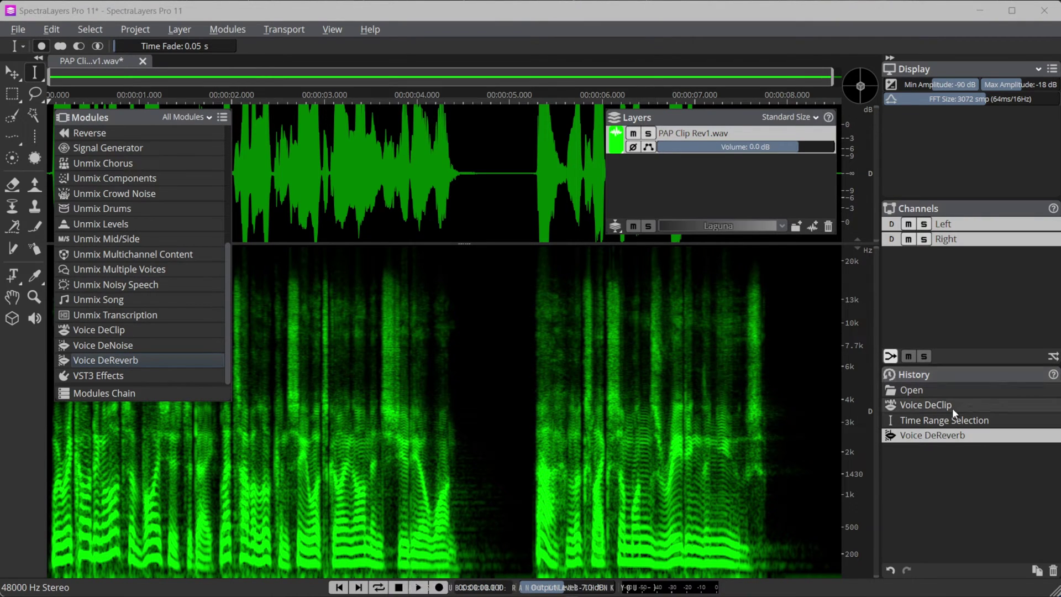
pyautogui.click(923, 405)
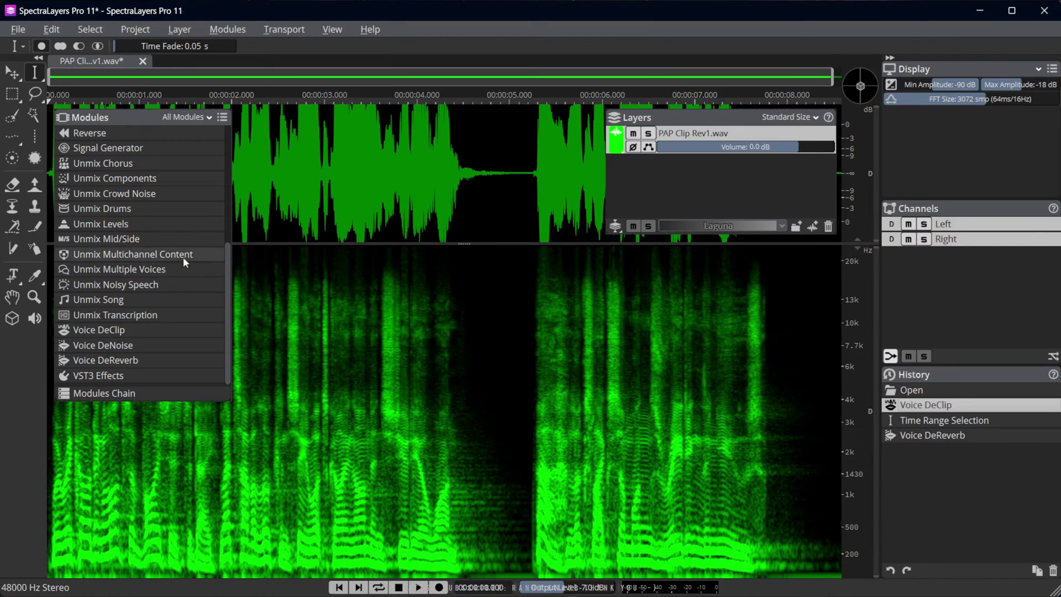
pyautogui.moveTo(228, 283); pyautogui.dragTo(227, 170)
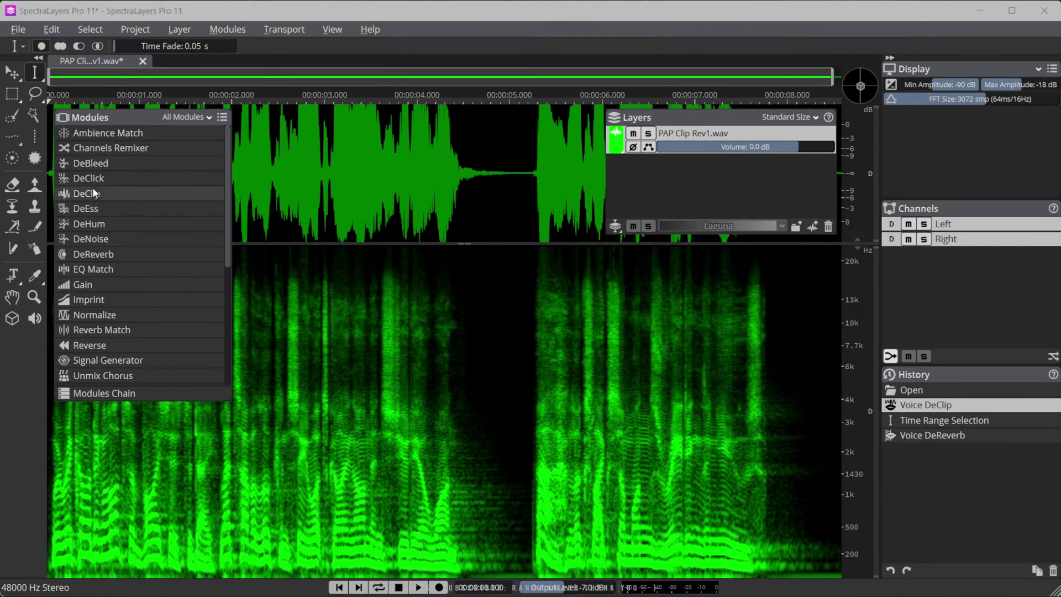
pyautogui.click(94, 269)
pyautogui.moveTo(95, 267); pyautogui.dragTo(451, 213)
# Select the clip's time range from the start to about 8.4 s, register its EQ in EQ Match, and close the dialog
pyautogui.click(529, 475)
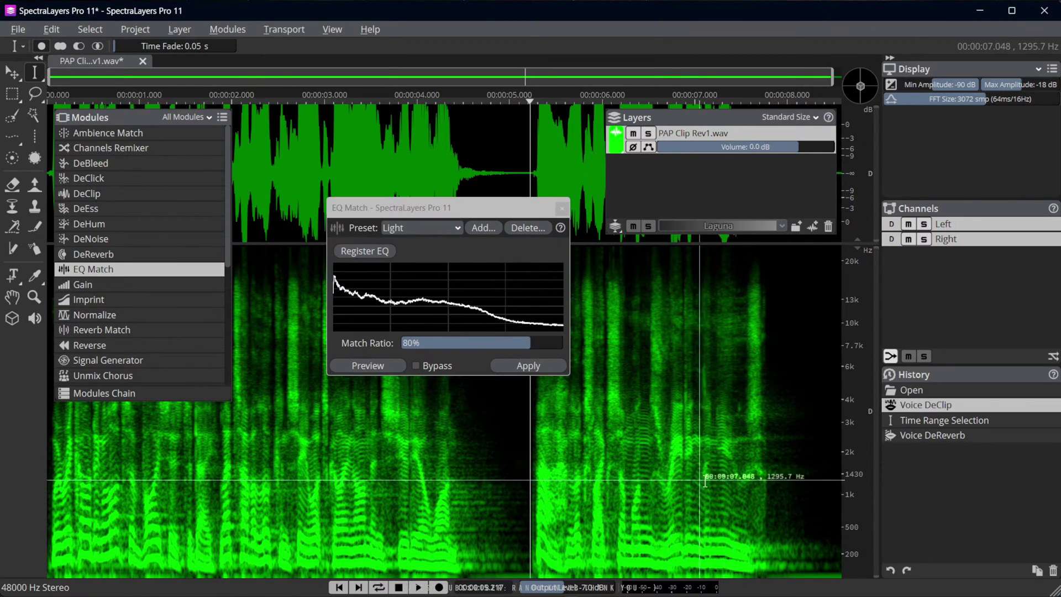
pyautogui.moveTo(823, 479); pyautogui.dragTo(17, 461)
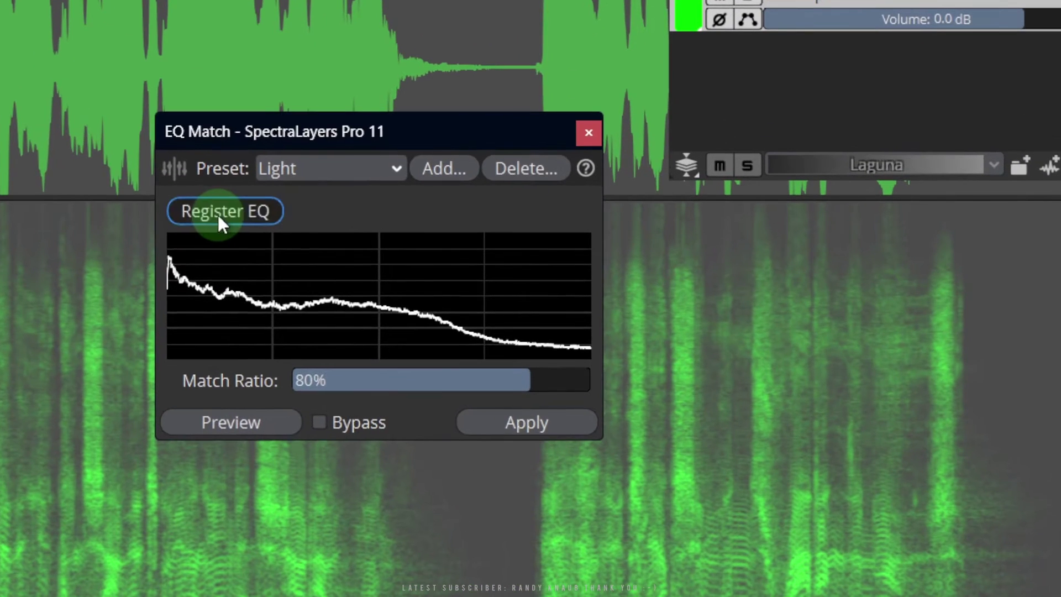
pyautogui.click(361, 253)
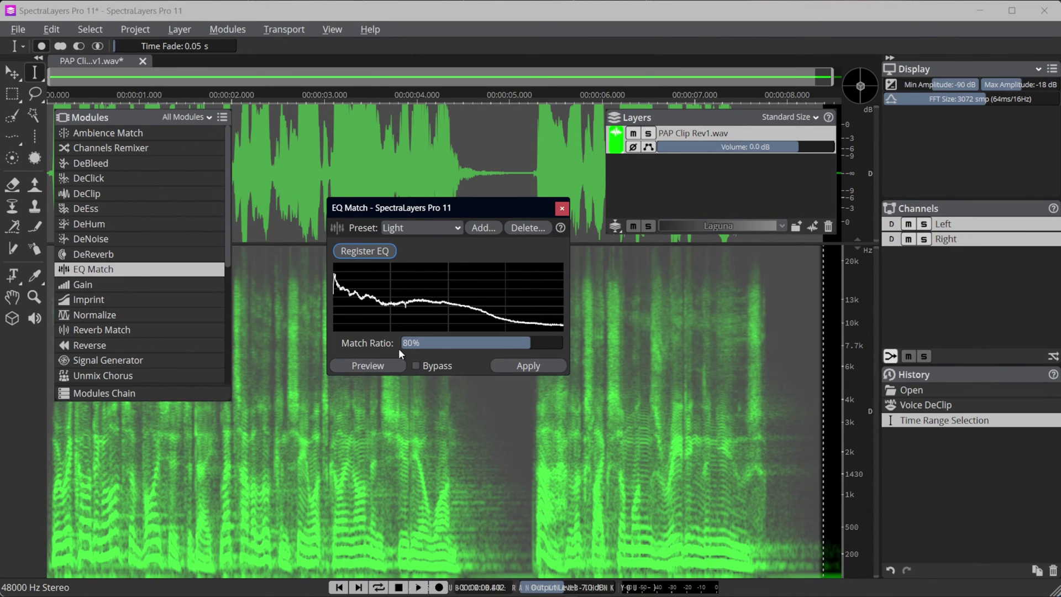
pyautogui.click(562, 209)
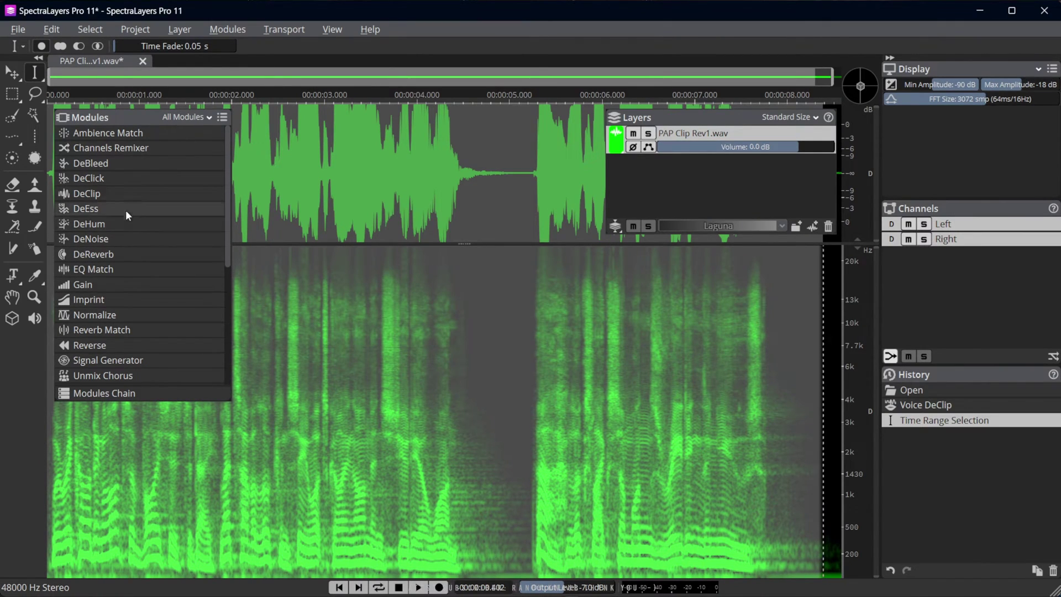
# Apply Voice DeReverb at a 90% reduction ratio to the selected time range, close its dialog, and play the result
pyautogui.scroll(-5, 160, 317)
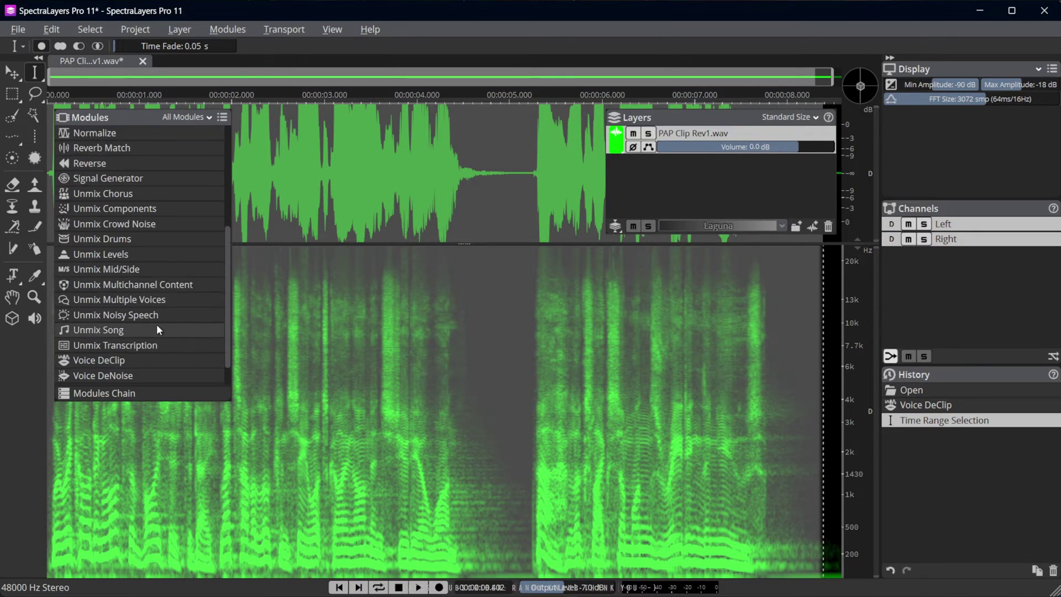
pyautogui.click(127, 360)
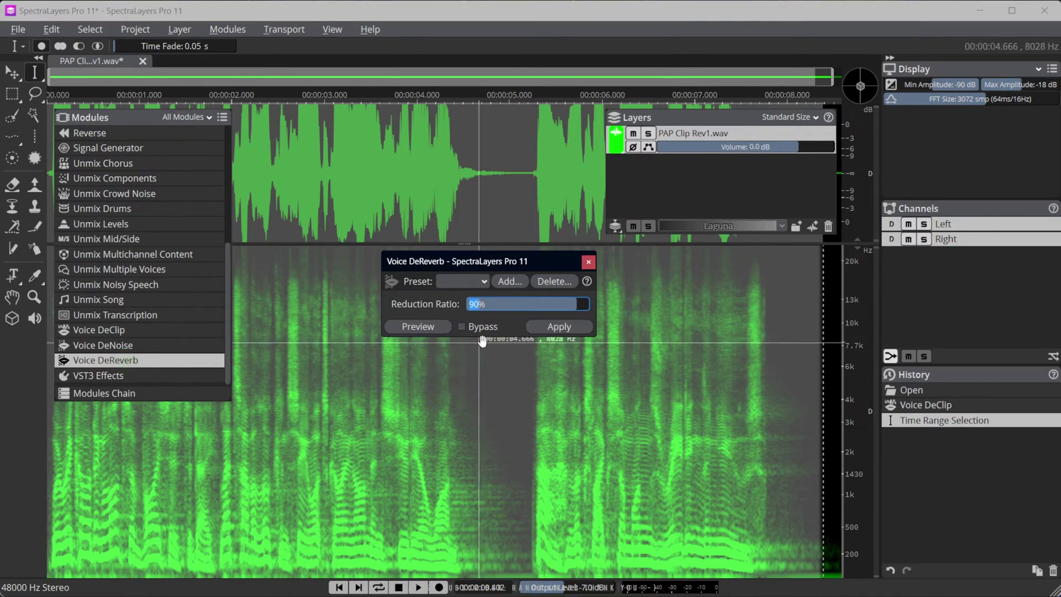
pyautogui.click(550, 327)
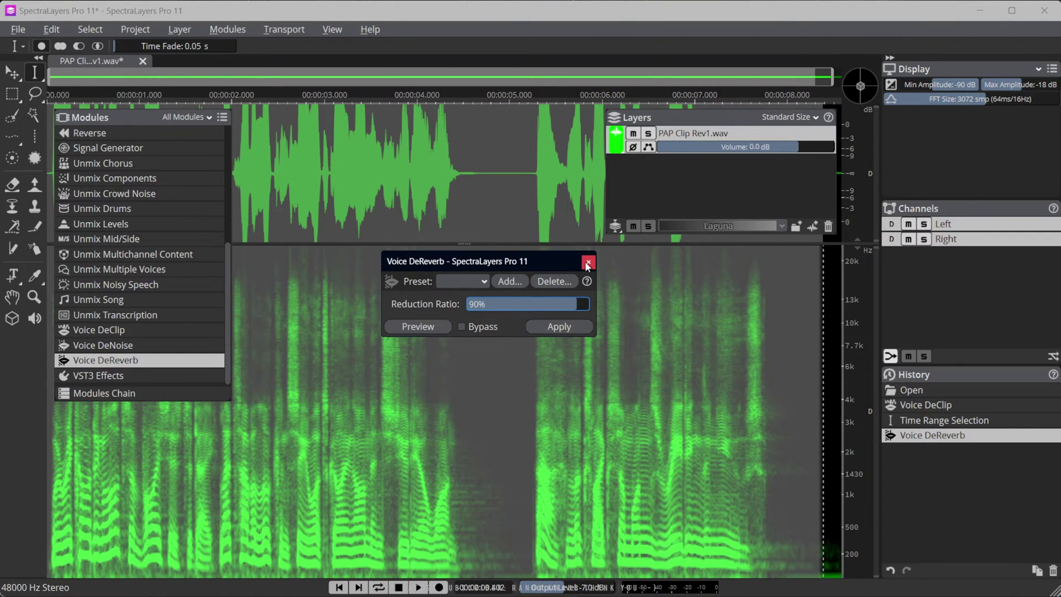
pyautogui.click(587, 263)
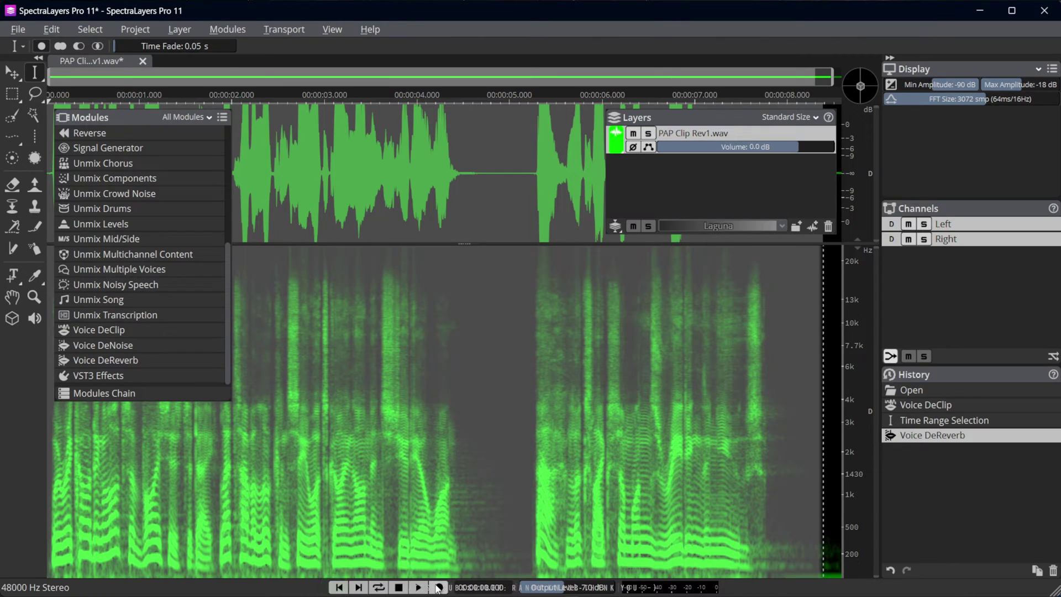
pyautogui.click(418, 588)
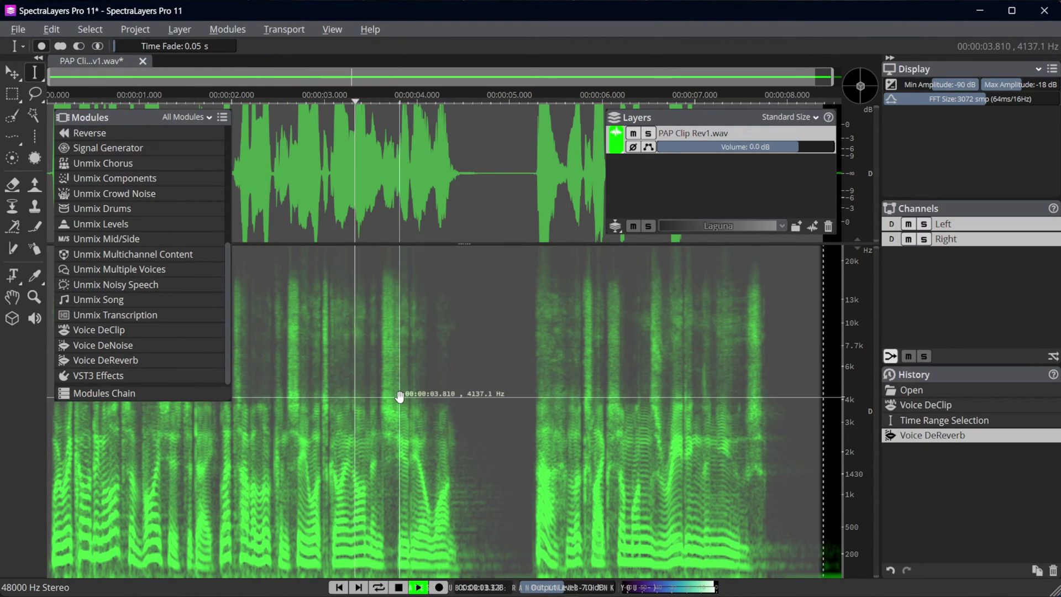
# Stop playback, preview EQ Match with the registered EQ at an 80% match ratio, and close its dialog
pyautogui.press('space')
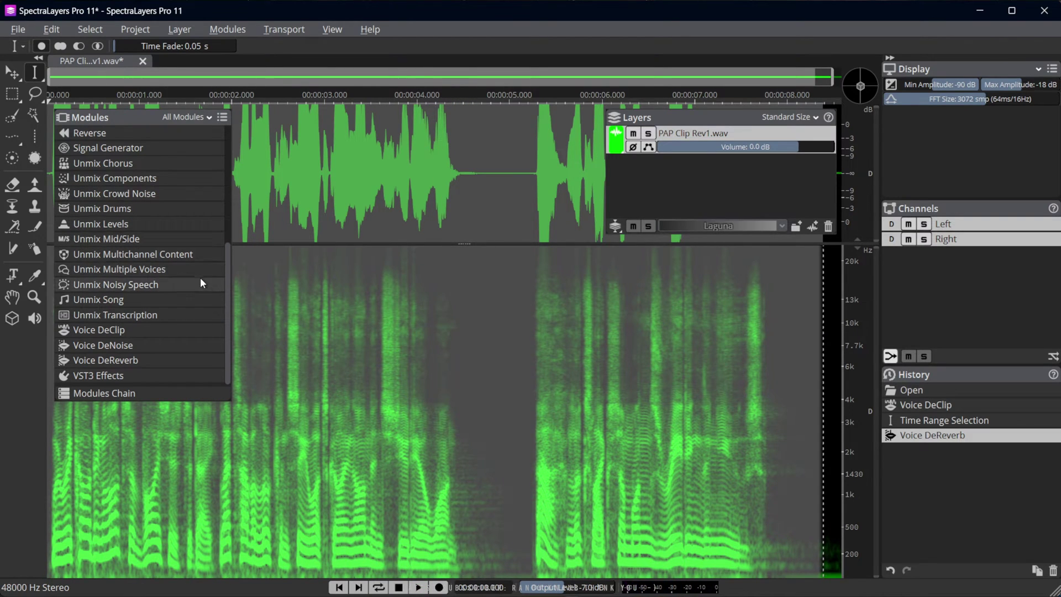
pyautogui.scroll(5, 144, 302)
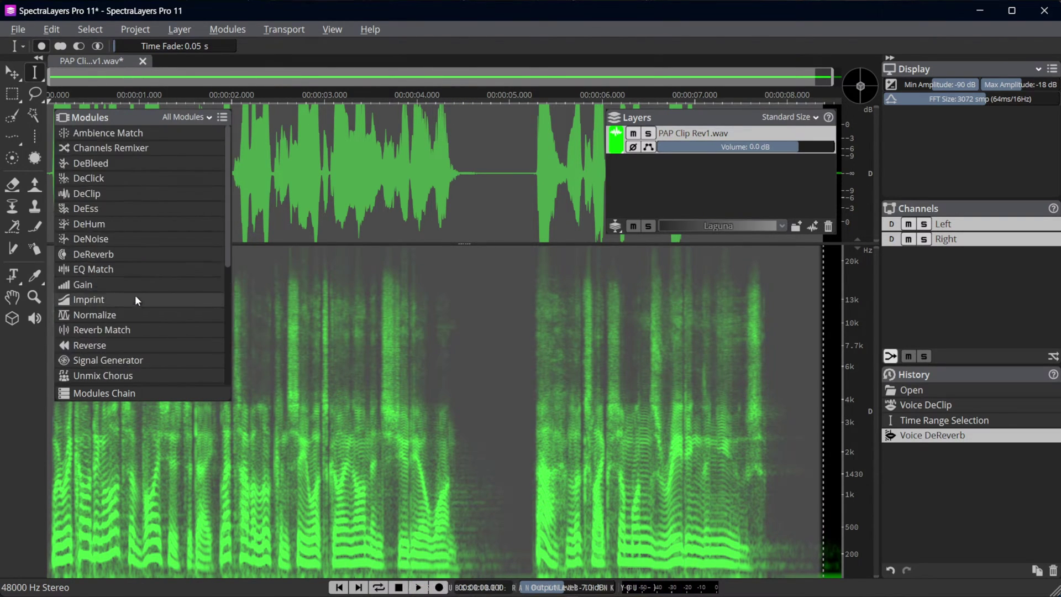
pyautogui.click(110, 270)
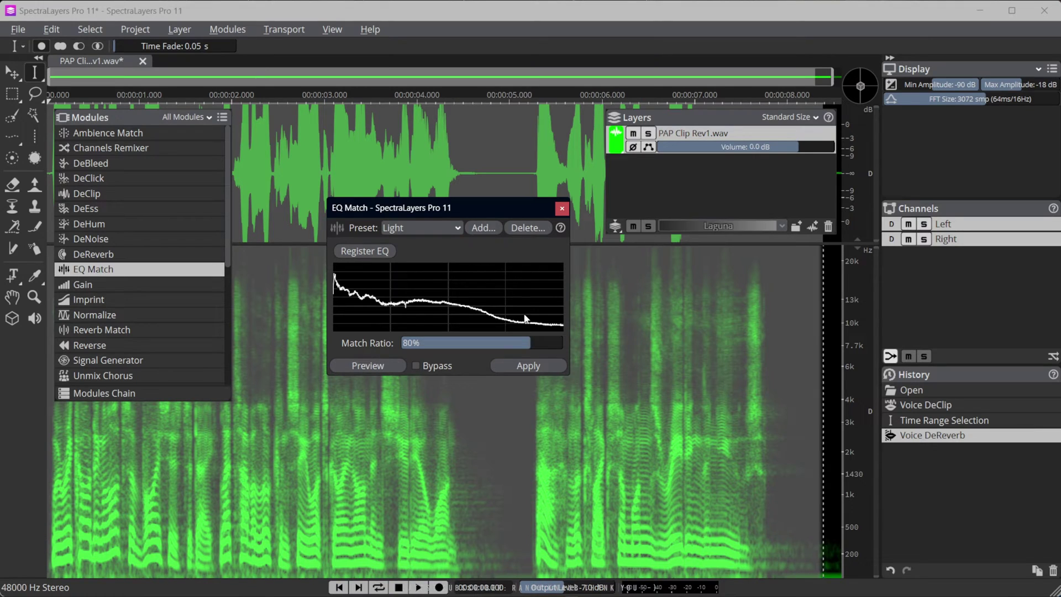
pyautogui.click(368, 366)
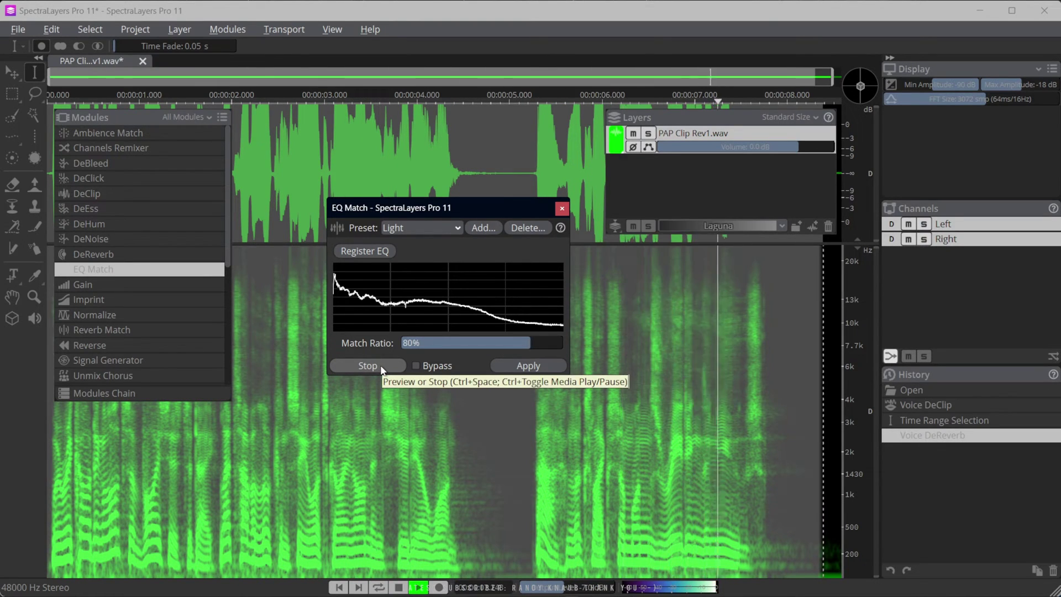
pyautogui.click(380, 366)
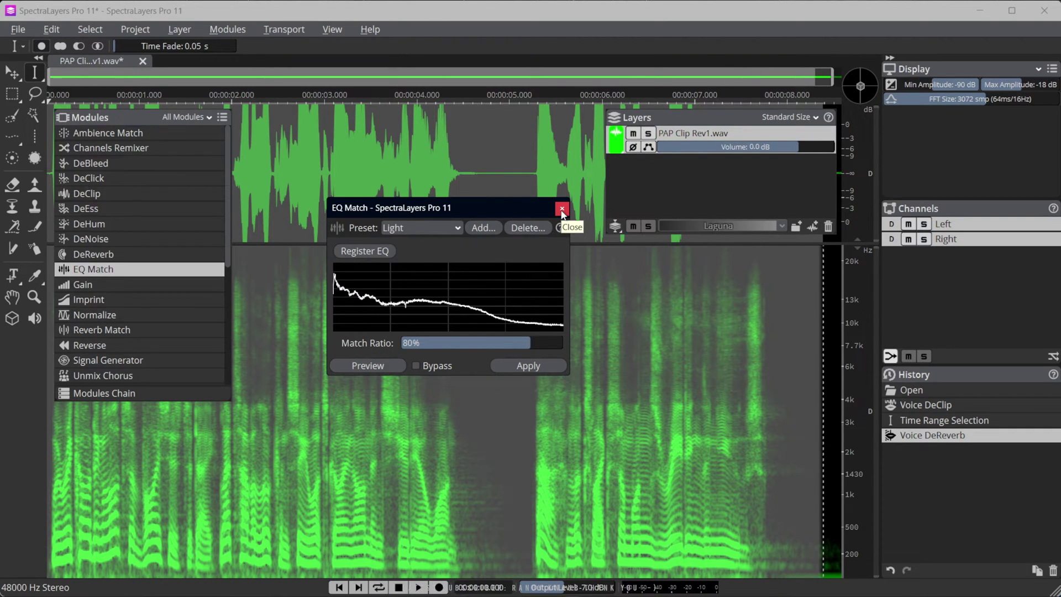
pyautogui.click(562, 210)
pyautogui.click(562, 211)
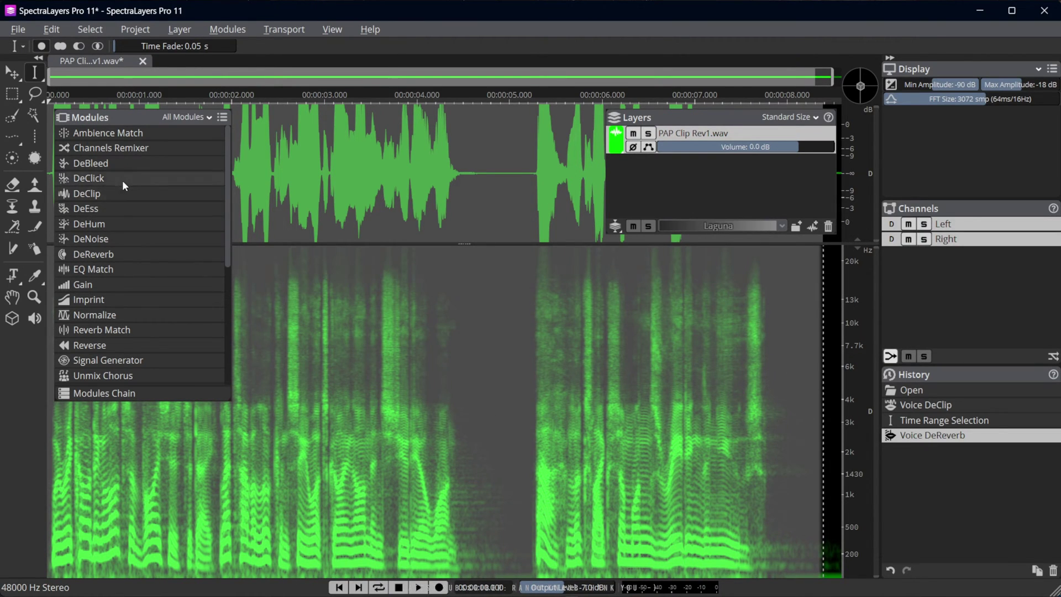
# Apply EQ Match to the selected time range with the Light preset at an 80% match ratio, and close its dialog
pyautogui.click(108, 270)
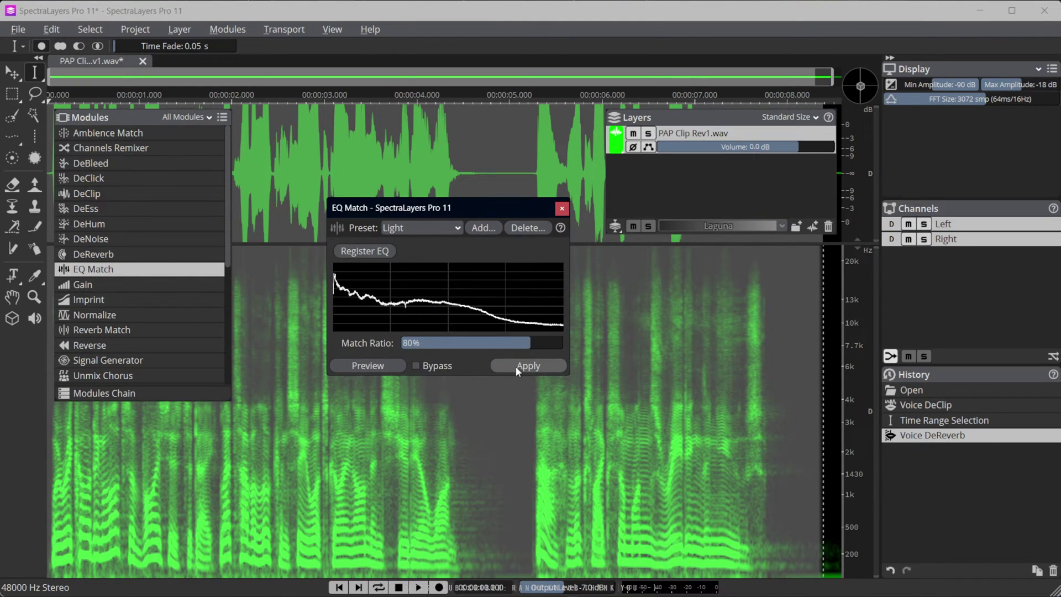
pyautogui.click(516, 366)
pyautogui.click(562, 209)
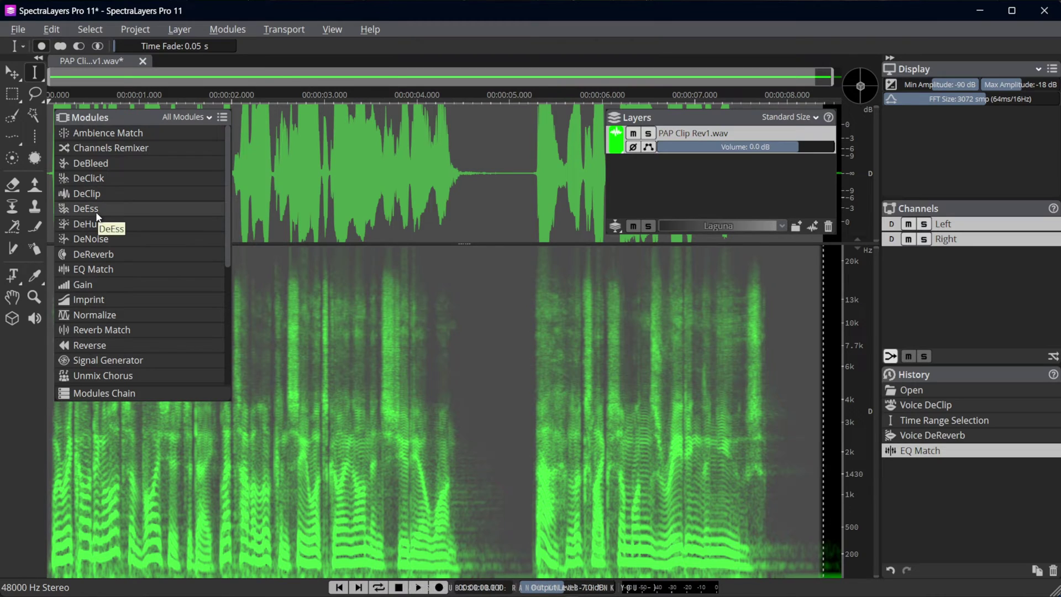
# Open the DeEss module, clear the time range selection, and play the clip to listen for sibilance
pyautogui.click(97, 209)
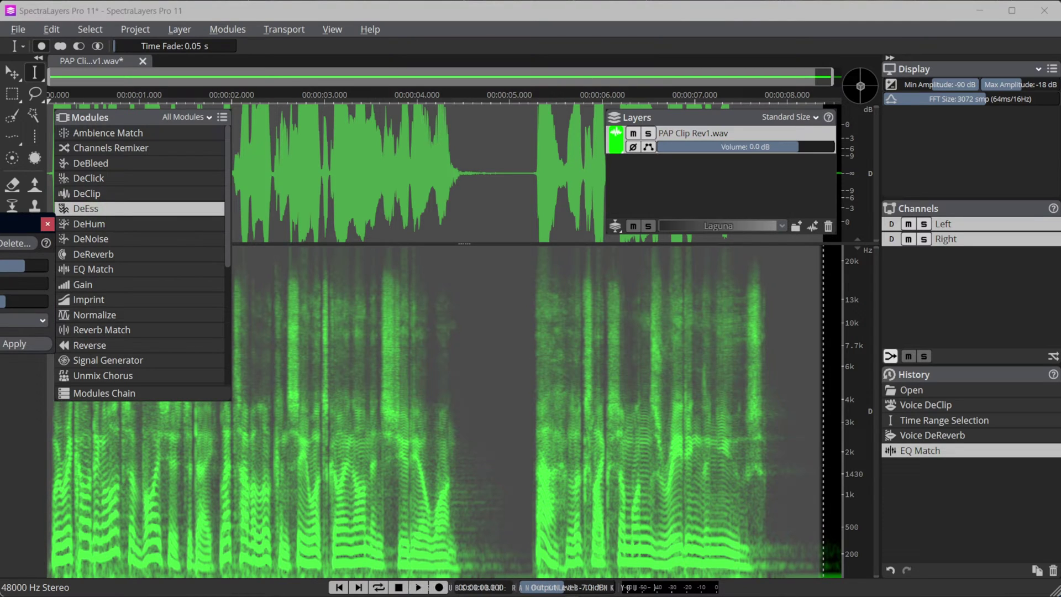
pyautogui.moveTo(22, 224); pyautogui.dragTo(526, 258)
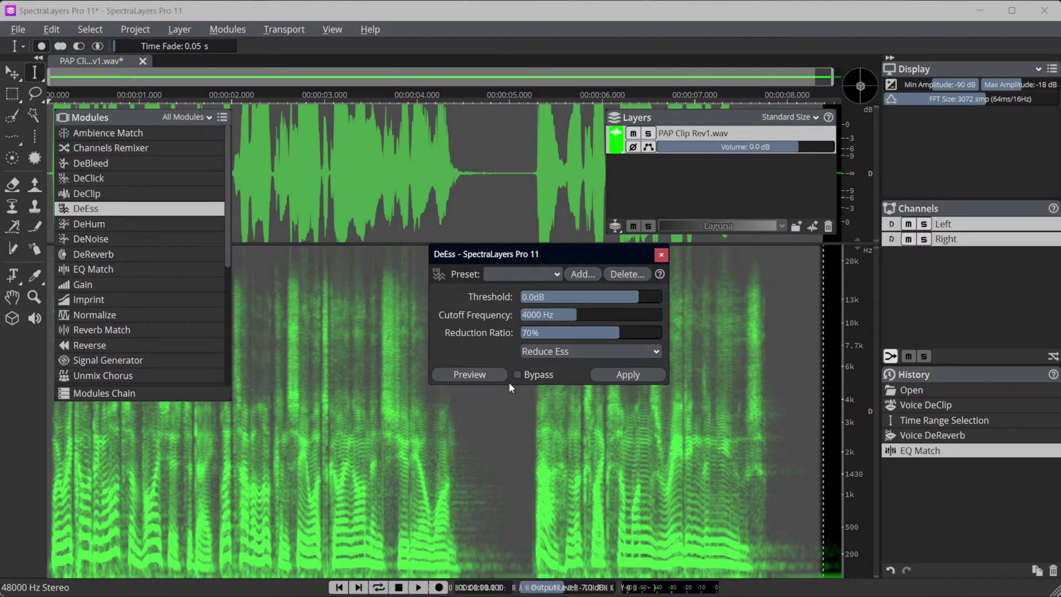
pyautogui.moveTo(532, 258); pyautogui.dragTo(440, 218)
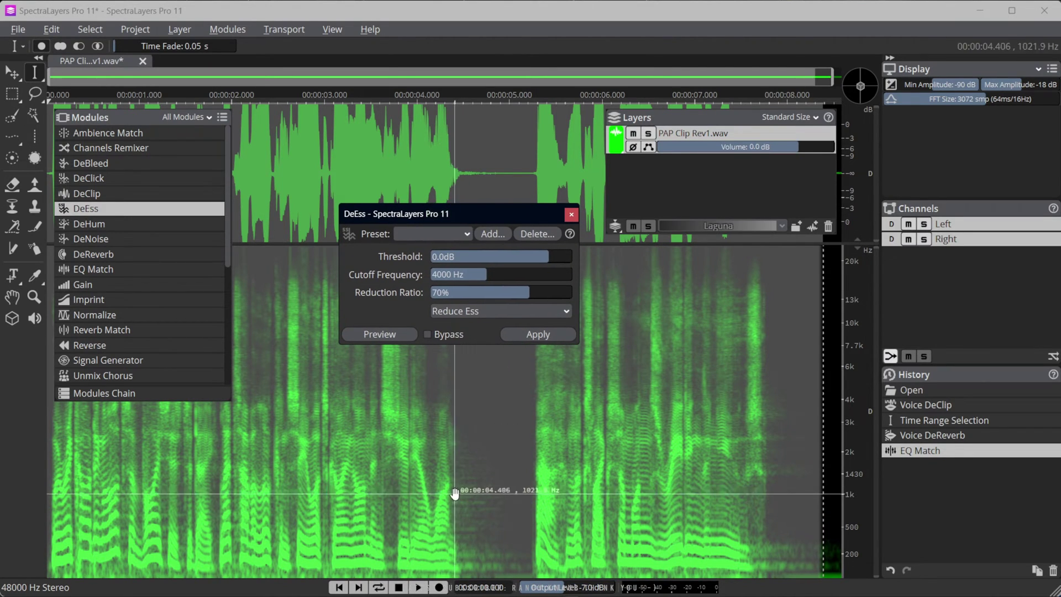
pyautogui.click(389, 469)
pyautogui.click(418, 588)
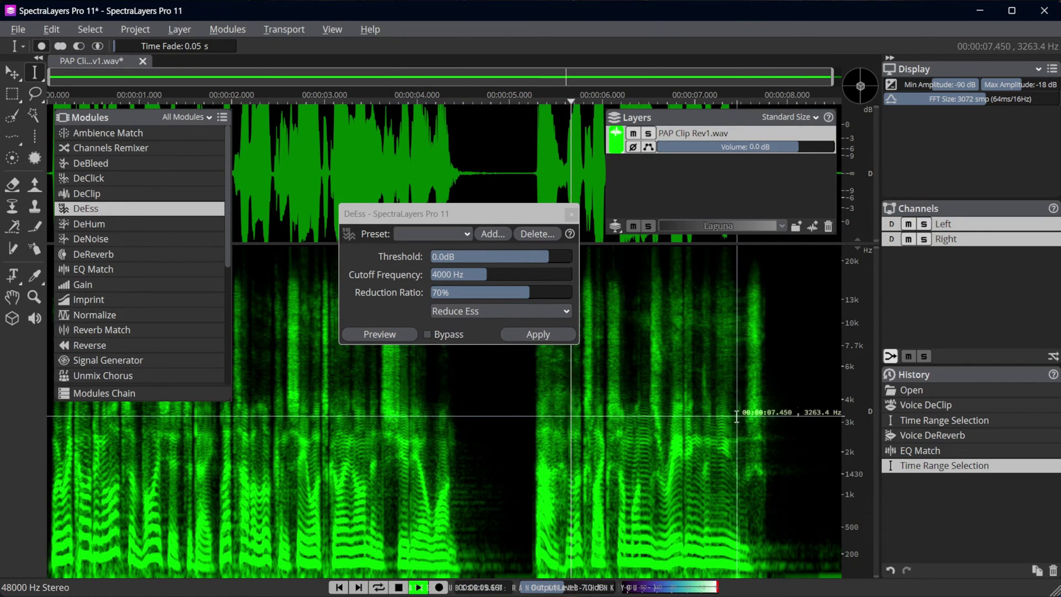
# Select the final sibilant from about 7.5 to 7.9 s, play it looped, then close DeEss and clear the selection
pyautogui.moveTo(781, 462); pyautogui.dragTo(739, 481)
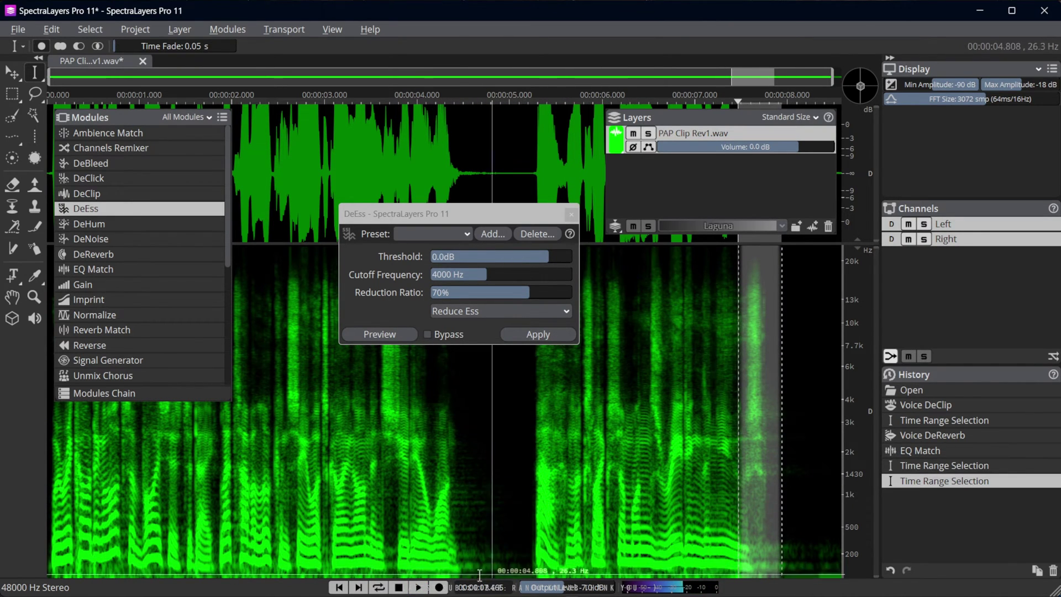
pyautogui.click(377, 589)
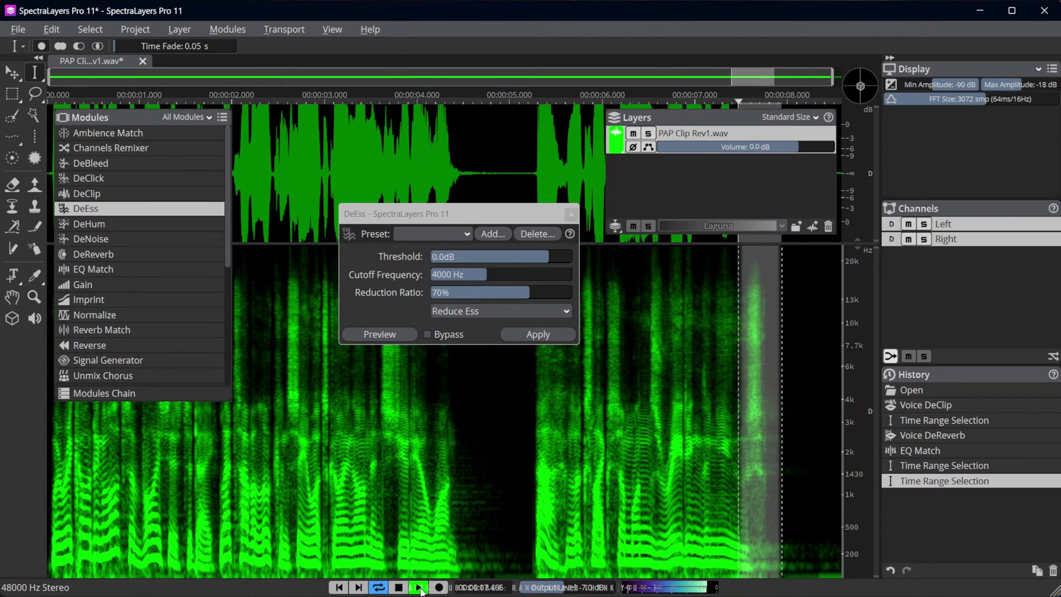
pyautogui.click(399, 588)
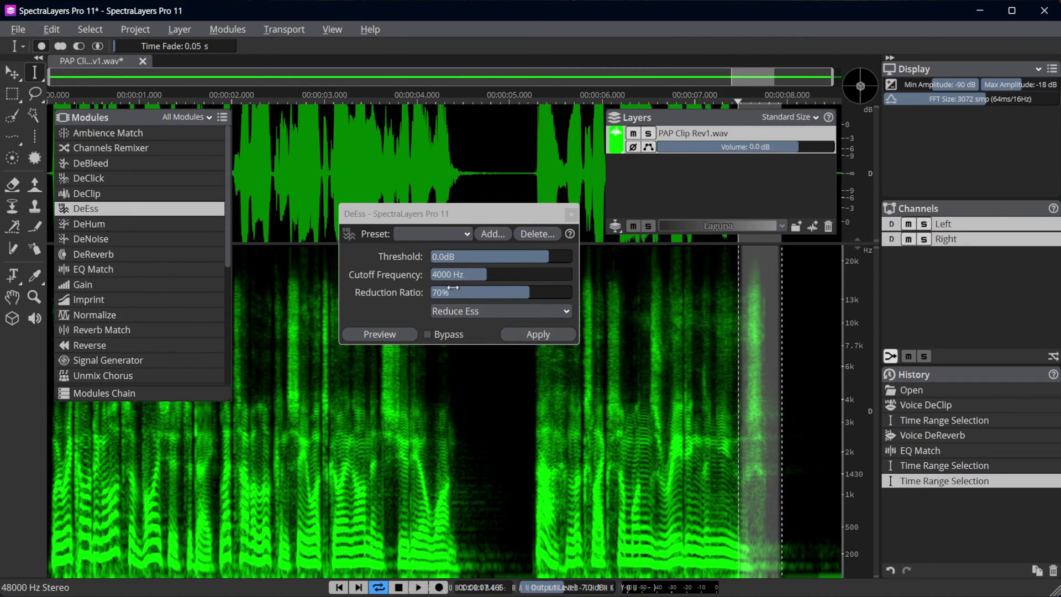
pyautogui.click(570, 216)
pyautogui.click(761, 444)
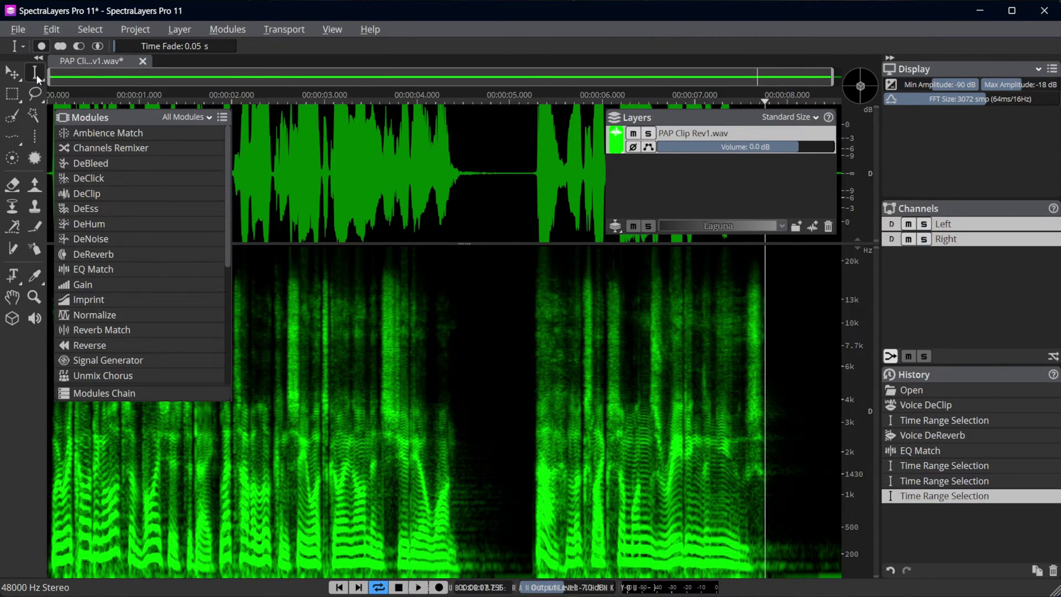
# Try a time range from about 3.1 to 5.3 s, then use Frequency Range Selection to select about 1.3 to 3.3 kHz
pyautogui.moveTo(541, 354); pyautogui.dragTo(331, 353)
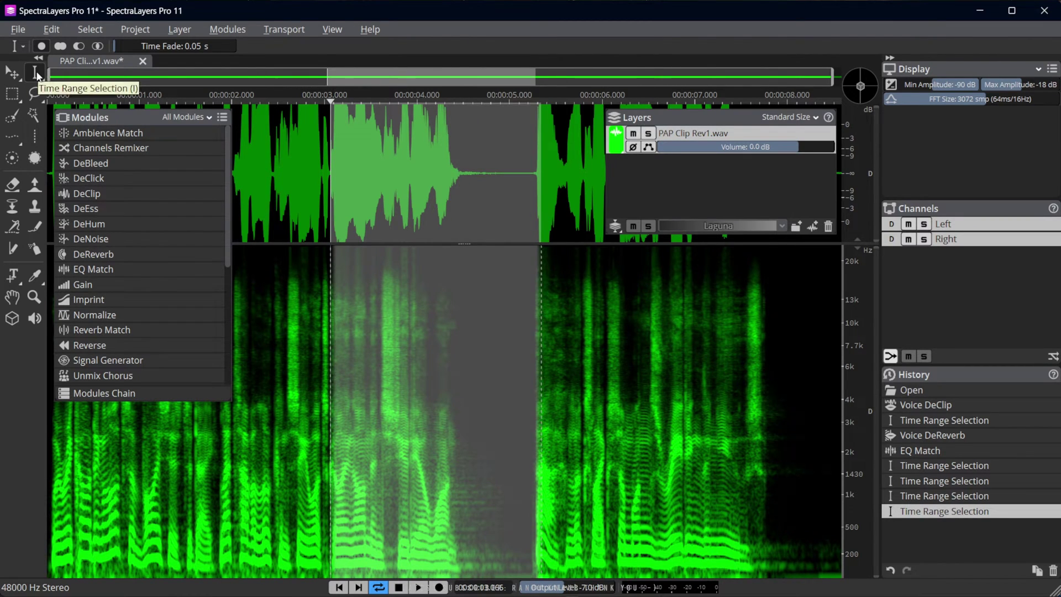
pyautogui.click(467, 363)
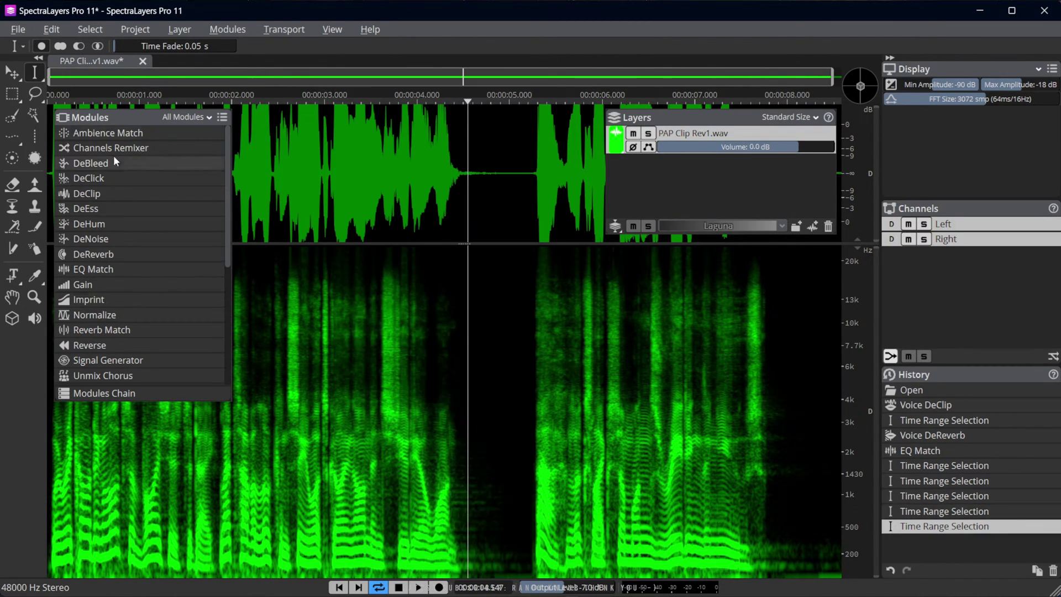
pyautogui.click(39, 78)
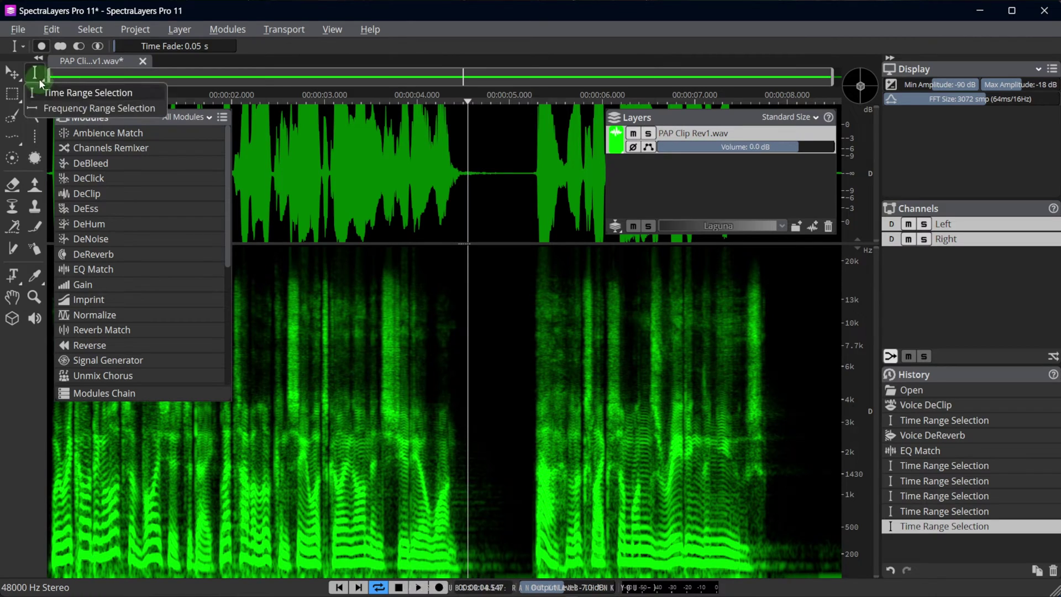
pyautogui.click(65, 109)
pyautogui.doubleClick(525, 288)
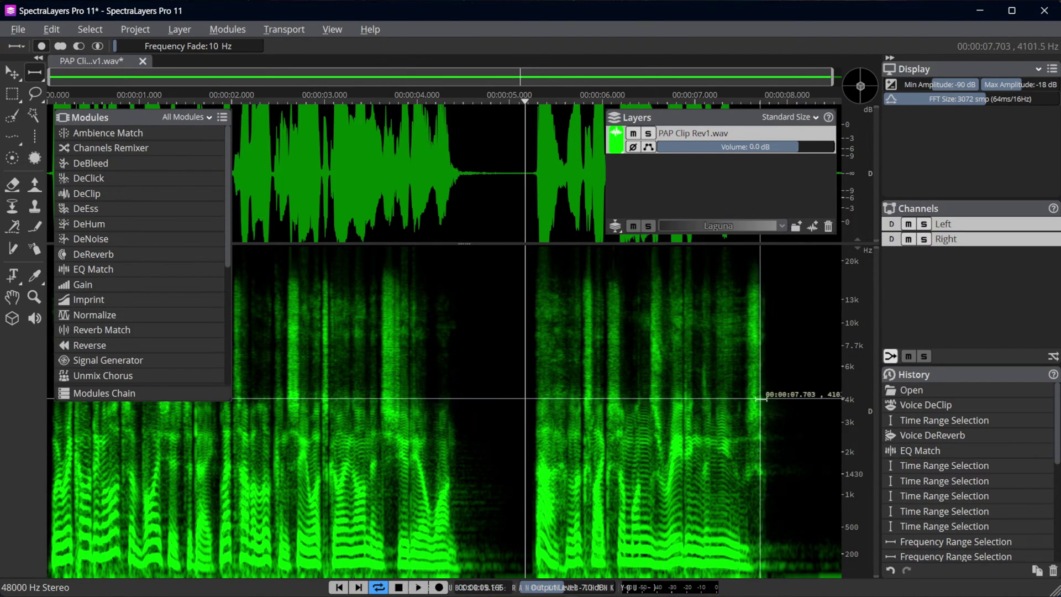
pyautogui.moveTo(759, 414); pyautogui.dragTo(758, 481)
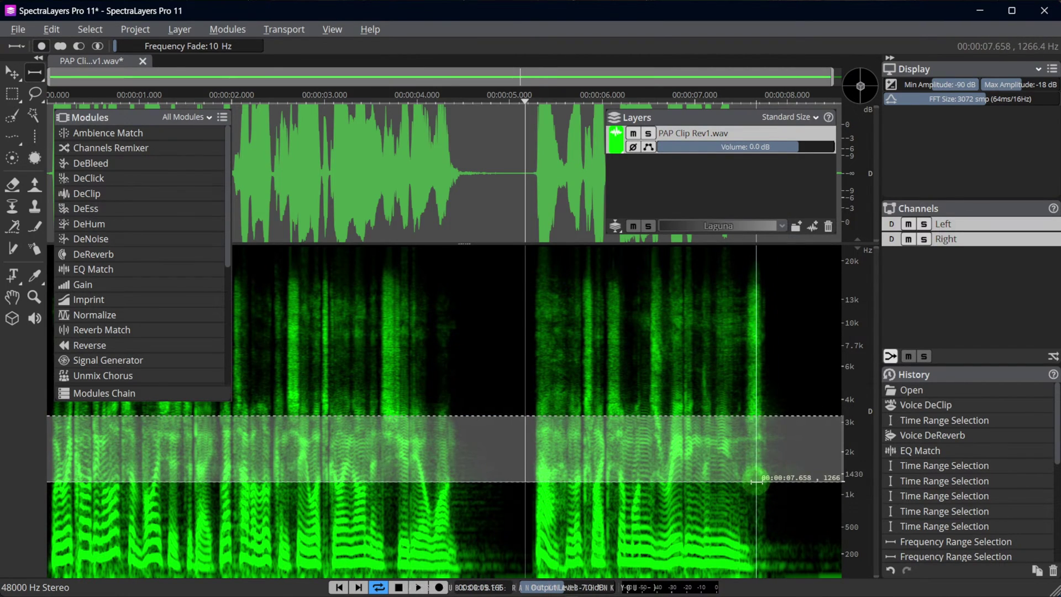
# Play the selected frequency band over the final sibilant, starting from about 7.5 s
pyautogui.click(750, 100)
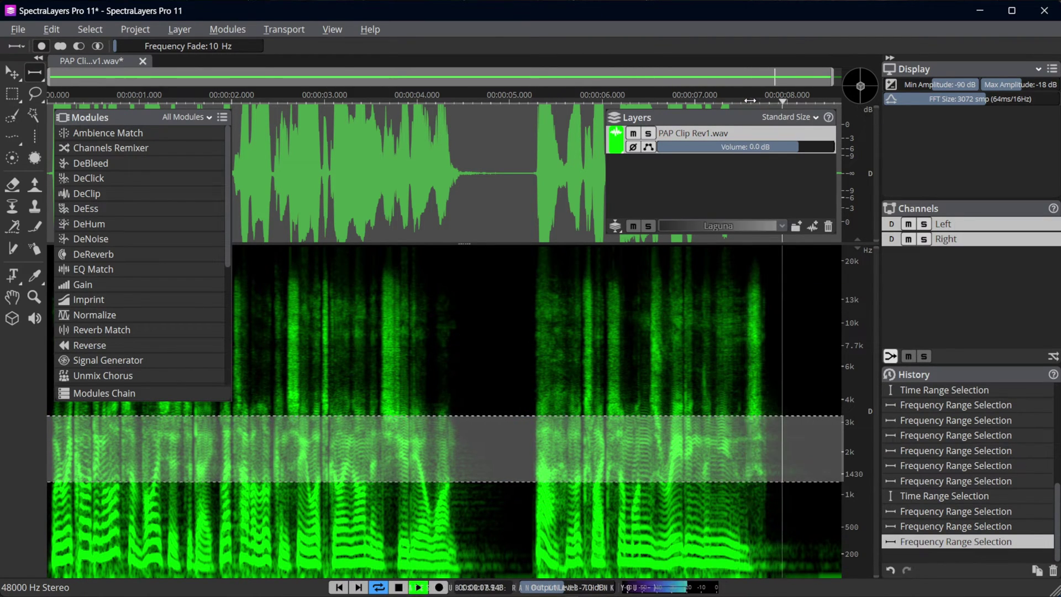
pyautogui.click(738, 103)
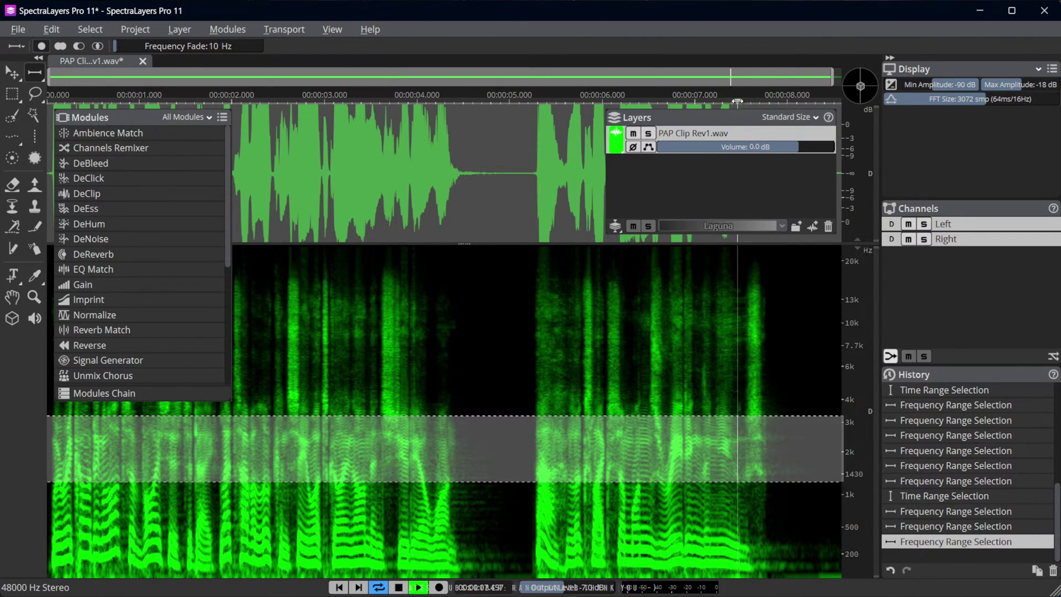
pyautogui.press('space')
pyautogui.press('space')
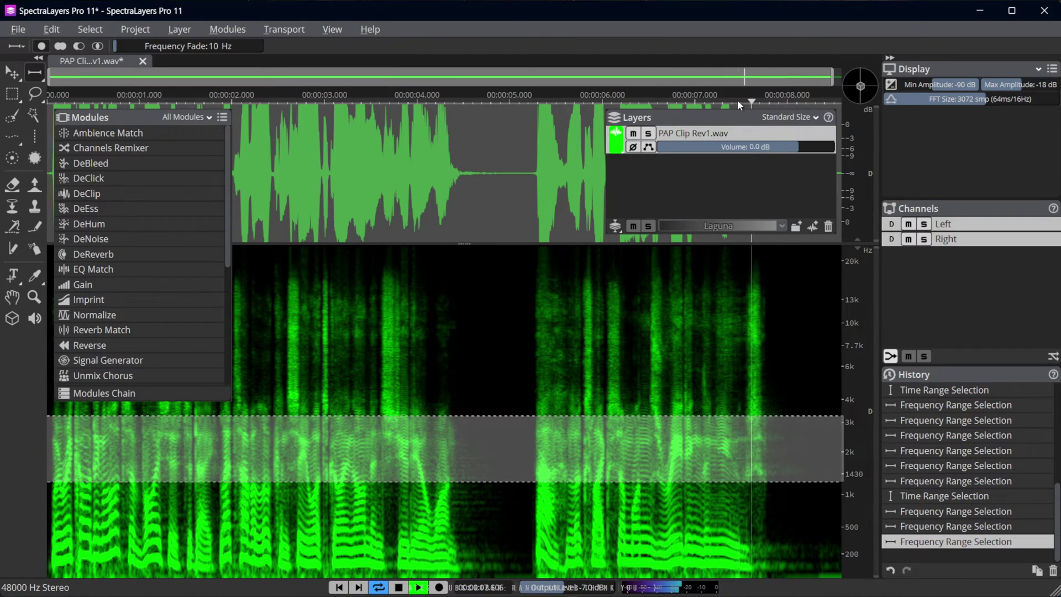
# Select the frequency band from about 6 to 16 kHz and play it over the final sibilant
pyautogui.moveTo(764, 280); pyautogui.dragTo(762, 372)
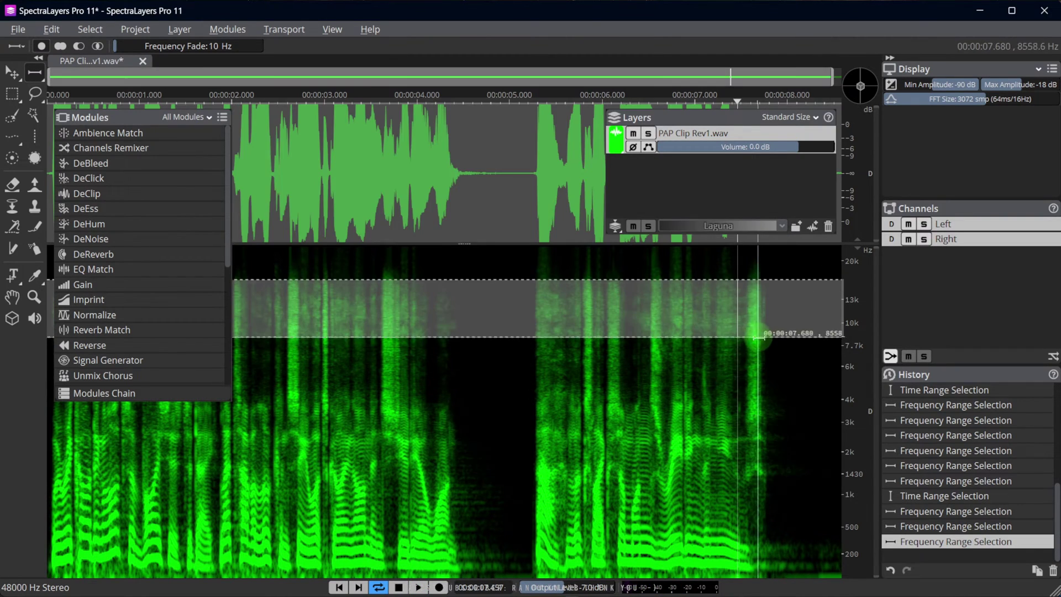
pyautogui.press('space')
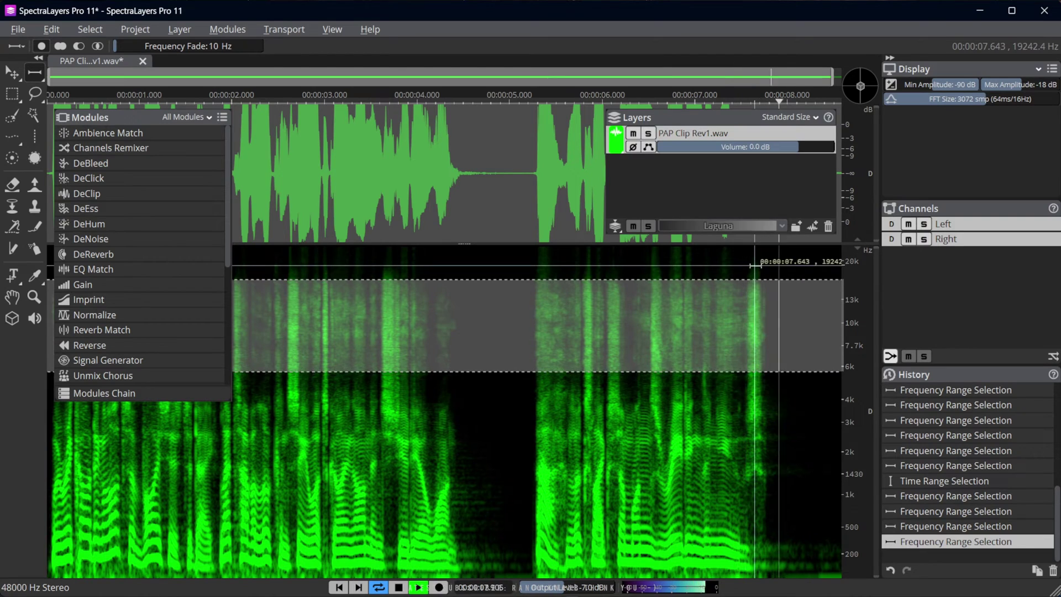
pyautogui.press('space')
# Select the frequency band from about 2.6 to 5.2 kHz and play it around the final sibilant
pyautogui.moveTo(760, 377); pyautogui.dragTo(761, 431)
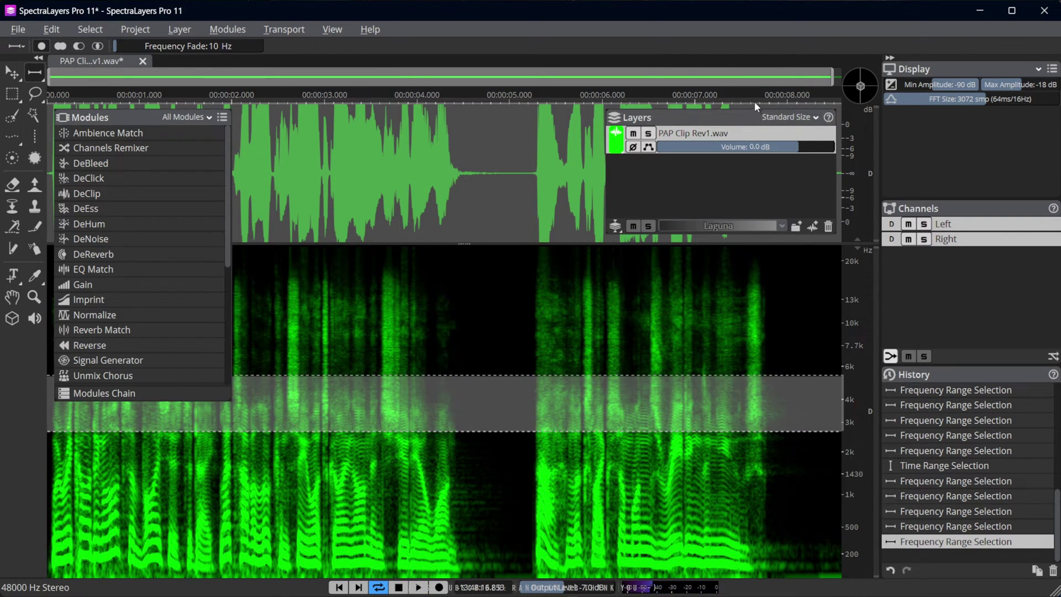
pyautogui.press('space')
pyautogui.press('space')
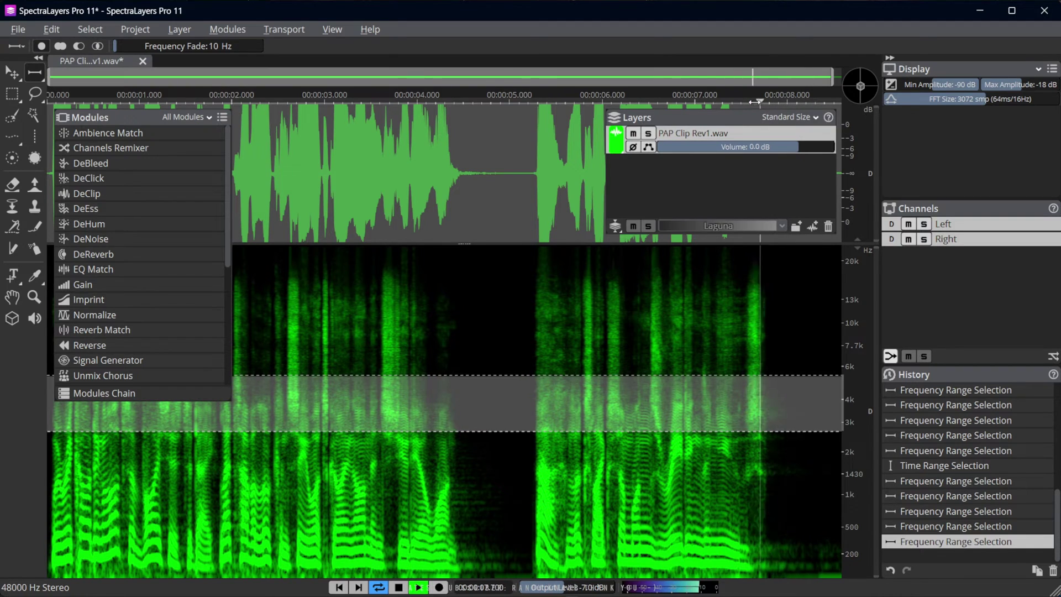
pyautogui.click(742, 102)
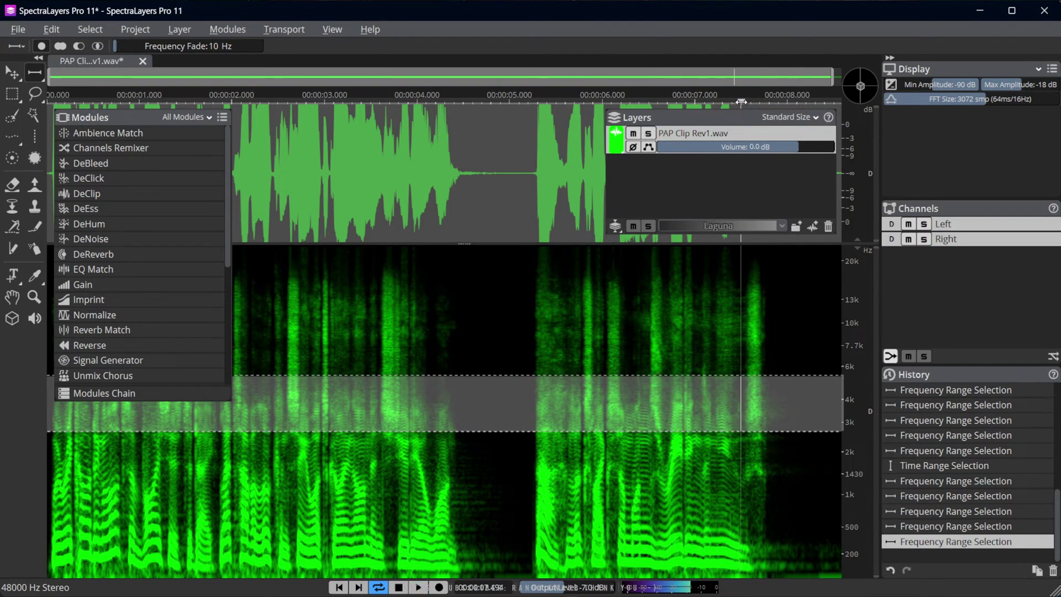
pyautogui.click(727, 101)
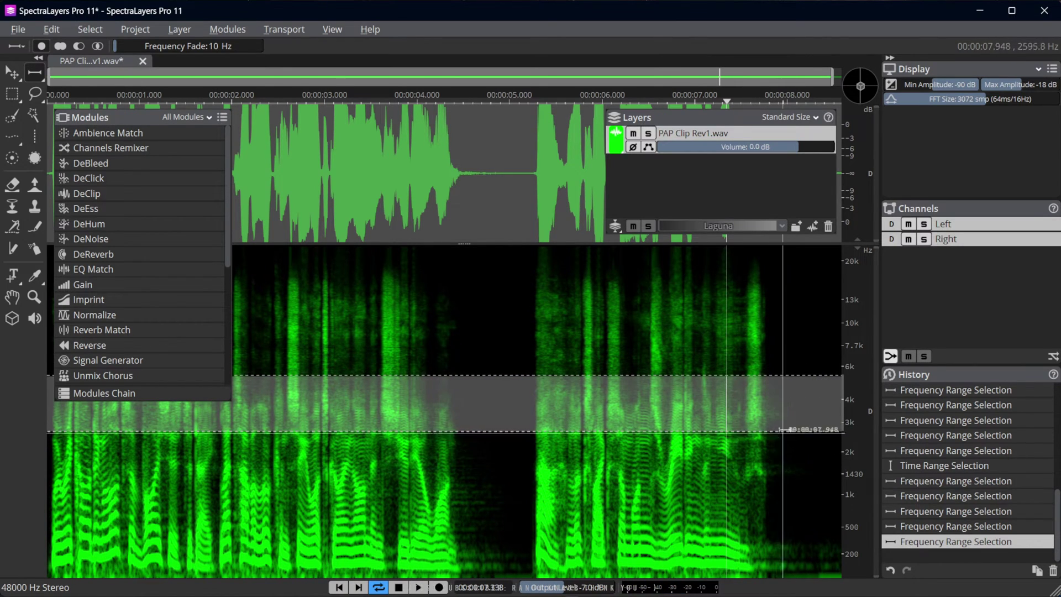
# Replace the selection with a frequency band from about 2 to 4 kHz and play it from about 7.5 s
pyautogui.click(755, 352)
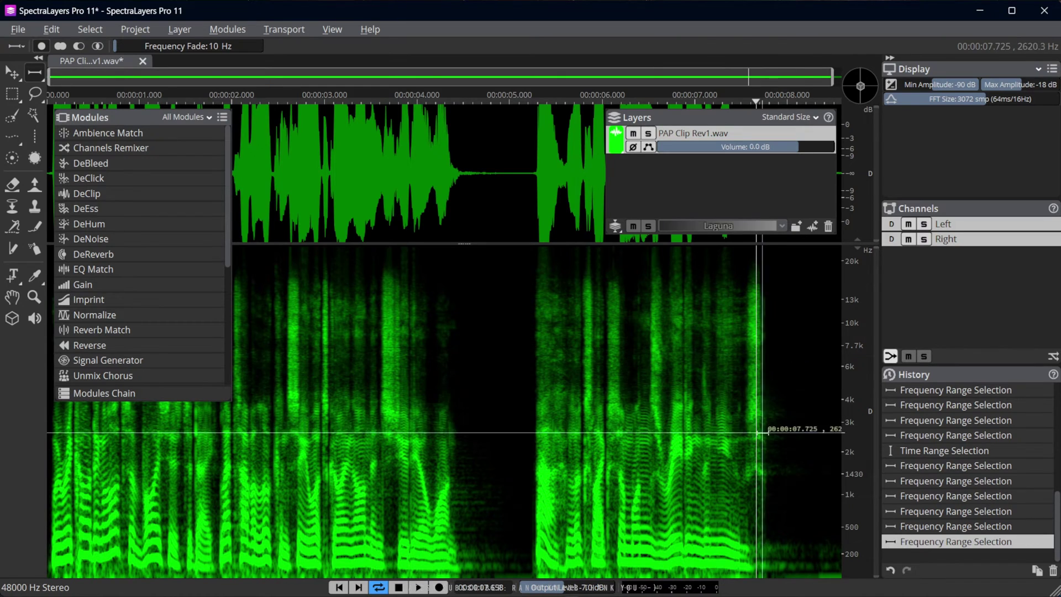
pyautogui.moveTo(755, 455); pyautogui.dragTo(755, 399)
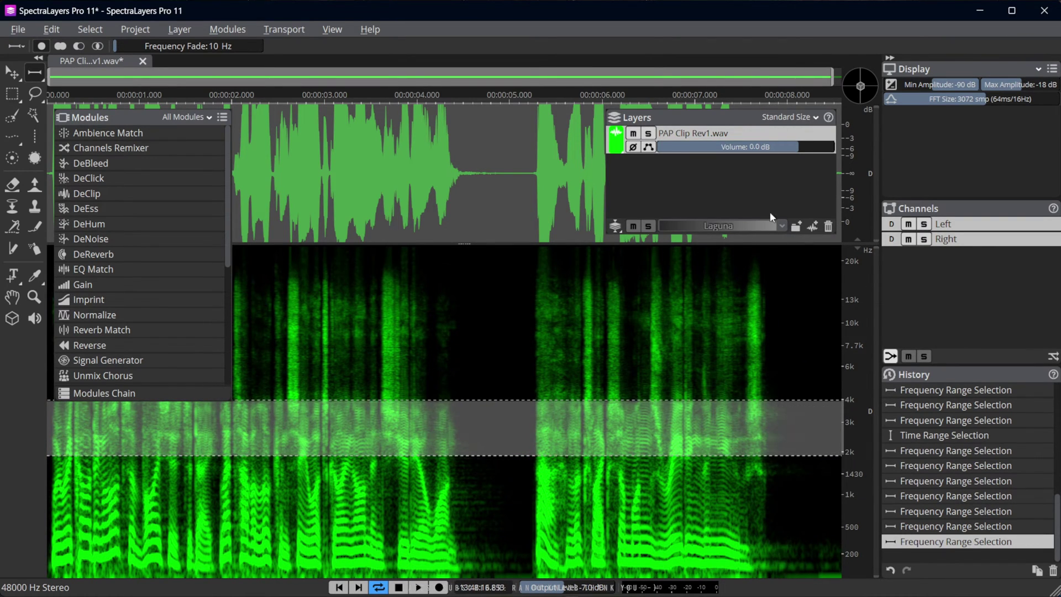
pyautogui.click(740, 98)
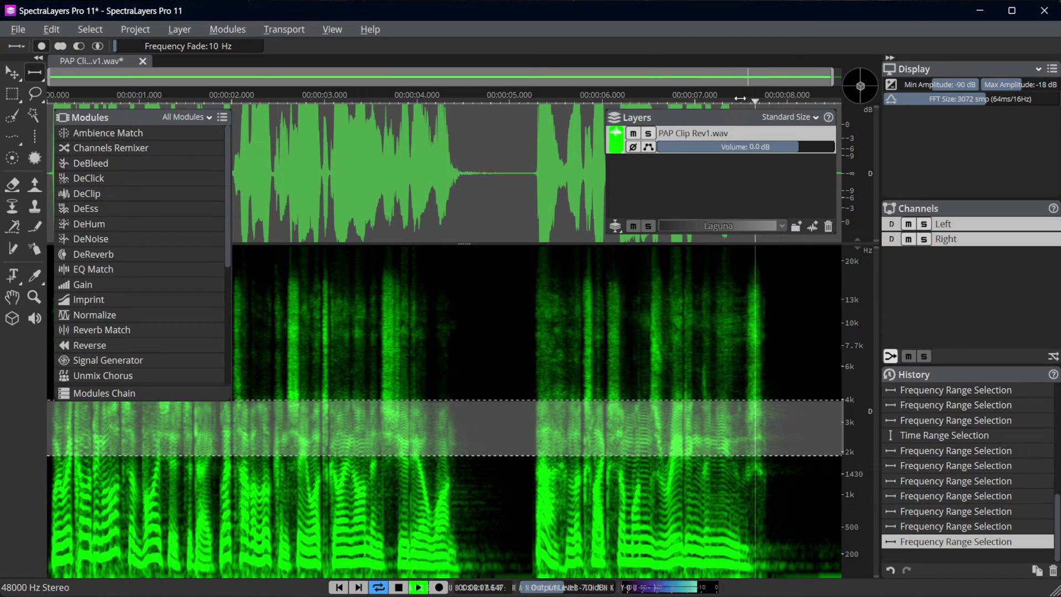
pyautogui.click(740, 96)
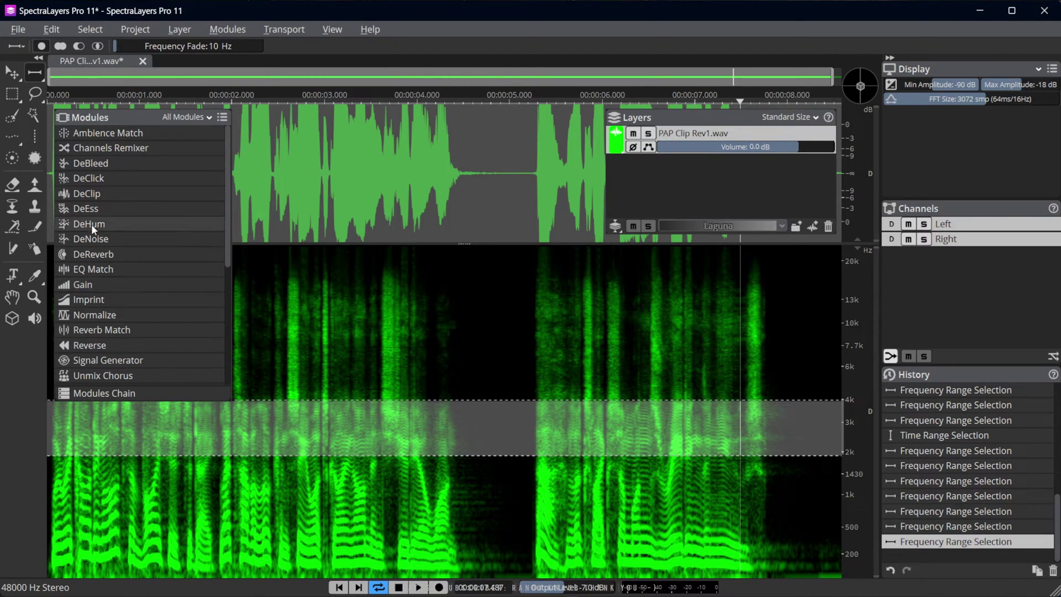
# Clear the frequency selection and apply DeEss to the whole clip with a 4000 Hz cutoff frequency and 60% reduction ratio
pyautogui.click(88, 210)
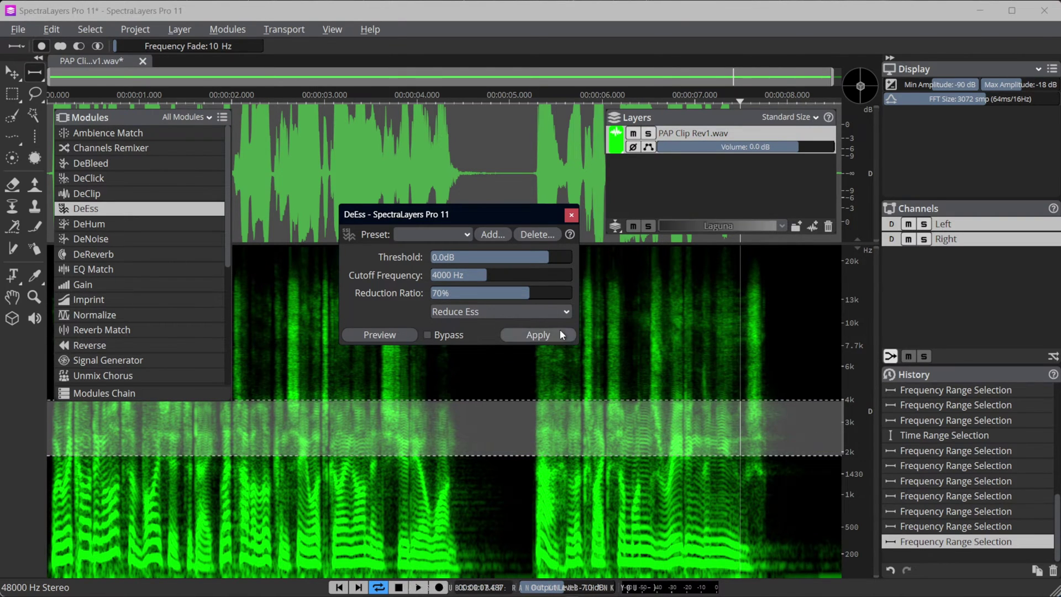
pyautogui.click(635, 370)
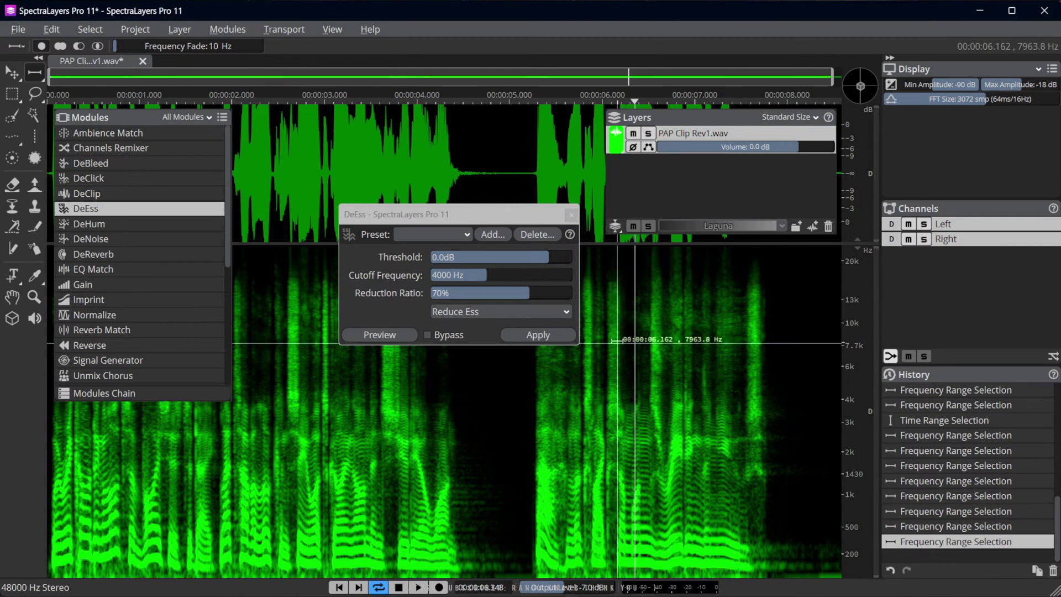
pyautogui.moveTo(35, 74); pyautogui.dragTo(59, 88)
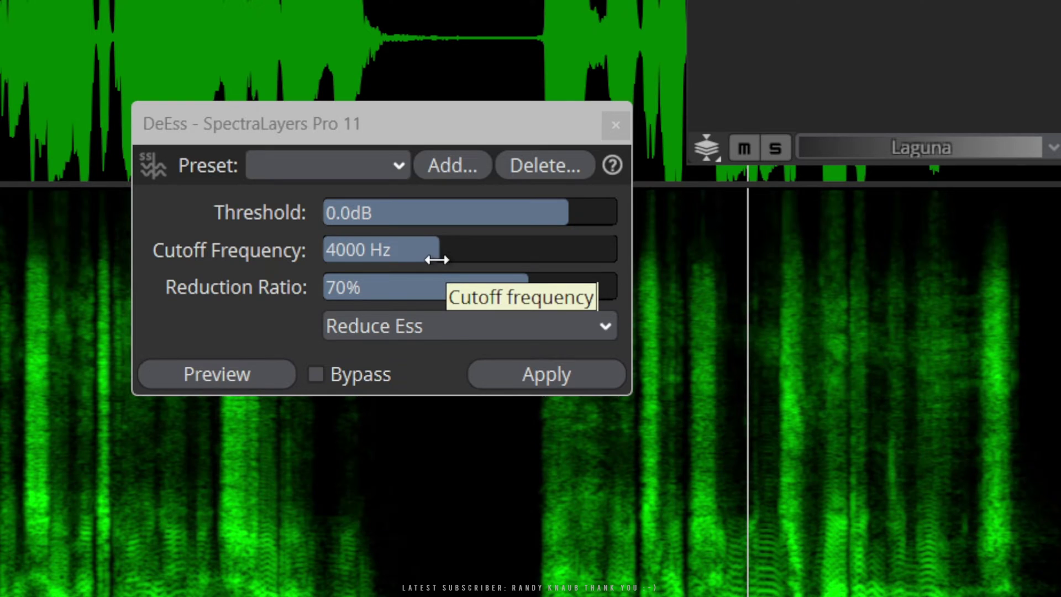
pyautogui.moveTo(437, 260)
pyautogui.mouseDown()
pyautogui.moveTo(486, 260)
pyautogui.moveTo(353, 252)
pyautogui.moveTo(416, 260)
pyautogui.mouseUp()
pyautogui.moveTo(498, 288)
pyautogui.mouseDown()
pyautogui.moveTo(487, 288)
pyautogui.moveTo(511, 295)
pyautogui.moveTo(494, 294)
pyautogui.mouseUp()
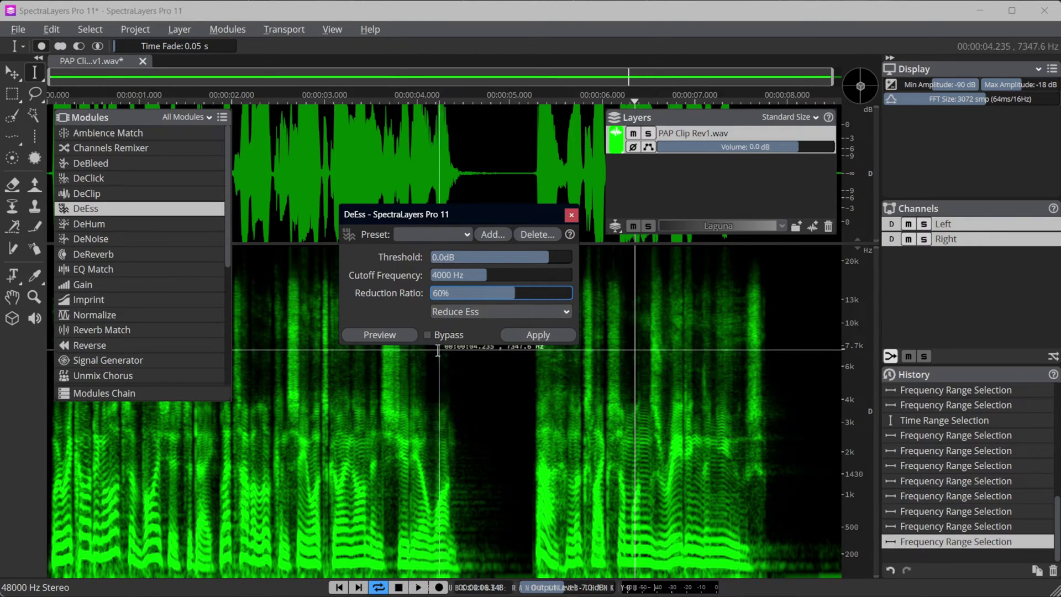
pyautogui.click(532, 336)
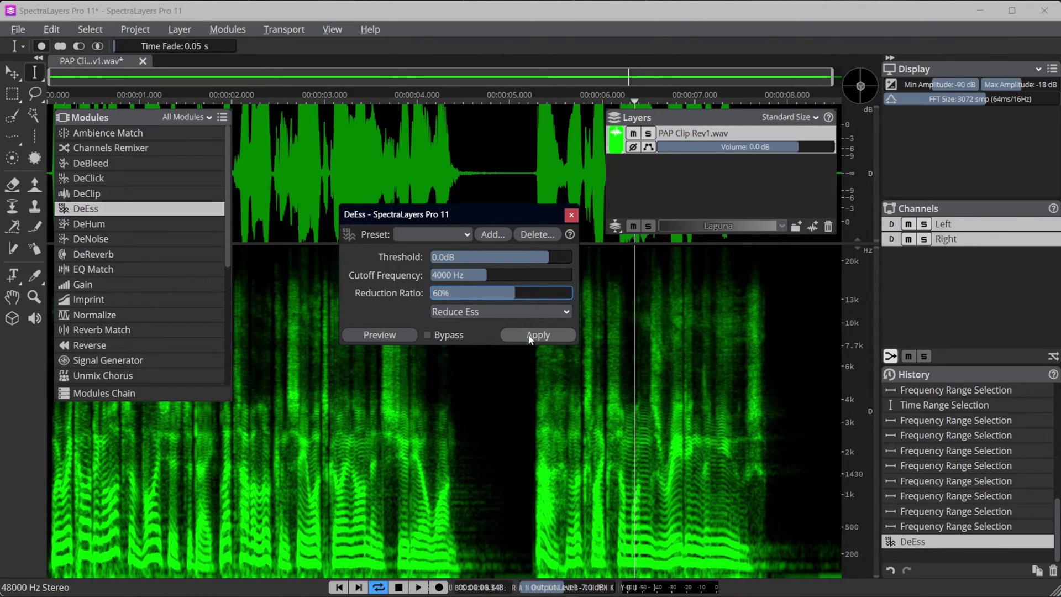
pyautogui.click(570, 215)
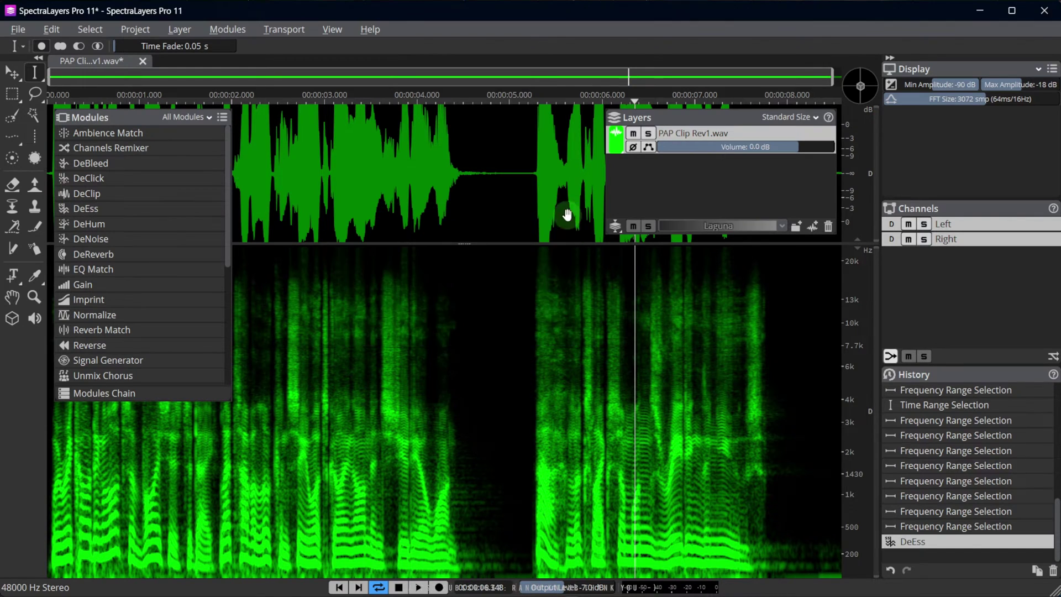
# Play the clip from the start, comparing the history states before and after DeEss
pyautogui.click(337, 588)
pyautogui.click(418, 587)
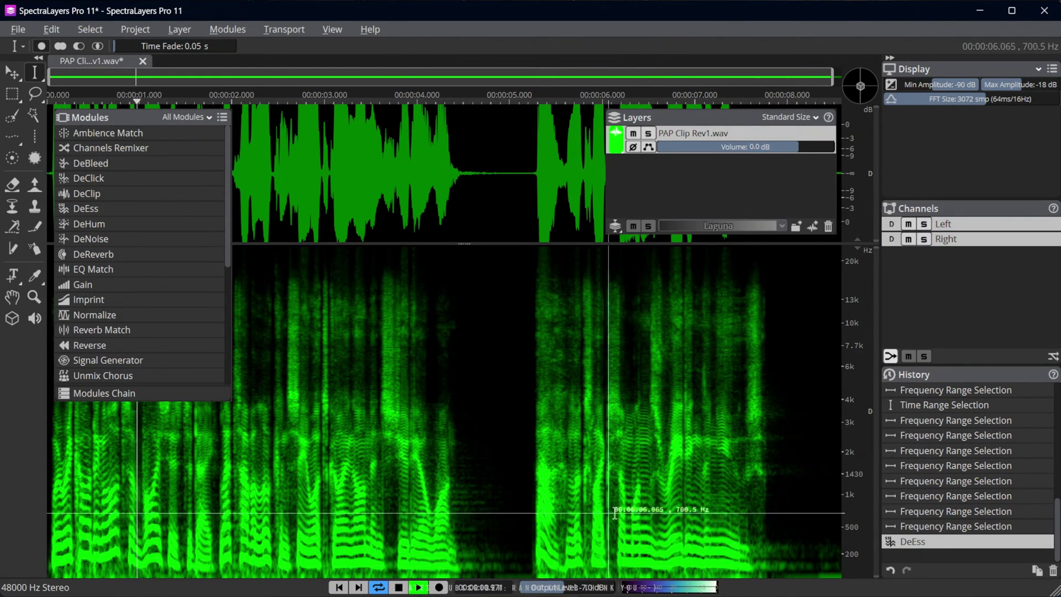
pyautogui.click(931, 529)
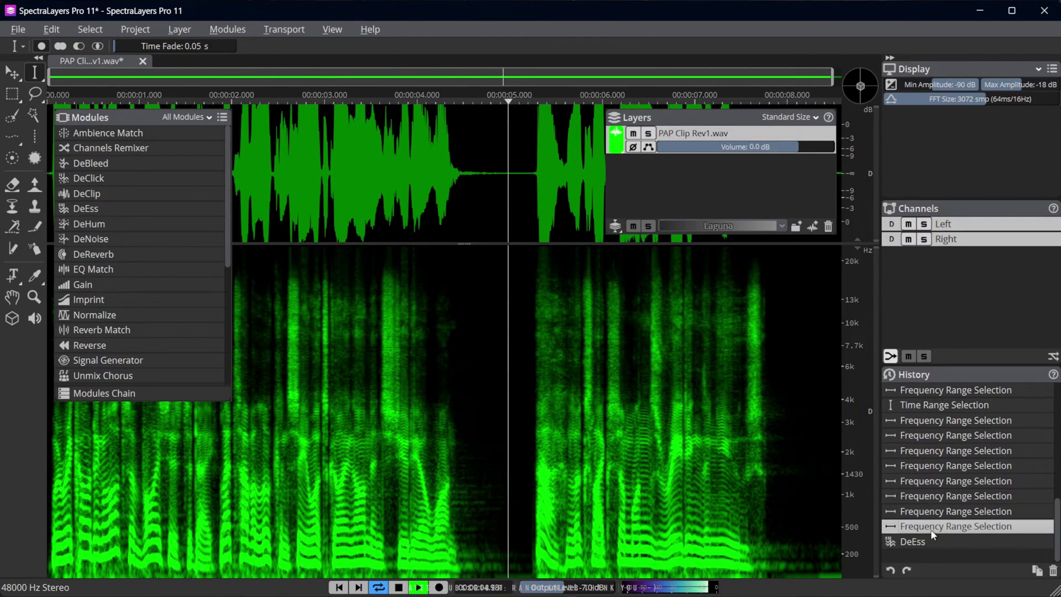
pyautogui.click(927, 543)
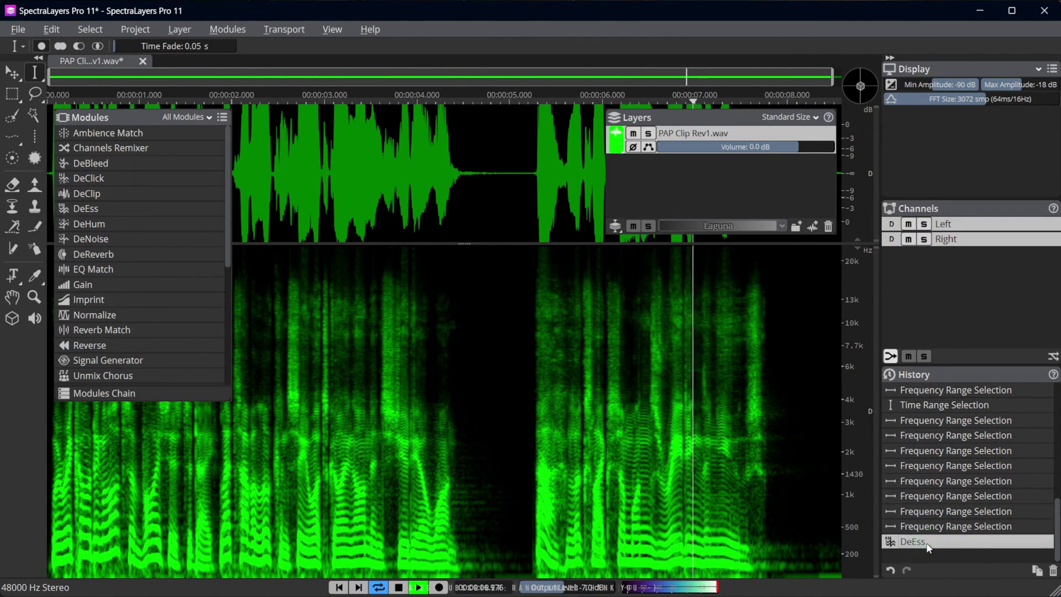
pyautogui.press('space')
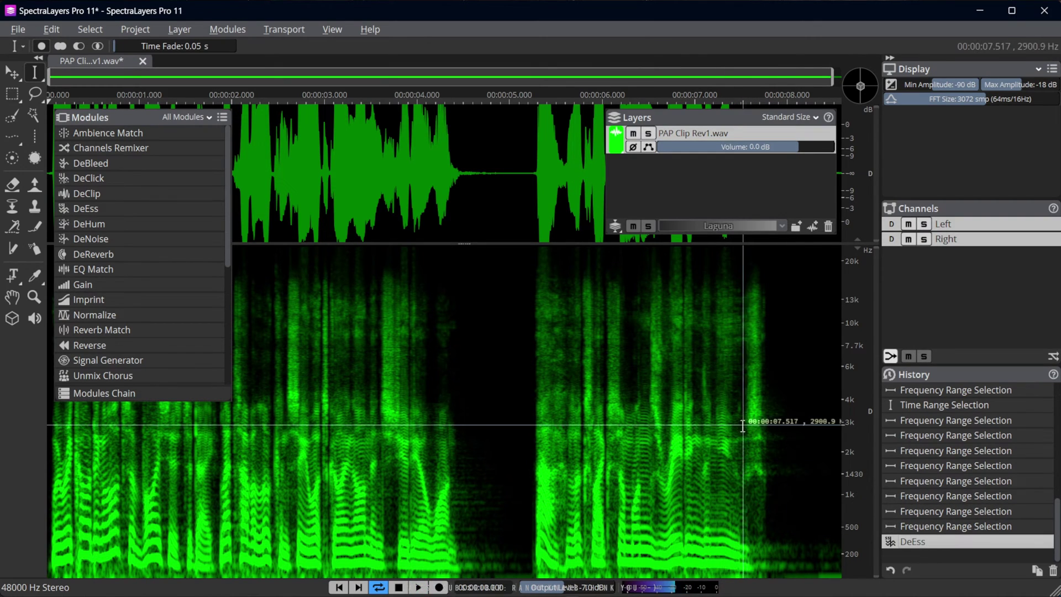
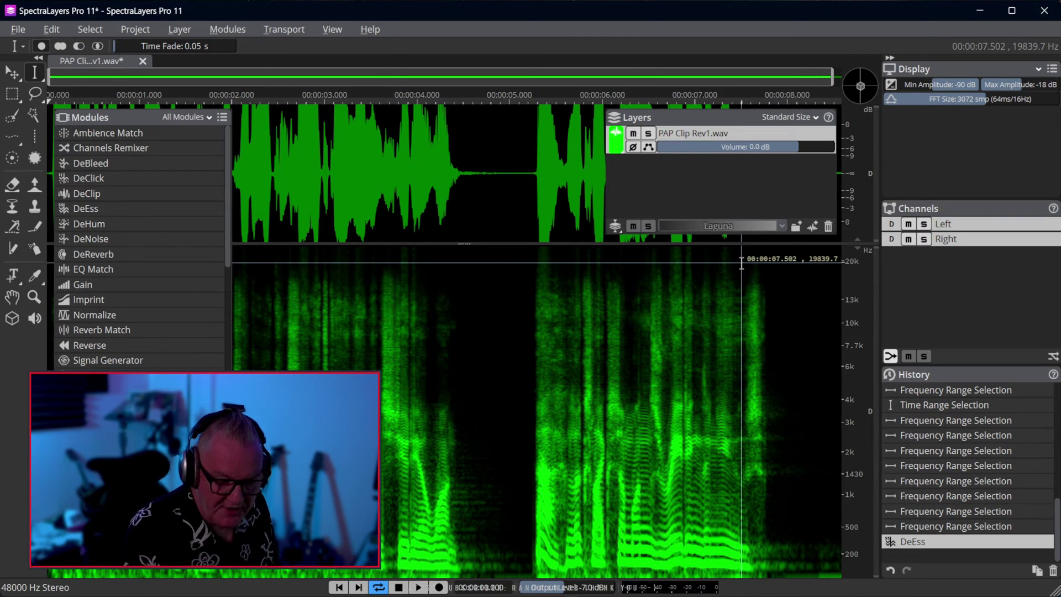
# Open the Unmix Noisy Speech module and move its dialog higher over the spectrogram
pyautogui.click(478, 459)
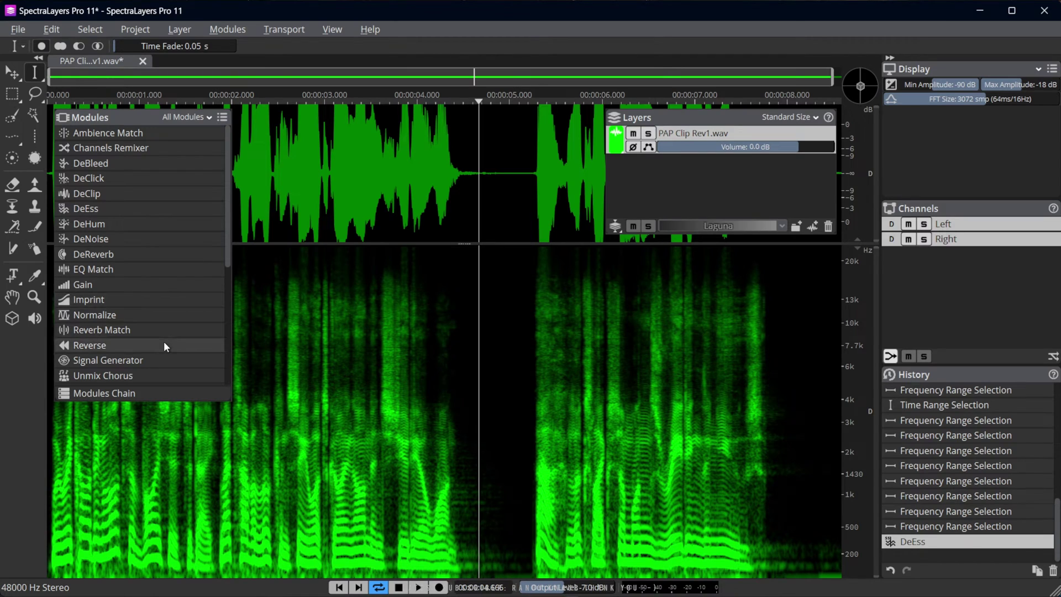
pyautogui.scroll(-1, 163, 343)
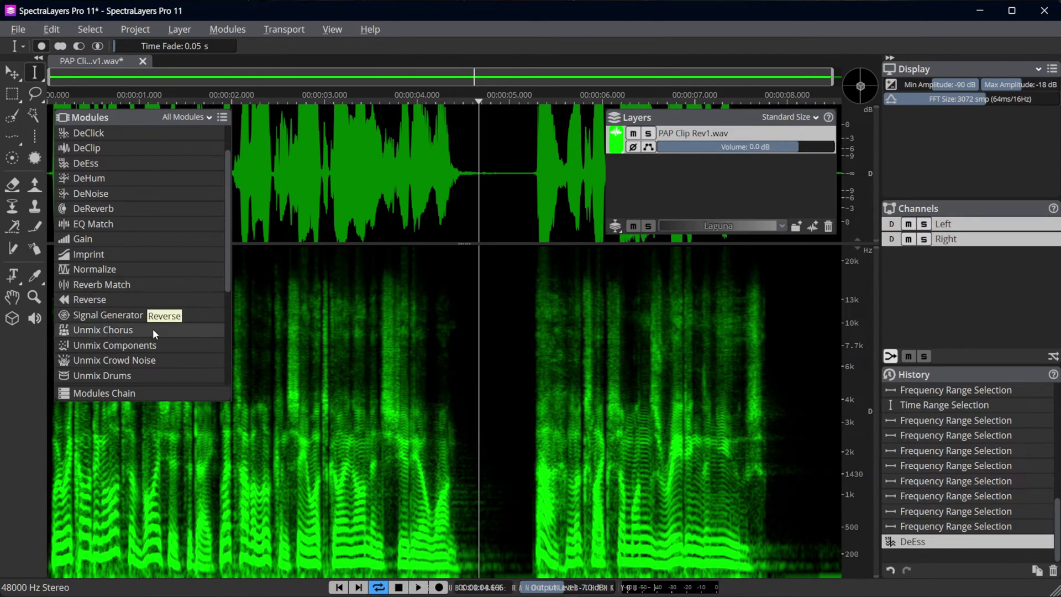
pyautogui.scroll(-2, 157, 357)
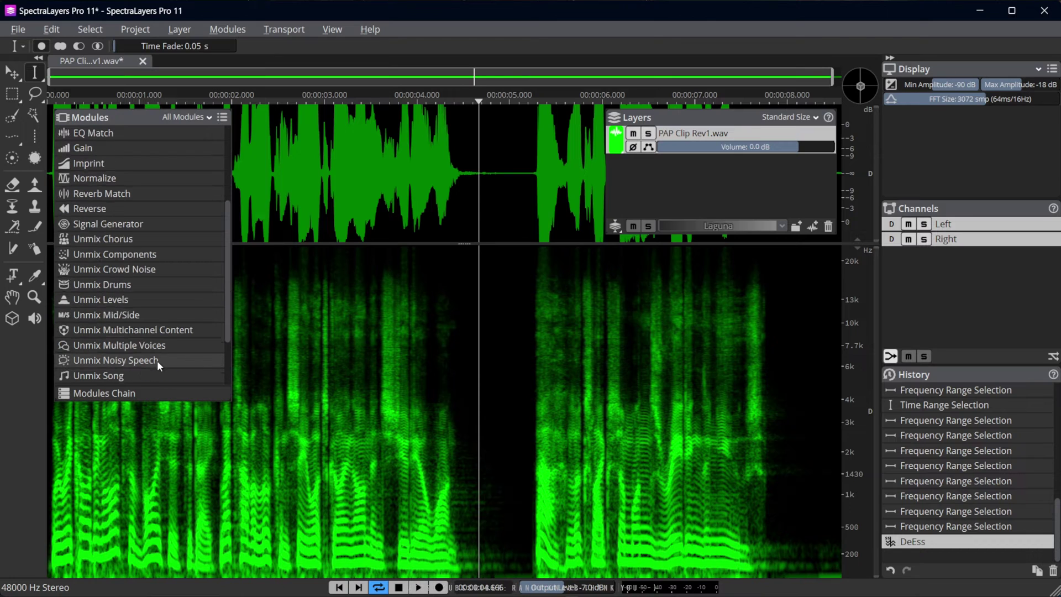
pyautogui.click(150, 364)
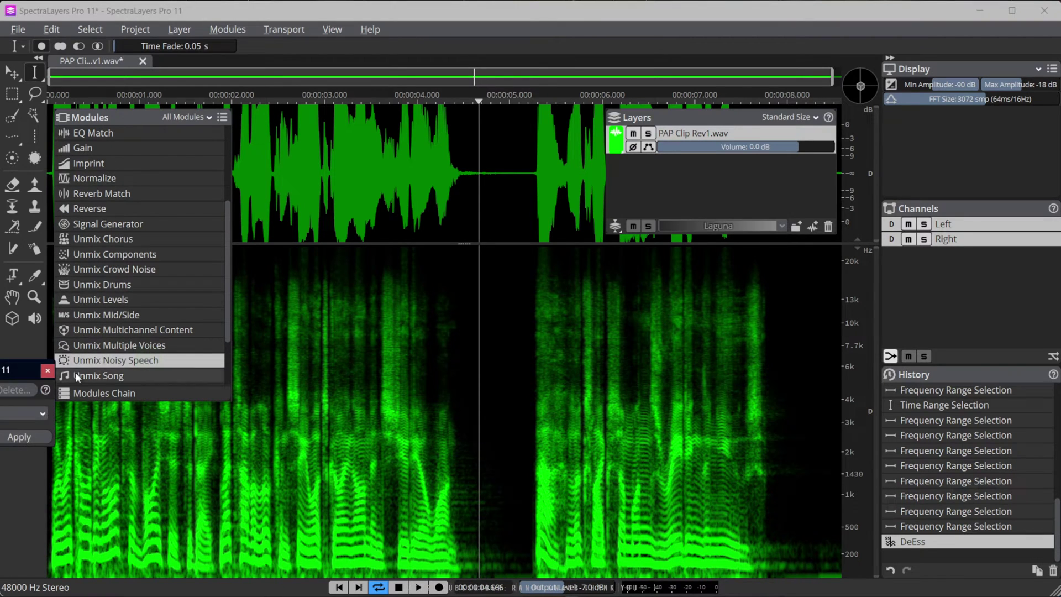
pyautogui.moveTo(490, 314); pyautogui.dragTo(492, 268)
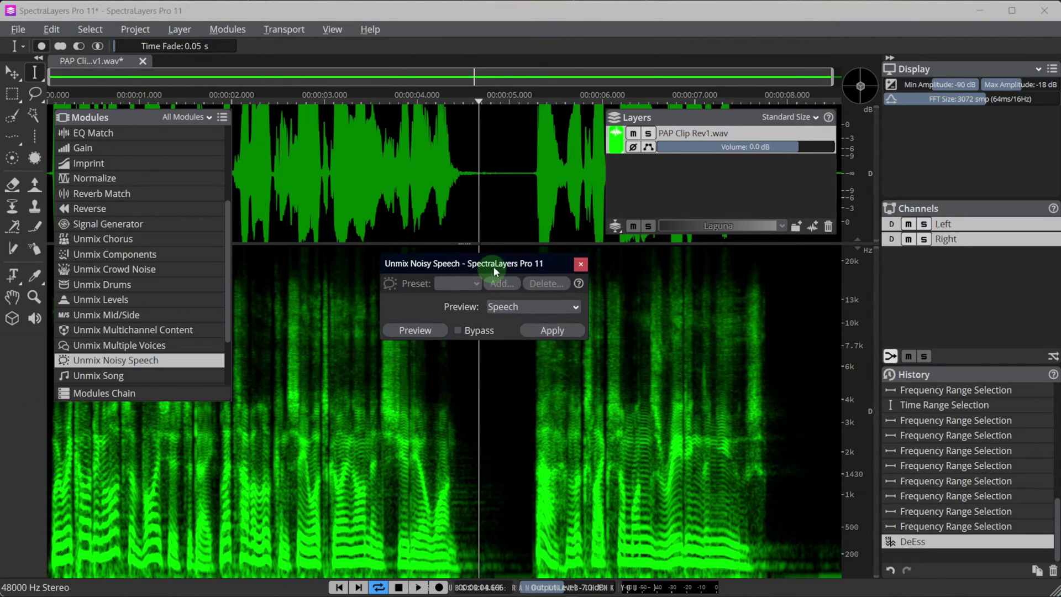
# Compare the clip with the Speech preview and apply Unmix Noisy Speech
pyautogui.click(339, 587)
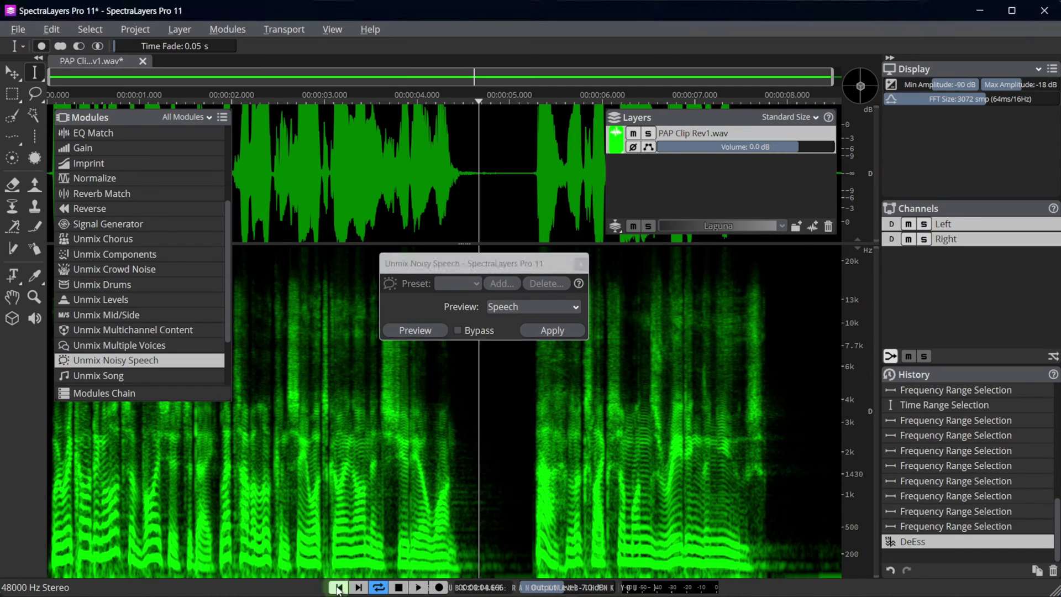
pyautogui.click(418, 587)
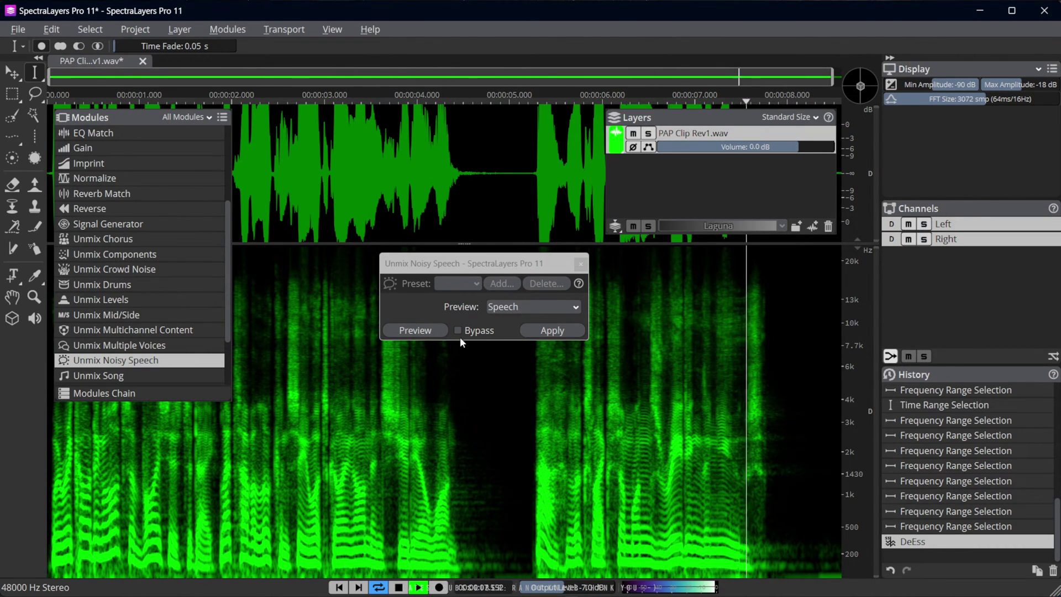
pyautogui.click(419, 330)
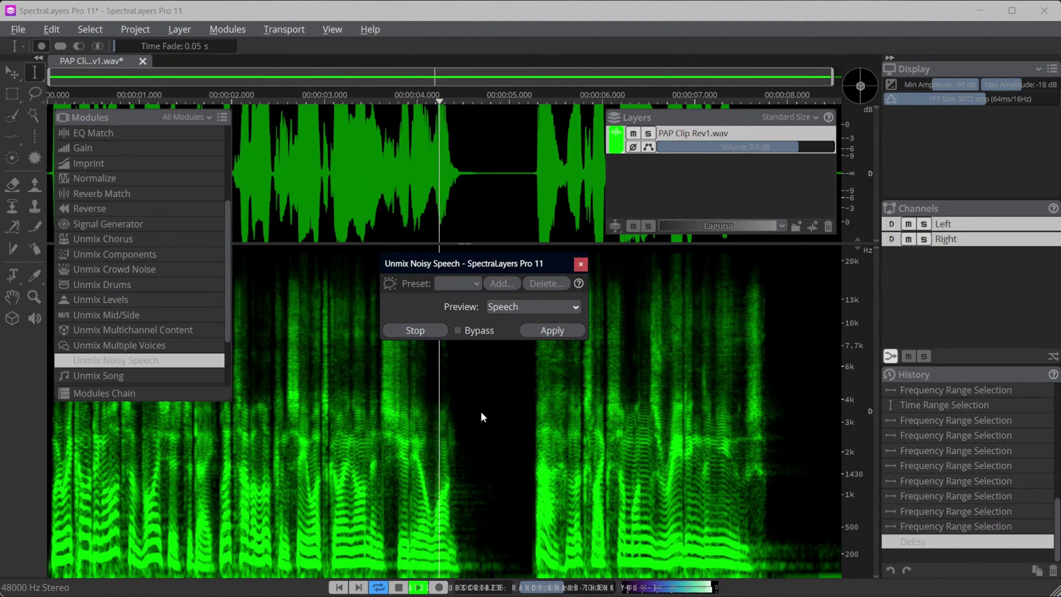
pyautogui.click(429, 330)
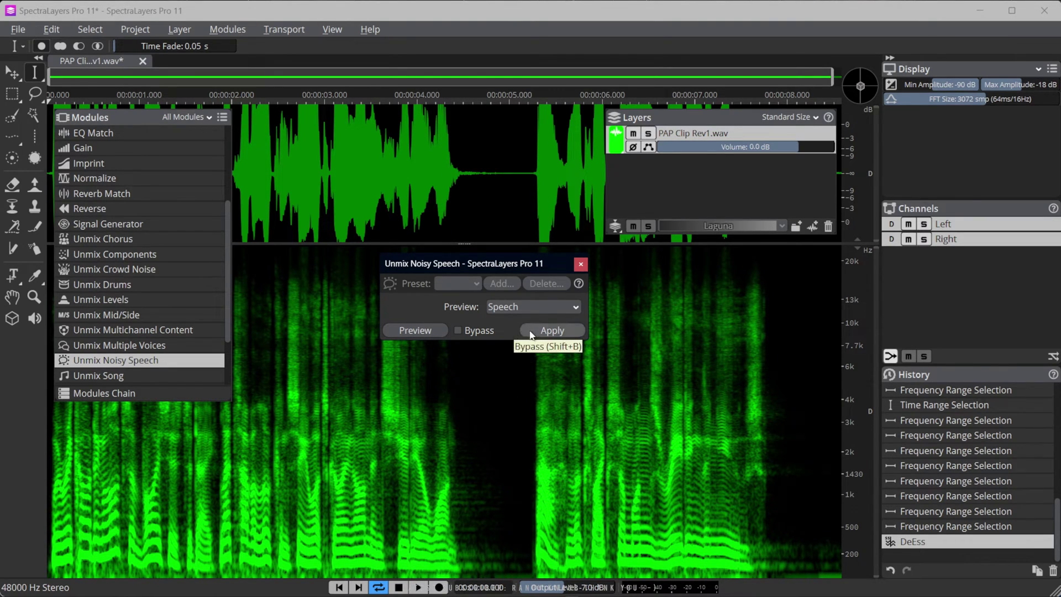
pyautogui.click(553, 333)
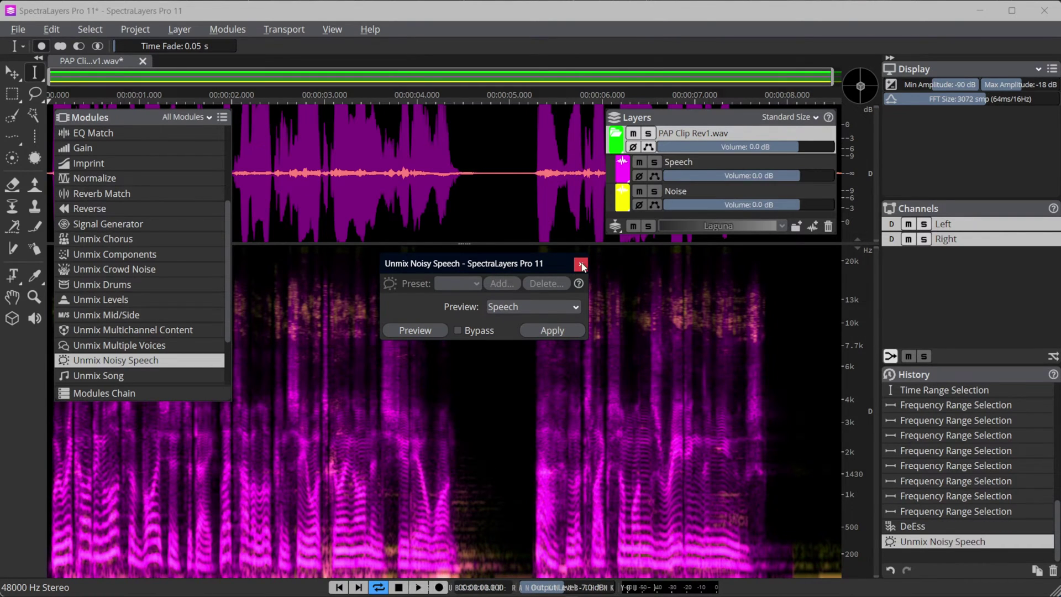
pyautogui.click(581, 264)
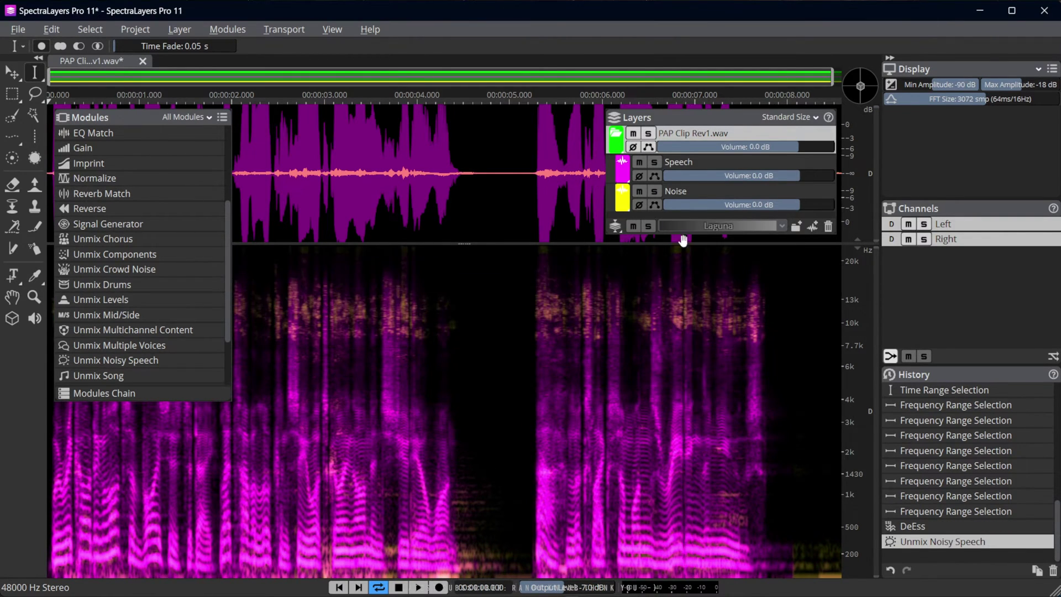
# Solo the Noise layer, play it from about 0.6 s and 5.4 s, and release the solo
pyautogui.click(690, 193)
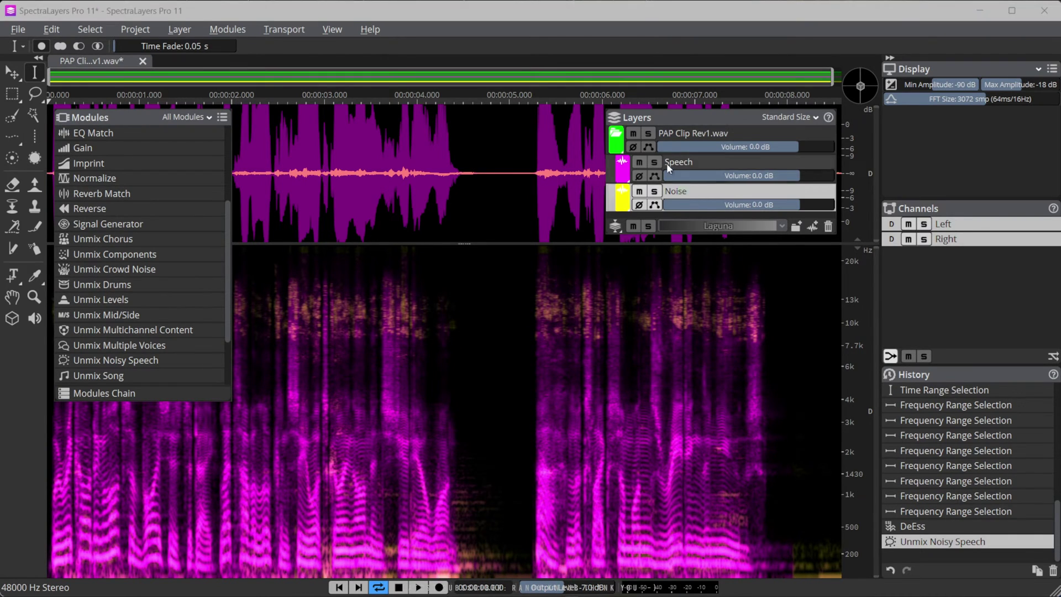
pyautogui.click(654, 192)
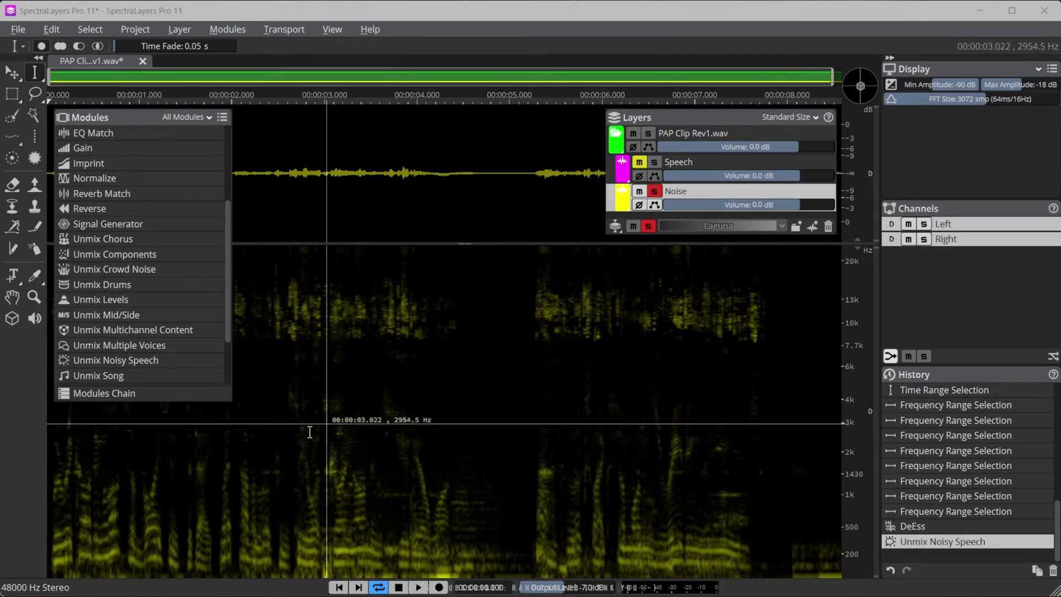
pyautogui.click(128, 487)
pyautogui.press('space')
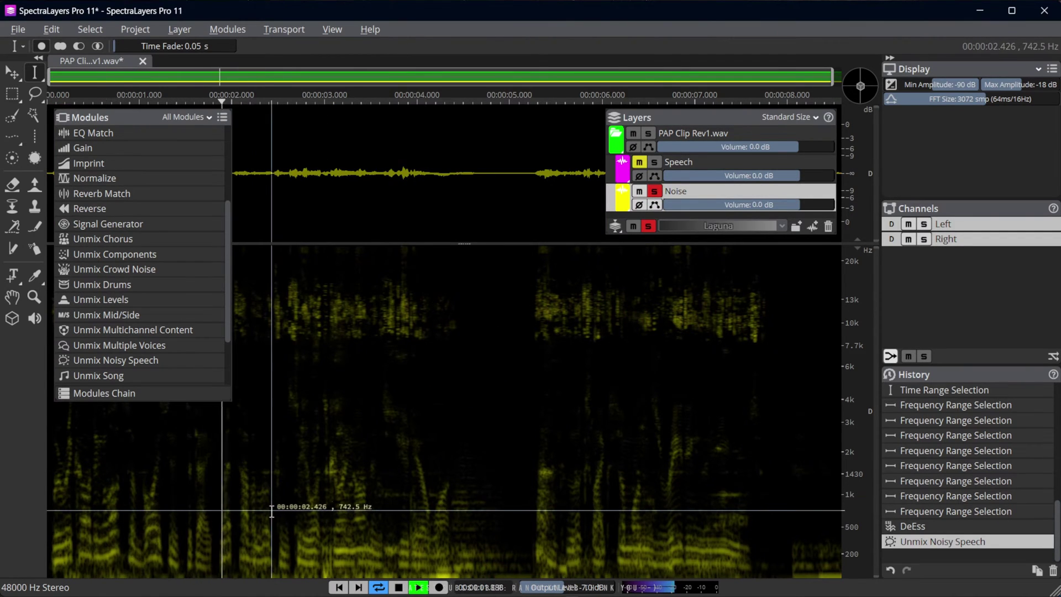
pyautogui.press('space')
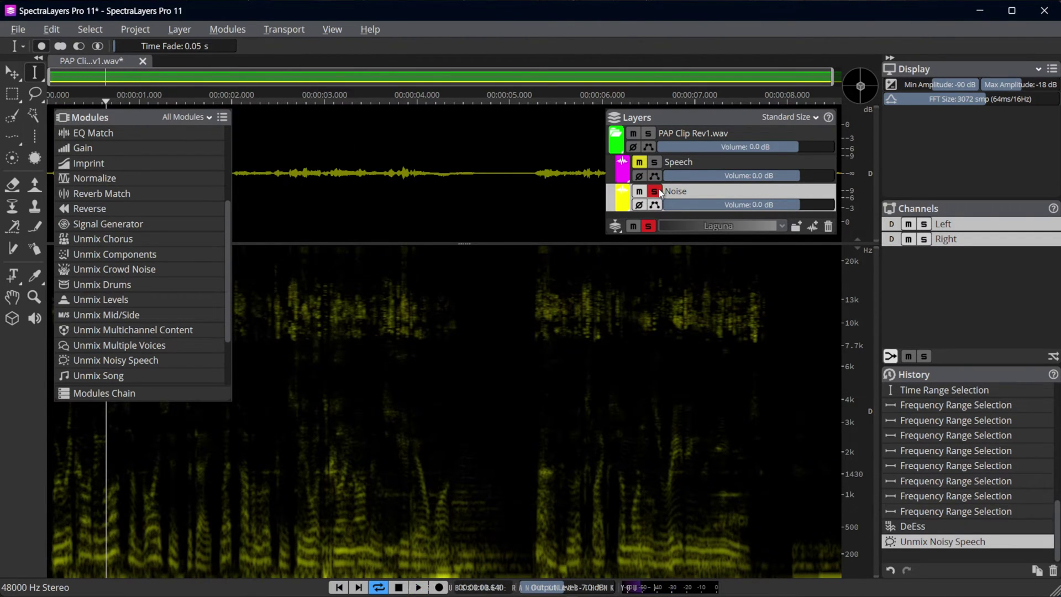
pyautogui.click(550, 539)
pyautogui.press('space')
pyautogui.press('space')
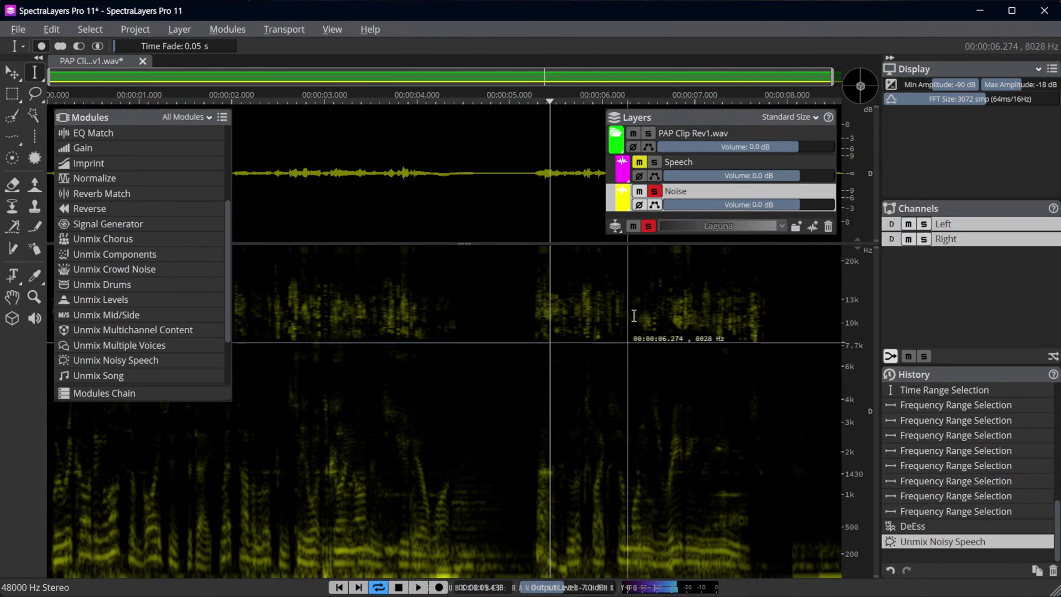
pyautogui.click(654, 192)
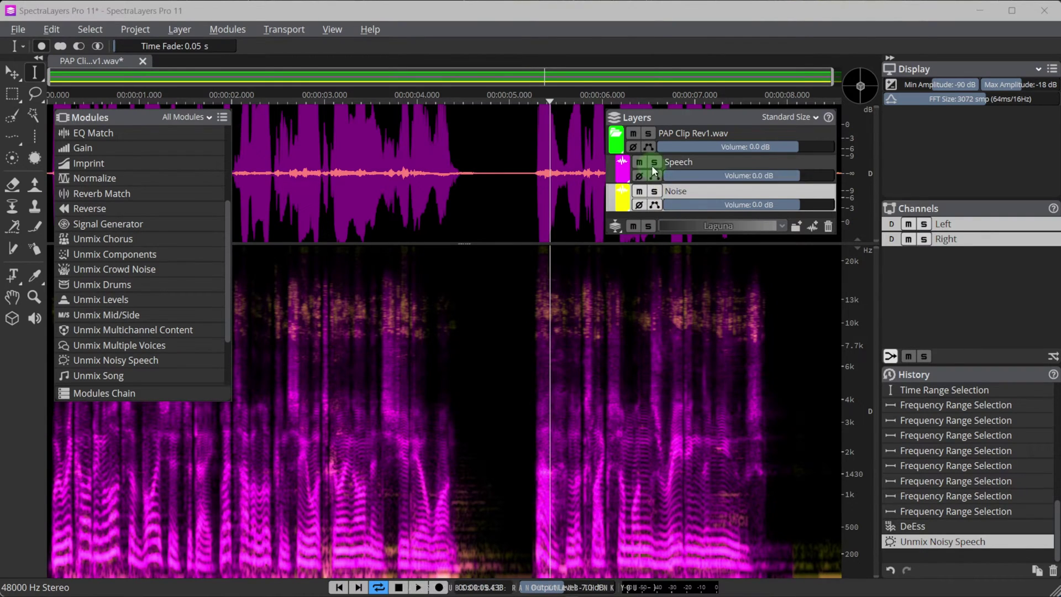
# Solo the Speech layer and play it from near the start of the clip
pyautogui.click(654, 163)
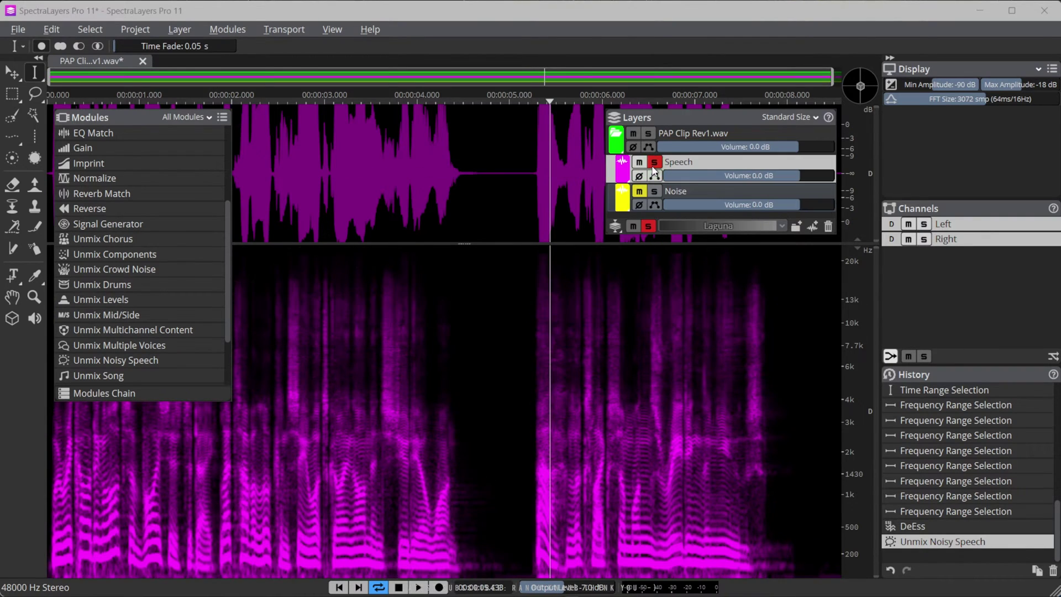
pyautogui.click(66, 524)
pyautogui.press('space')
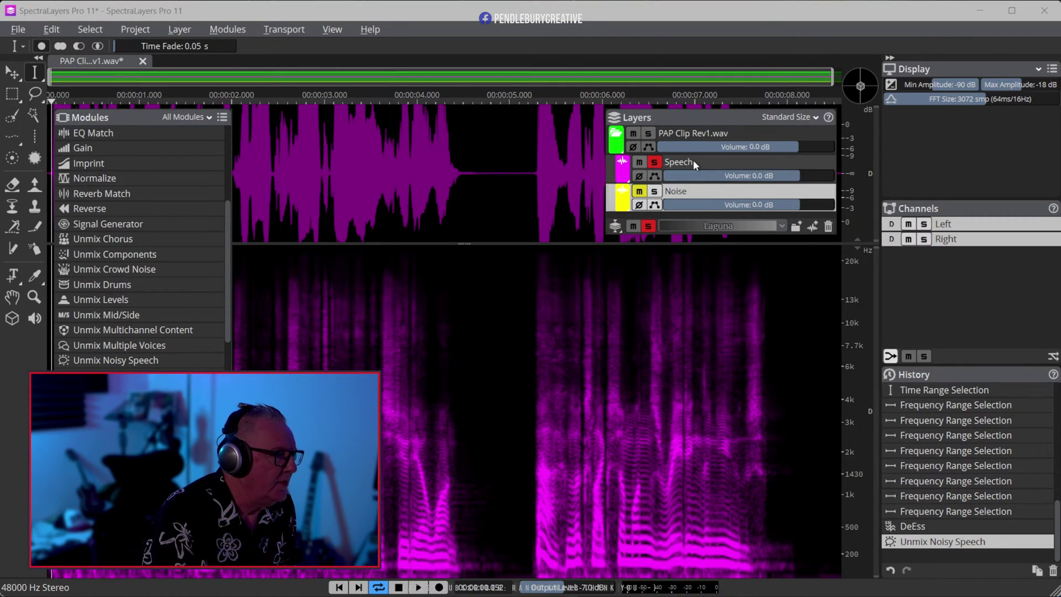
# Select the Speech layer, open the Unmix Mid/Side module for it and move its dialog over the middle of the spectrogram
pyautogui.doubleClick(685, 204)
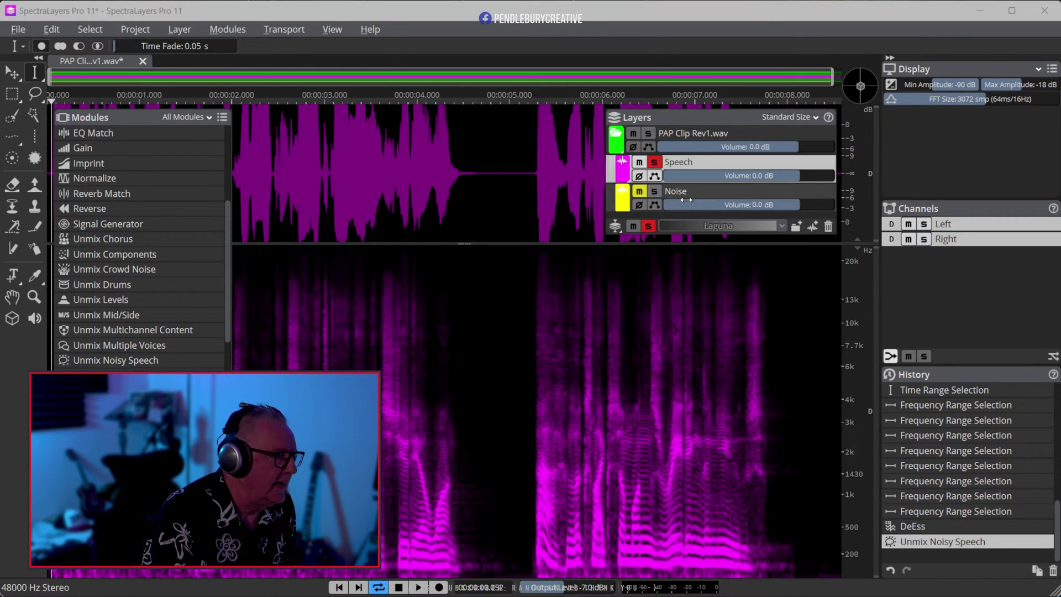
pyautogui.click(693, 161)
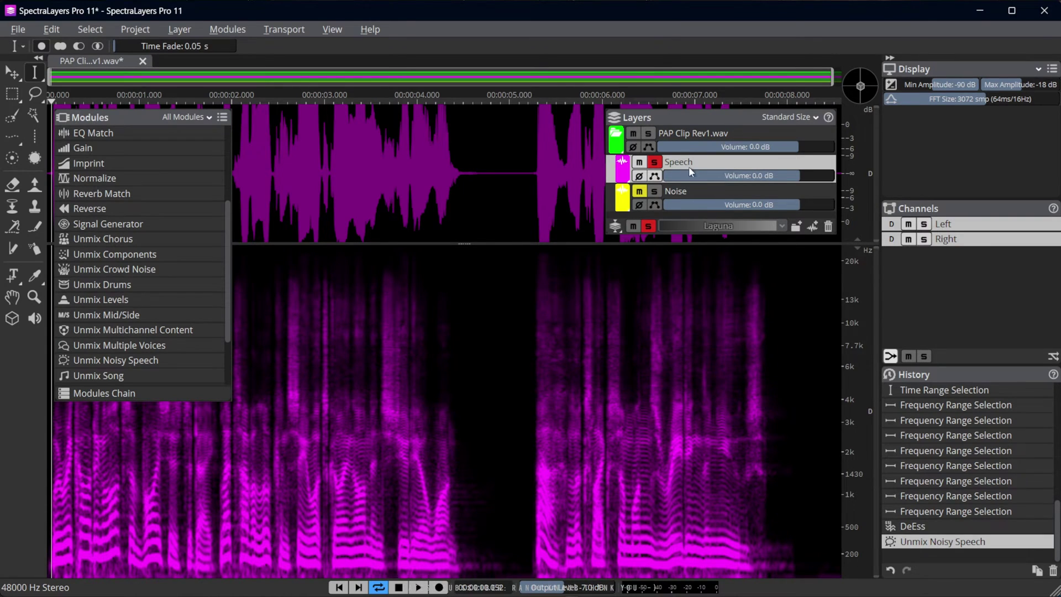
pyautogui.moveTo(228, 304); pyautogui.dragTo(237, 206)
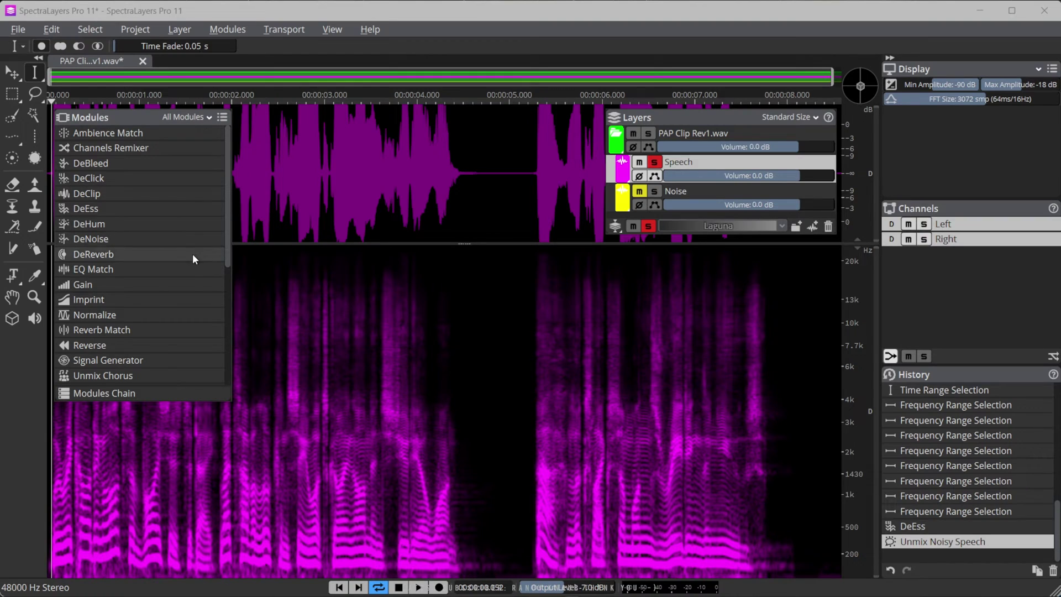
pyautogui.scroll(-1, 168, 299)
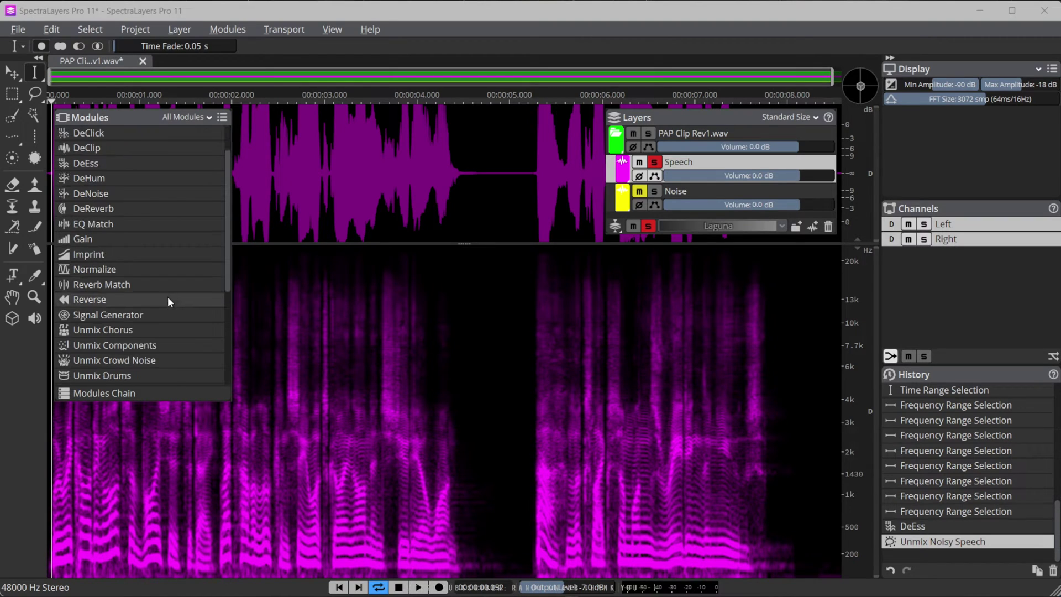
pyautogui.scroll(-1, 168, 297)
pyautogui.scroll(-1, 167, 298)
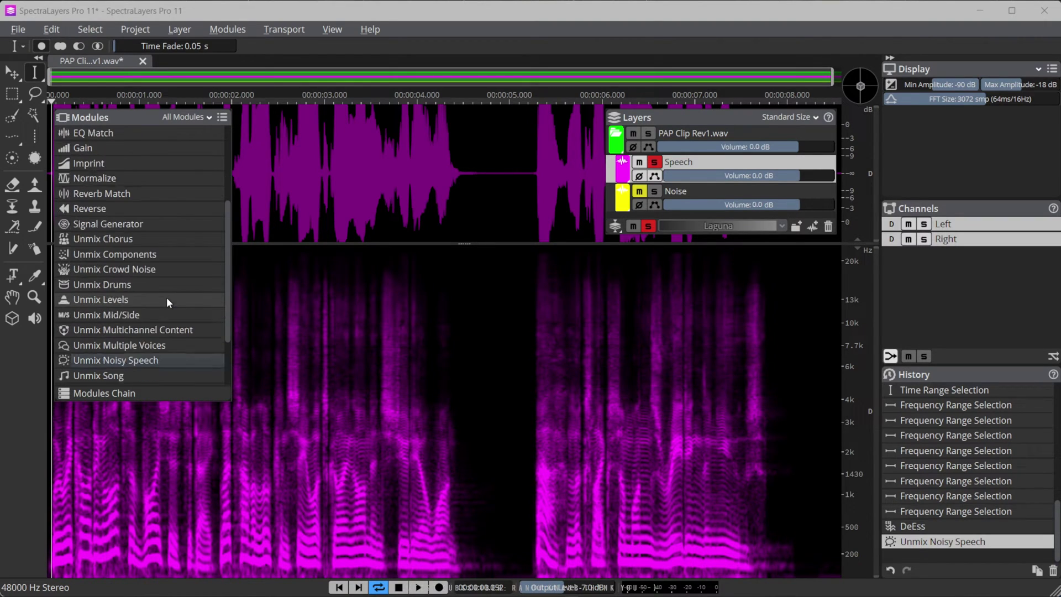
pyautogui.click(126, 317)
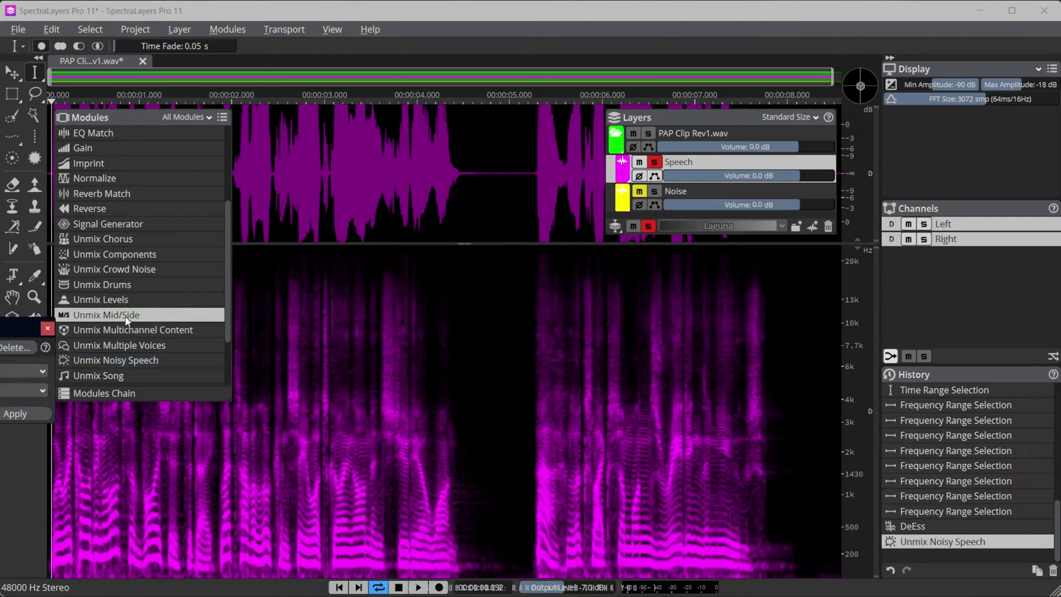
pyautogui.moveTo(23, 328); pyautogui.dragTo(453, 261)
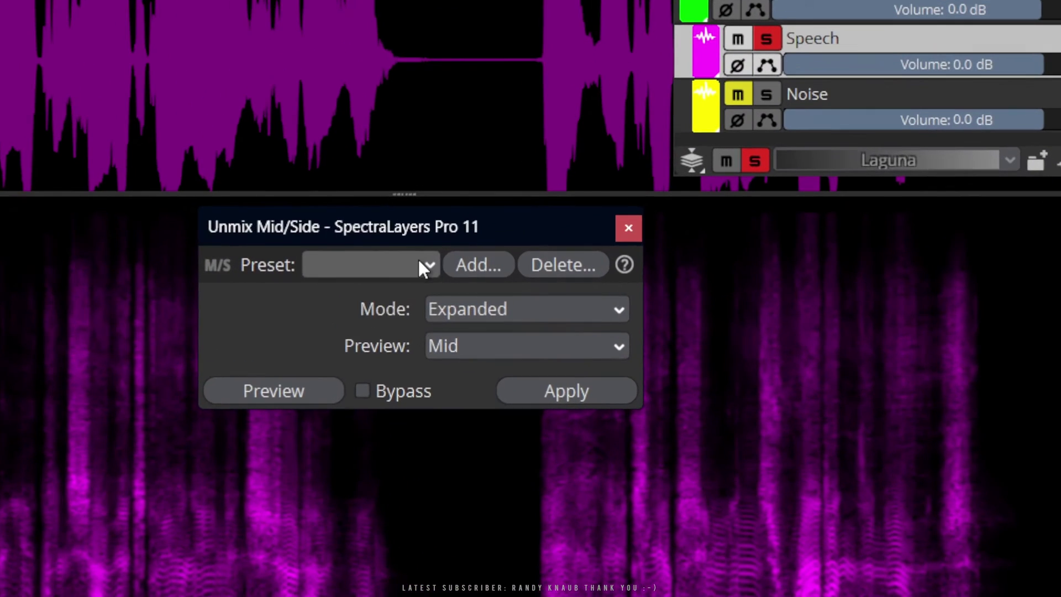
# Load the PAP Expanded preset, preview the Mid component, apply Unmix Mid/Side and close its dialog
pyautogui.click(473, 281)
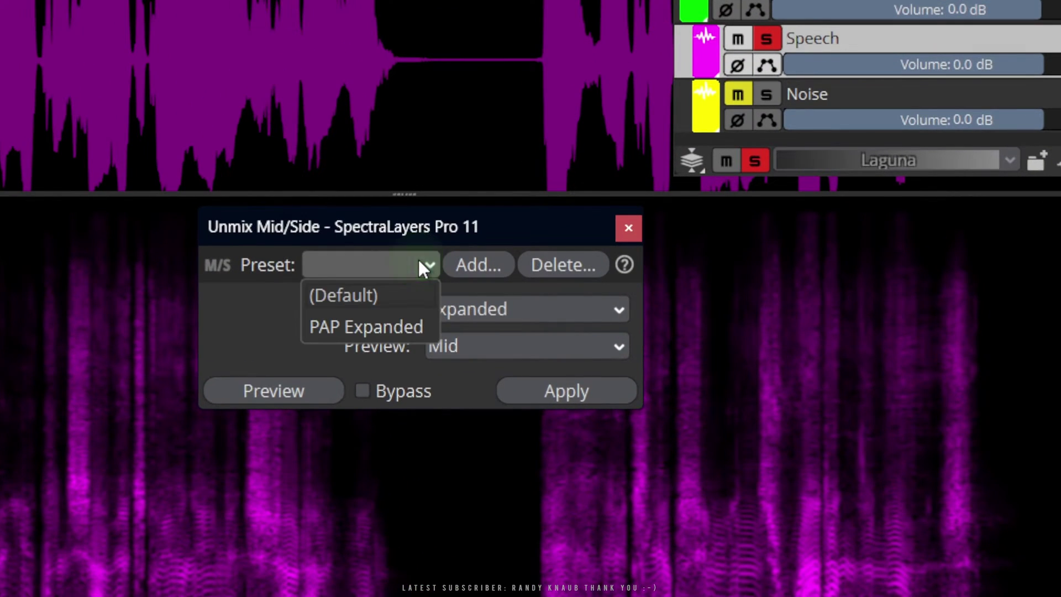
pyautogui.click(373, 325)
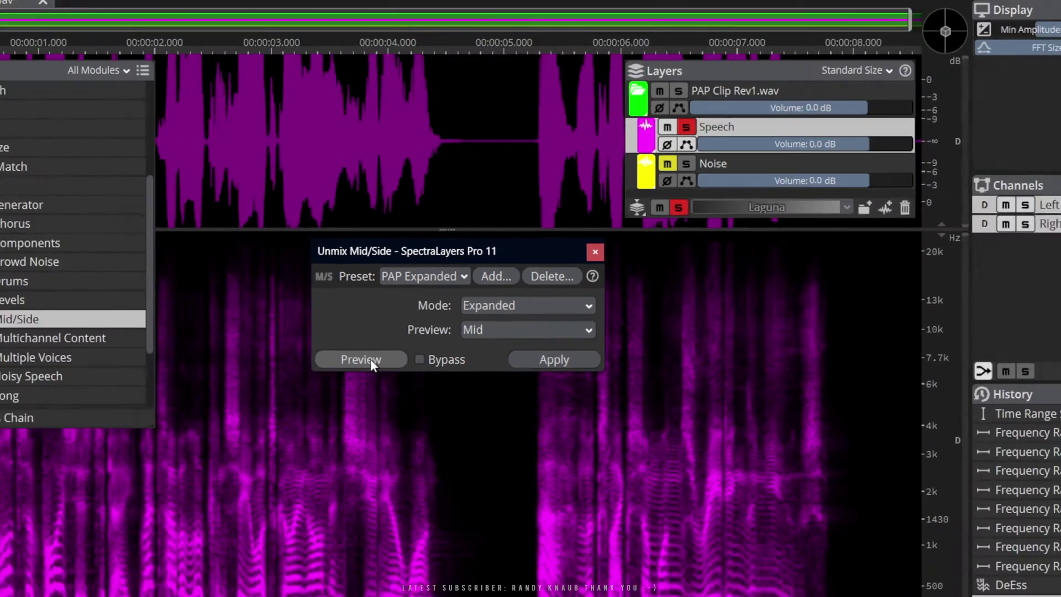
pyautogui.click(287, 390)
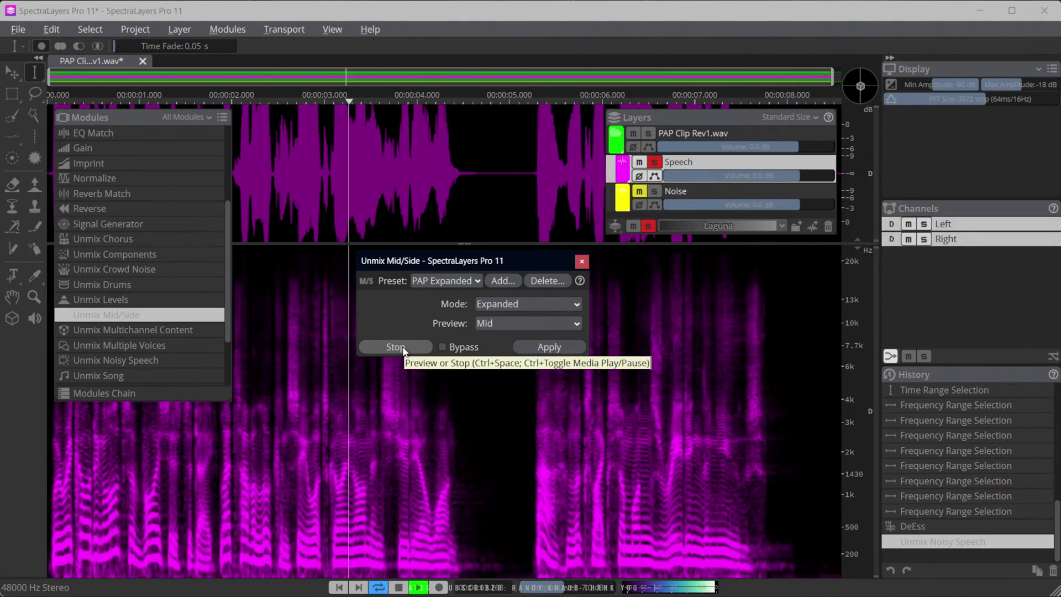
pyautogui.click(396, 347)
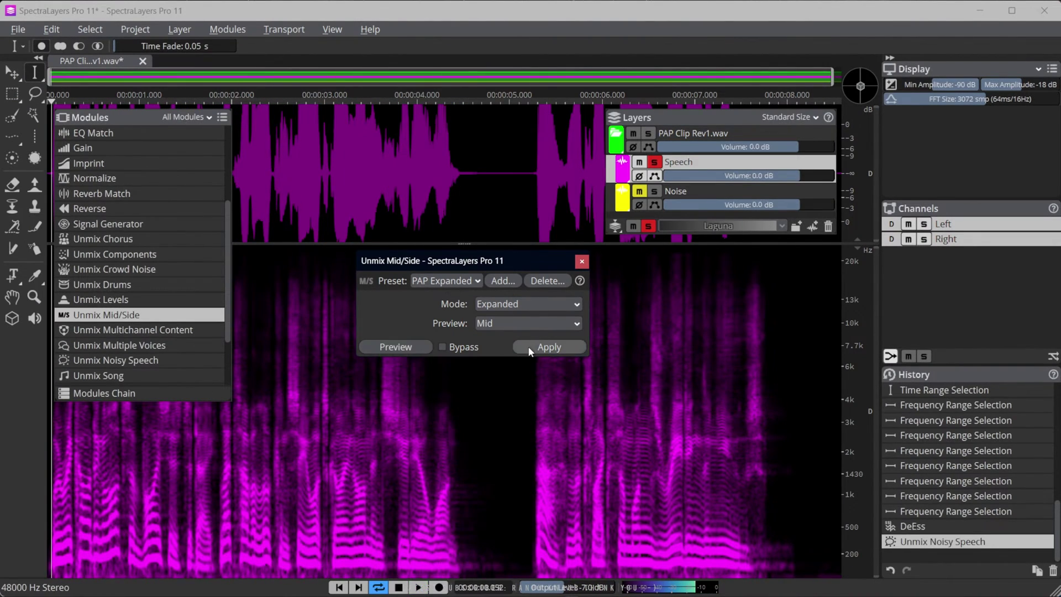
pyautogui.click(542, 347)
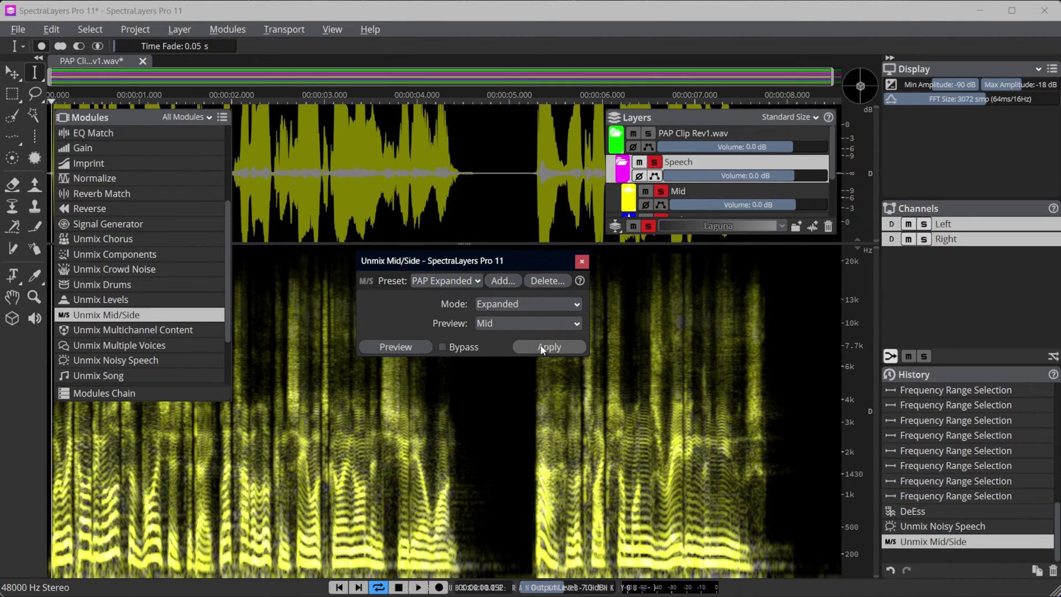
pyautogui.click(582, 262)
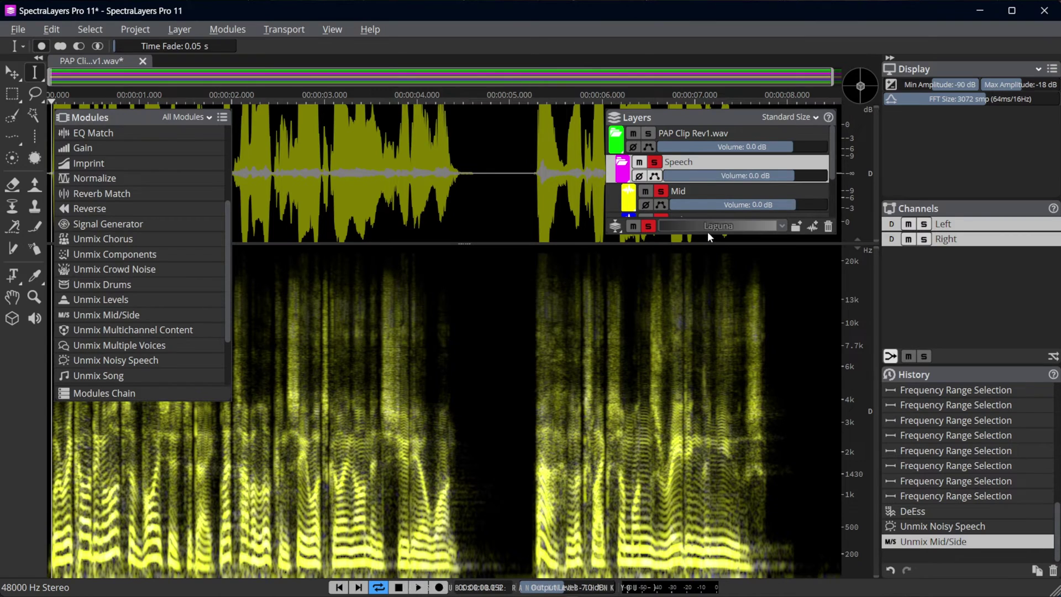
# Extend the layer list downward to fit the Mid, Side and Noise layers, and briefly toggle the solo on Noise
pyautogui.moveTo(708, 232); pyautogui.dragTo(715, 369)
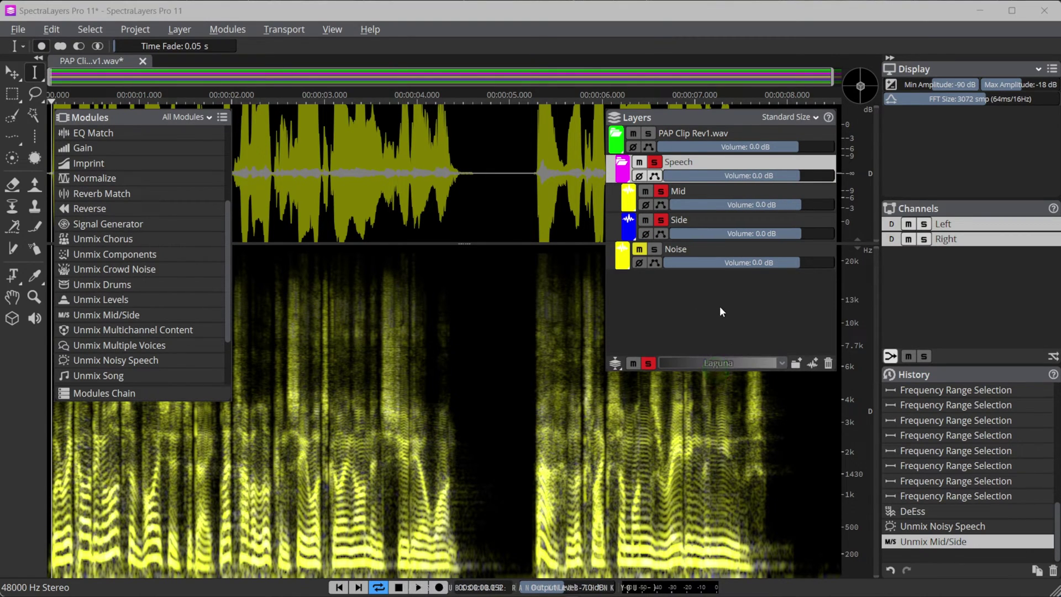
pyautogui.click(653, 250)
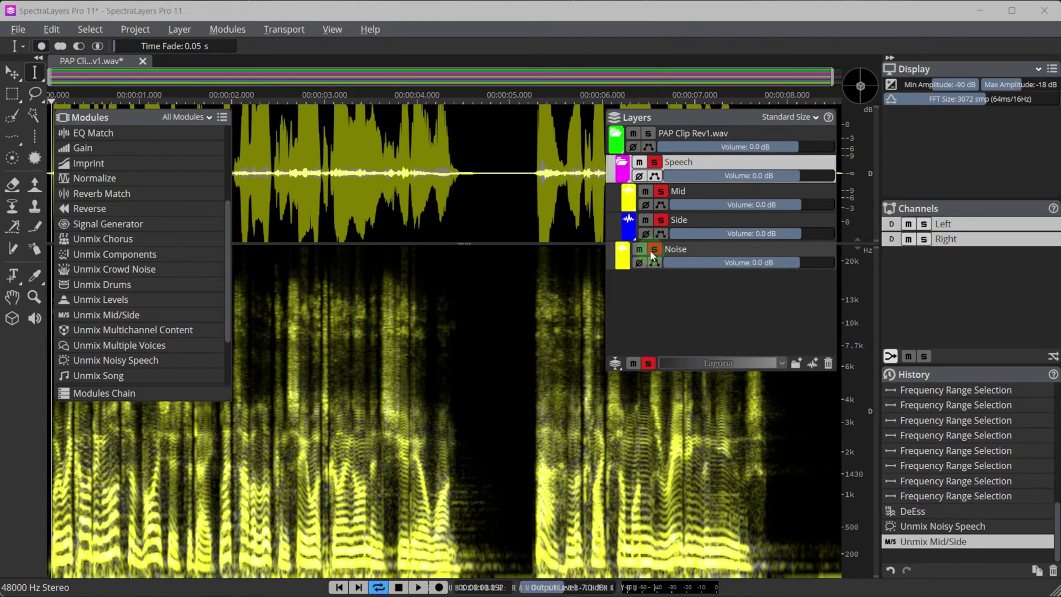
pyautogui.click(650, 250)
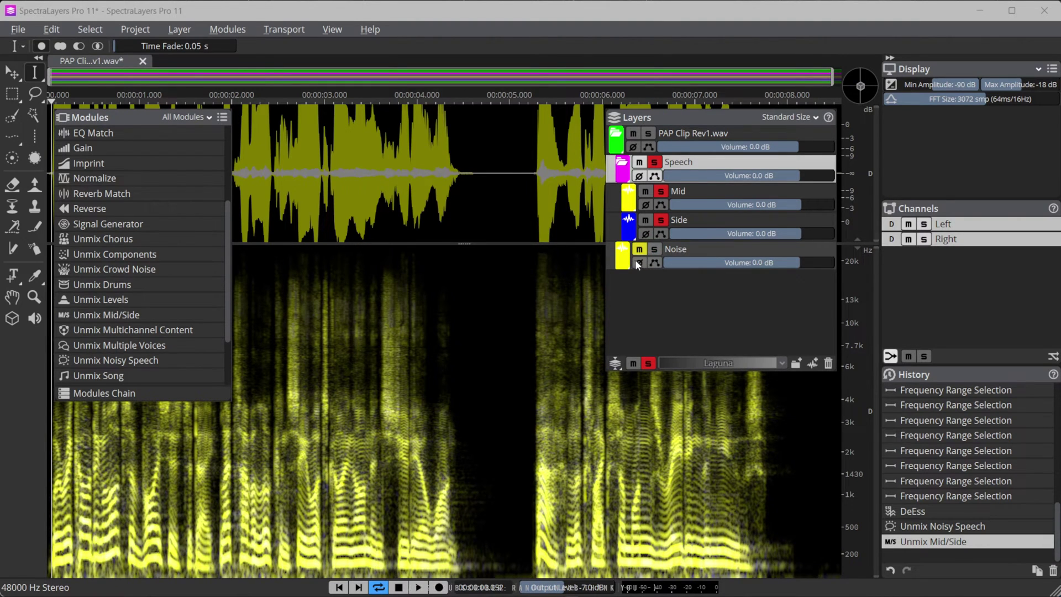
pyautogui.doubleClick(698, 162)
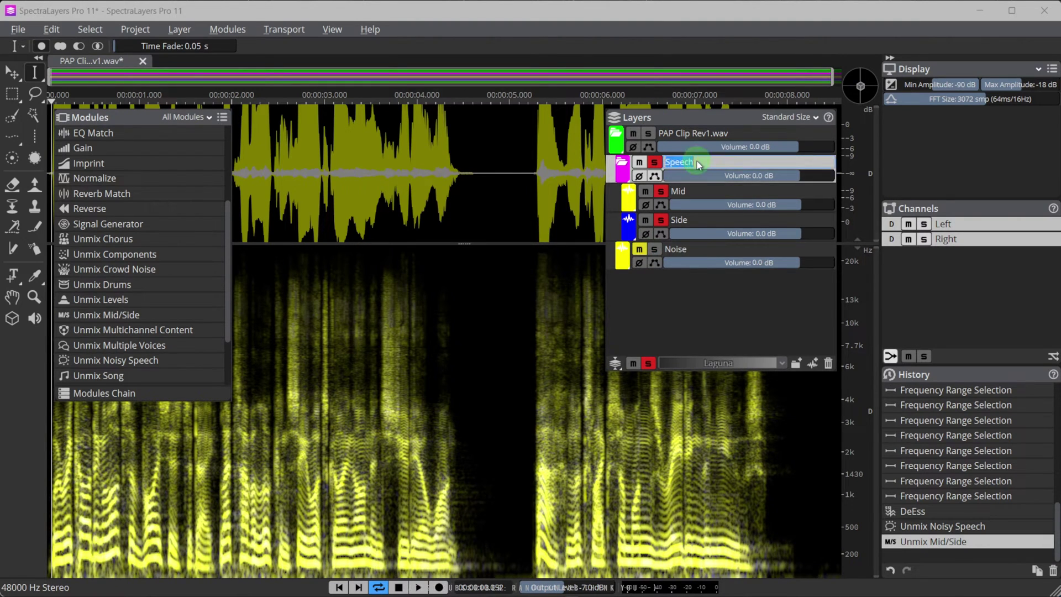
pyautogui.click(704, 164)
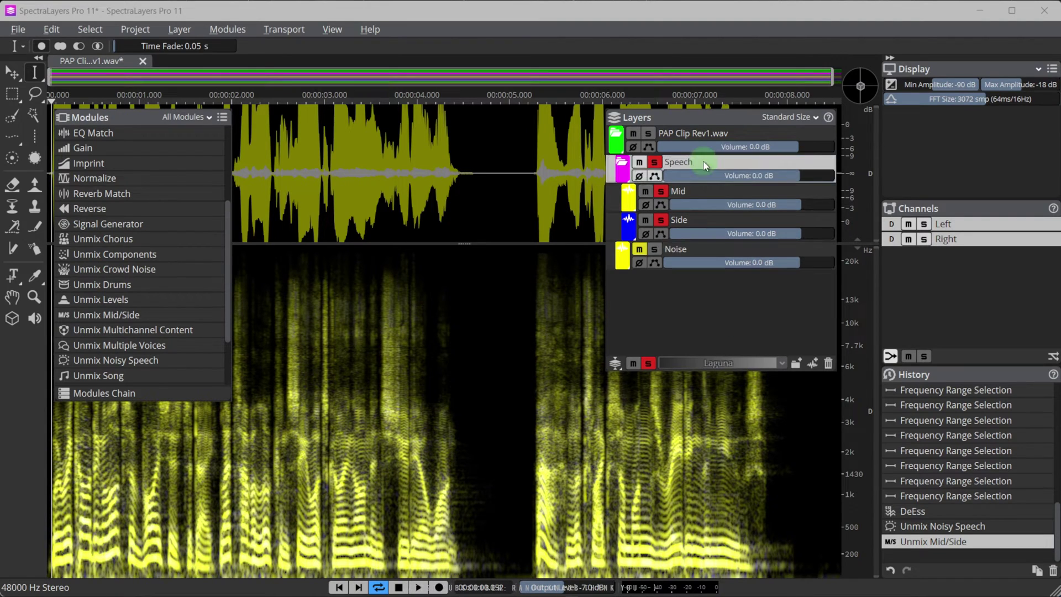
pyautogui.click(691, 222)
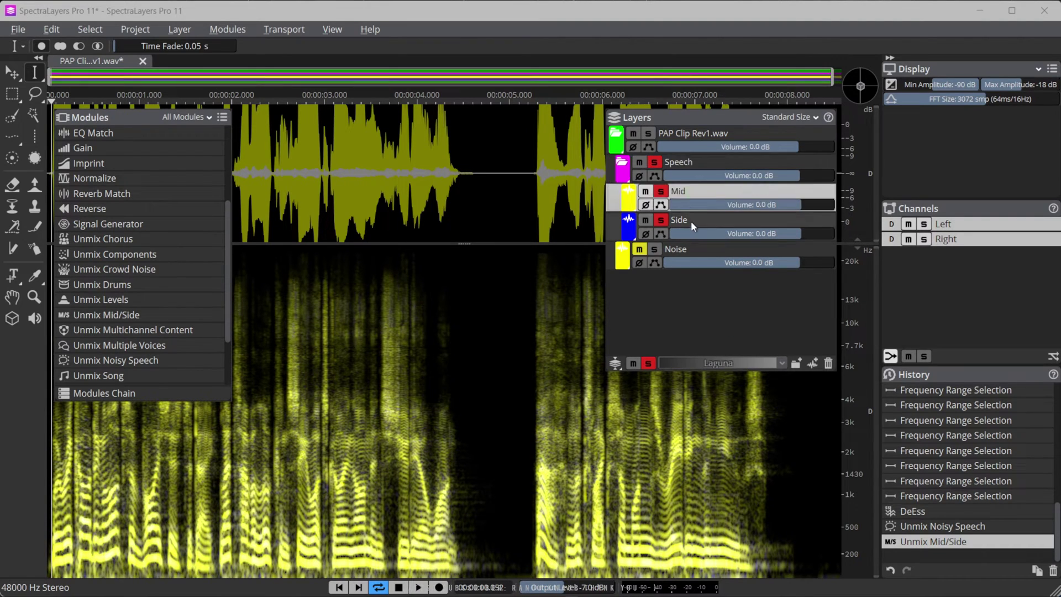
# Release the Speech solo, solo only the Side layer and play it from the start of the clip
pyautogui.click(655, 162)
pyautogui.click(661, 220)
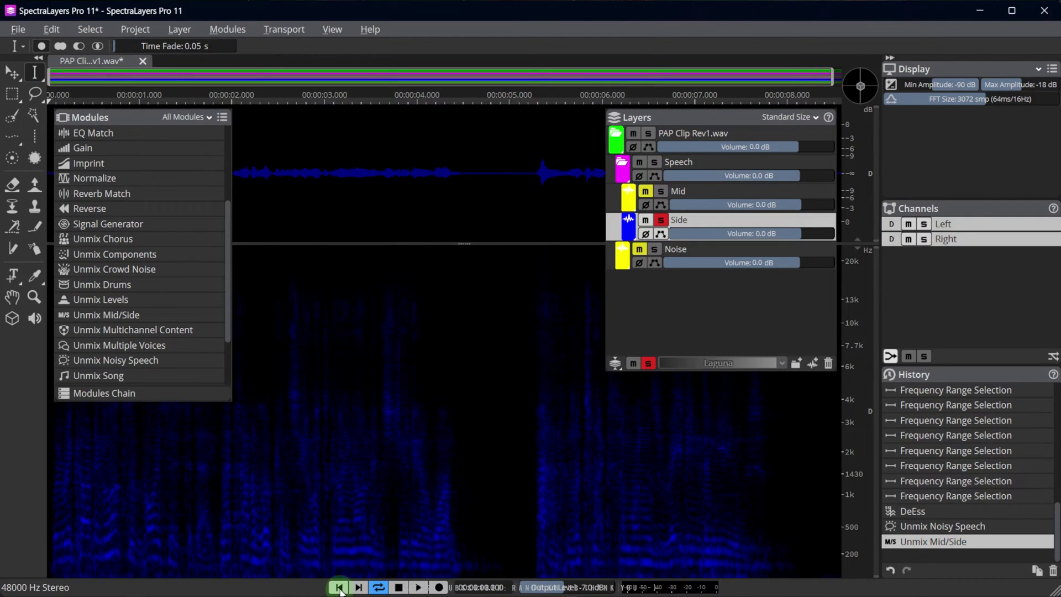
pyautogui.click(417, 588)
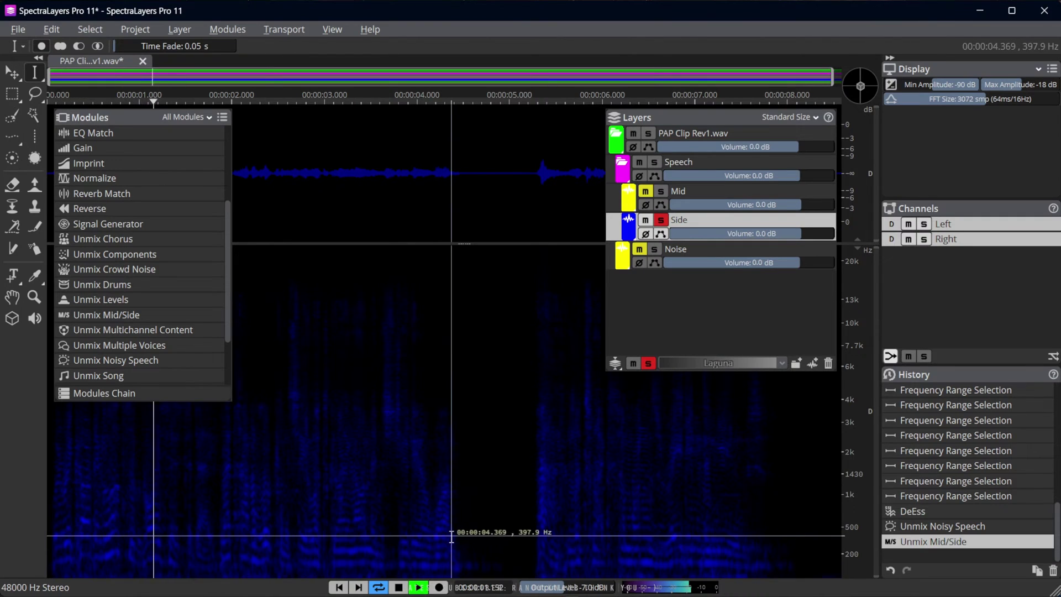
pyautogui.click(400, 588)
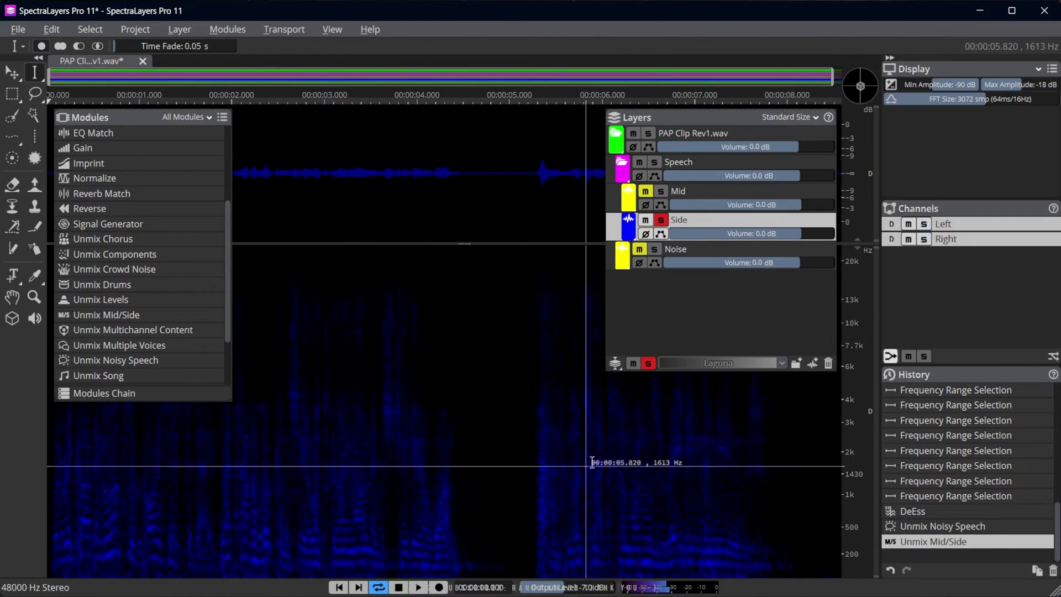
# Raise the Side layer's volume to 12.0 dB and play it again from the start
pyautogui.moveTo(801, 233); pyautogui.dragTo(838, 241)
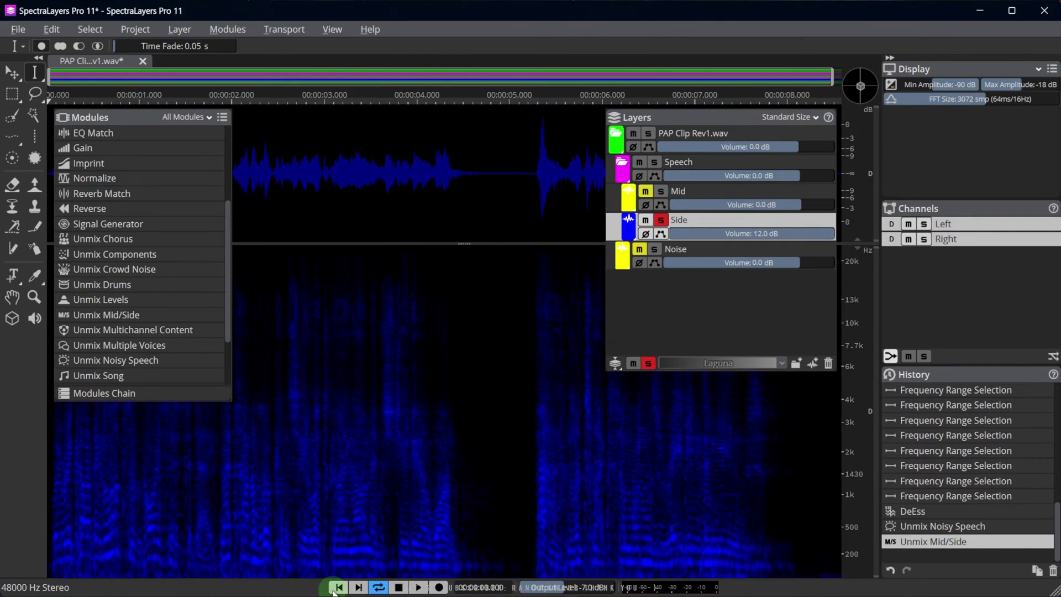
pyautogui.click(418, 588)
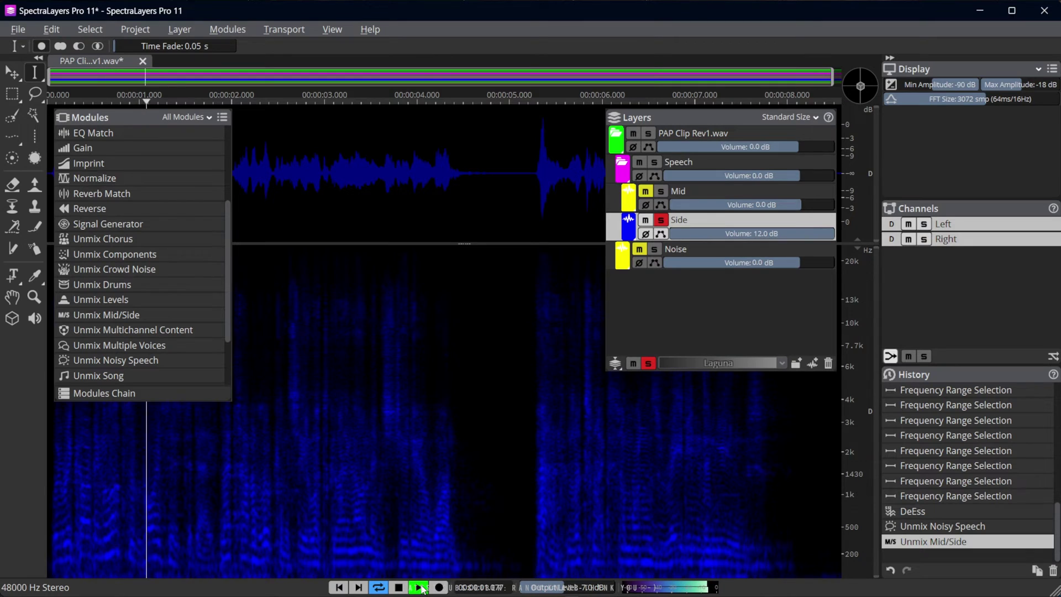
pyautogui.press('space')
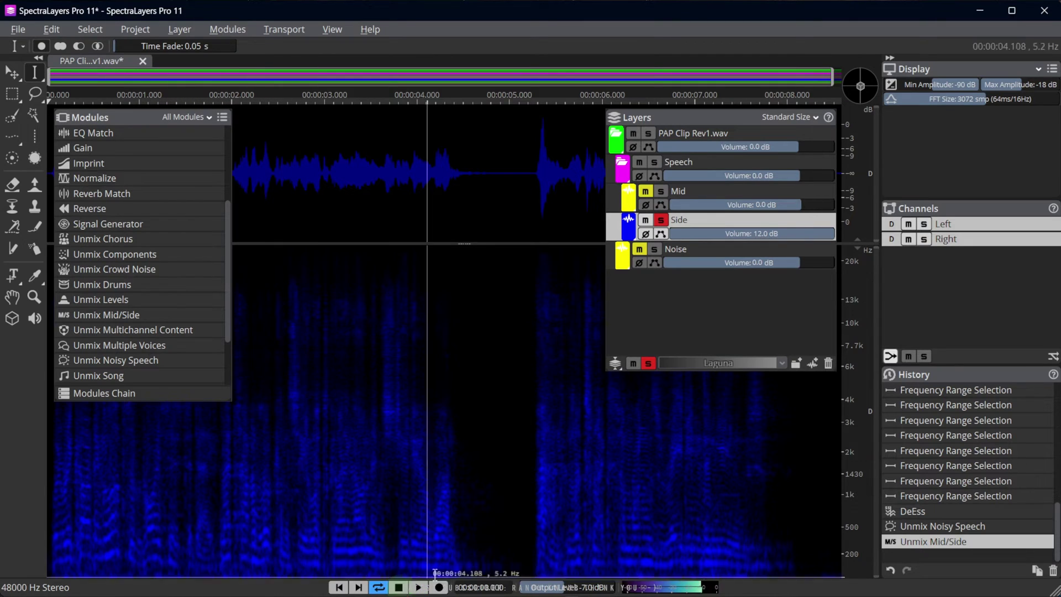
# Release the Side solo, solo the Mid layer and play it from the start of the clip
pyautogui.click(662, 220)
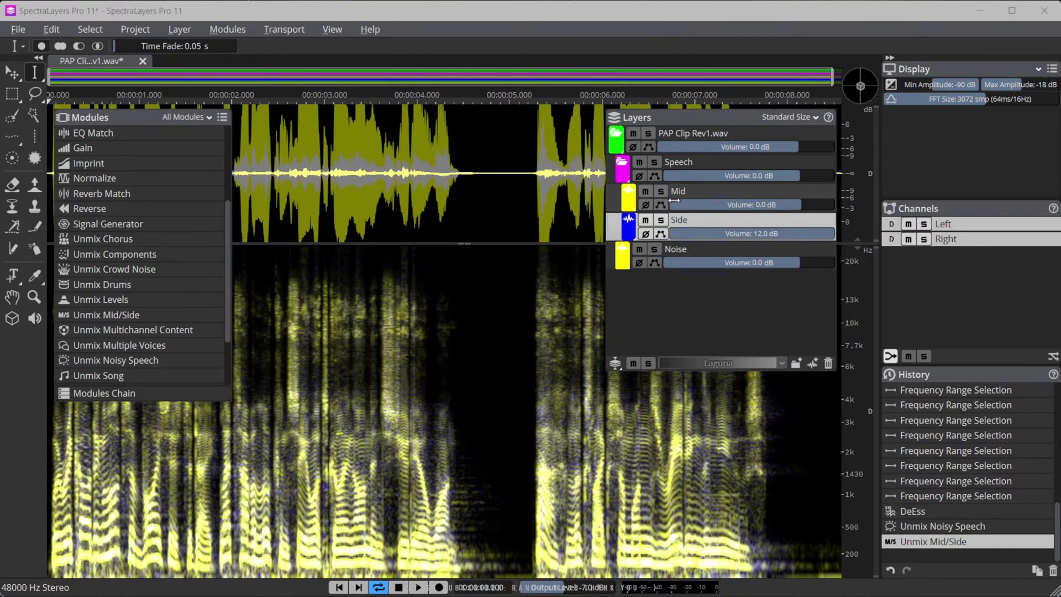
pyautogui.click(661, 192)
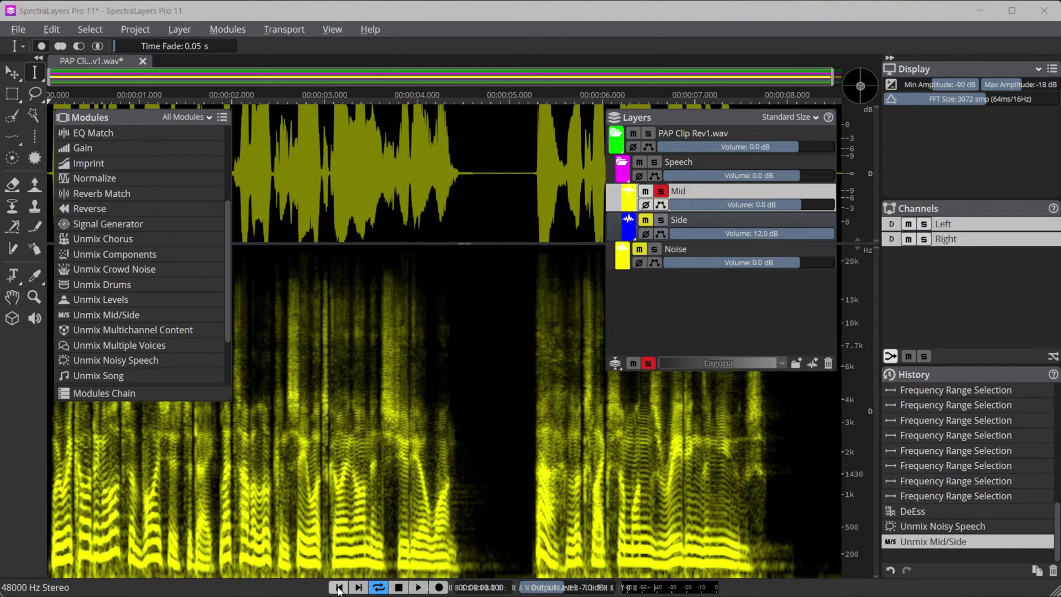
pyautogui.click(418, 587)
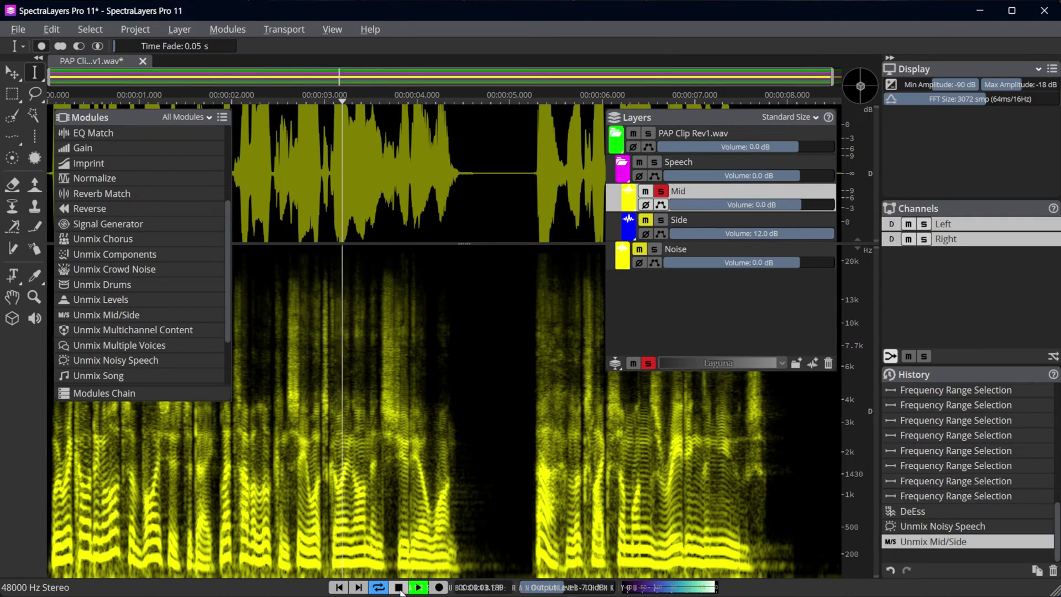
pyautogui.click(400, 588)
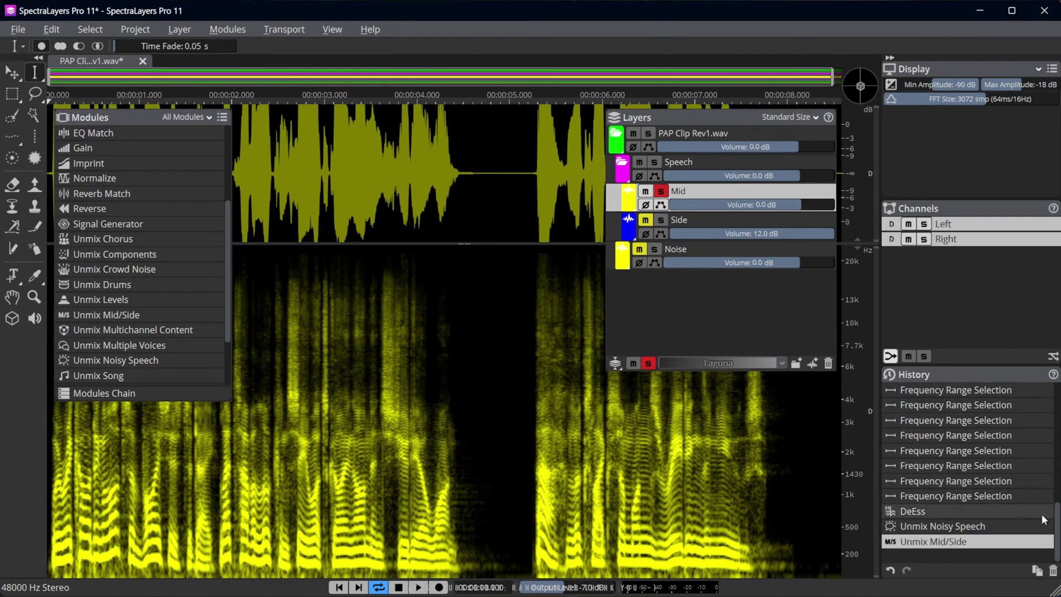
# Restore the clip's Open state from the history, play it from about 1.5 s and return the playhead to the start
pyautogui.scroll(6, 1043, 514)
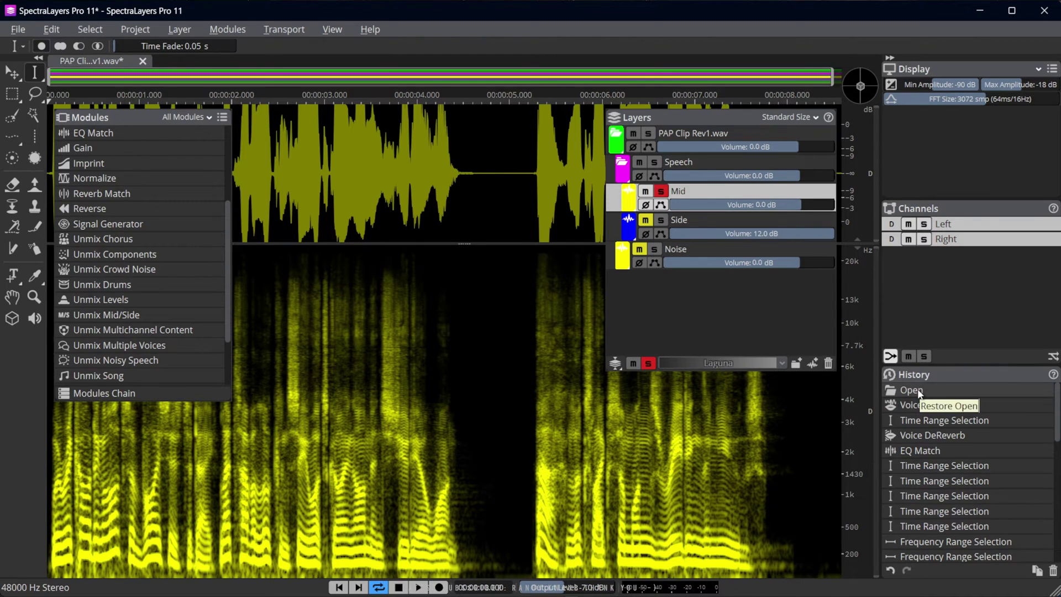
pyautogui.click(919, 392)
pyautogui.click(185, 452)
pyautogui.press('space')
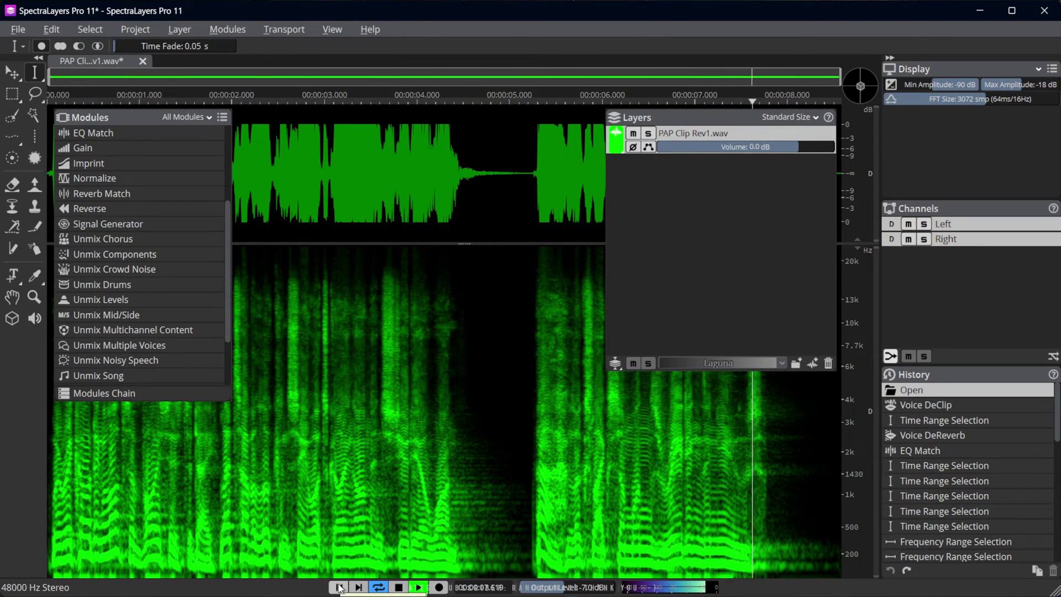
pyautogui.press('space')
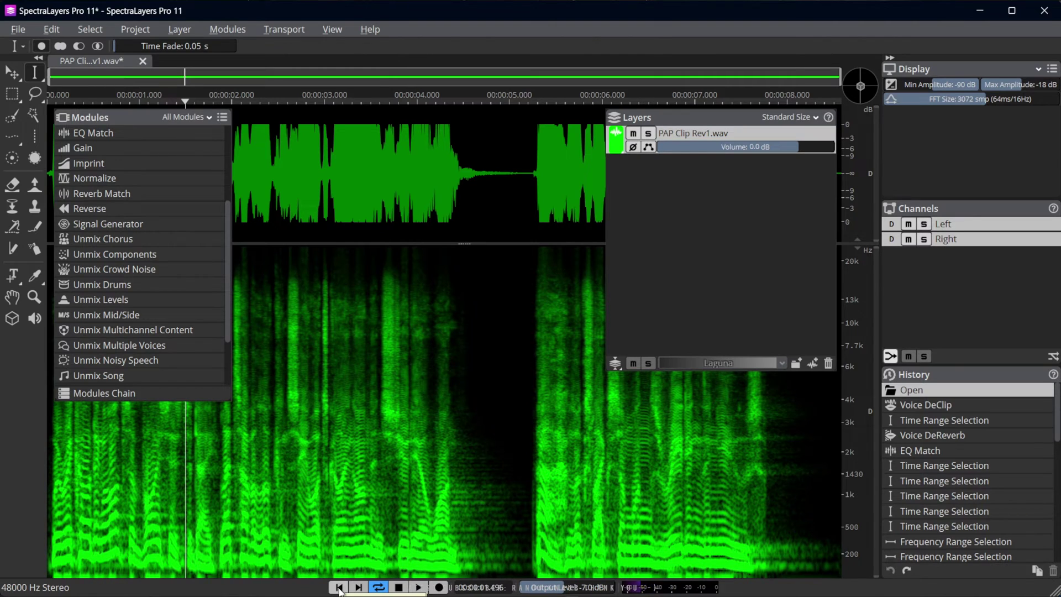
pyautogui.click(339, 589)
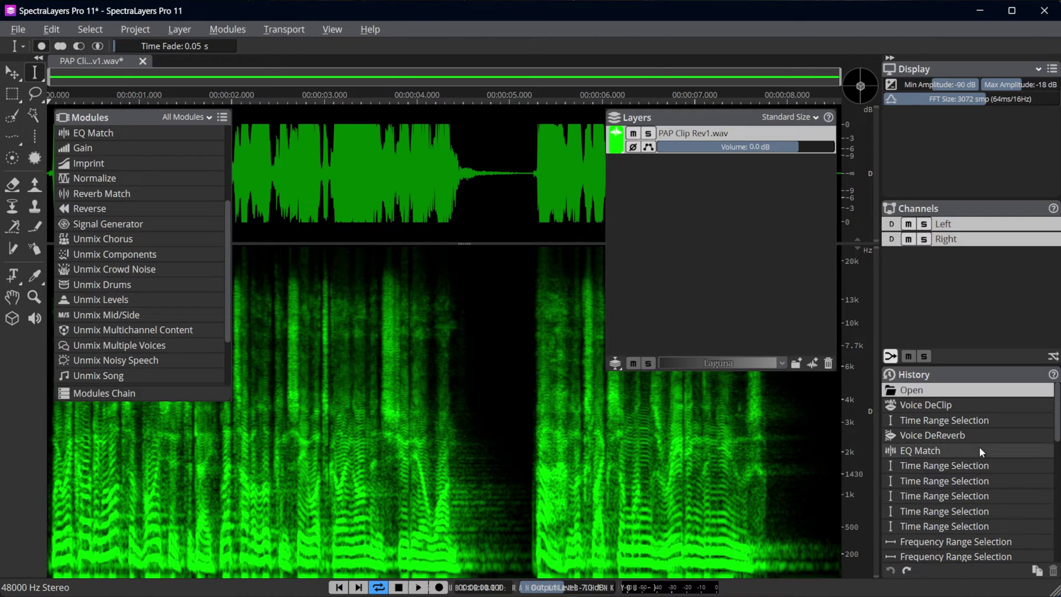
# Look through the history of edits and play the original unprocessed clip from the start
pyautogui.scroll(-4, 978, 451)
pyautogui.scroll(4, 970, 482)
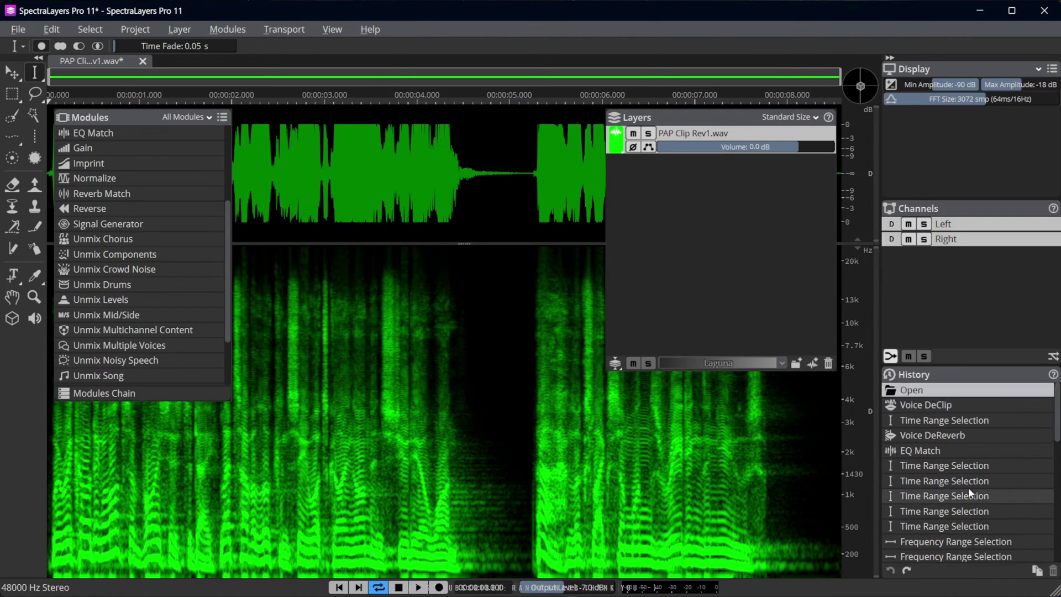
pyautogui.click(418, 587)
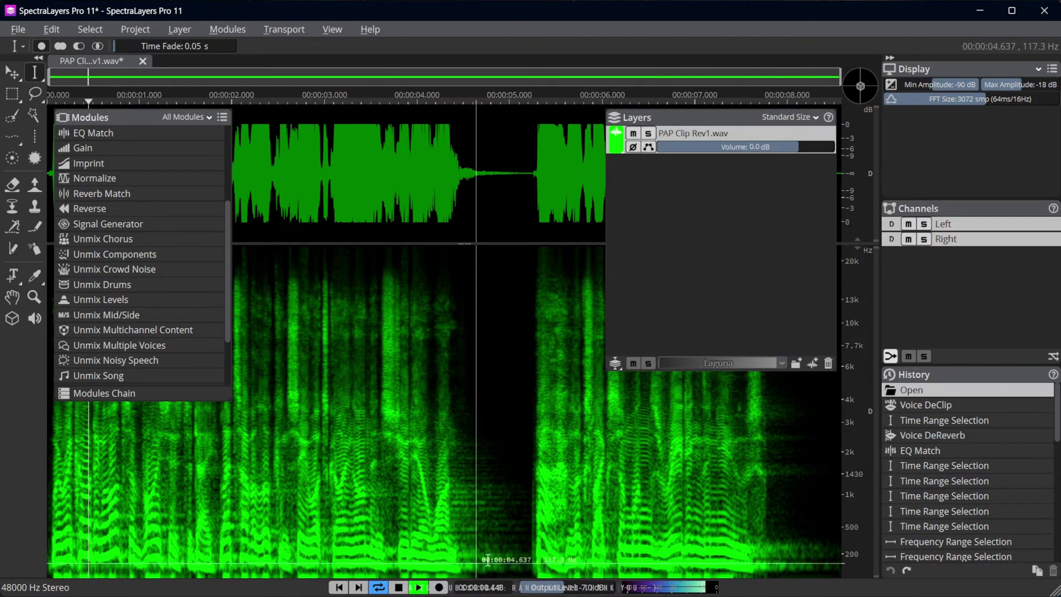
# Restore the clip's Unmix Mid/Side state from the history and play it back
pyautogui.scroll(-5, 967, 480)
pyautogui.scroll(-2, 969, 487)
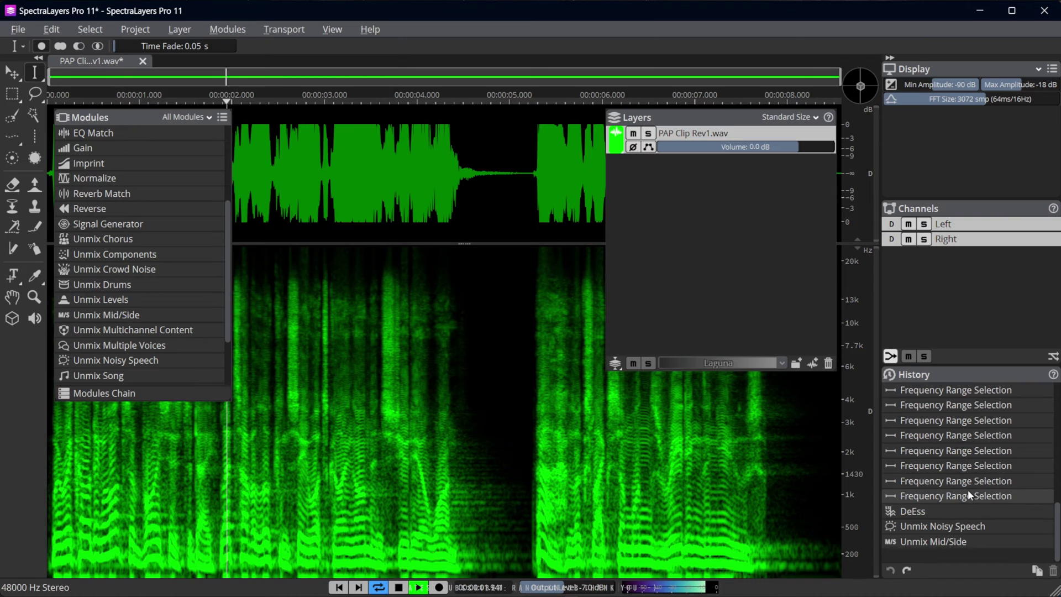
pyautogui.click(938, 544)
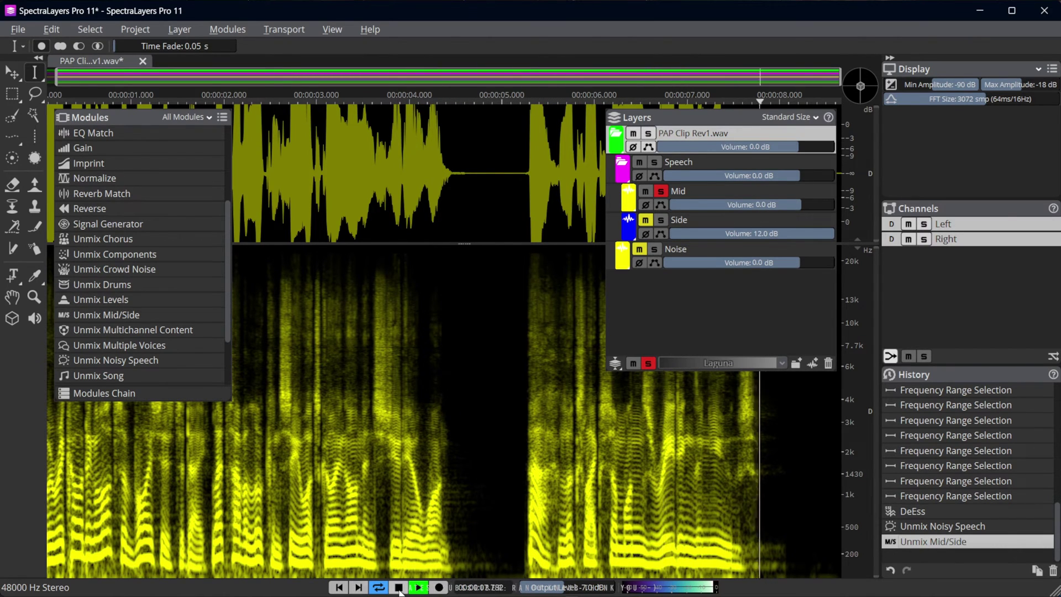
pyautogui.click(418, 587)
pyautogui.click(399, 589)
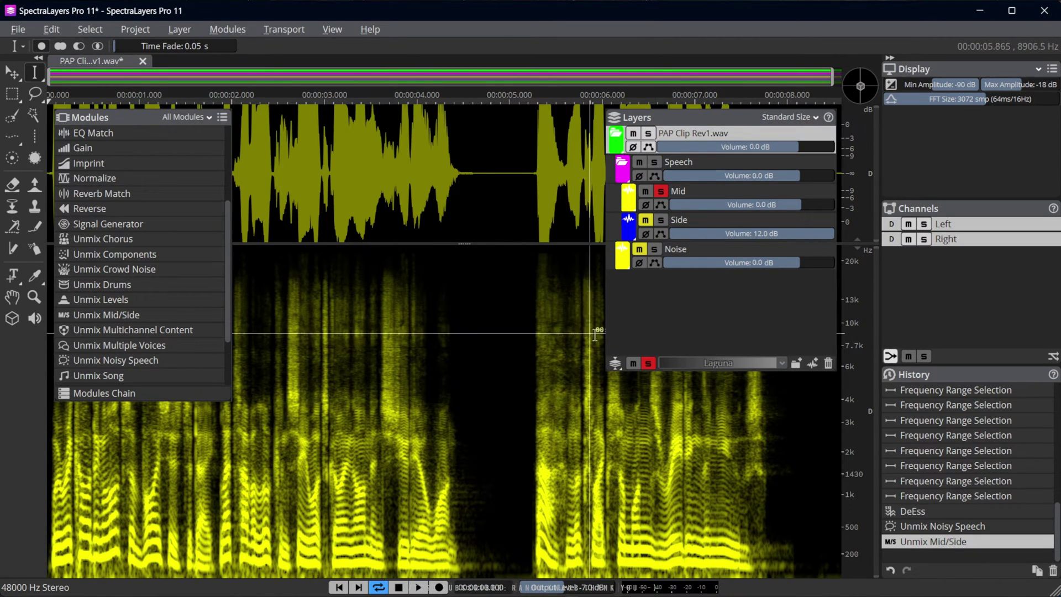
# Revert the clip to its Open state, close the project and reopen PAP Clip Rev1.wav from the recent files, playing it briefly
pyautogui.scroll(7, 954, 454)
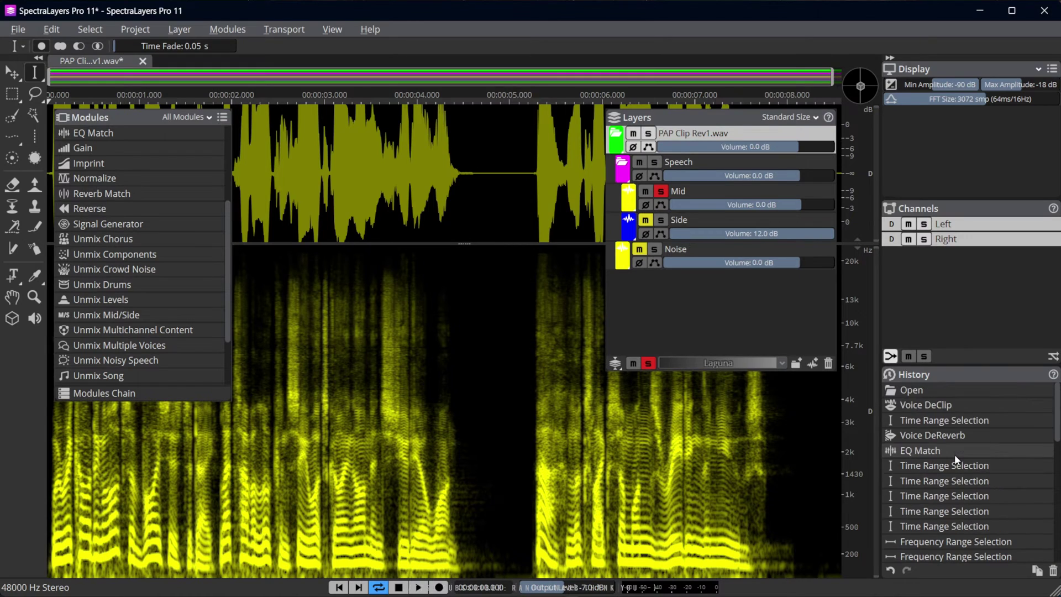
pyautogui.click(920, 391)
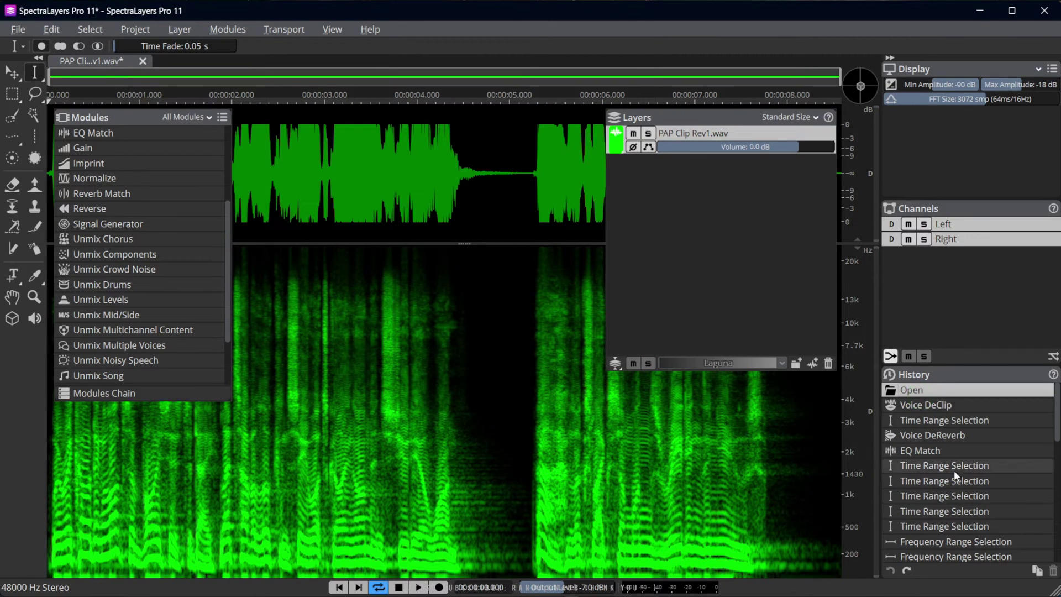
pyautogui.click(143, 62)
pyautogui.click(526, 317)
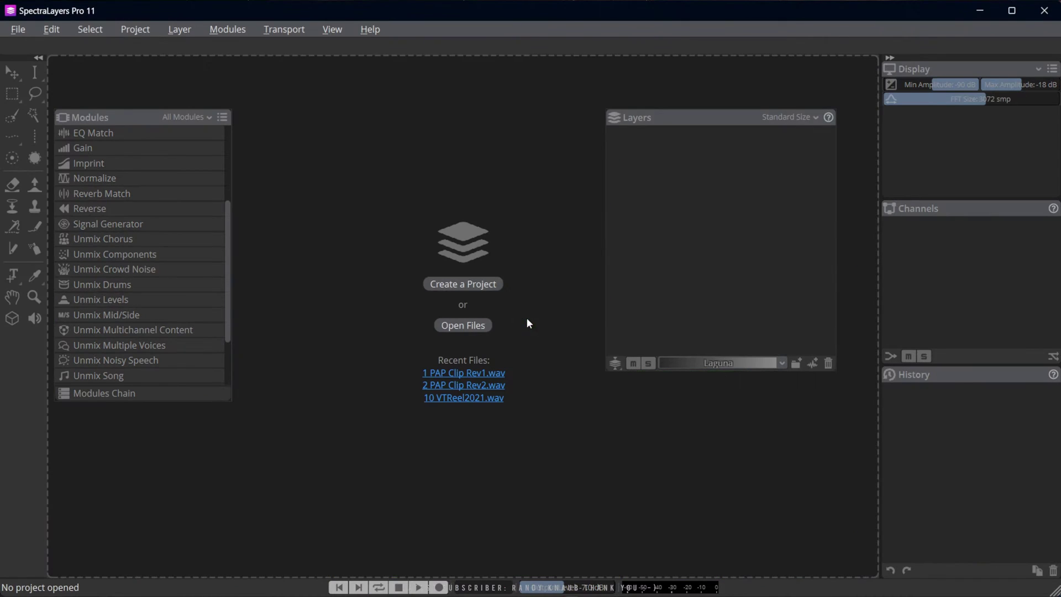
pyautogui.click(475, 373)
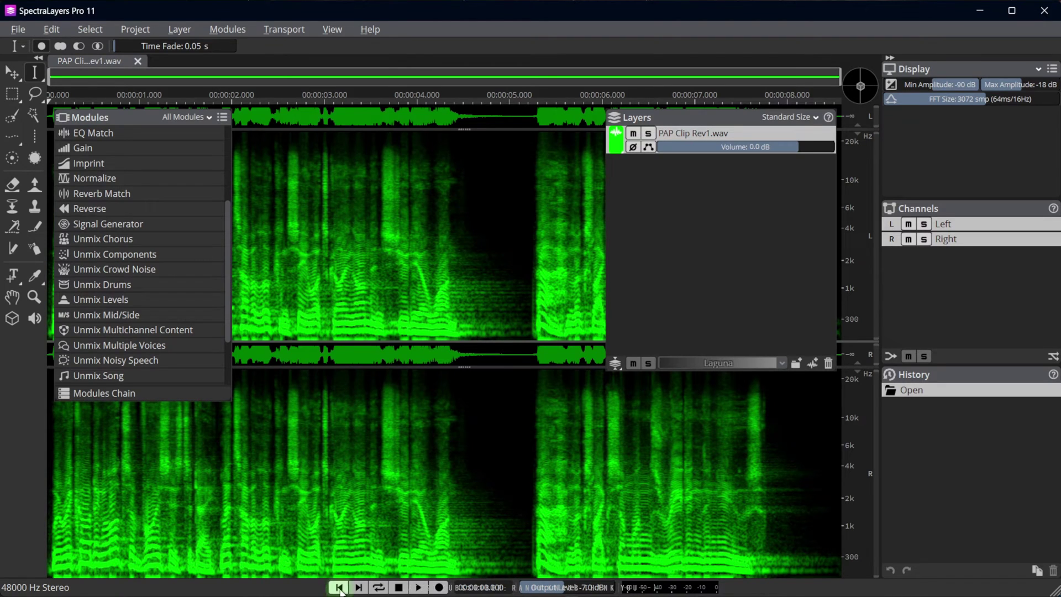
pyautogui.click(417, 588)
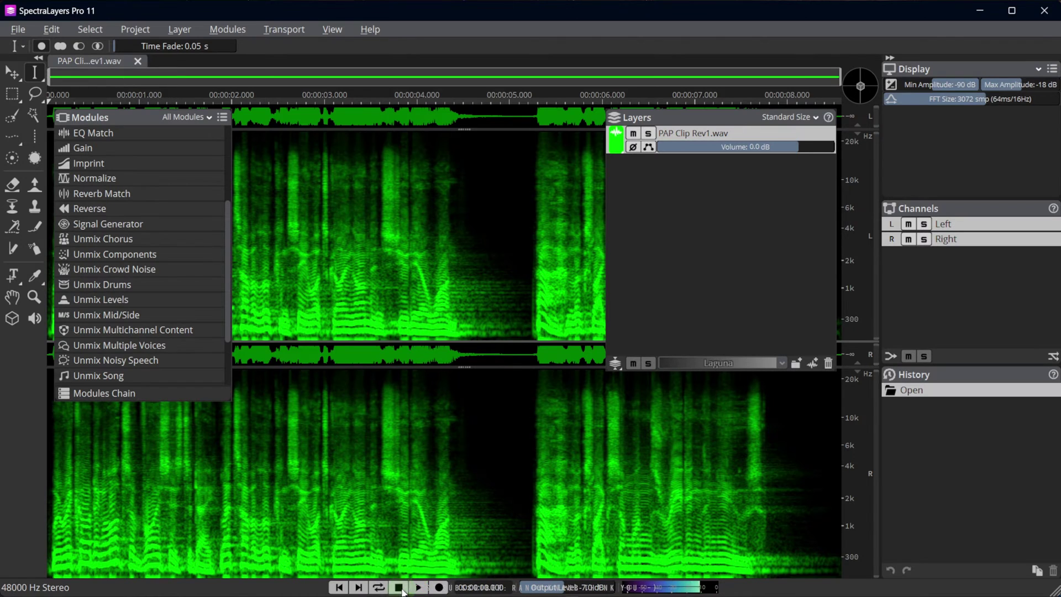
pyautogui.click(402, 589)
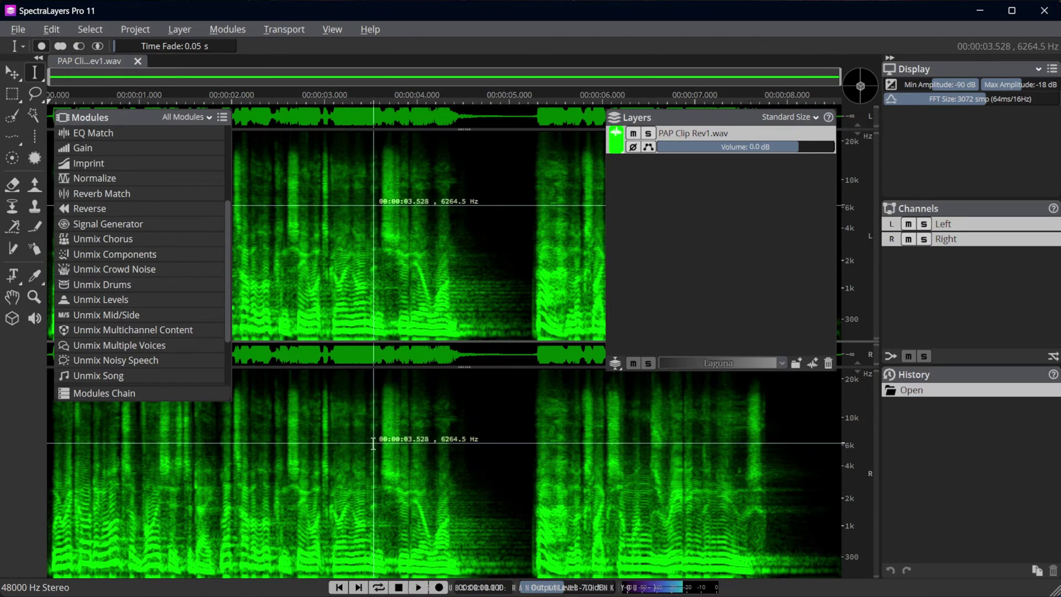
# Open the Modules Chain, clear all modules from it and look through the saved chain presets
pyautogui.click(121, 394)
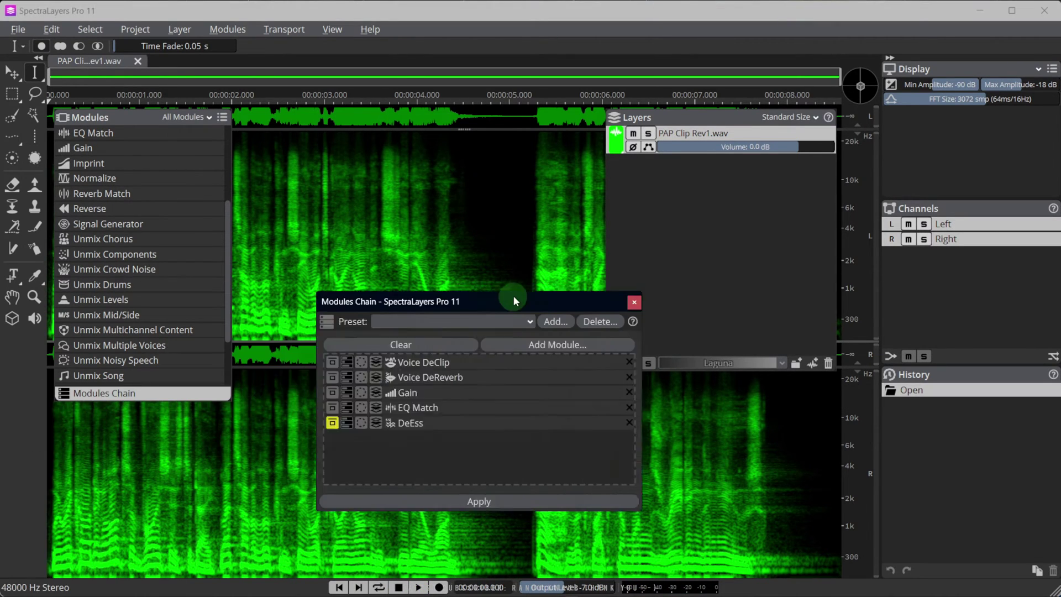
pyautogui.moveTo(513, 298); pyautogui.dragTo(523, 254)
pyautogui.click(455, 299)
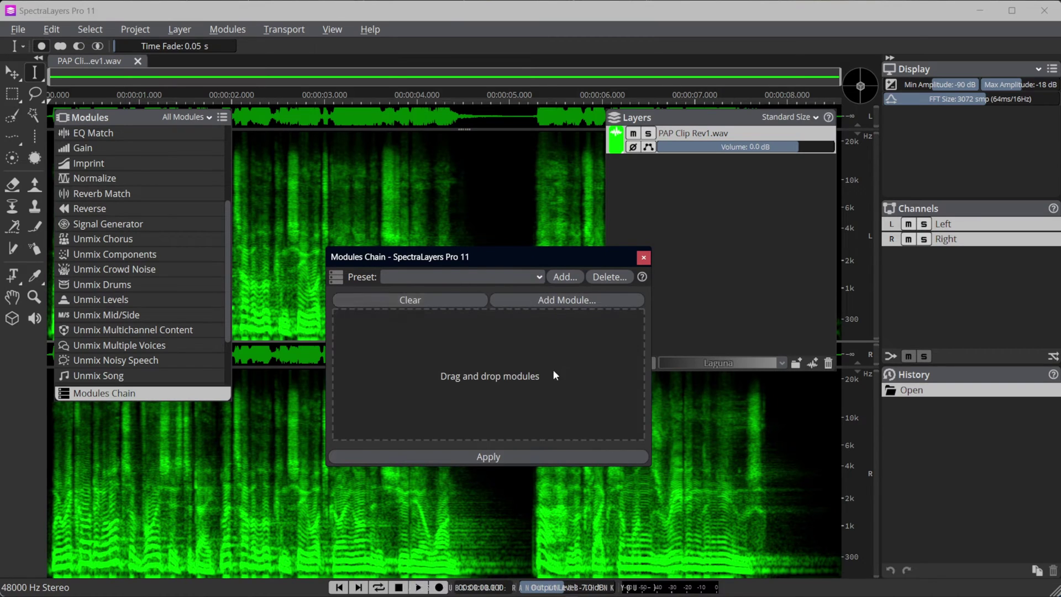
pyautogui.moveTo(466, 253); pyautogui.dragTo(460, 287)
pyautogui.click(519, 310)
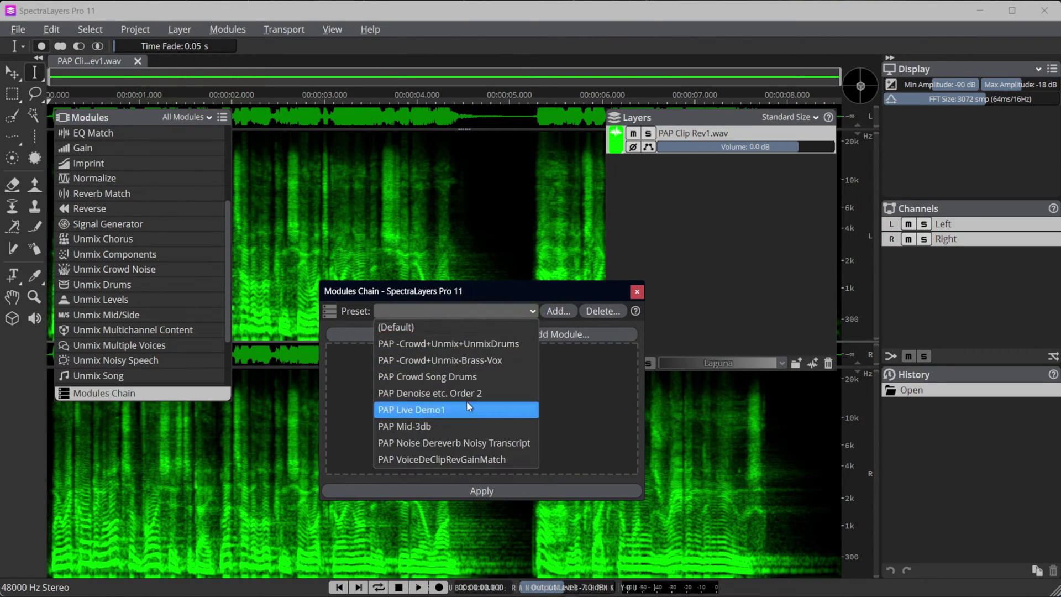
pyautogui.click(456, 310)
pyautogui.moveTo(459, 291); pyautogui.dragTo(455, 249)
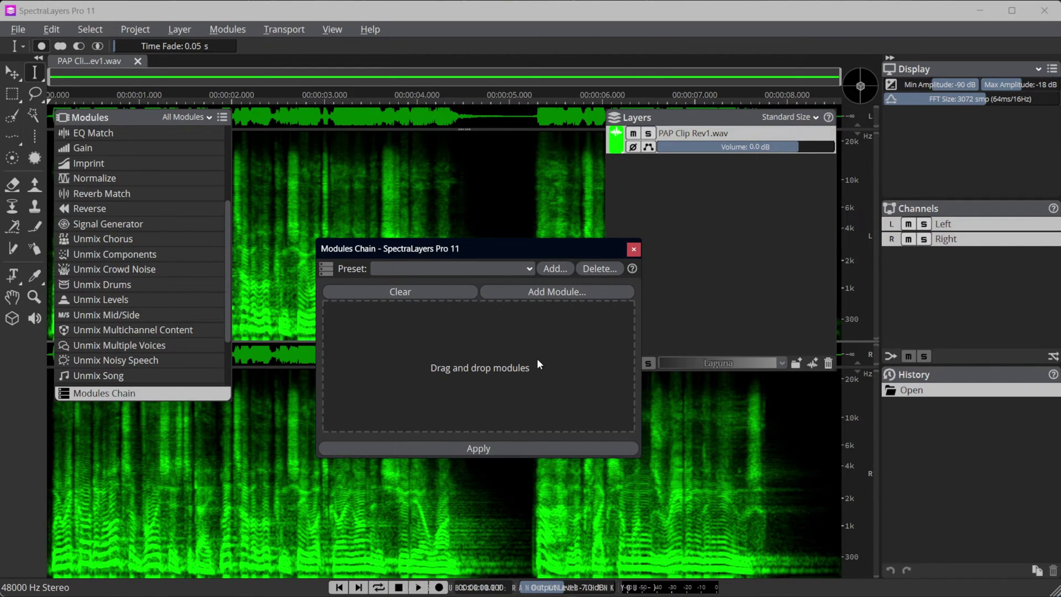
# Add the Voice DeClip module to the empty chain and review its settings and target layer option
pyautogui.click(540, 293)
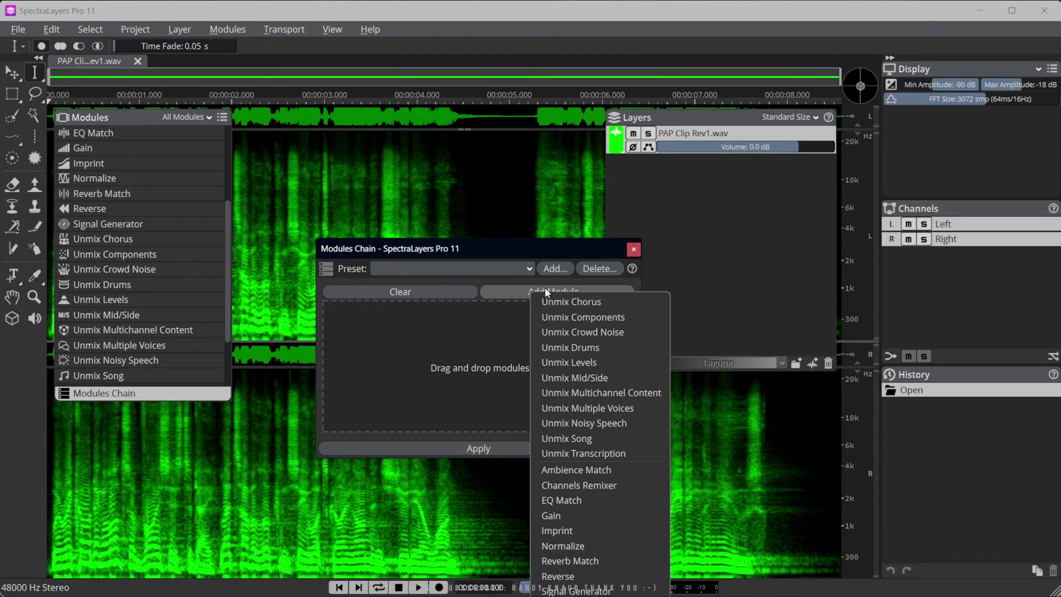
pyautogui.click(591, 561)
pyautogui.press('Return')
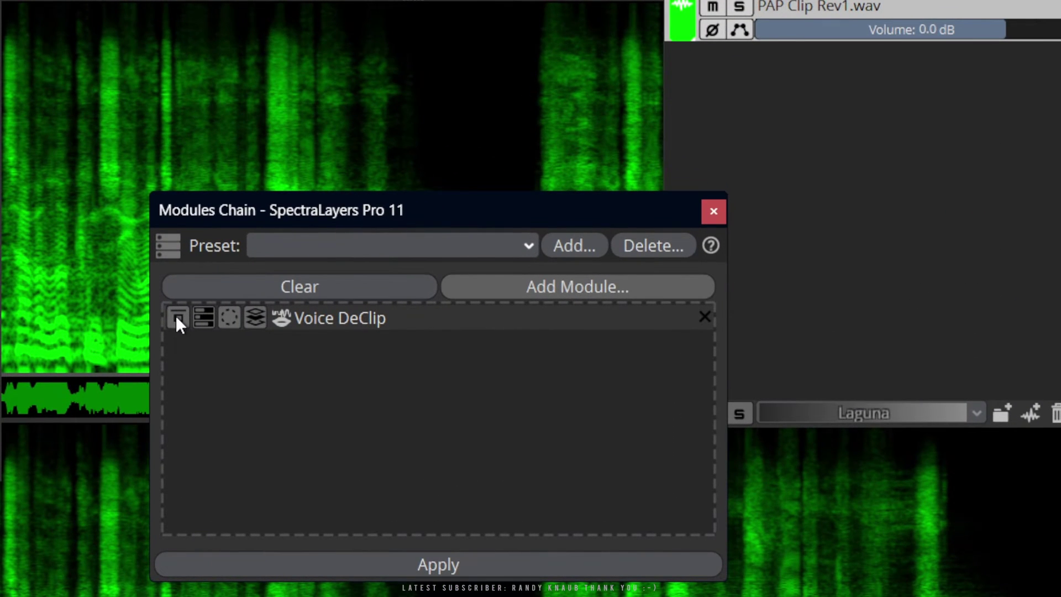
pyautogui.click(207, 323)
pyautogui.moveTo(419, 175); pyautogui.dragTo(408, 346)
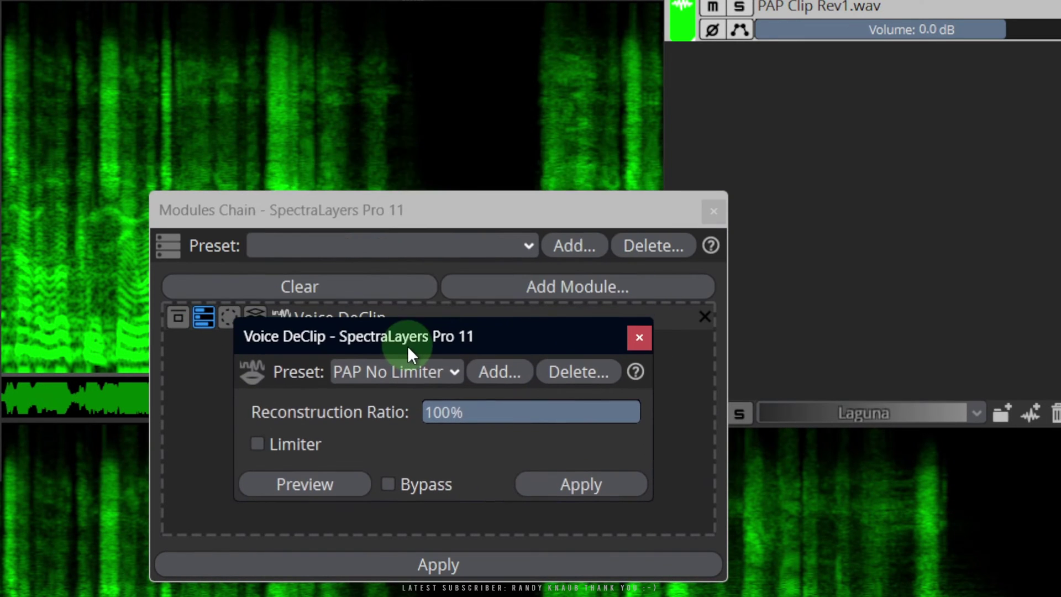
pyautogui.click(640, 340)
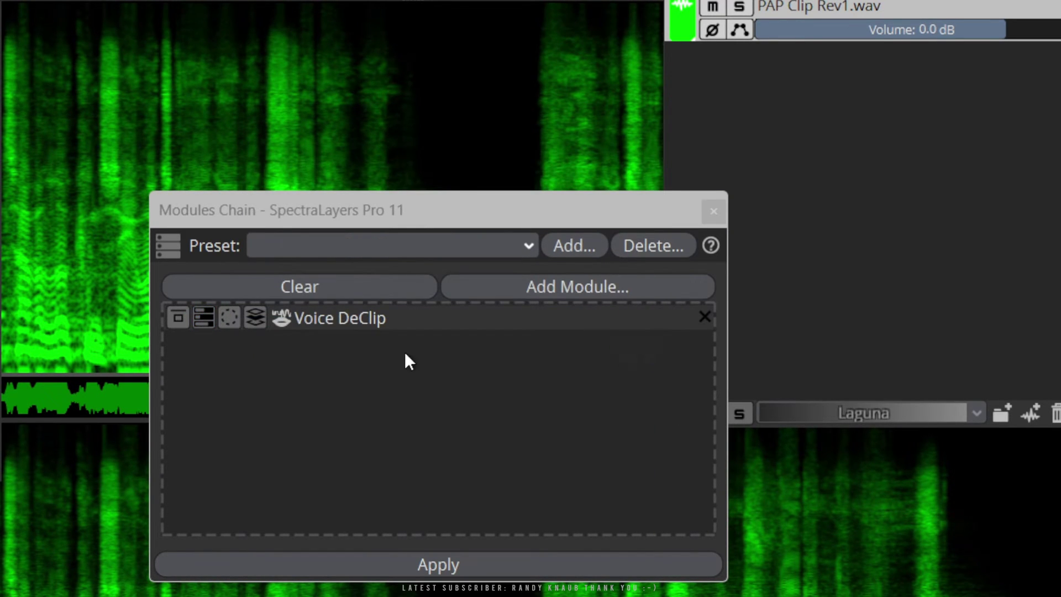
pyautogui.click(253, 320)
pyautogui.moveTo(483, 228); pyautogui.dragTo(450, 230)
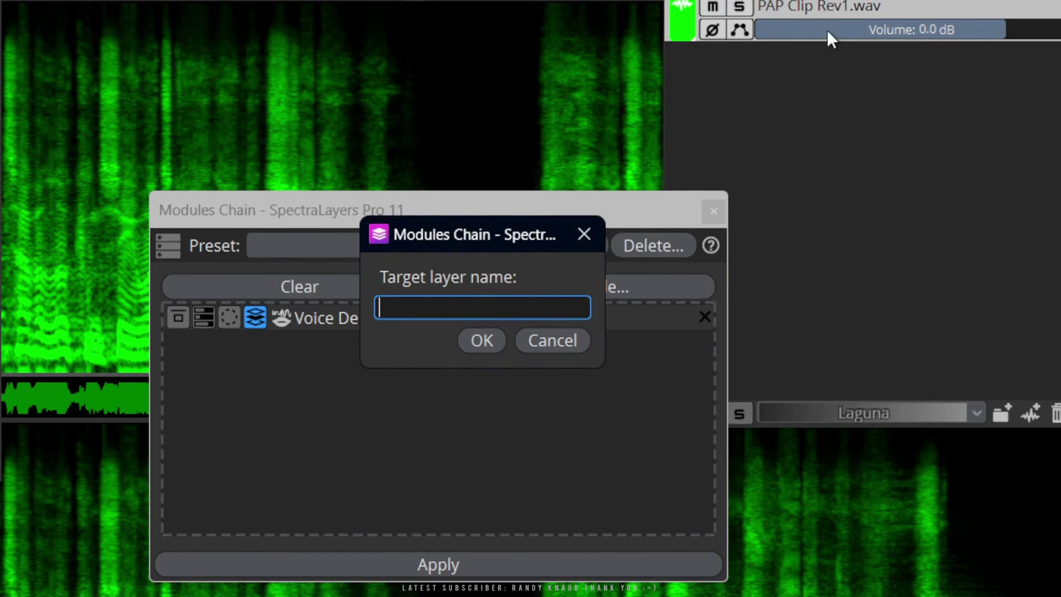
pyautogui.click(550, 344)
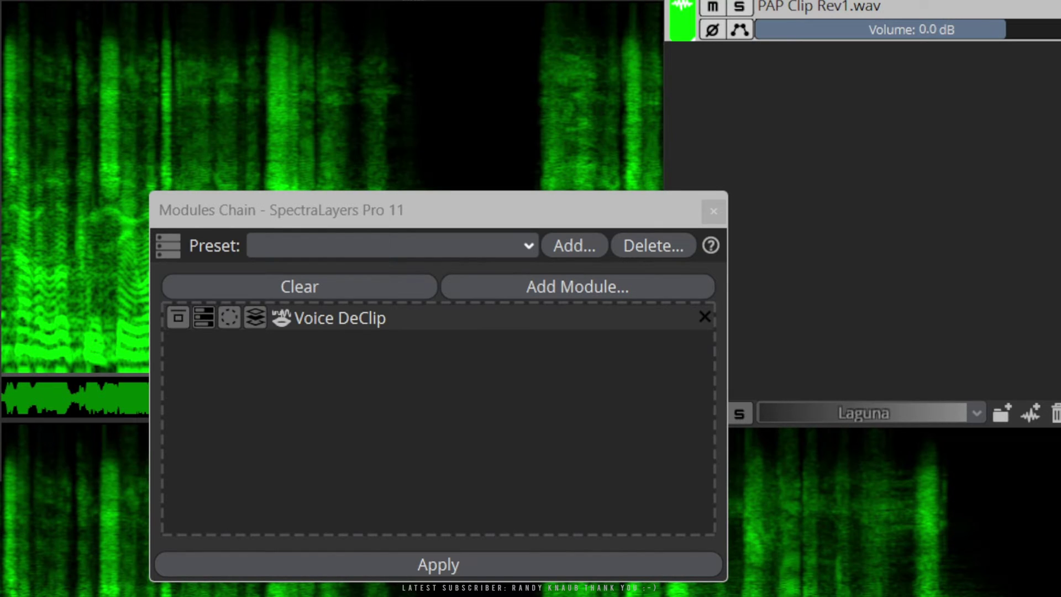
# Add a Gain module after Voice DeClip in the chain and set its gain to -6.0 dB
pyautogui.click(559, 291)
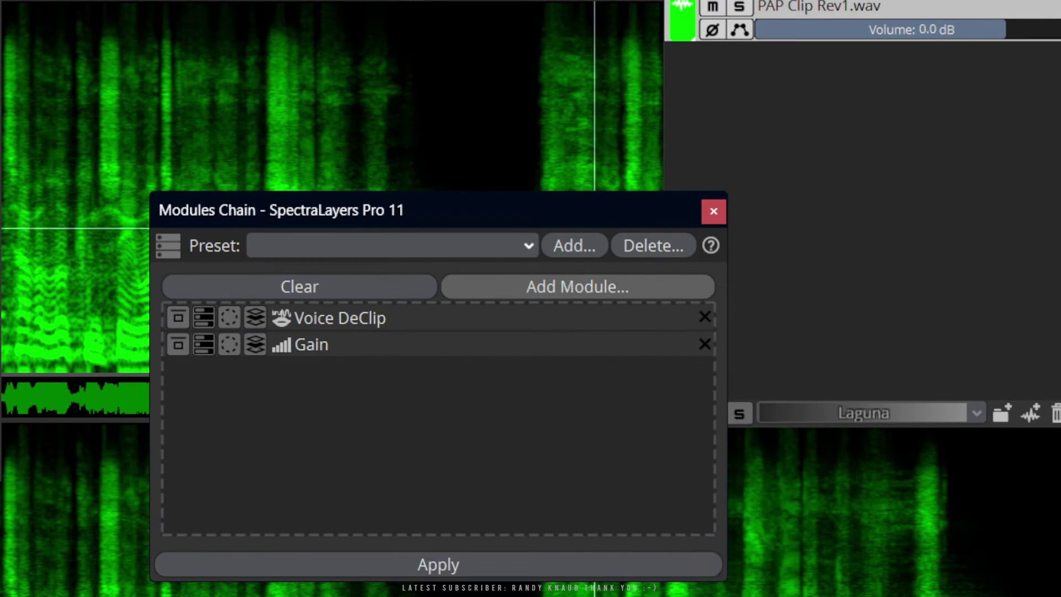
pyautogui.click(304, 347)
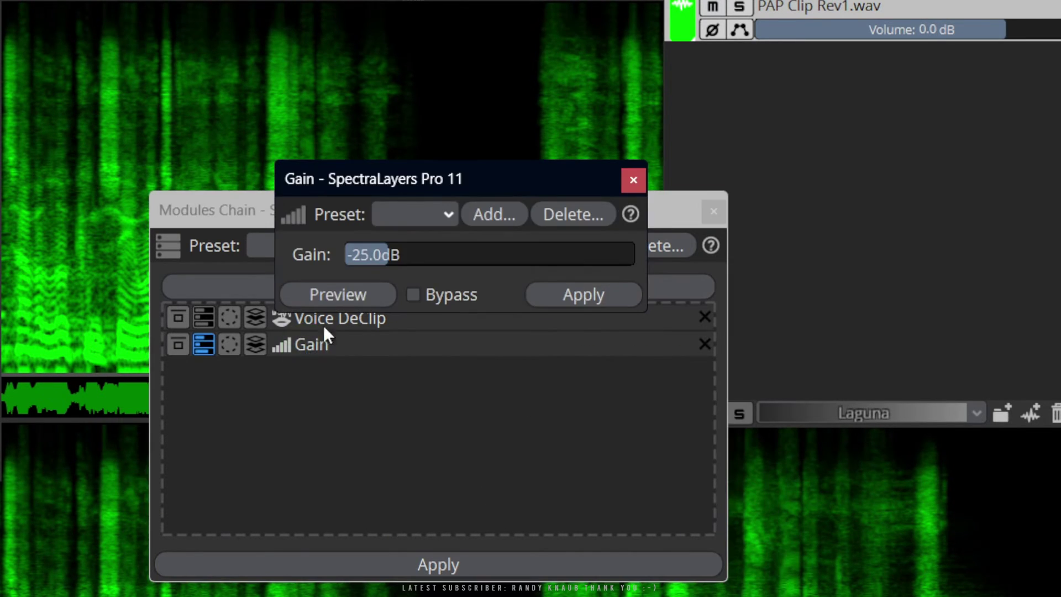
pyautogui.moveTo(367, 254); pyautogui.dragTo(573, 253)
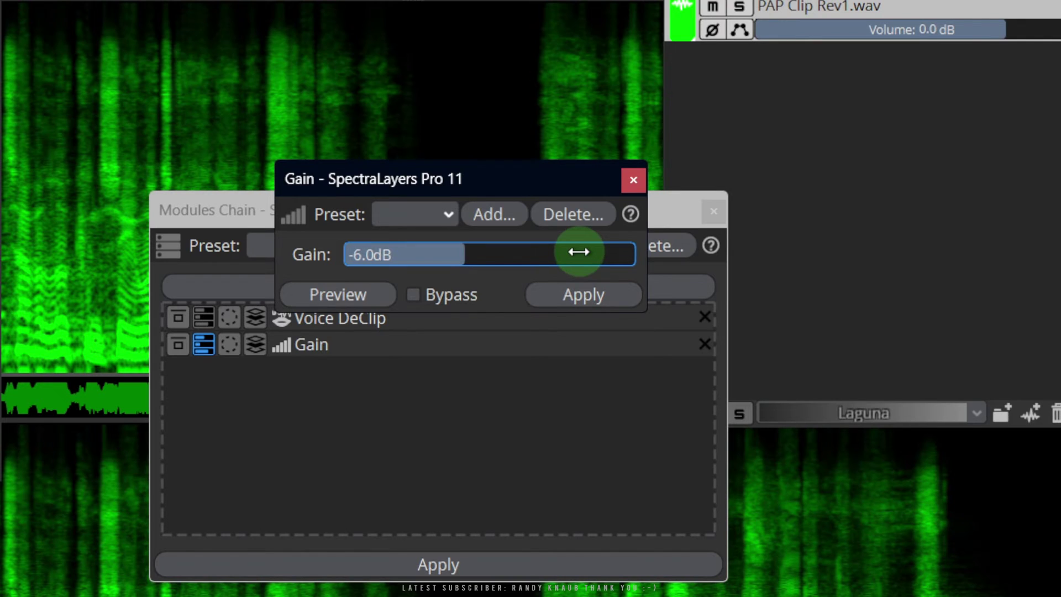
pyautogui.click(633, 182)
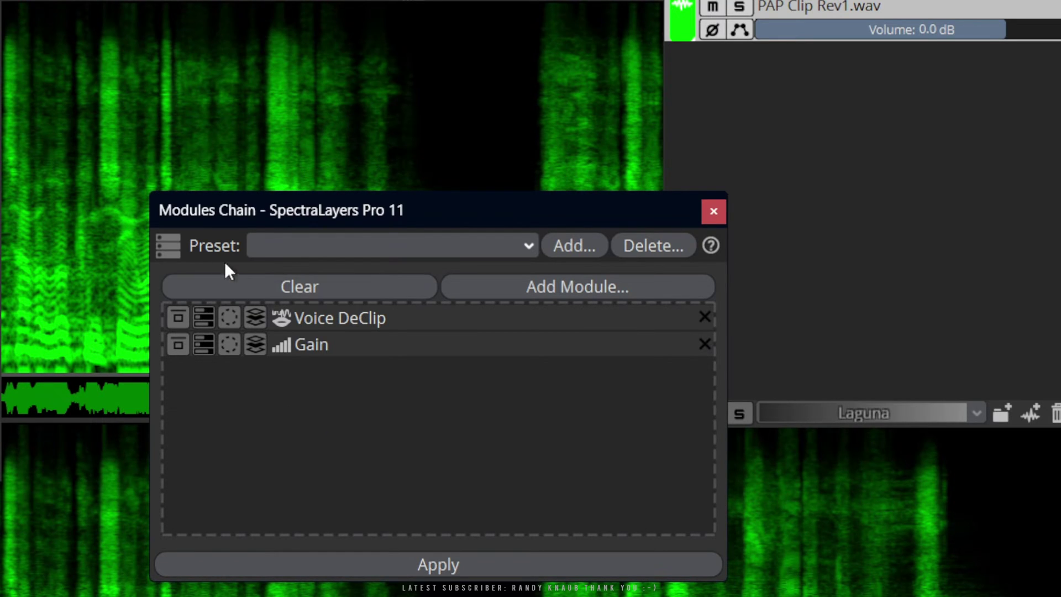
# Add a DeReverb module after Gain in the chain and review its target layer option and reduction settings
pyautogui.click(551, 294)
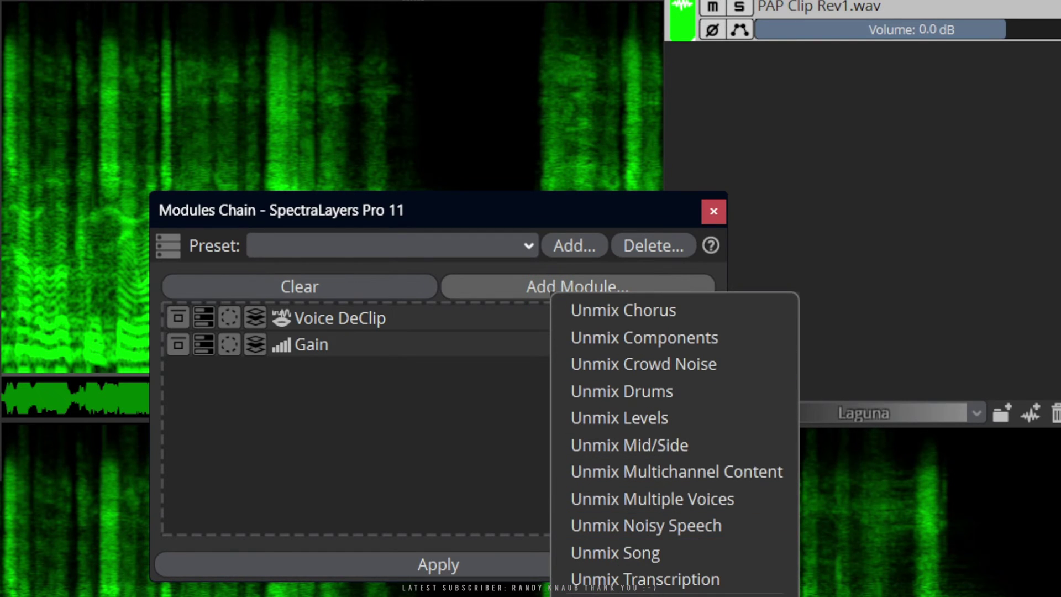
pyautogui.click(624, 310)
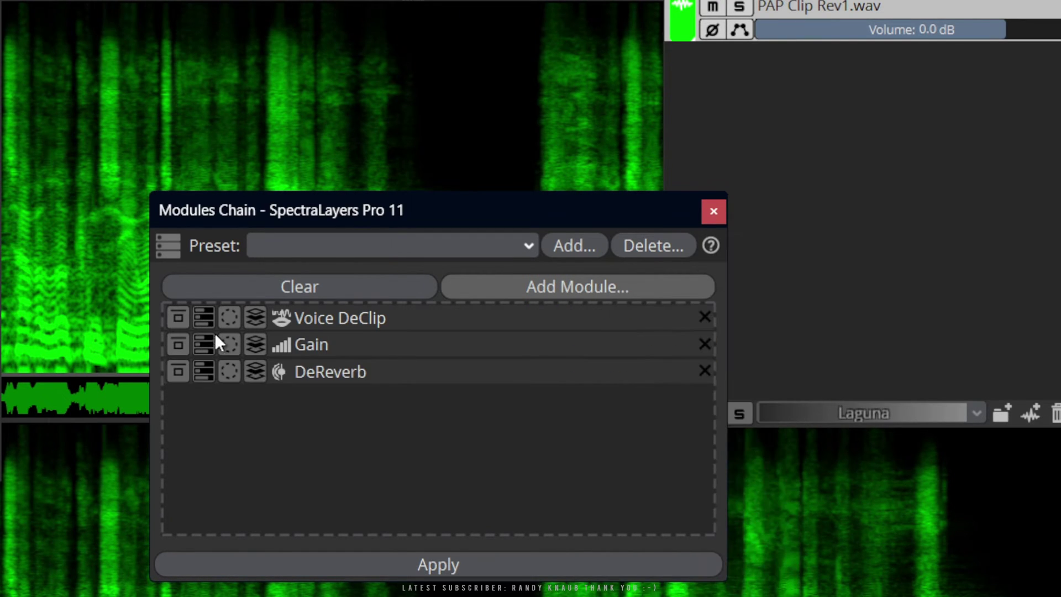
pyautogui.click(258, 375)
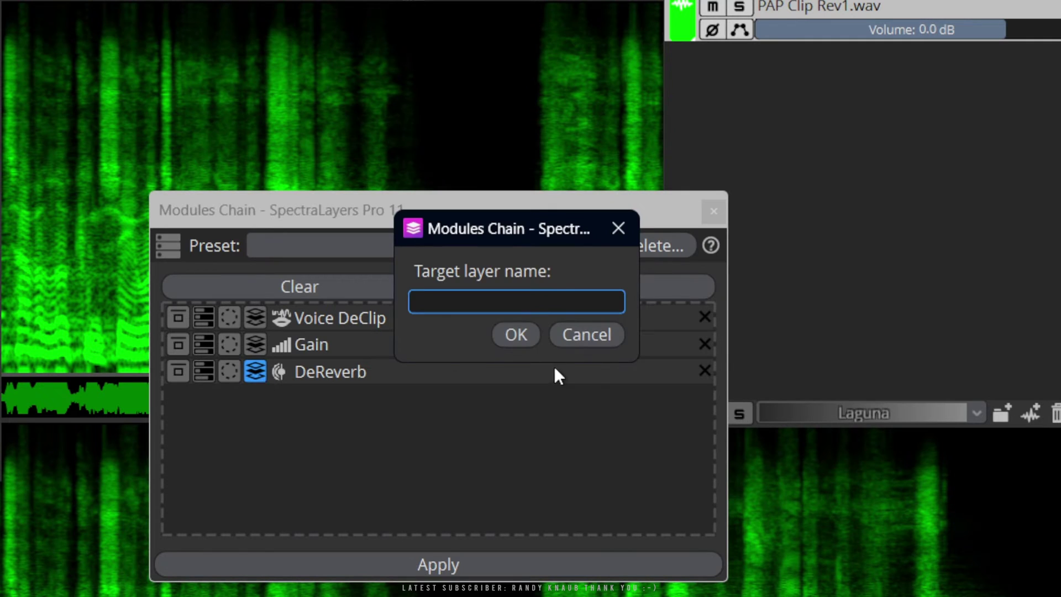
pyautogui.click(605, 336)
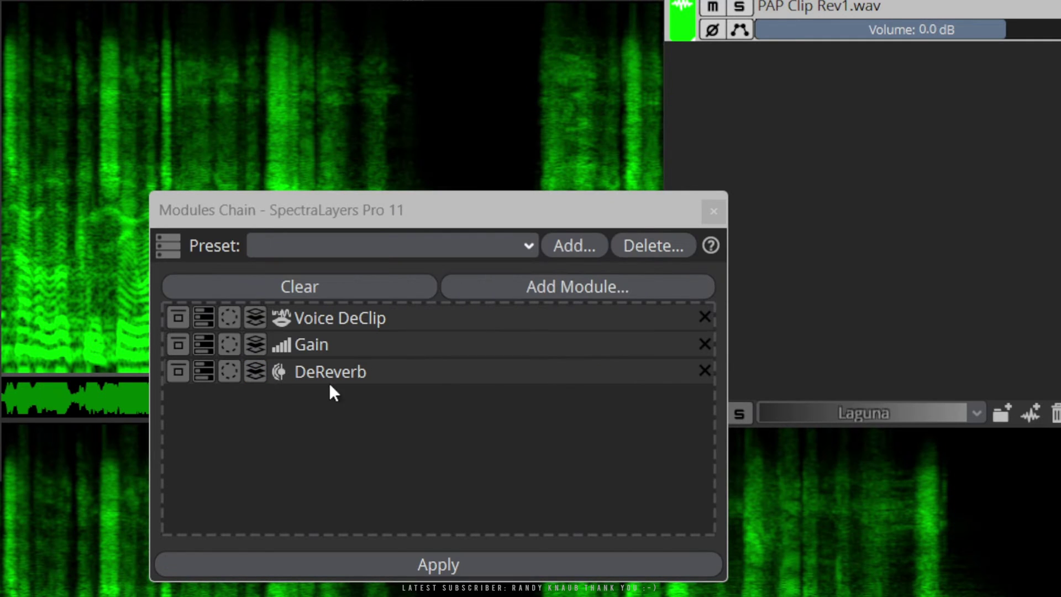
pyautogui.click(203, 372)
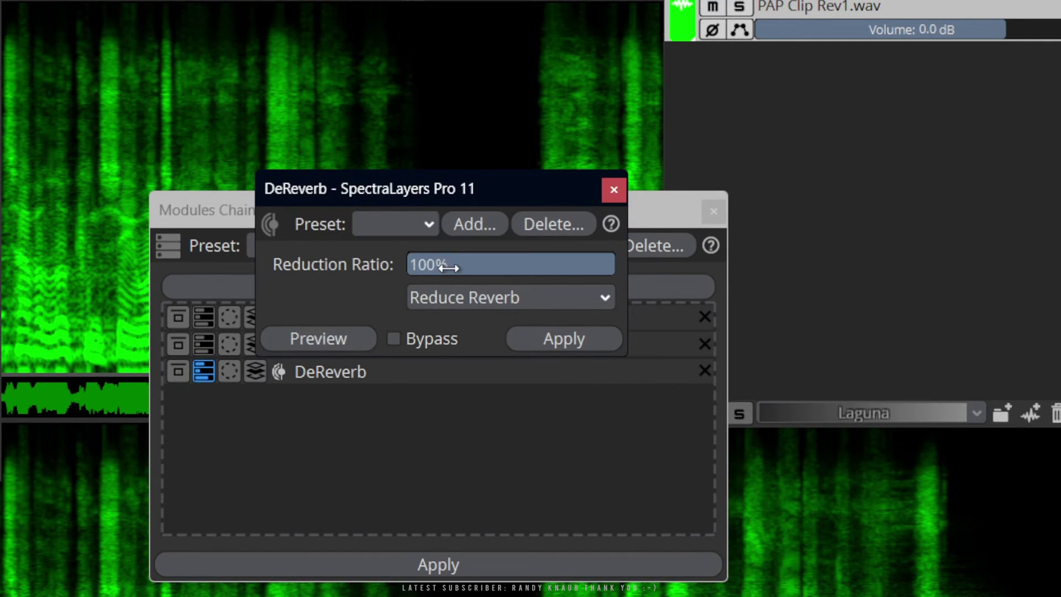
pyautogui.click(426, 227)
pyautogui.click(316, 271)
pyautogui.click(614, 191)
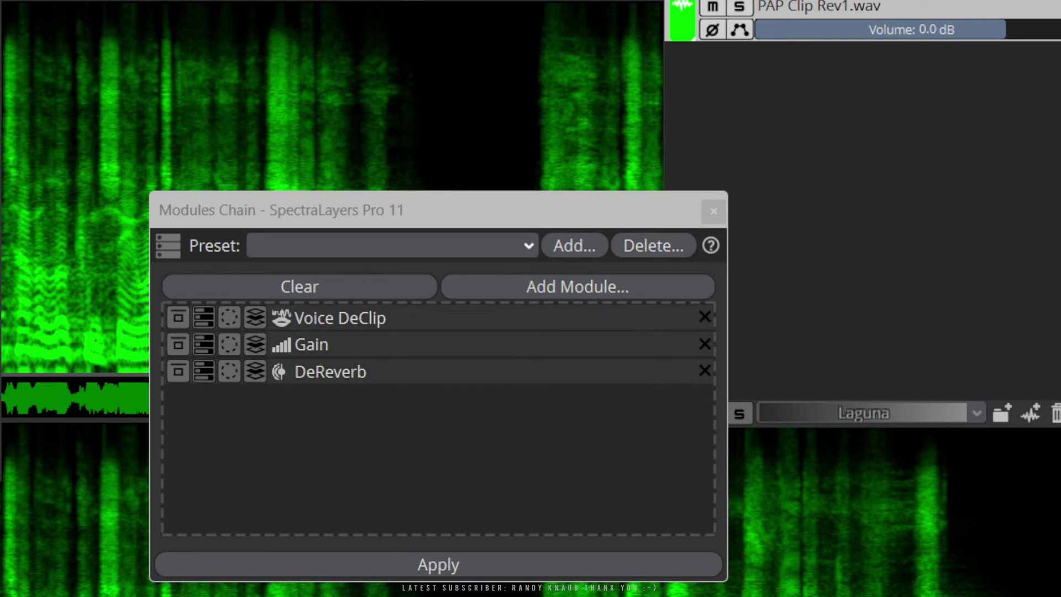
# Add an EQ Match module after DeReverb in the chain and set its match ratio to 70%
pyautogui.click(575, 287)
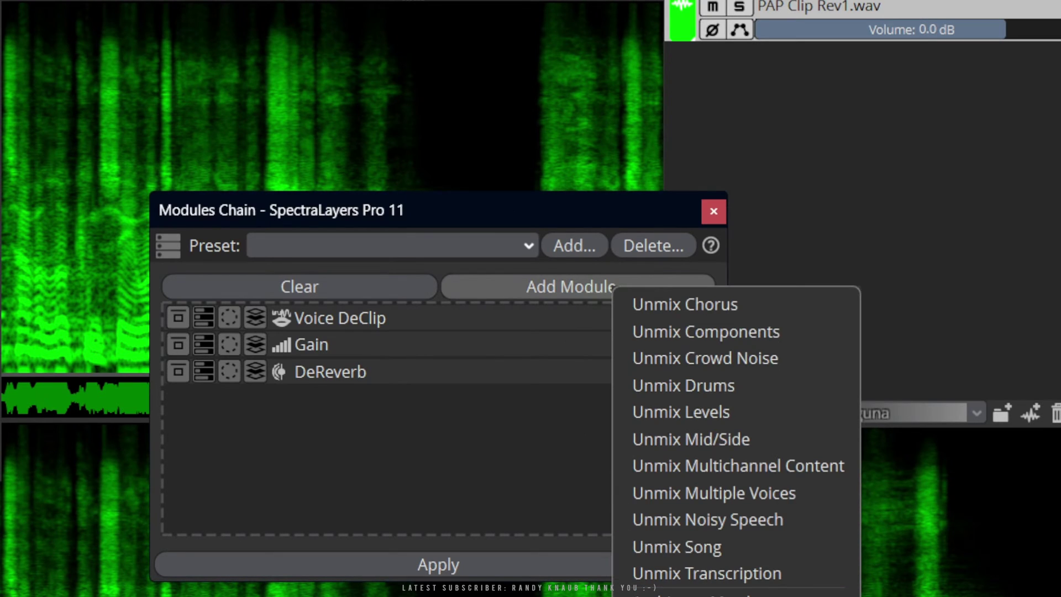
pyautogui.click(685, 385)
pyautogui.click(256, 397)
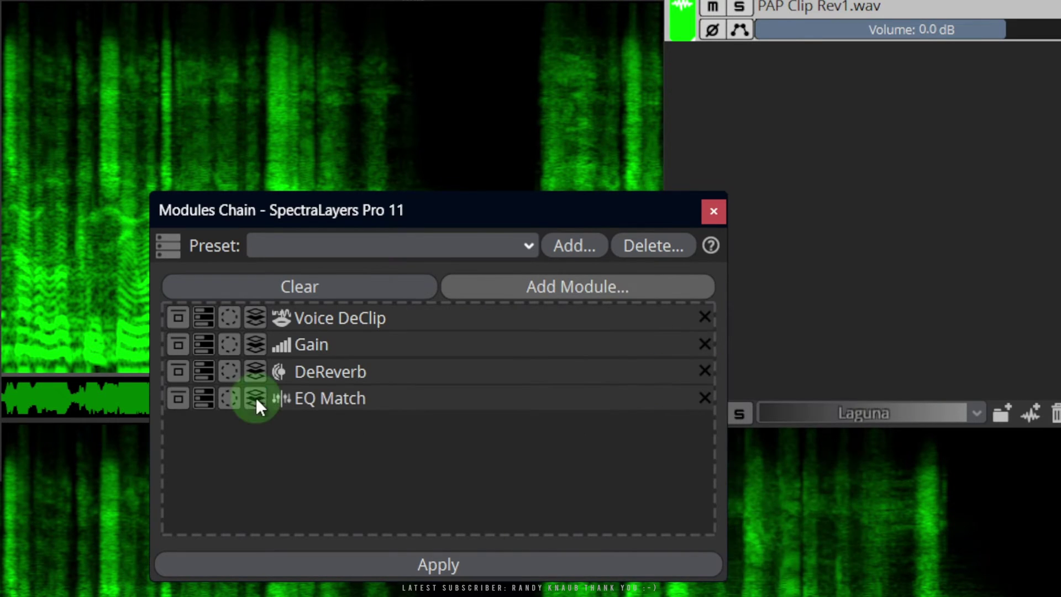
pyautogui.click(601, 332)
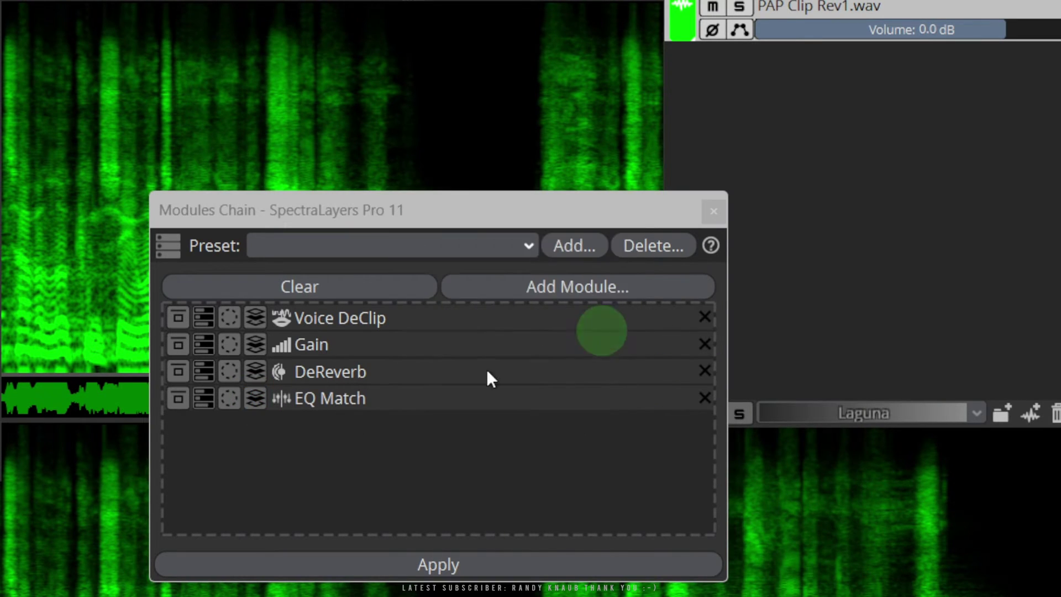
pyautogui.click(204, 398)
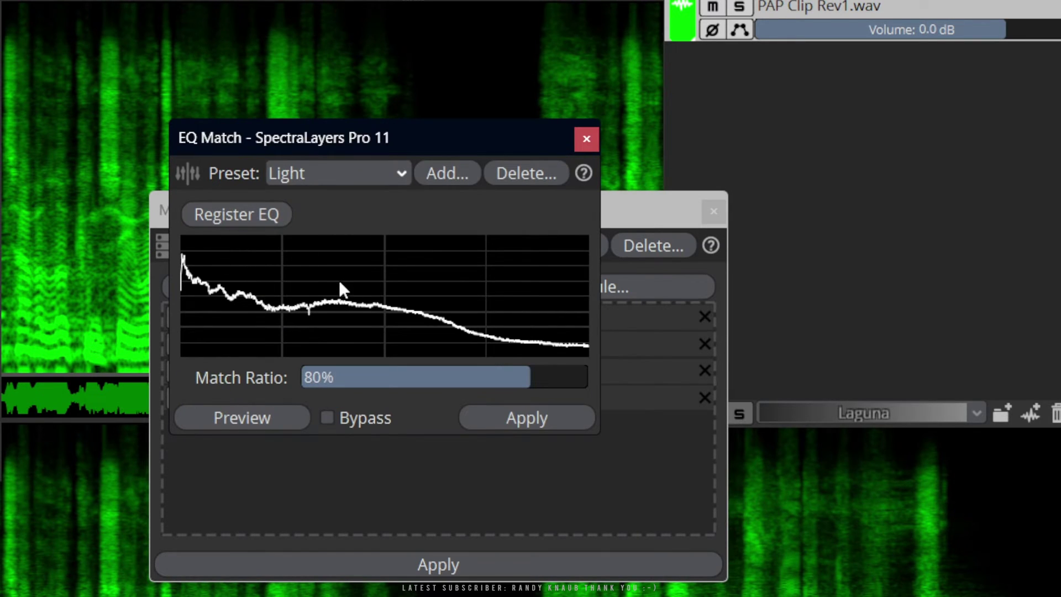
pyautogui.moveTo(497, 377); pyautogui.dragTo(459, 381)
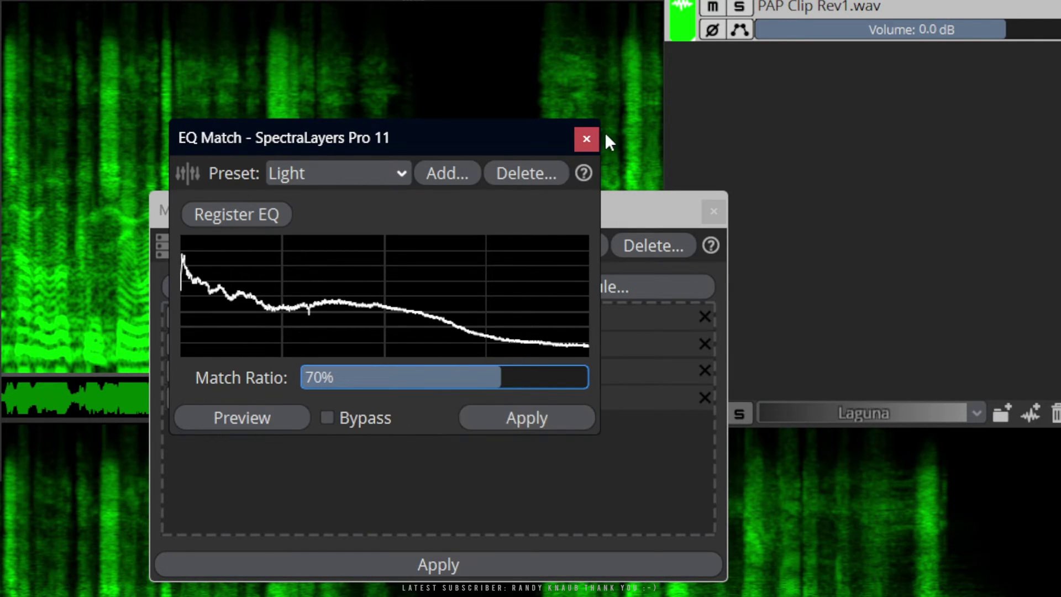
pyautogui.click(587, 138)
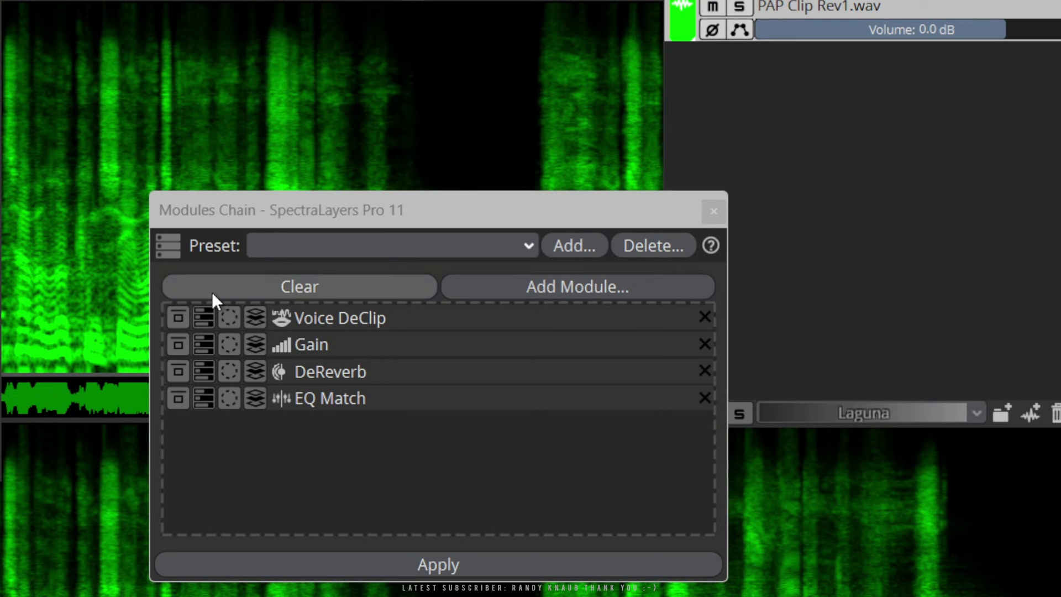
# Add a DeEss module after EQ Match in the chain and set its reduction ratio to 50%
pyautogui.click(590, 288)
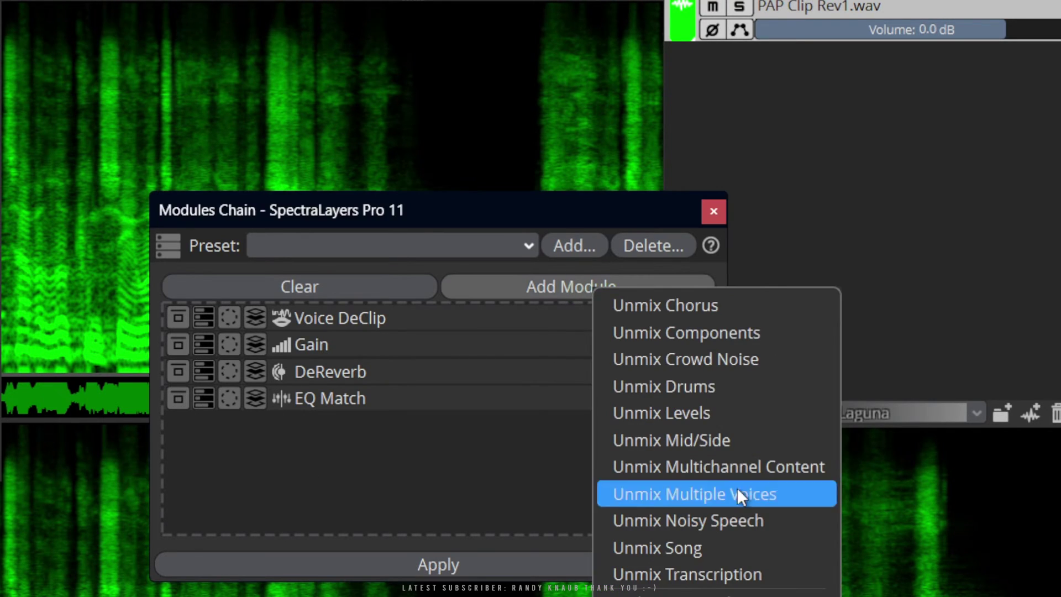
pyautogui.click(685, 593)
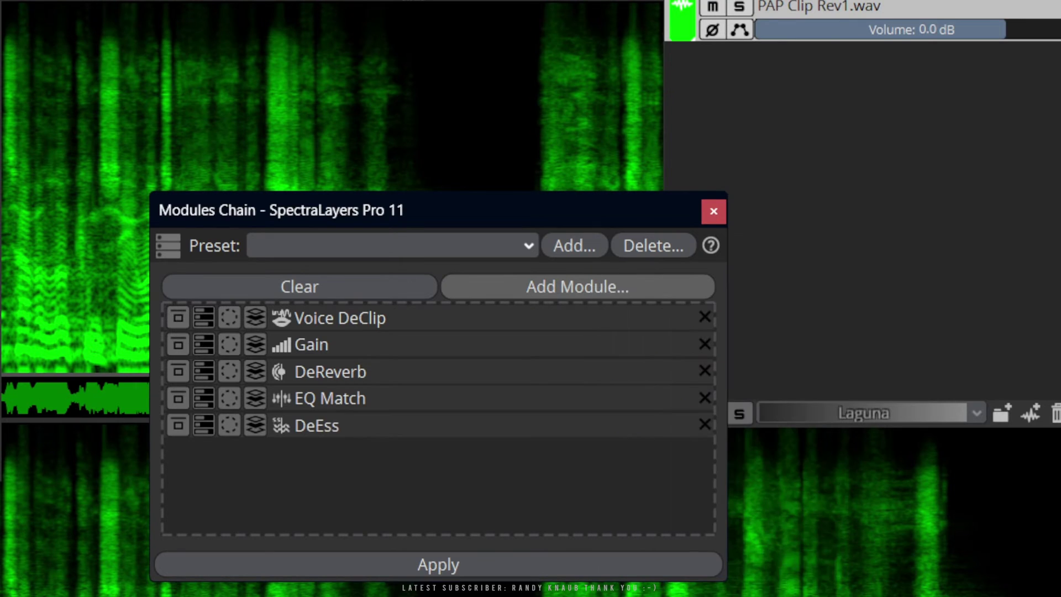
pyautogui.click(255, 425)
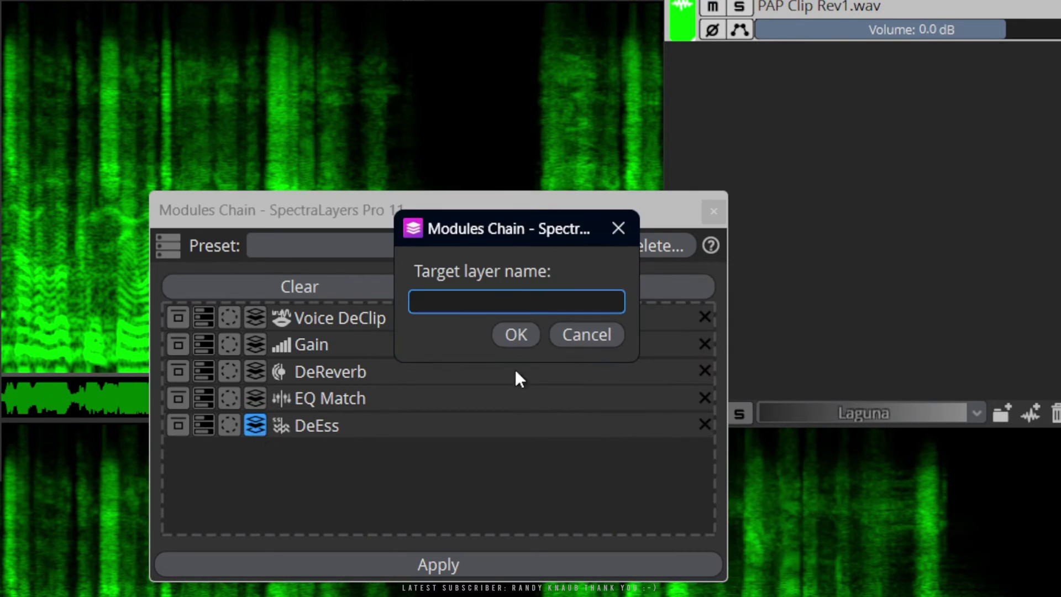
pyautogui.click(572, 336)
pyautogui.click(203, 424)
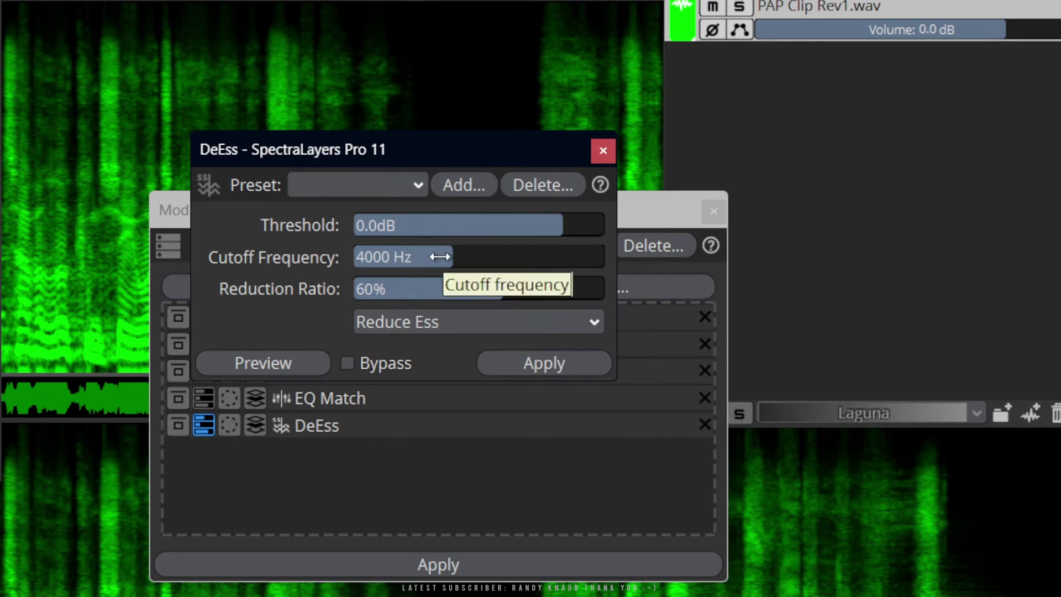
pyautogui.moveTo(485, 287); pyautogui.dragTo(431, 286)
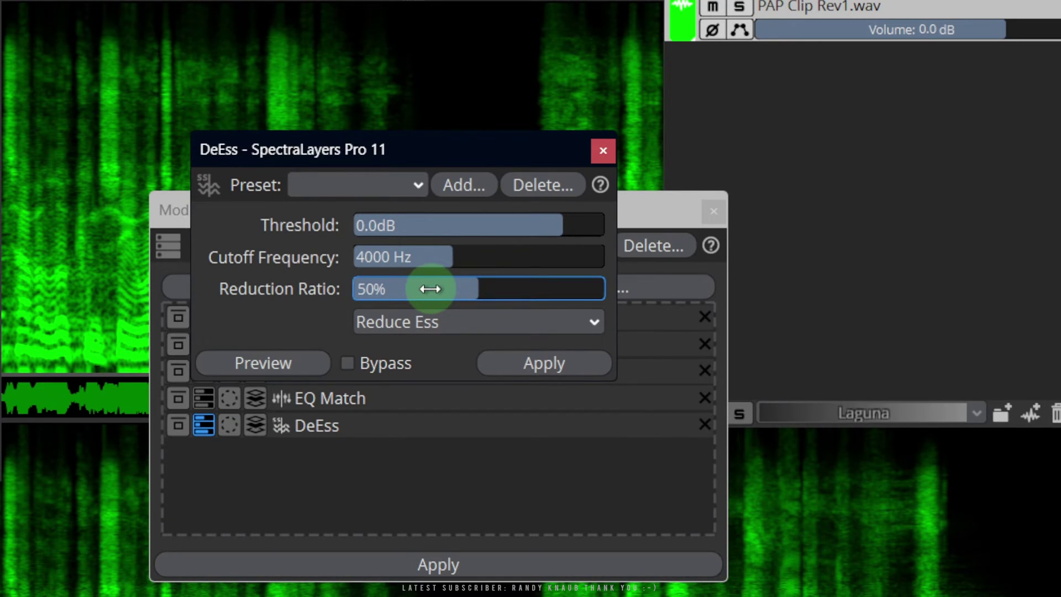
pyautogui.click(603, 150)
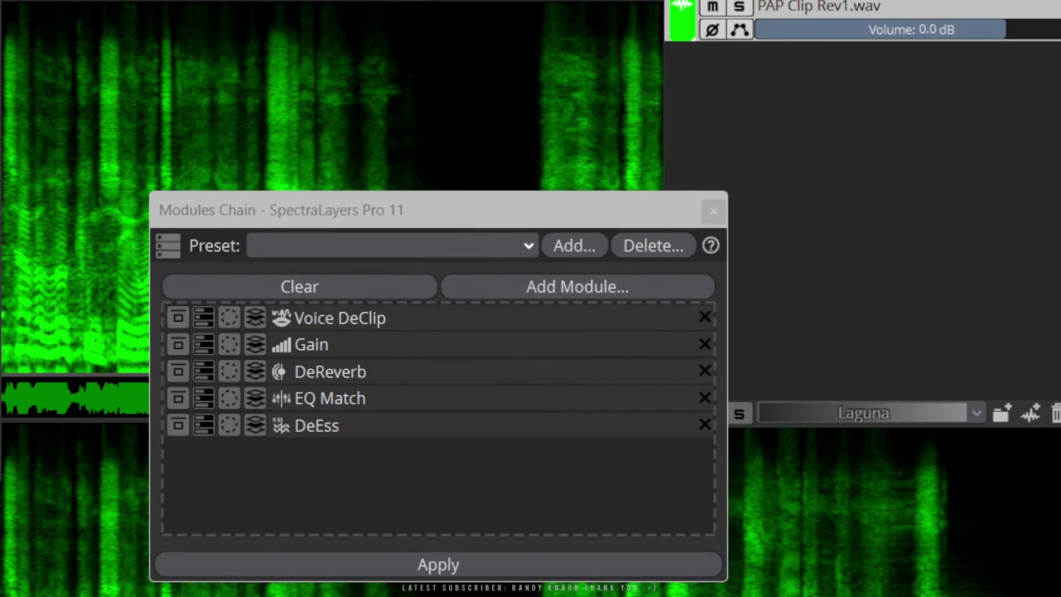
# Add an Unmix Noisy Speech module after DeEss in the chain and review its settings and target layer option
pyautogui.click(549, 290)
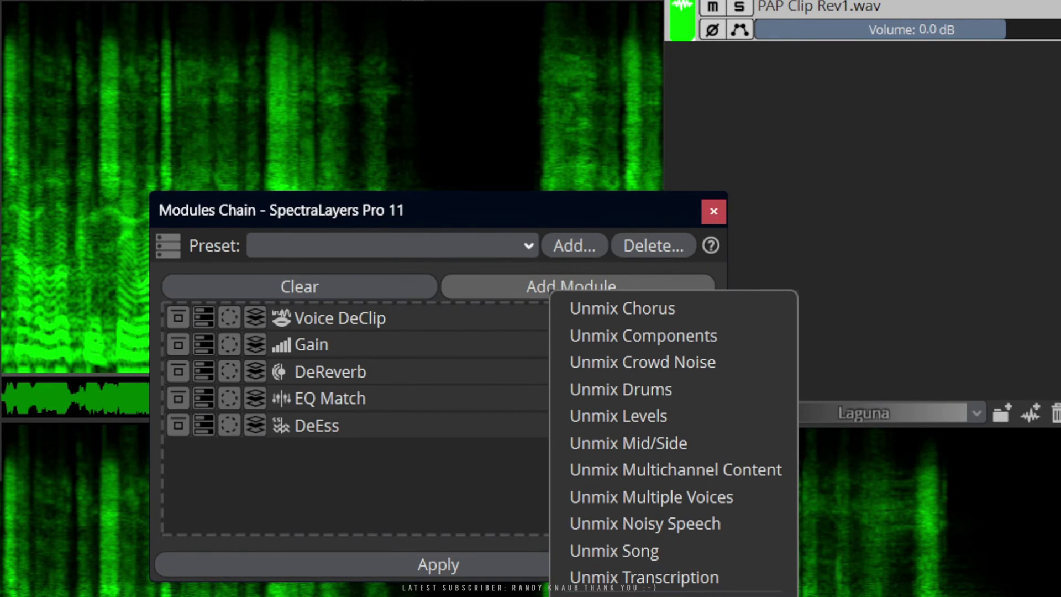
pyautogui.click(667, 526)
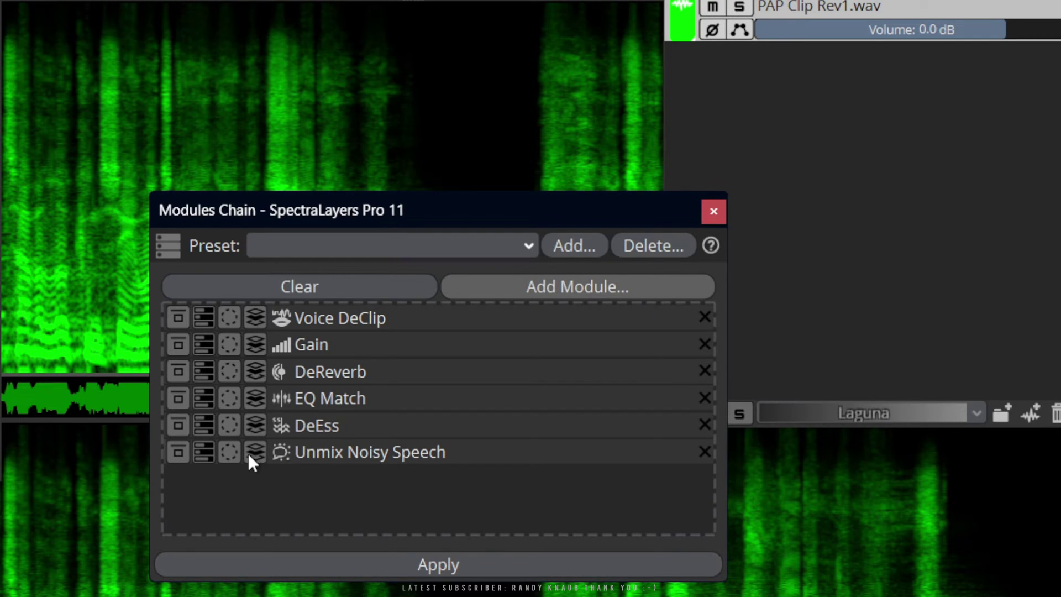
pyautogui.doubleClick(297, 453)
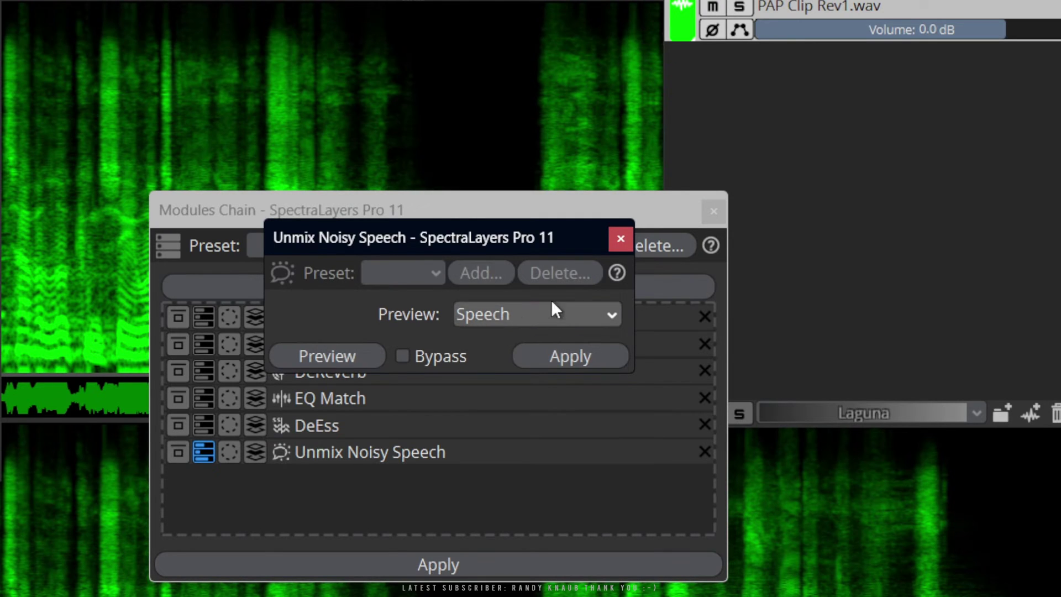
pyautogui.click(623, 235)
pyautogui.click(255, 452)
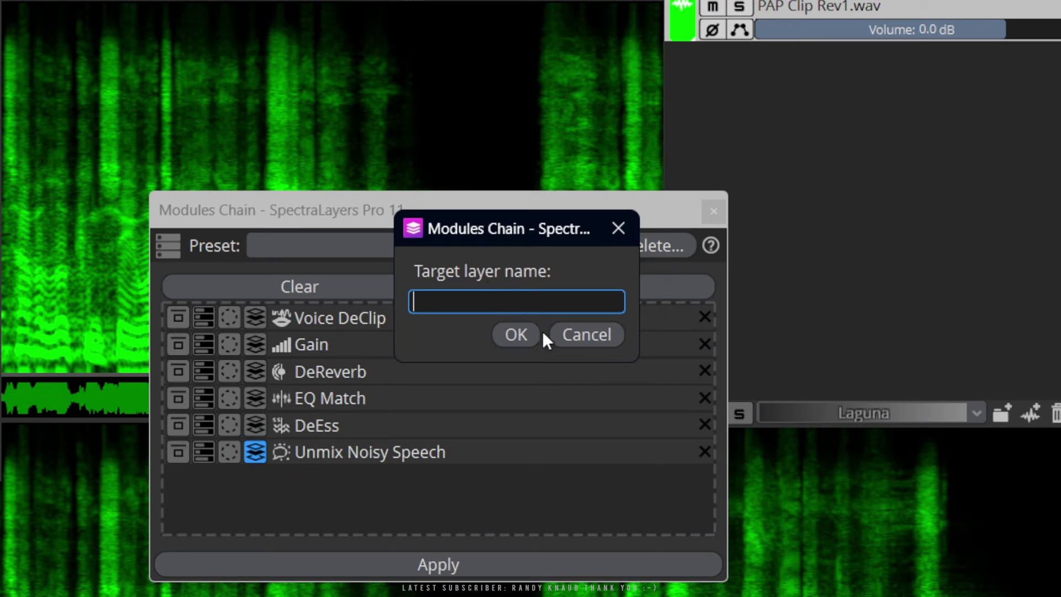
pyautogui.click(589, 335)
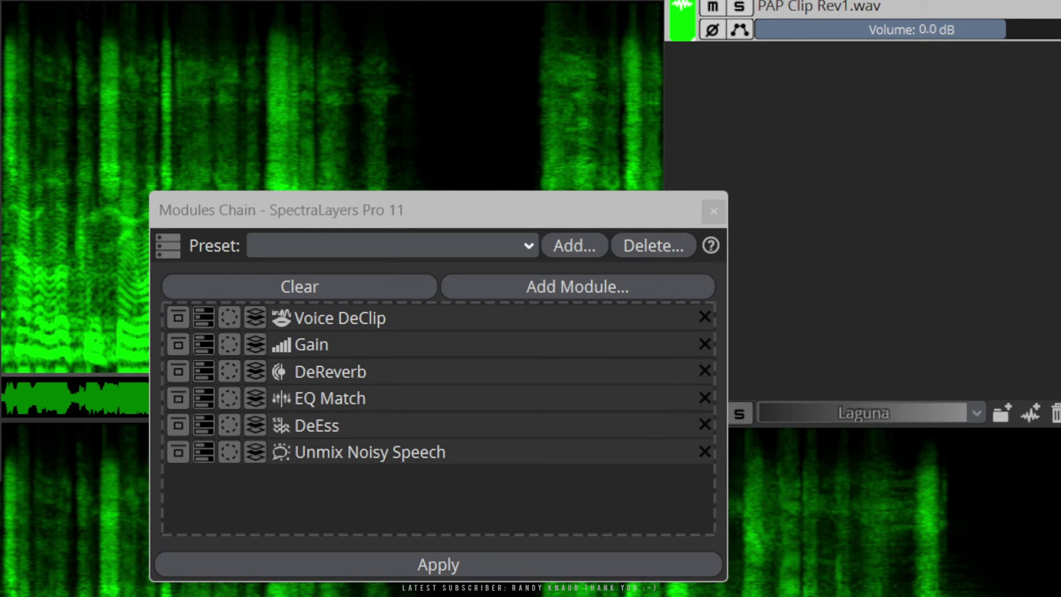
# Add an Unmix Mid/Side module at the end of the chain, target it at the Speech layer, and review its mode
pyautogui.click(523, 291)
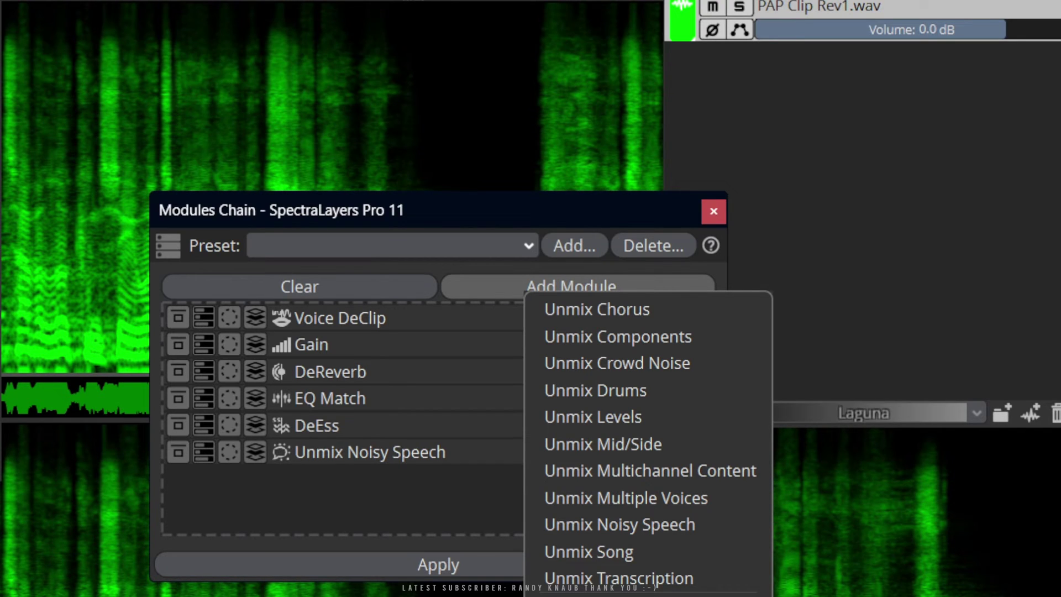
pyautogui.click(621, 441)
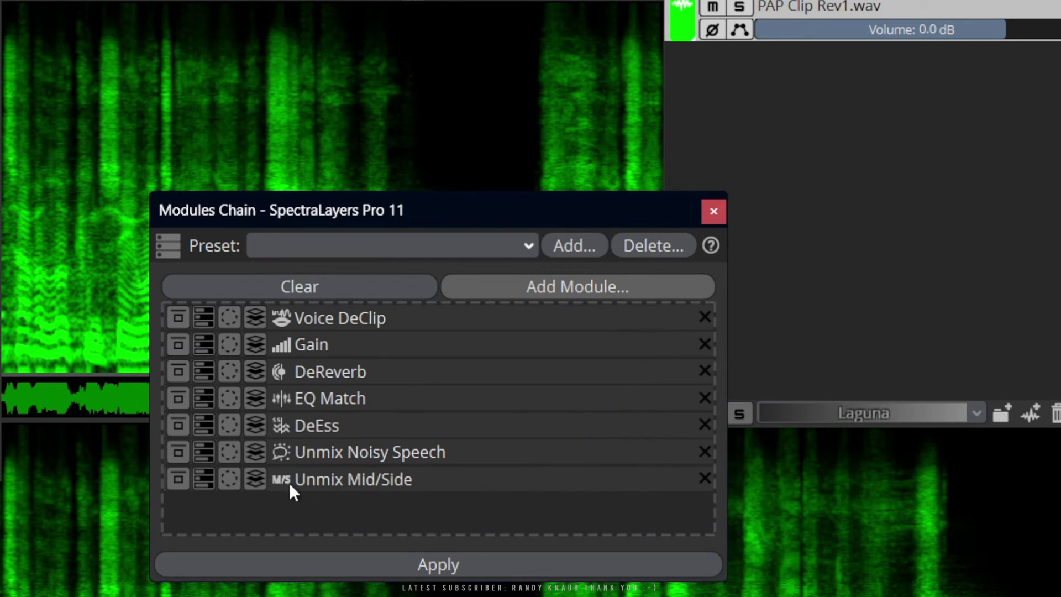
pyautogui.click(256, 478)
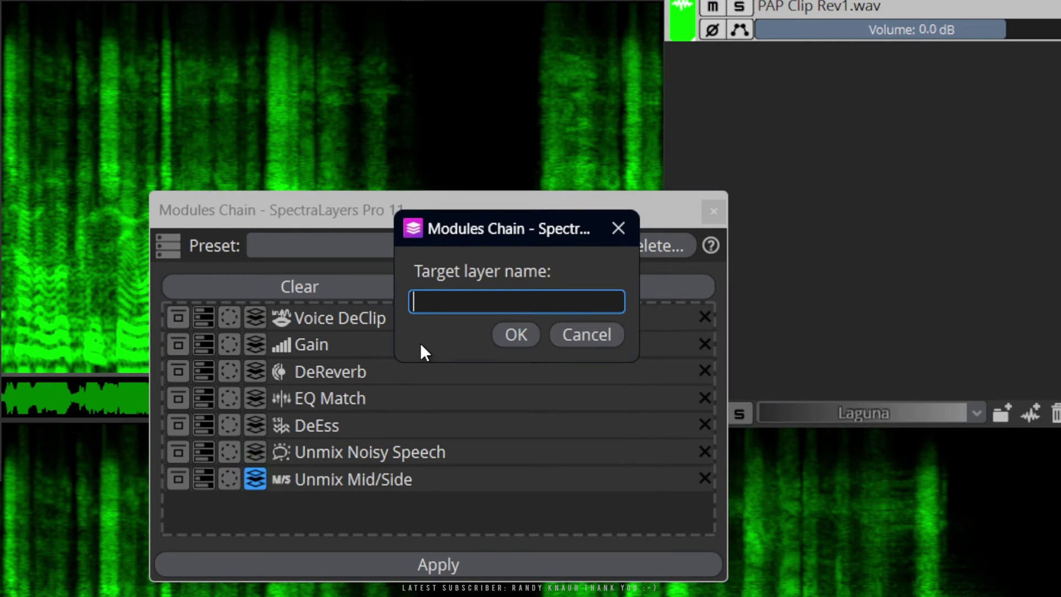
pyautogui.write('Speech')
pyautogui.click(530, 338)
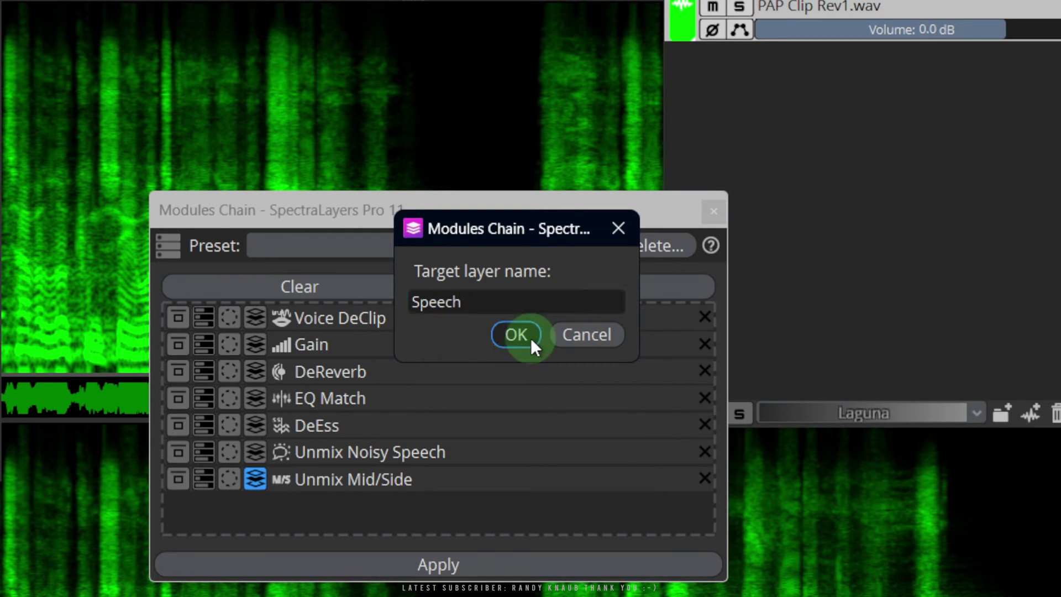
pyautogui.click(202, 479)
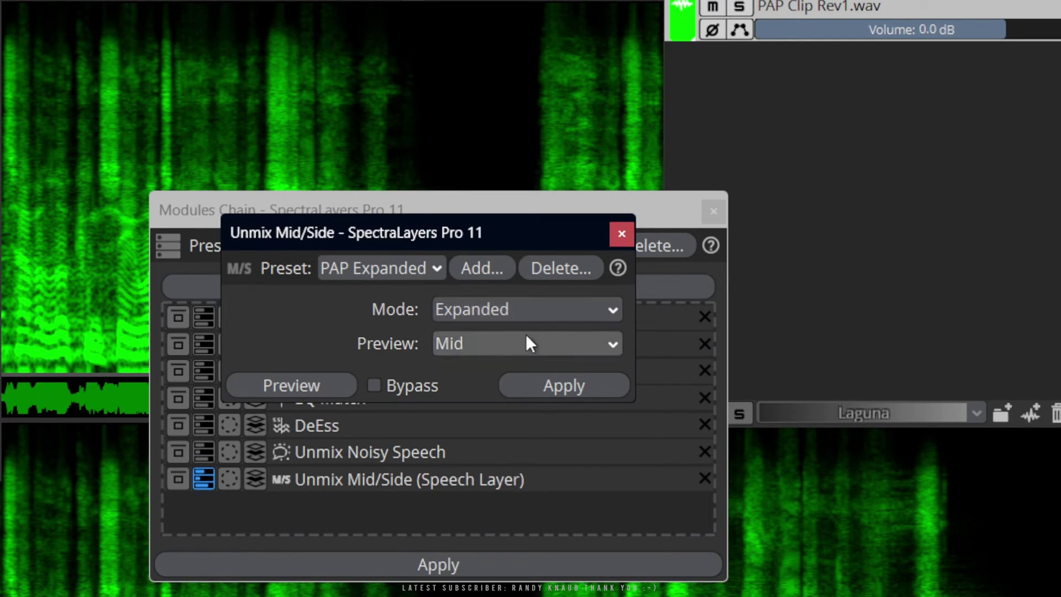
pyautogui.click(619, 235)
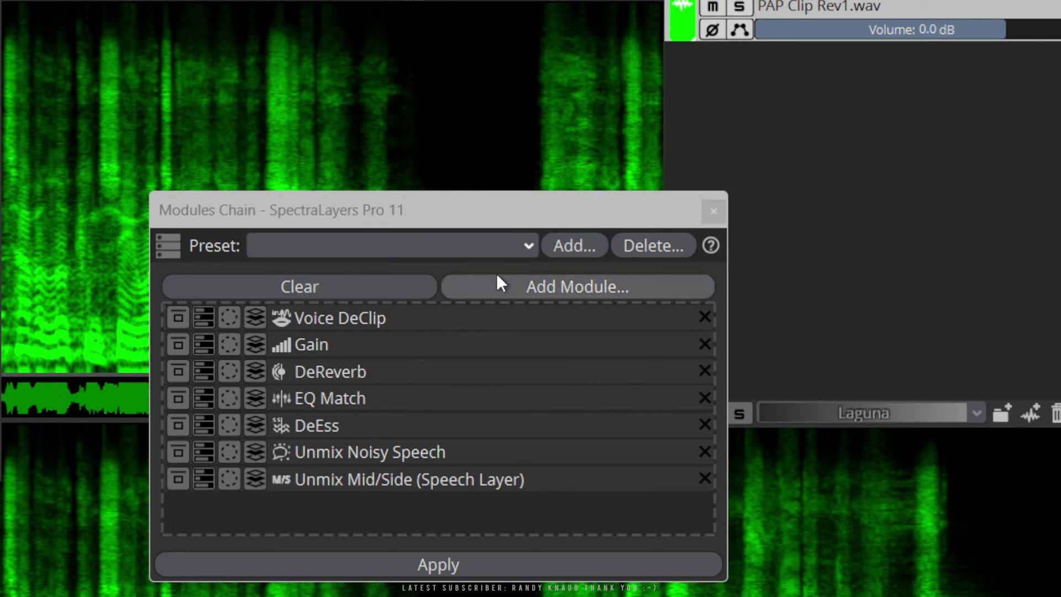
# Save the modules chain as a new preset named "PAP Live SL11 Clipped"
pyautogui.click(572, 246)
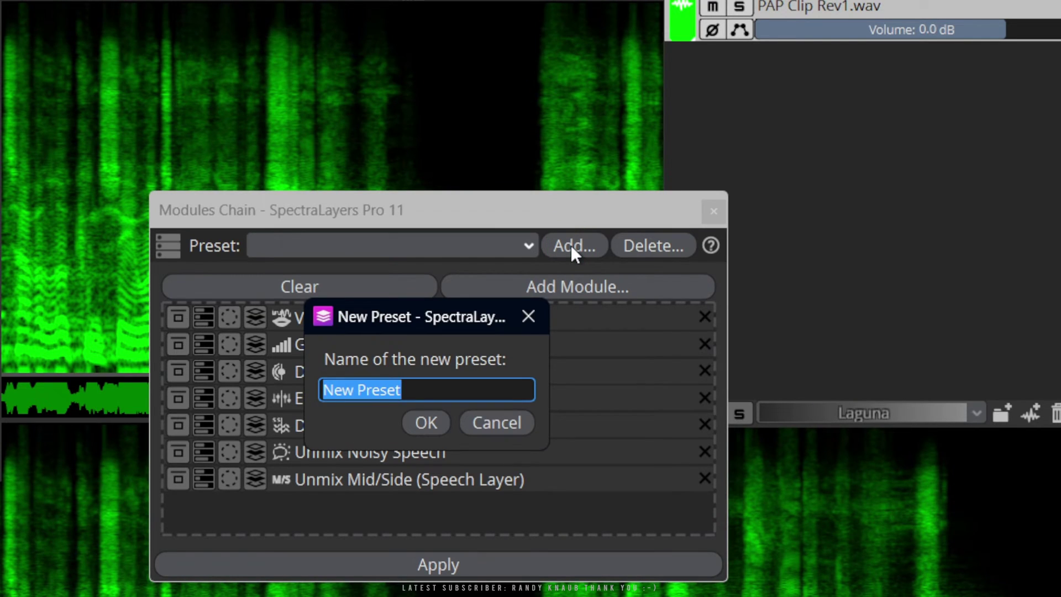
pyautogui.write('PAP Live ')
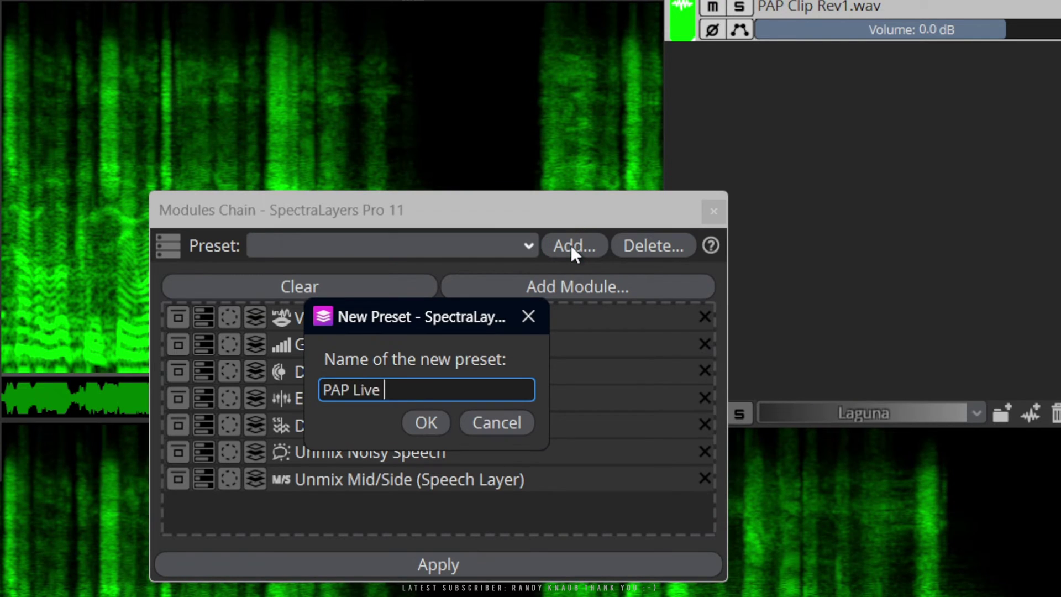
pyautogui.write('SL11 Clipped')
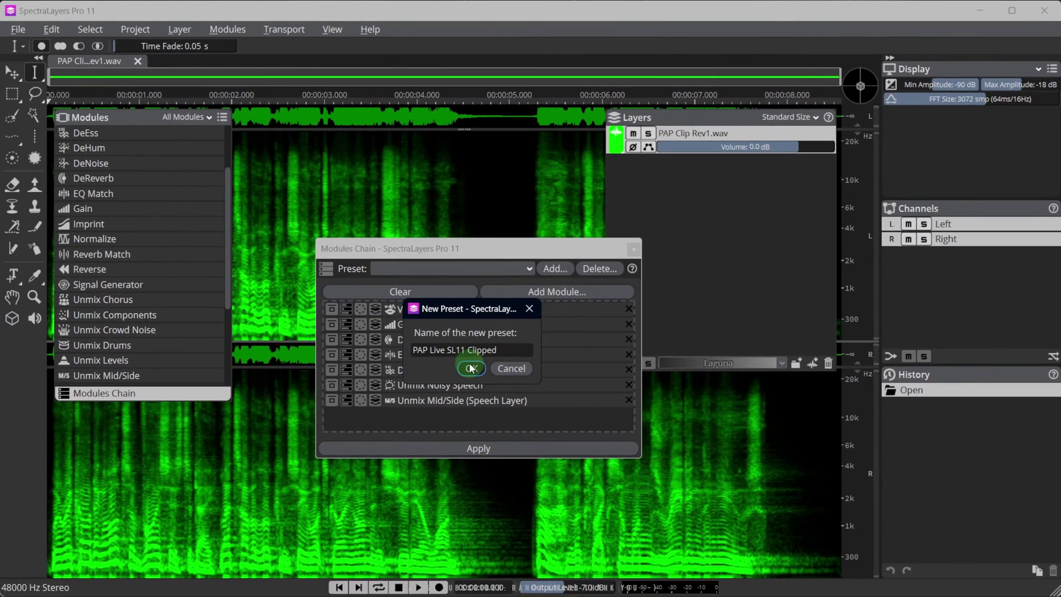
pyautogui.click(425, 423)
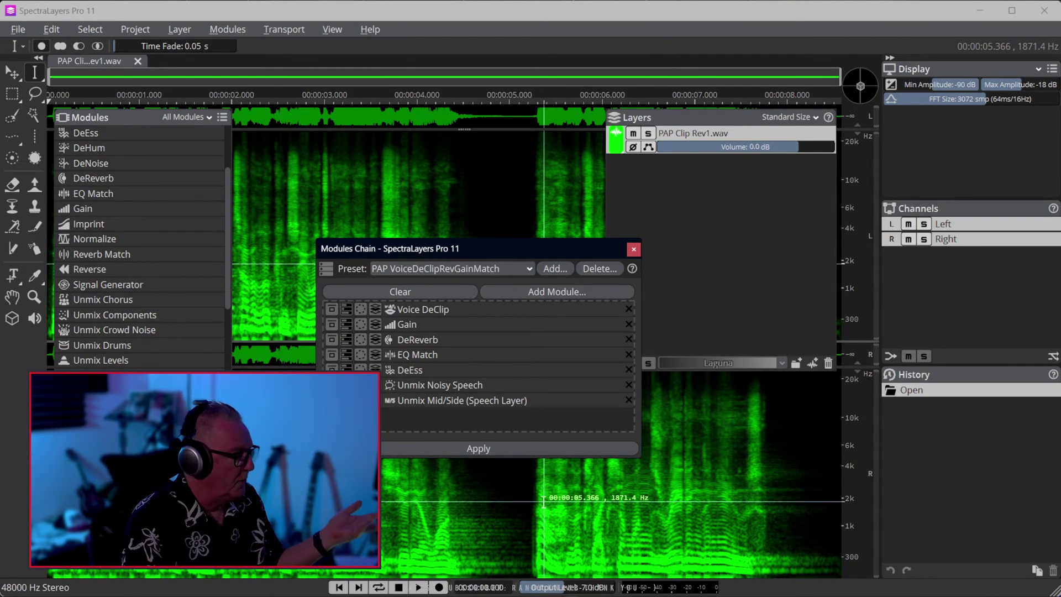
# Play the unprocessed PAP Clip Rev1.wav from the start
pyautogui.click(339, 587)
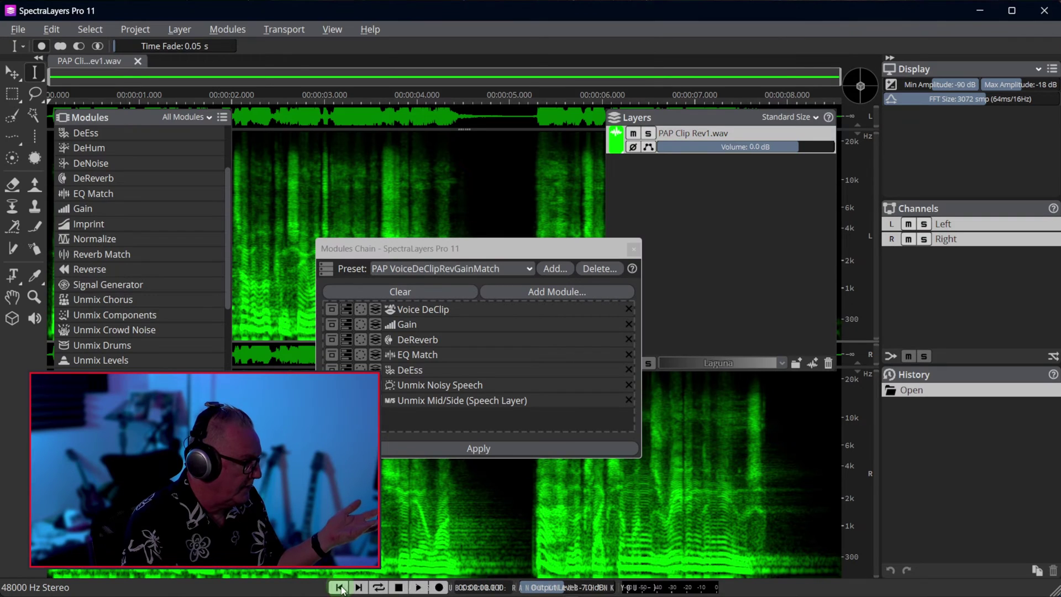
pyautogui.click(420, 587)
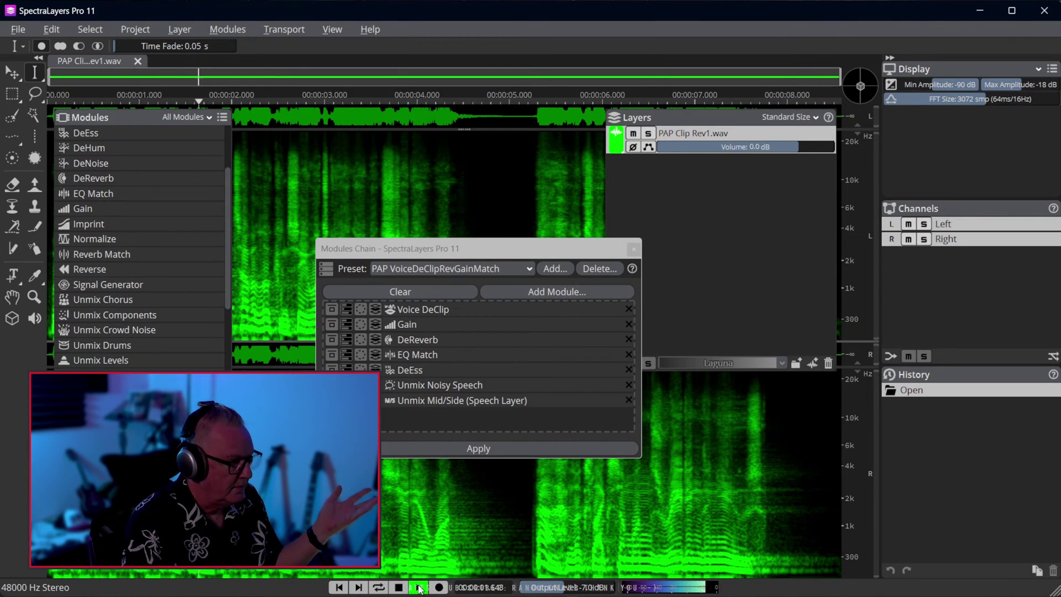
pyautogui.click(399, 588)
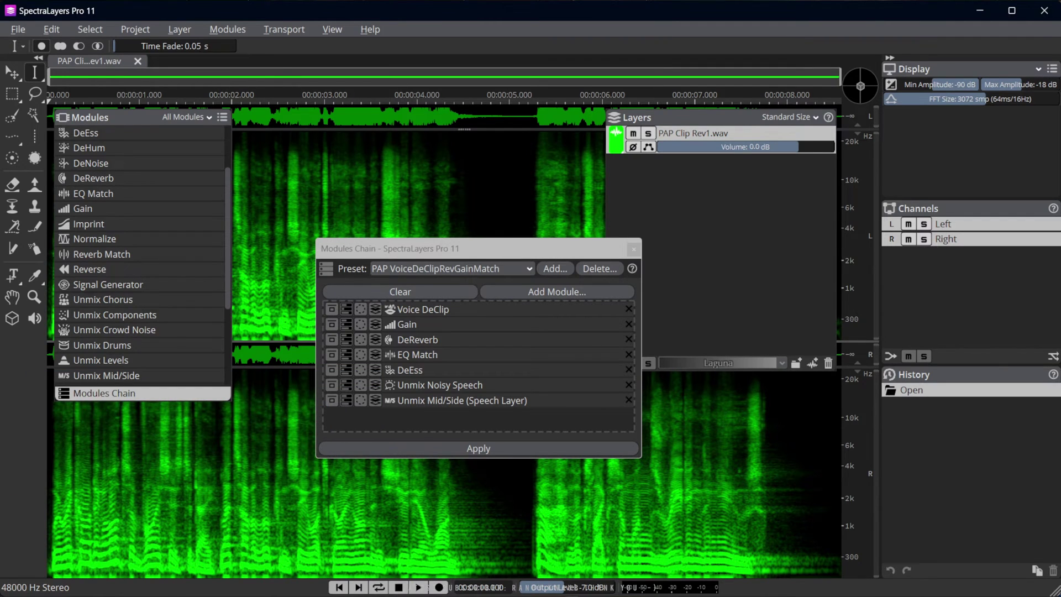
# Apply the modules chain to the clip and play the resulting Mid layer in solo
pyautogui.click(478, 446)
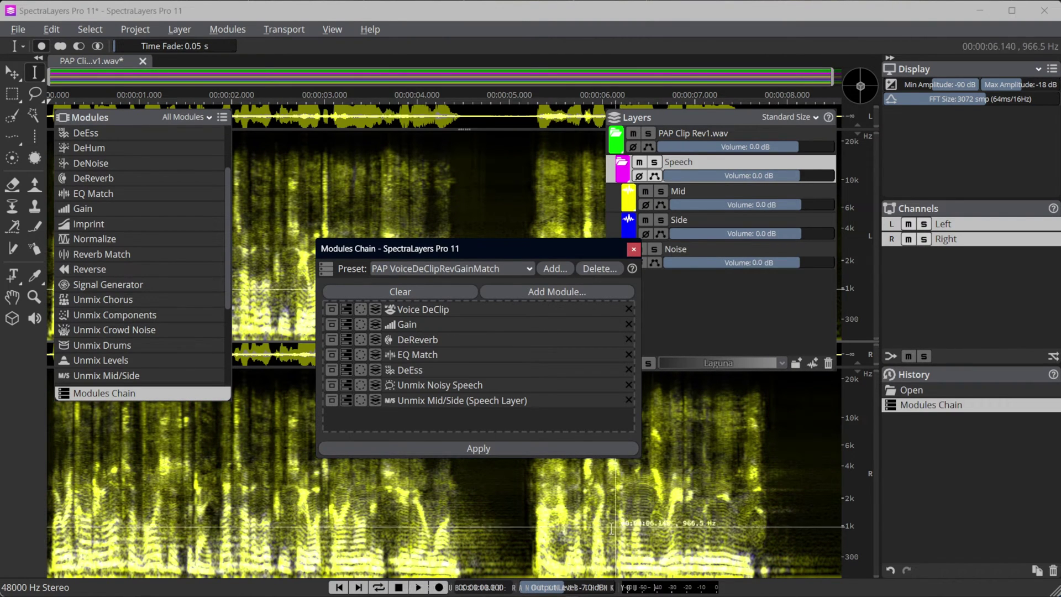
pyautogui.click(689, 164)
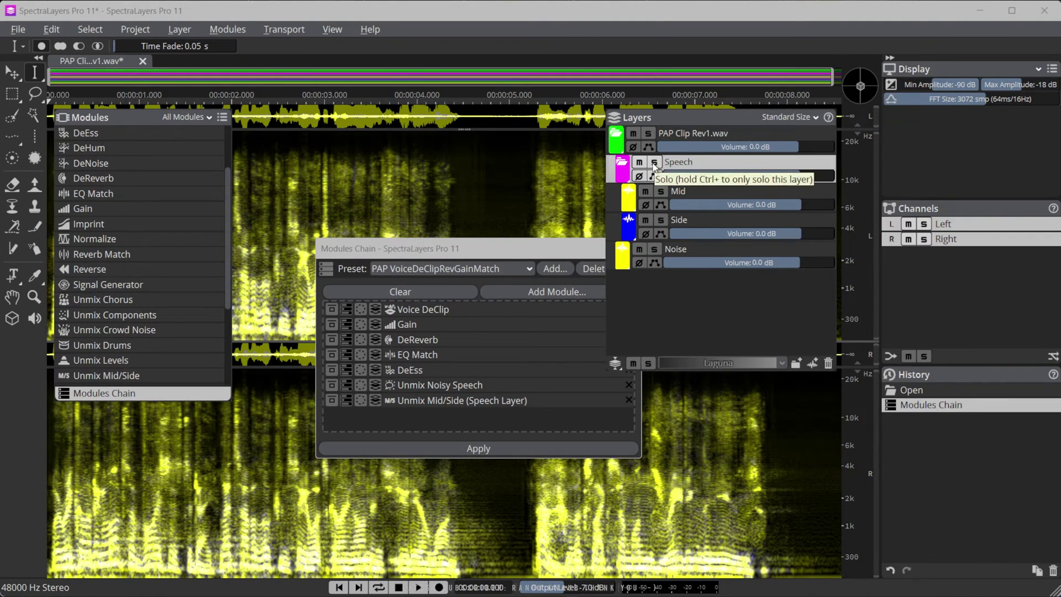
pyautogui.click(661, 190)
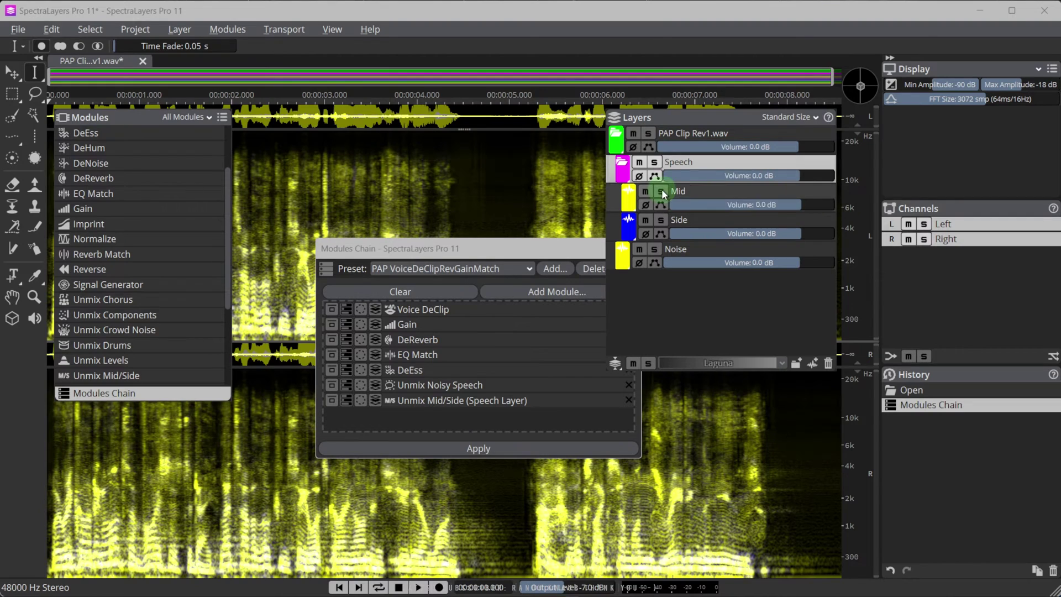
pyautogui.click(661, 190)
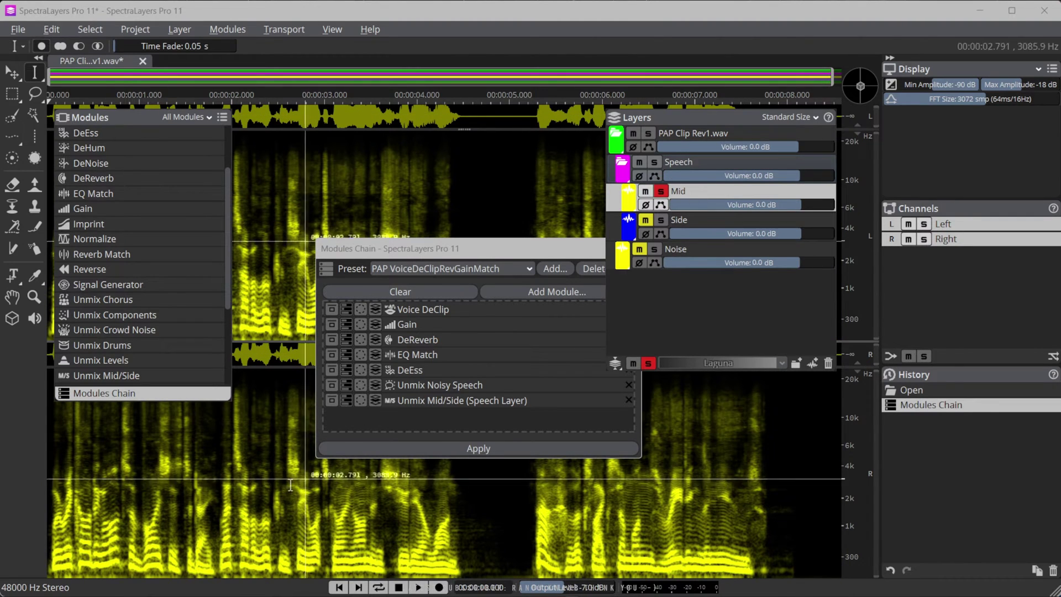
pyautogui.click(419, 587)
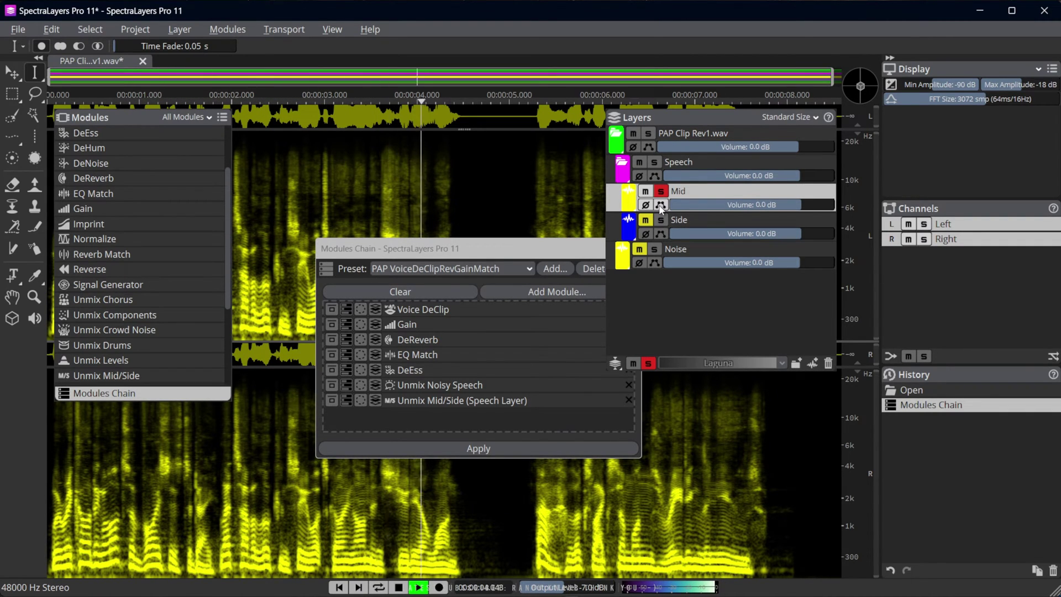
pyautogui.press('space')
# Solo the whole Speech group and play it from the start
pyautogui.click(655, 161)
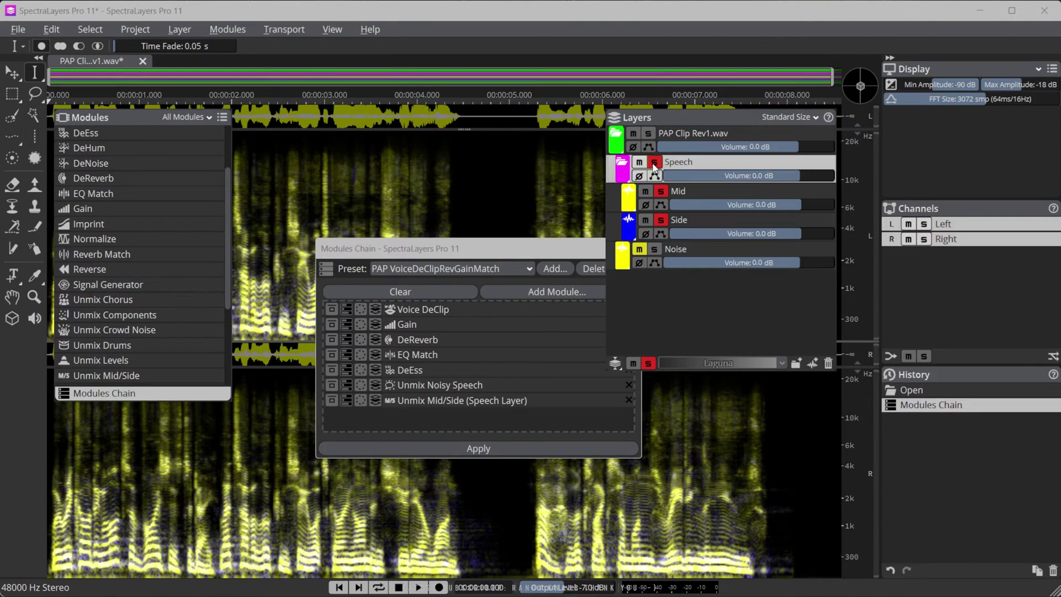
pyautogui.click(340, 588)
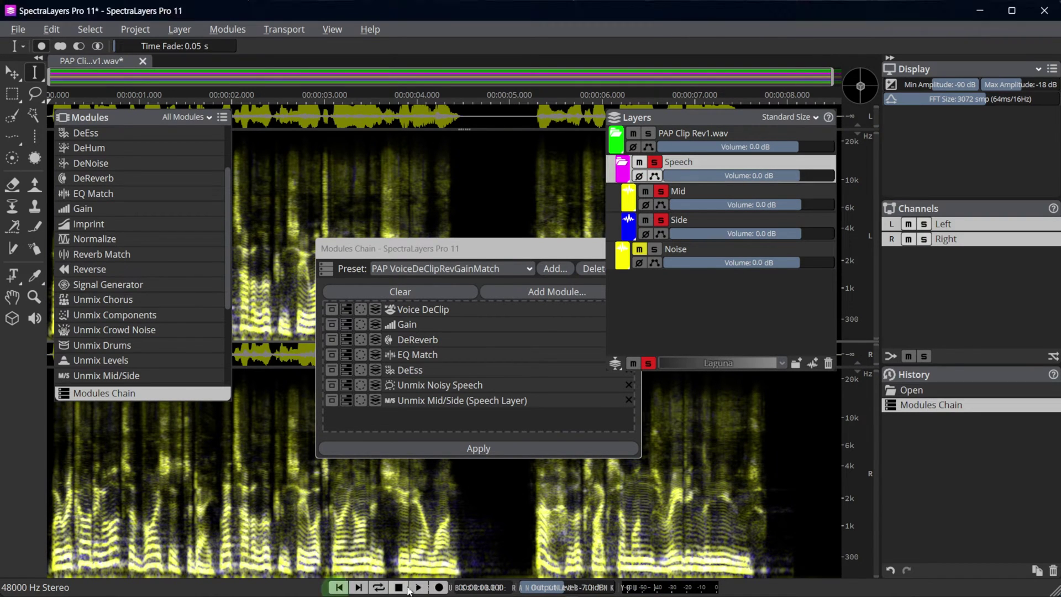
pyautogui.click(418, 588)
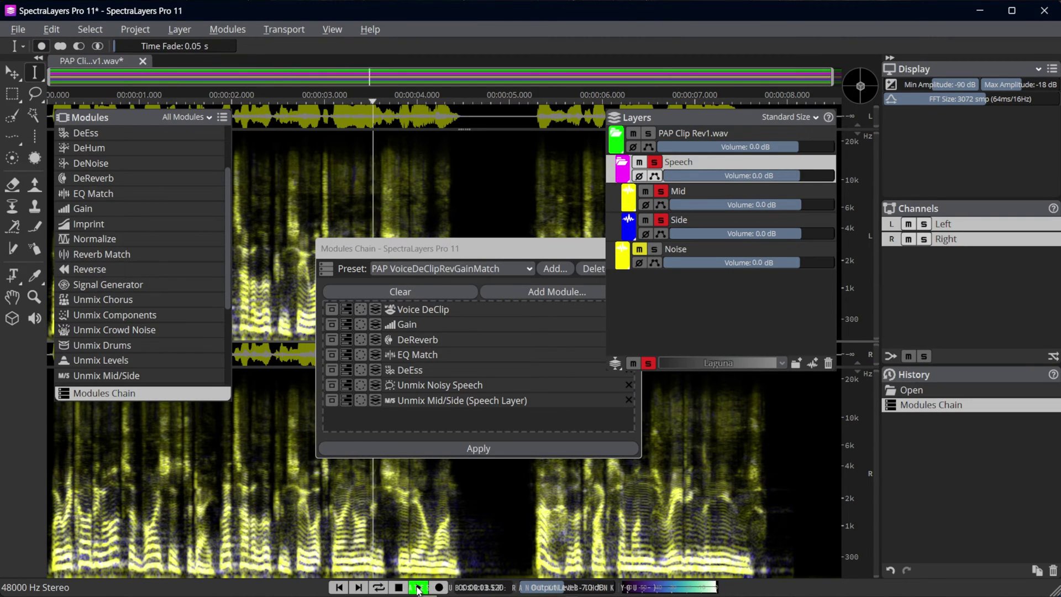
pyautogui.press('space')
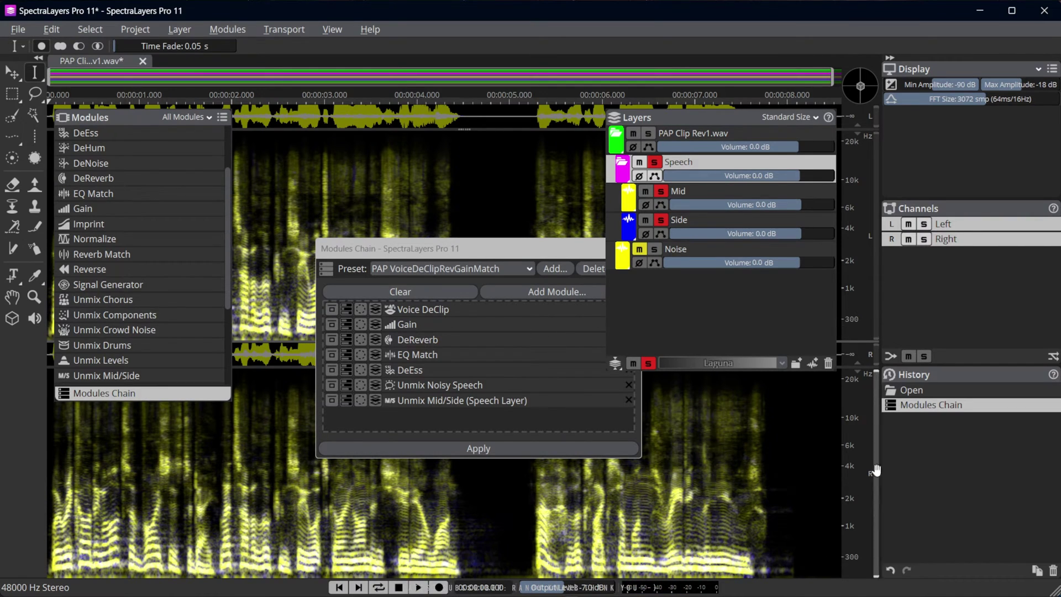
# Revert the clip to its Open state in the history and bypass the Gain module in the chain
pyautogui.click(908, 391)
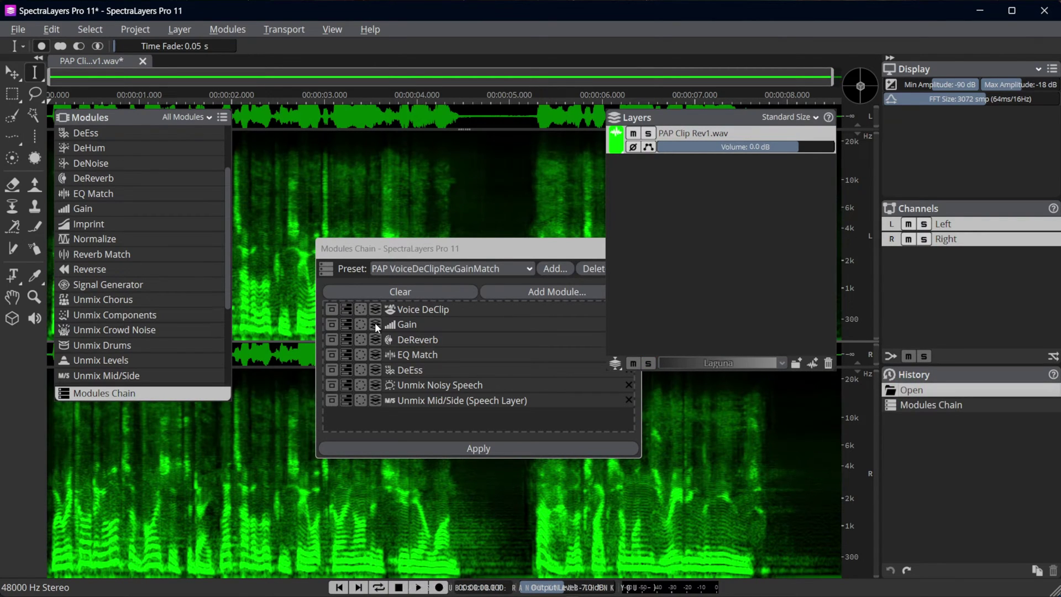
pyautogui.click(331, 324)
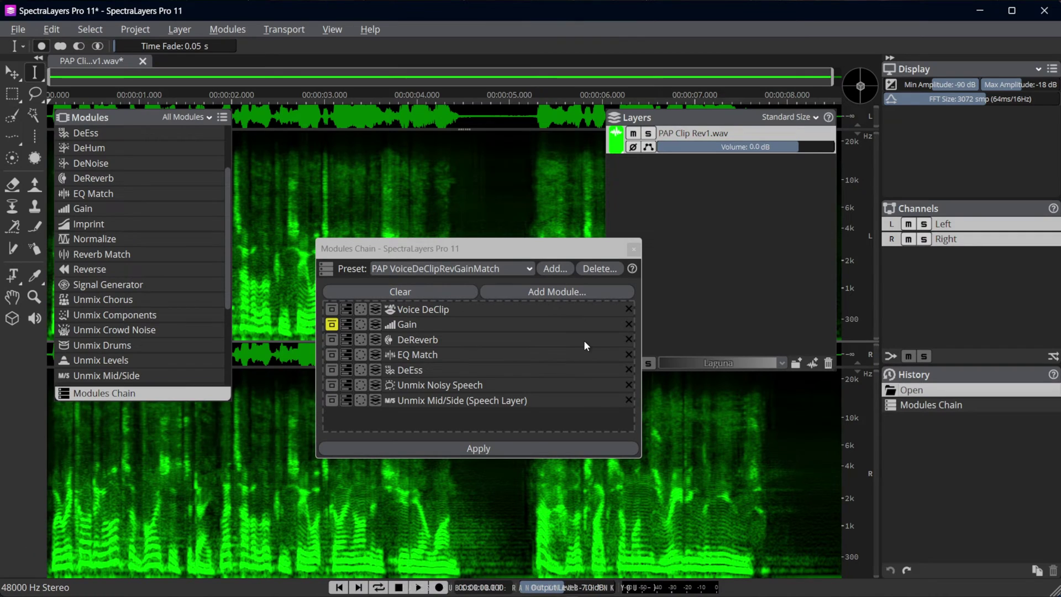
# Replace the DeReverb module in the chain with Voice DeReverb, placed directly after Gain
pyautogui.doubleClick(420, 342)
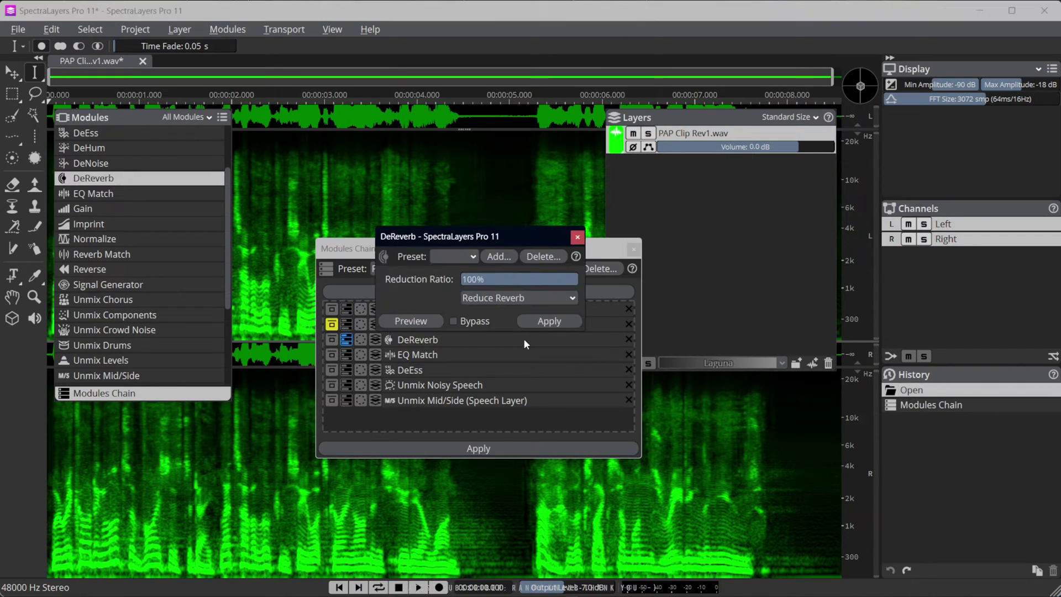
pyautogui.click(575, 343)
pyautogui.click(629, 339)
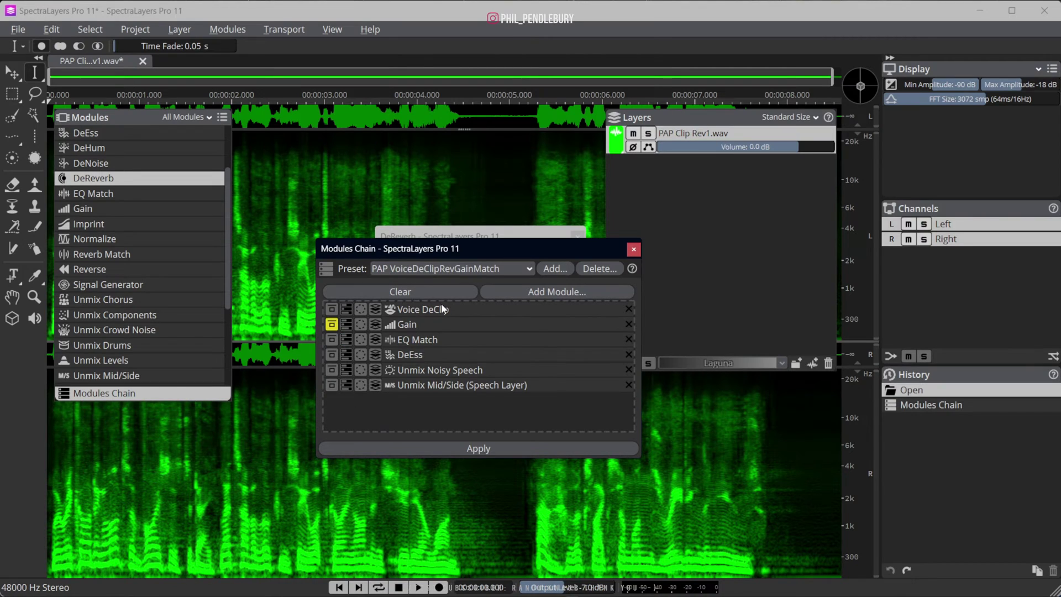
pyautogui.click(524, 291)
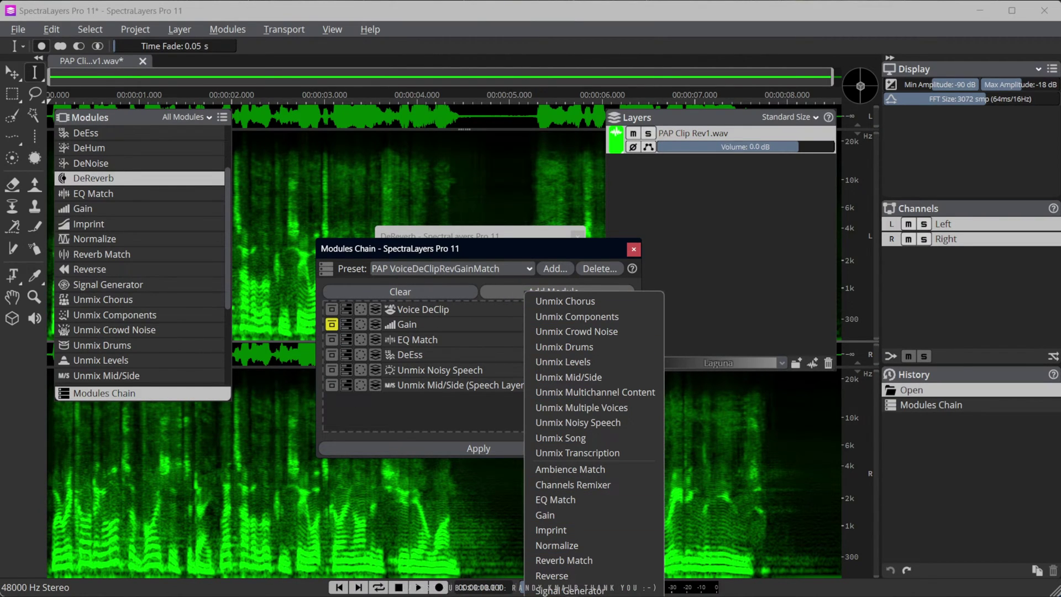
pyautogui.click(552, 586)
pyautogui.moveTo(419, 401); pyautogui.dragTo(421, 338)
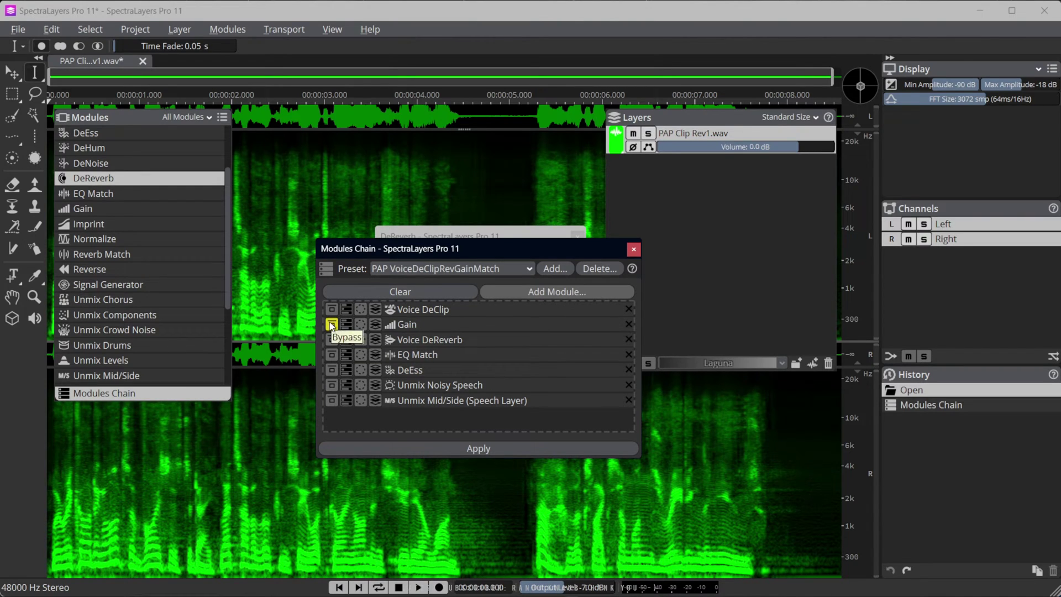
# Re-enable the bypassed Gain module, check the Voice DeReverb settings, and close the leftover DeReverb settings
pyautogui.click(346, 341)
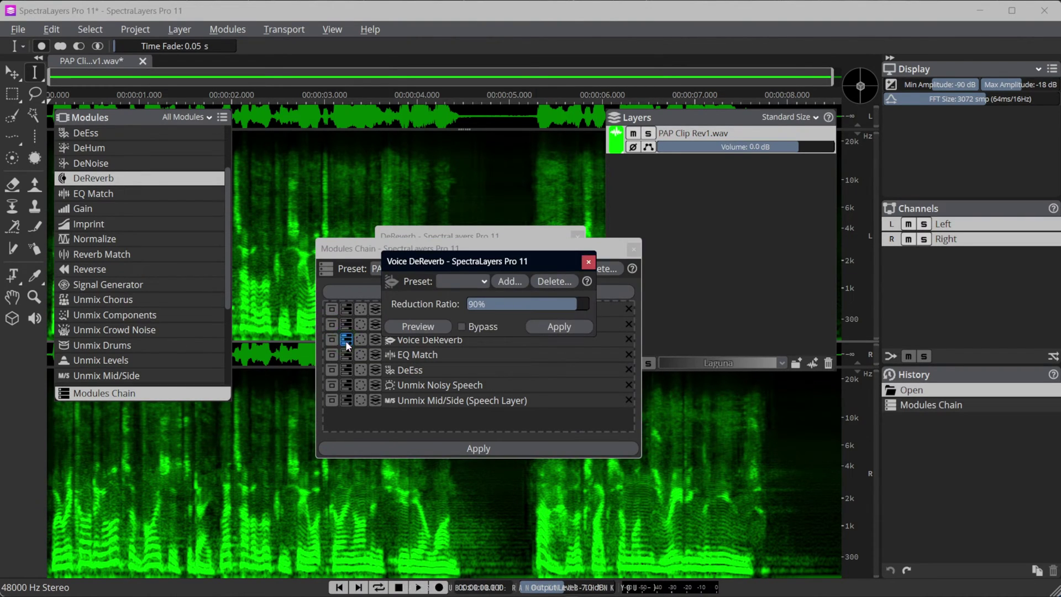
pyautogui.click(589, 262)
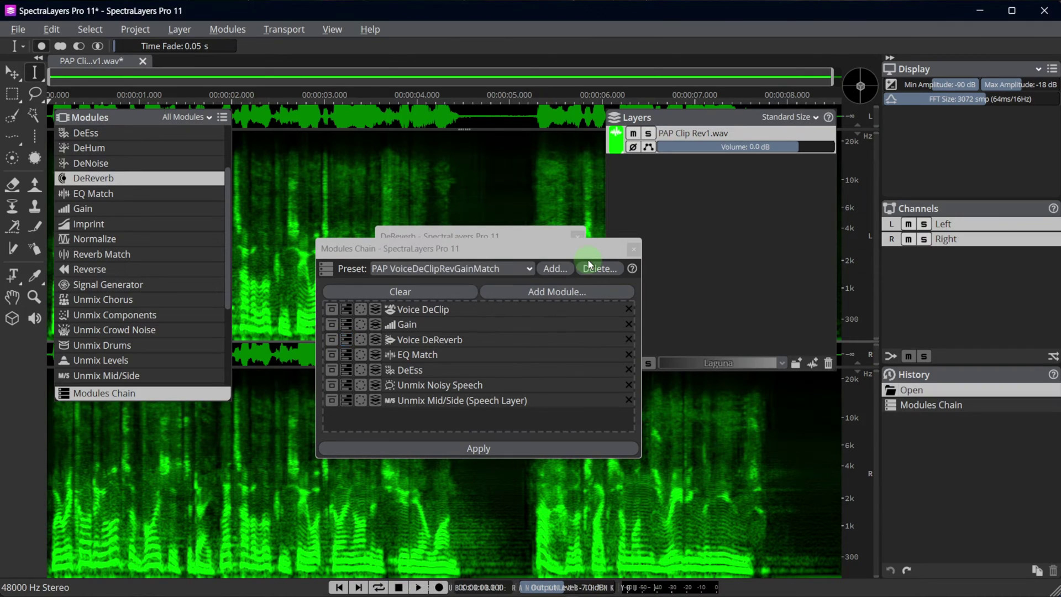
pyautogui.click(489, 236)
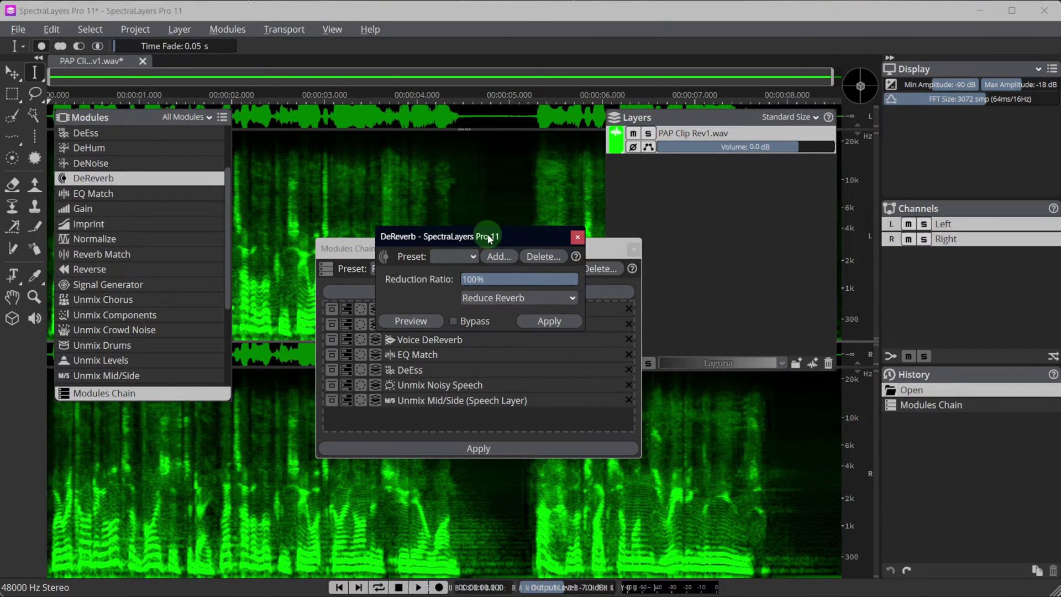
pyautogui.click(577, 237)
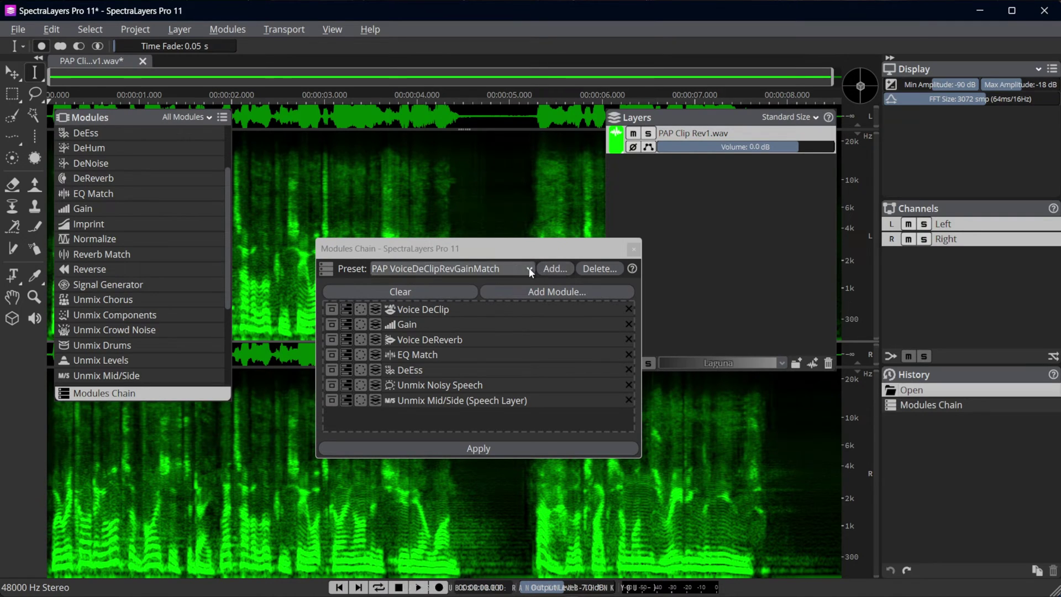
# Apply the updated modules chain to the clip and play the result, soloing the Mid layer during playback
pyautogui.click(495, 247)
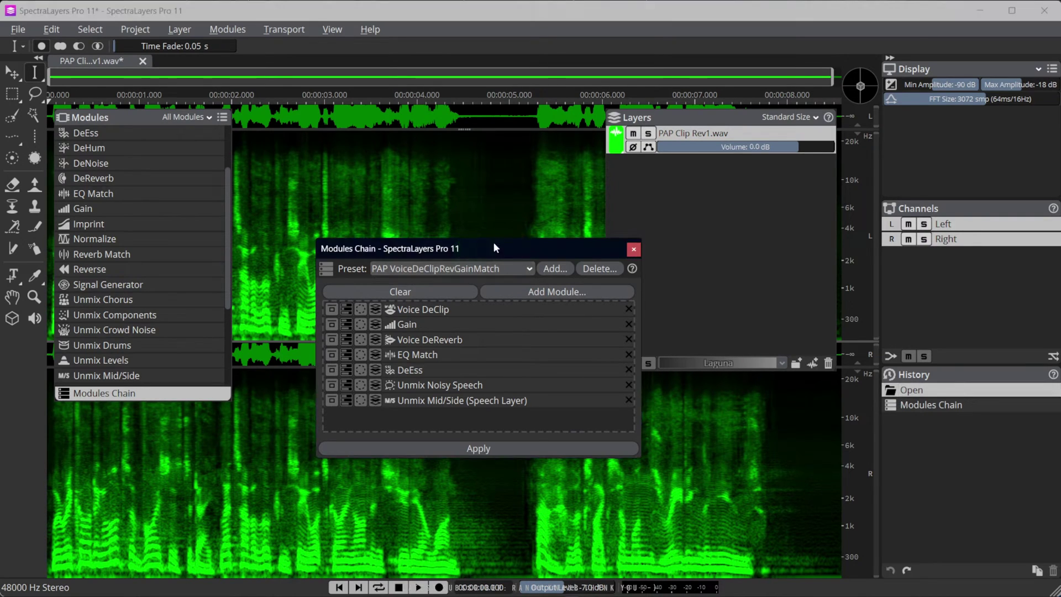
pyautogui.click(496, 450)
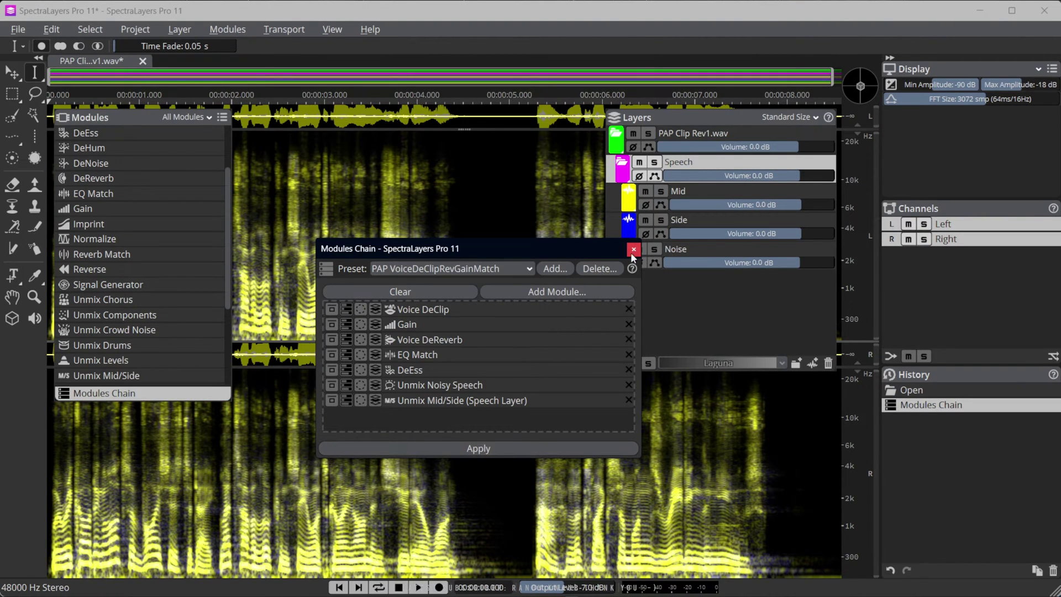
pyautogui.click(707, 191)
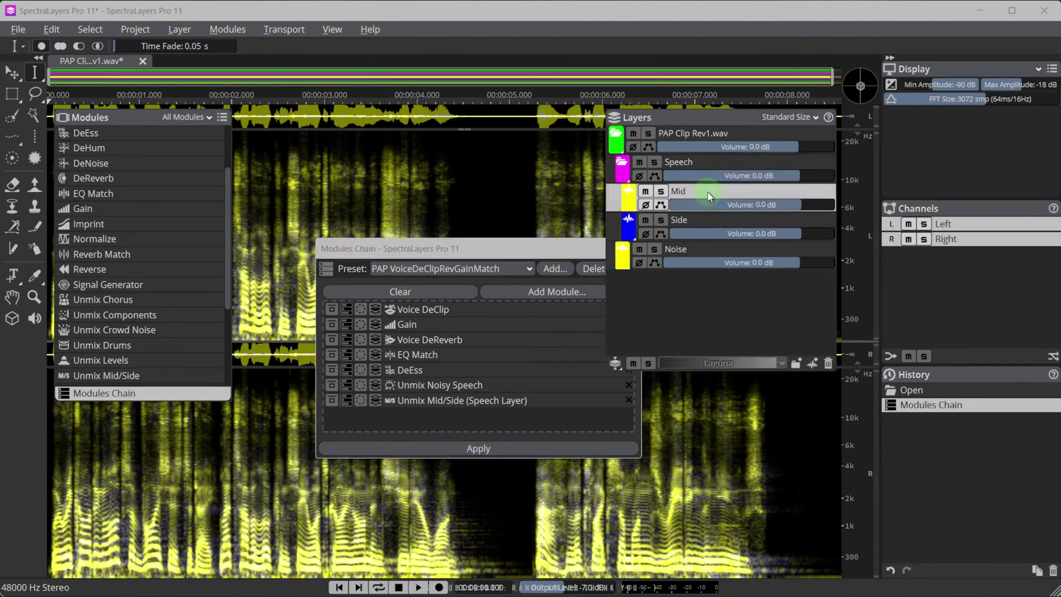
pyautogui.click(419, 587)
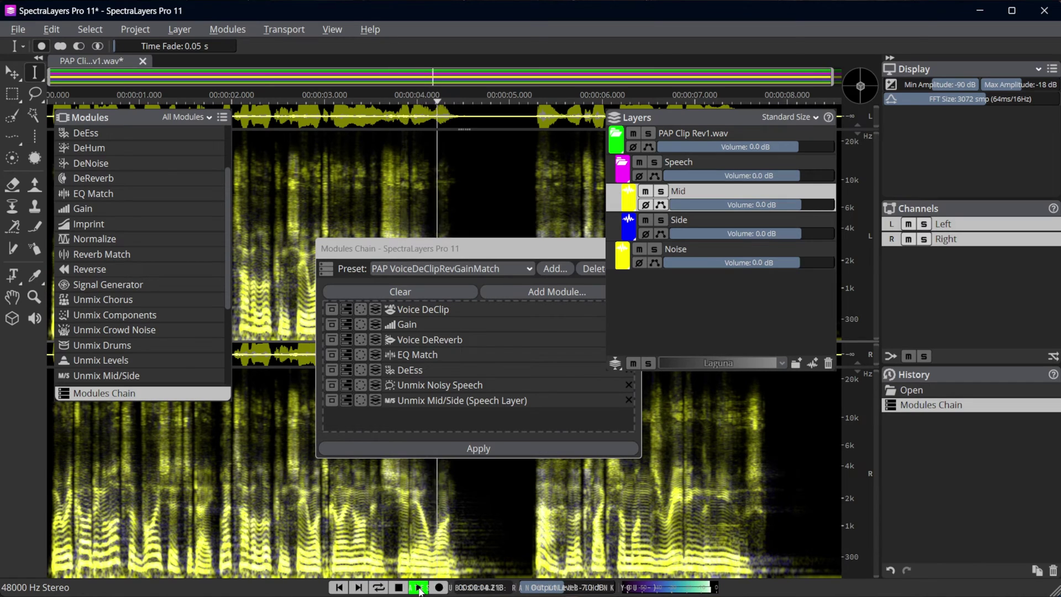
pyautogui.click(661, 191)
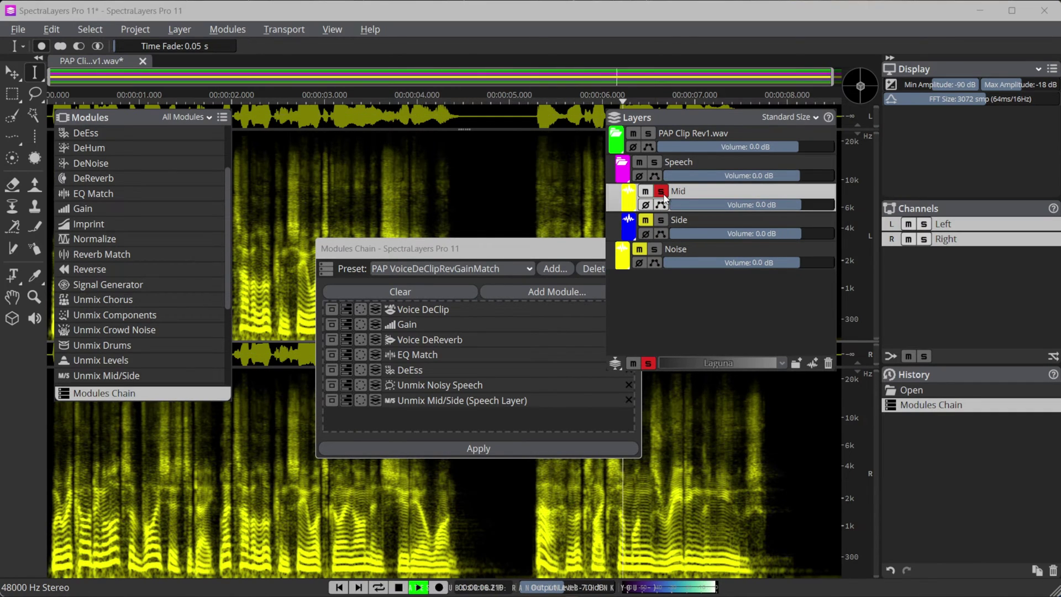
pyautogui.press('space')
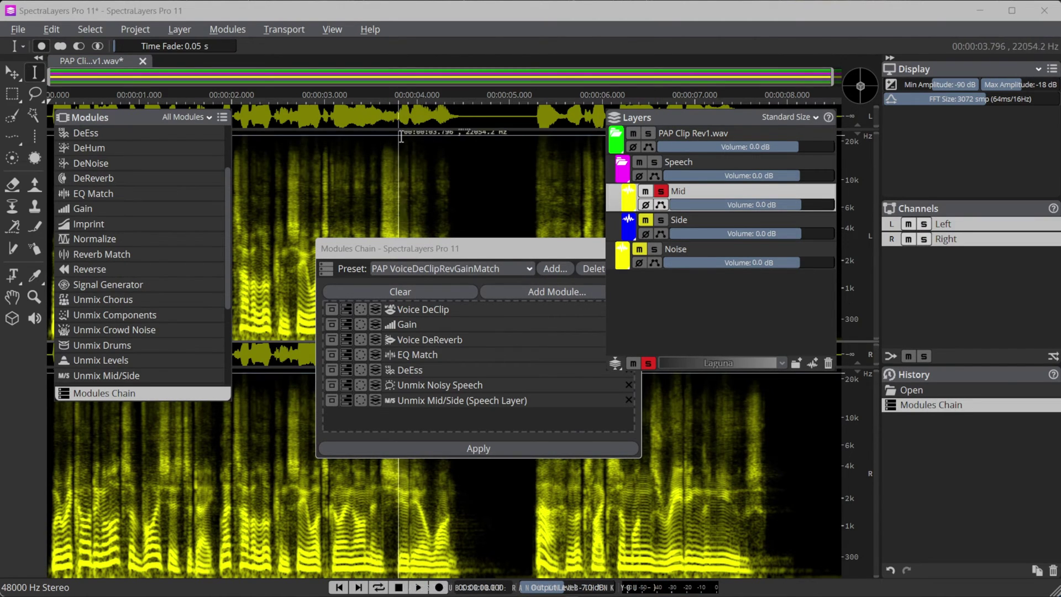
# Compare playback of the clip's Open history state with the soloed Mid layer in its Modules Chain state
pyautogui.click(909, 391)
pyautogui.click(416, 588)
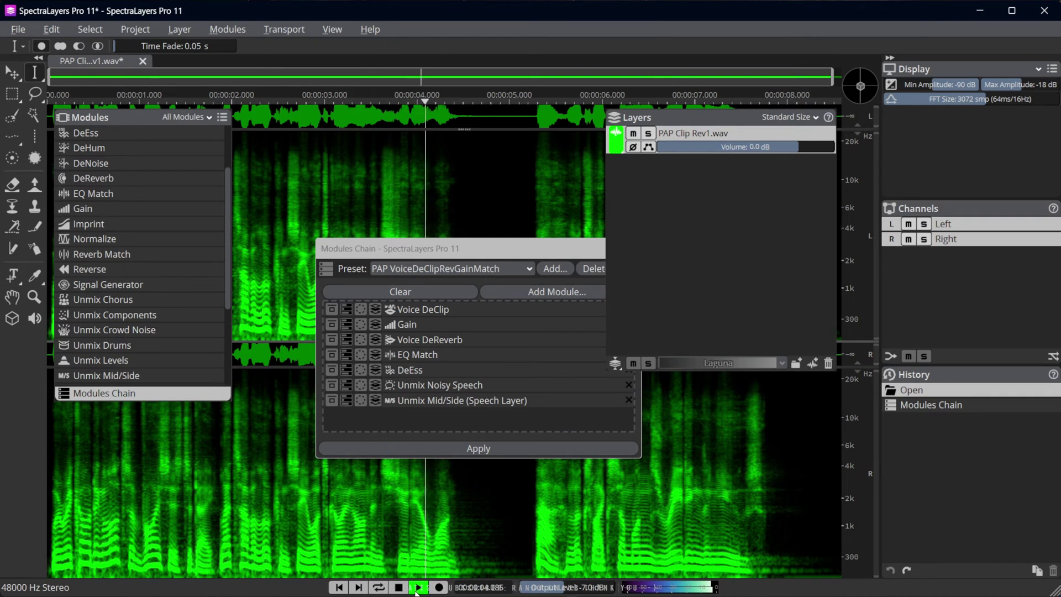
pyautogui.click(416, 588)
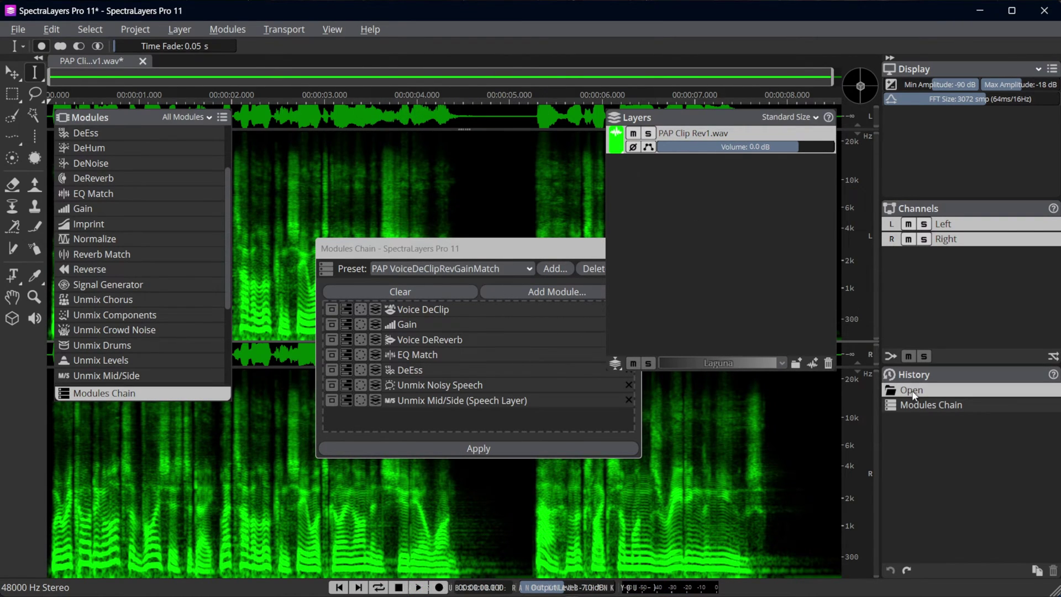
pyautogui.click(921, 407)
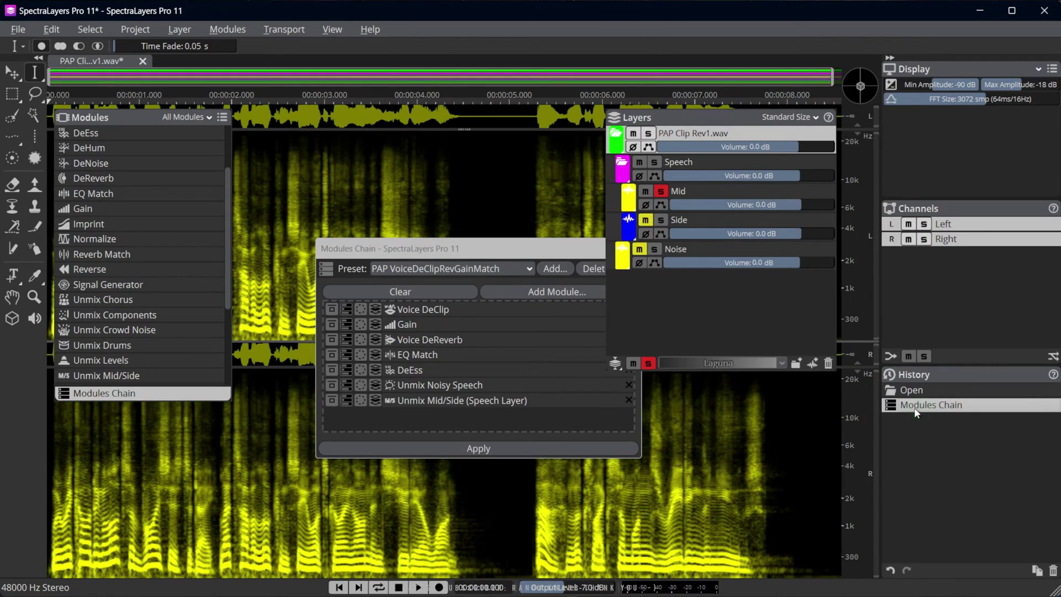
pyautogui.click(730, 201)
pyautogui.press('space')
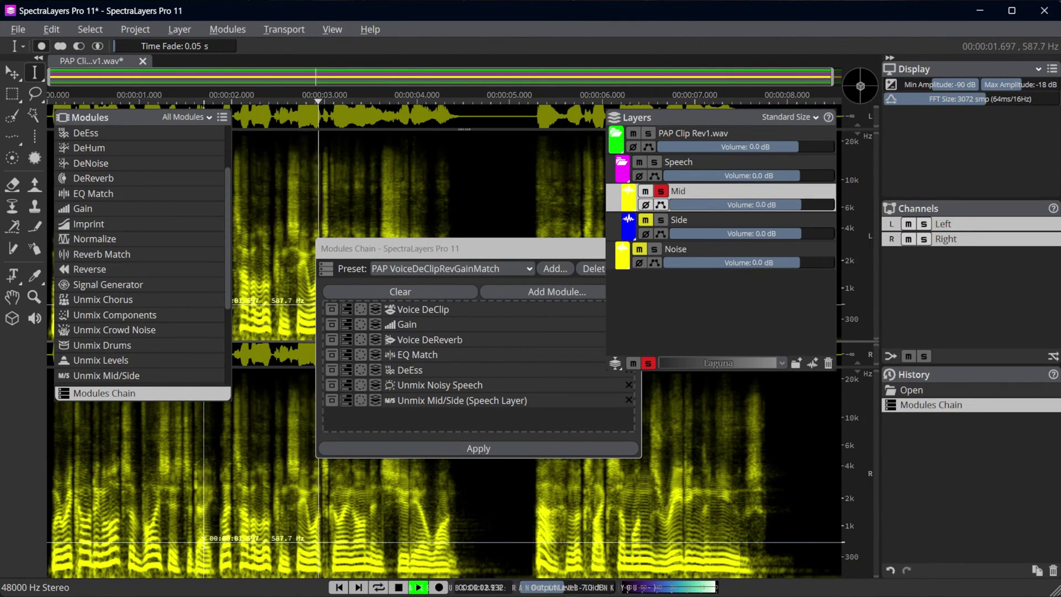
pyautogui.press('space')
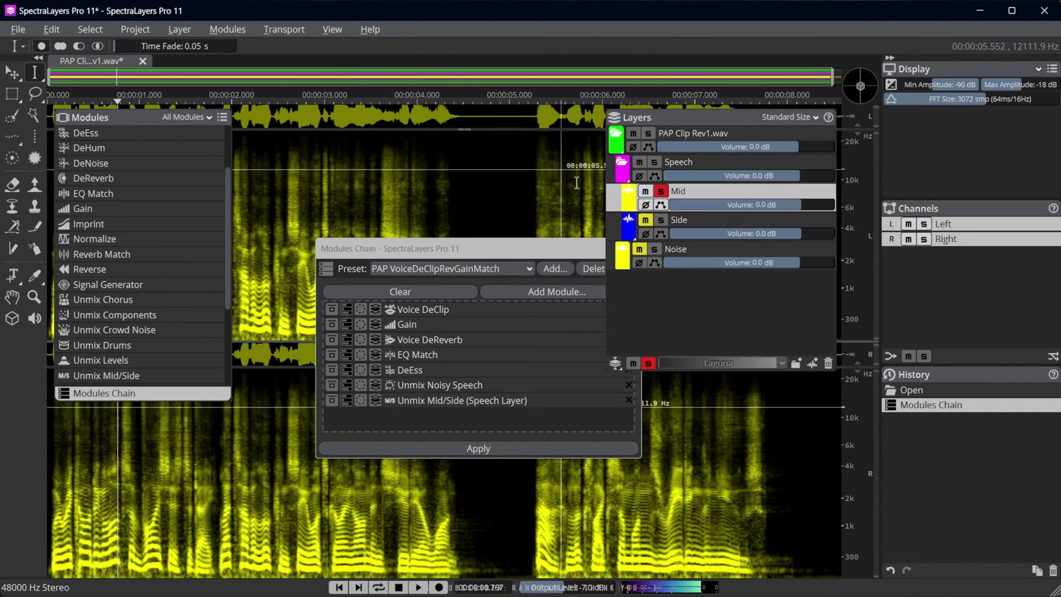
# Combine the channels into one view with a taller waveform, and set the chain's Gain module to -10.0 dB
pyautogui.click(890, 357)
pyautogui.moveTo(467, 159); pyautogui.dragTo(459, 202)
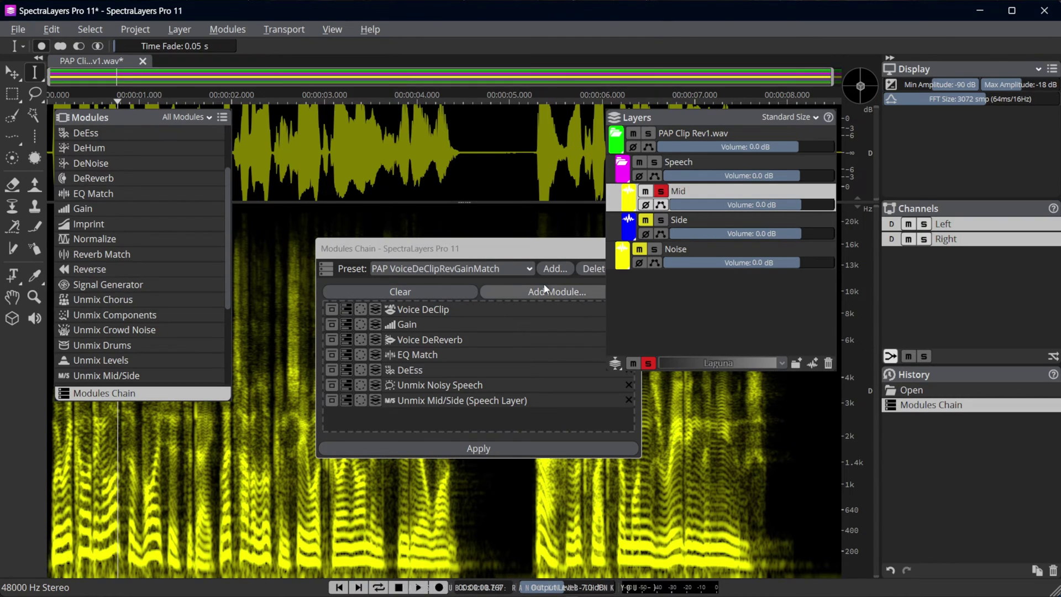
pyautogui.doubleClick(418, 326)
pyautogui.click(342, 325)
pyautogui.click(342, 325)
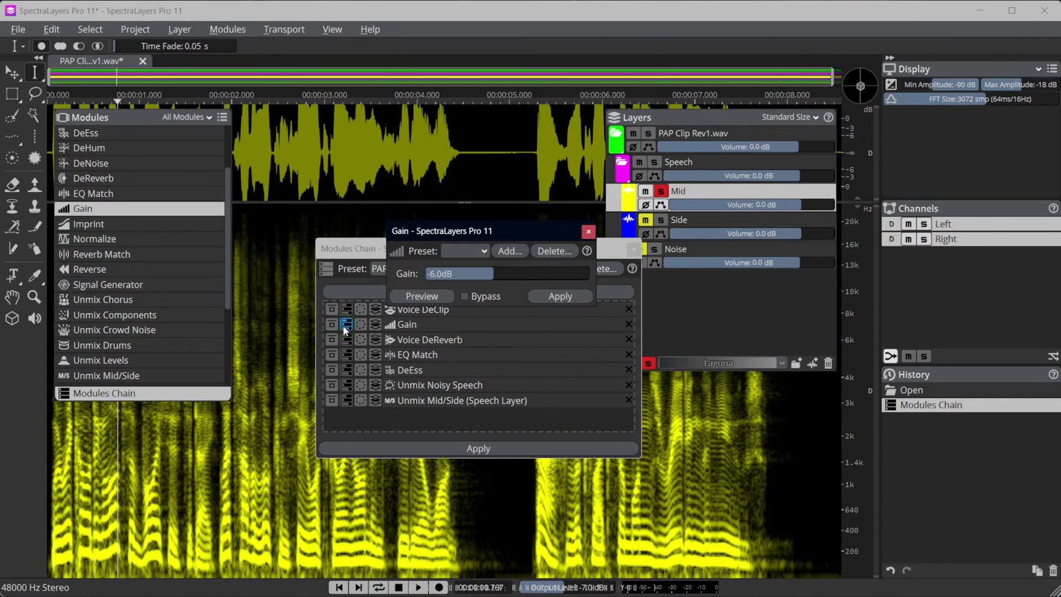
pyautogui.moveTo(491, 278); pyautogui.dragTo(466, 276)
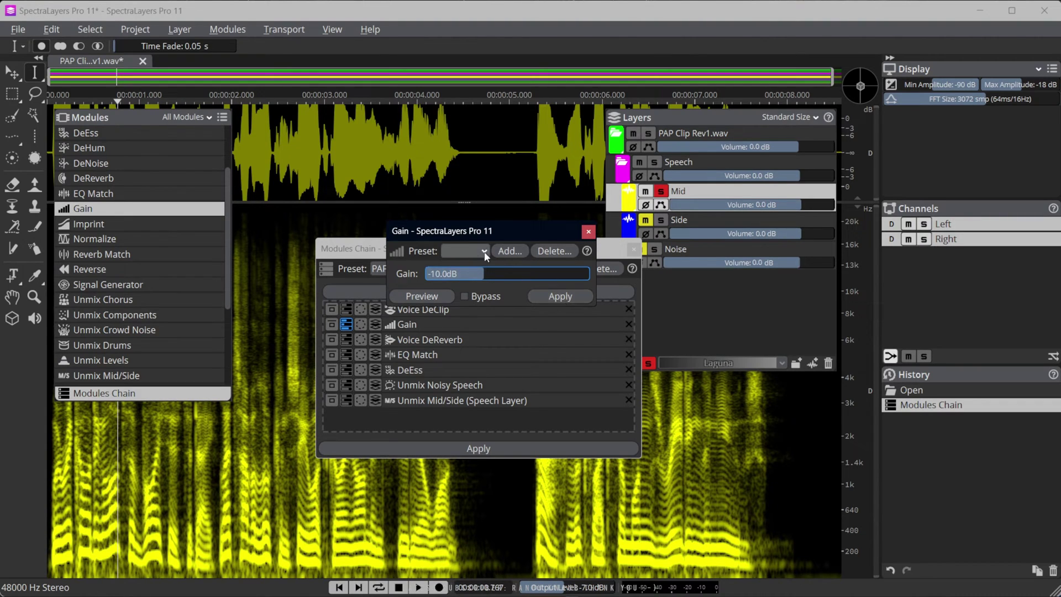
# Save the Gain setting as a preset named PAP -10 and select that preset for the module
pyautogui.click(502, 252)
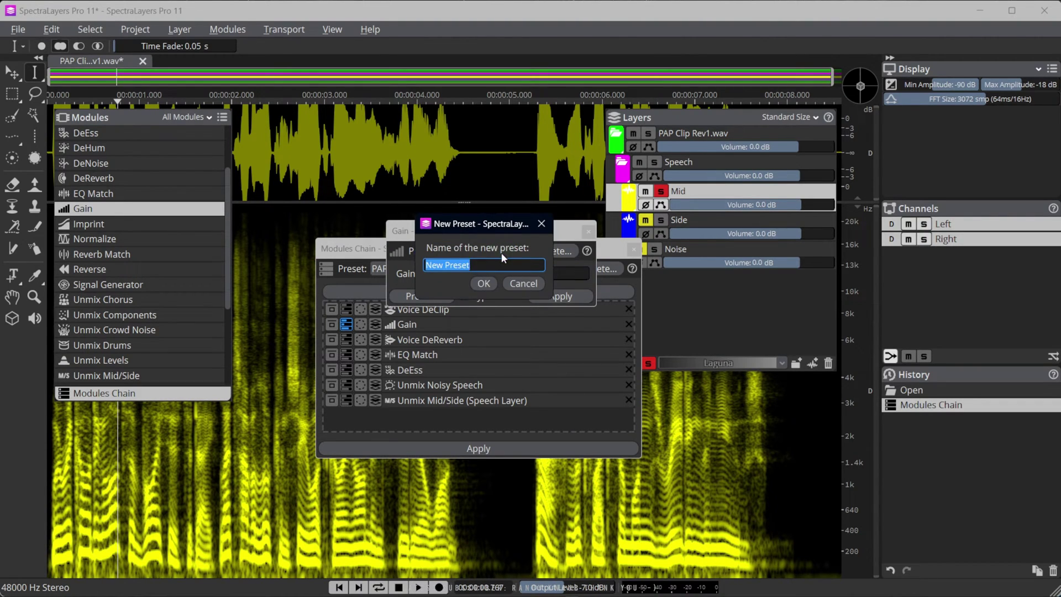
pyautogui.write('PAP ')
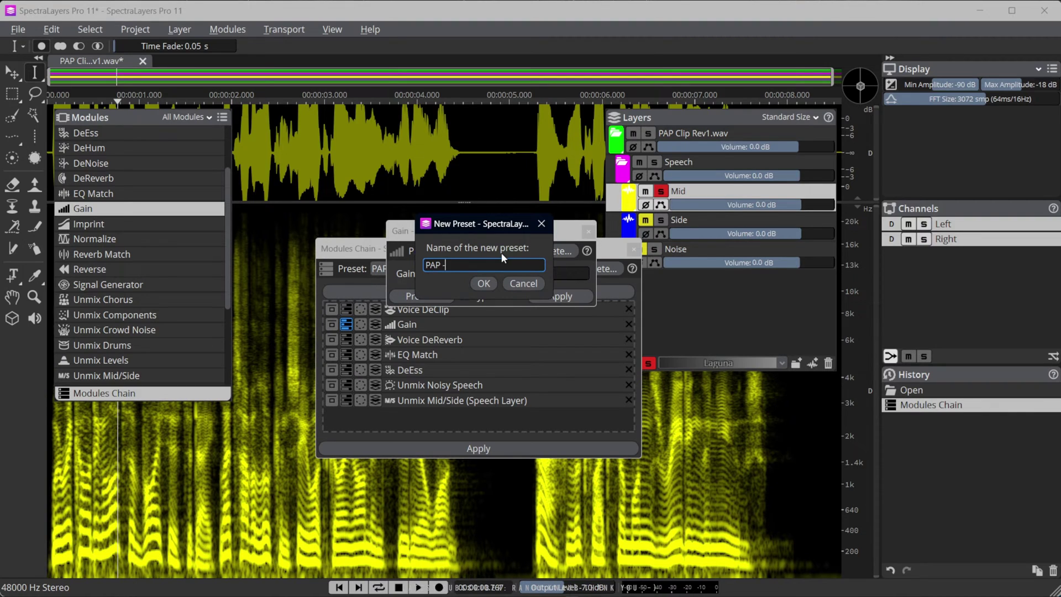
pyautogui.write('-10')
pyautogui.click(483, 284)
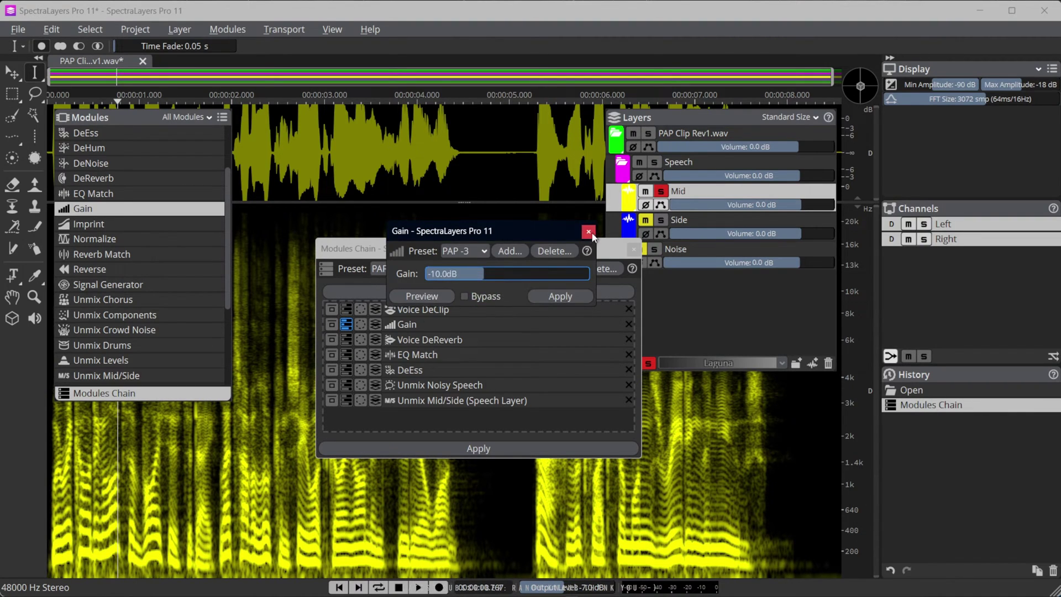
pyautogui.click(469, 253)
pyautogui.click(462, 375)
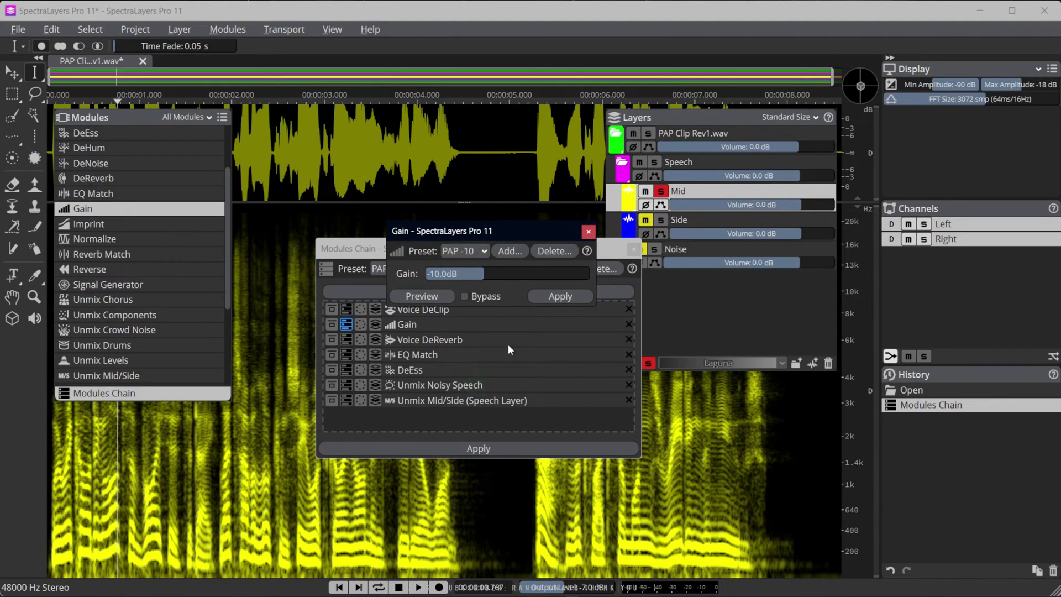
pyautogui.click(593, 234)
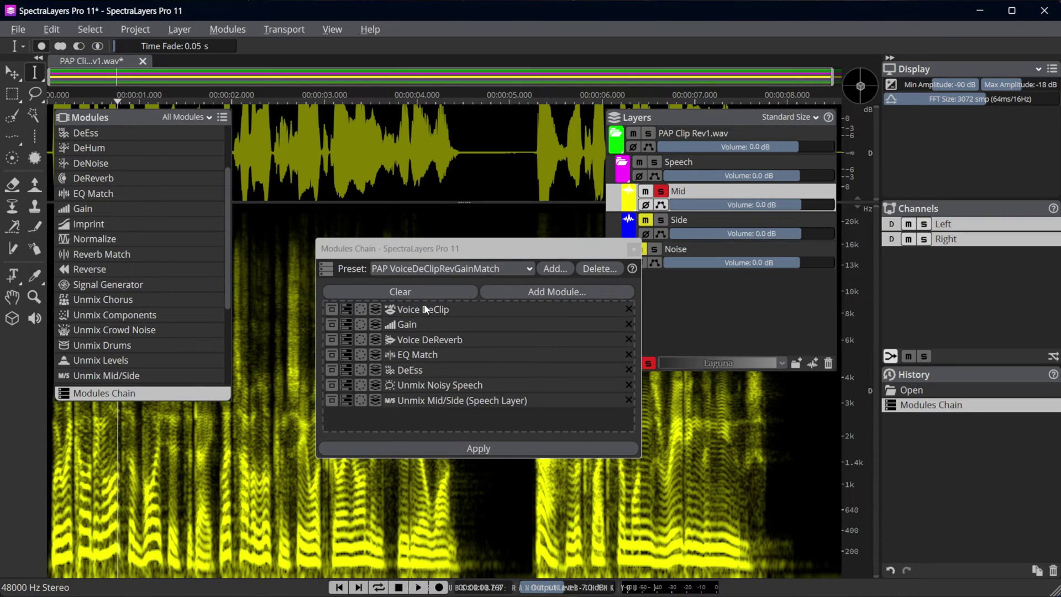
# Save the modules chain as a preset named PAP SL11 Voice Derev and select it
pyautogui.click(548, 269)
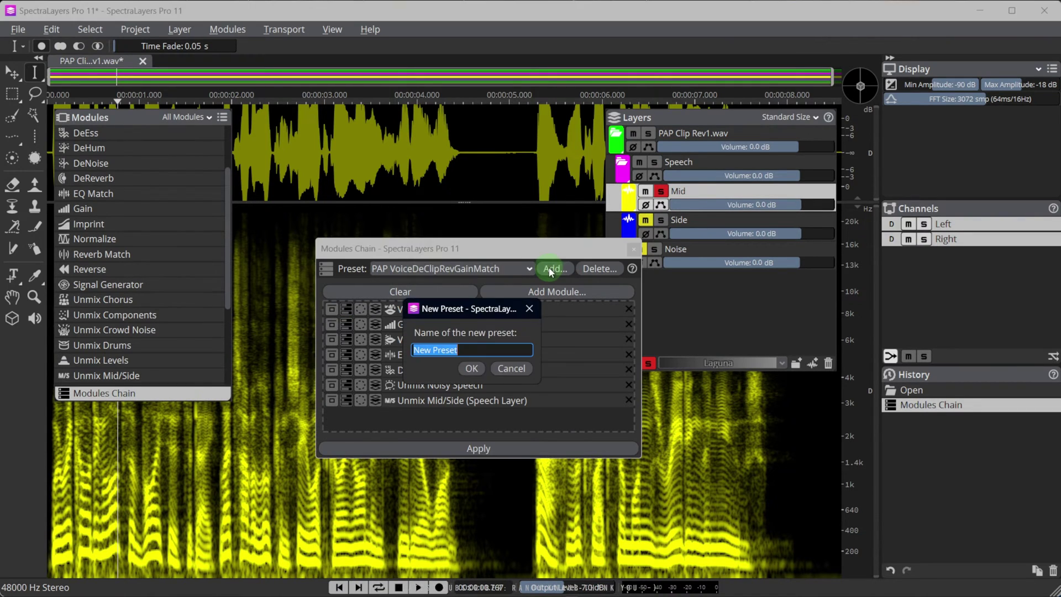
pyautogui.write('PAP ')
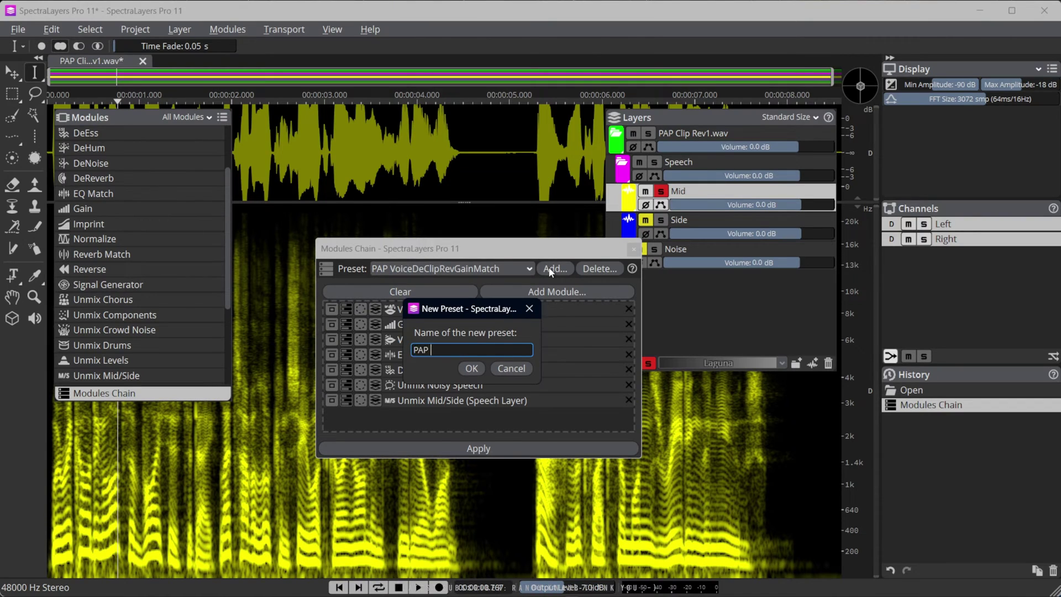
pyautogui.write('SL11 Voice Derev')
pyautogui.click(470, 367)
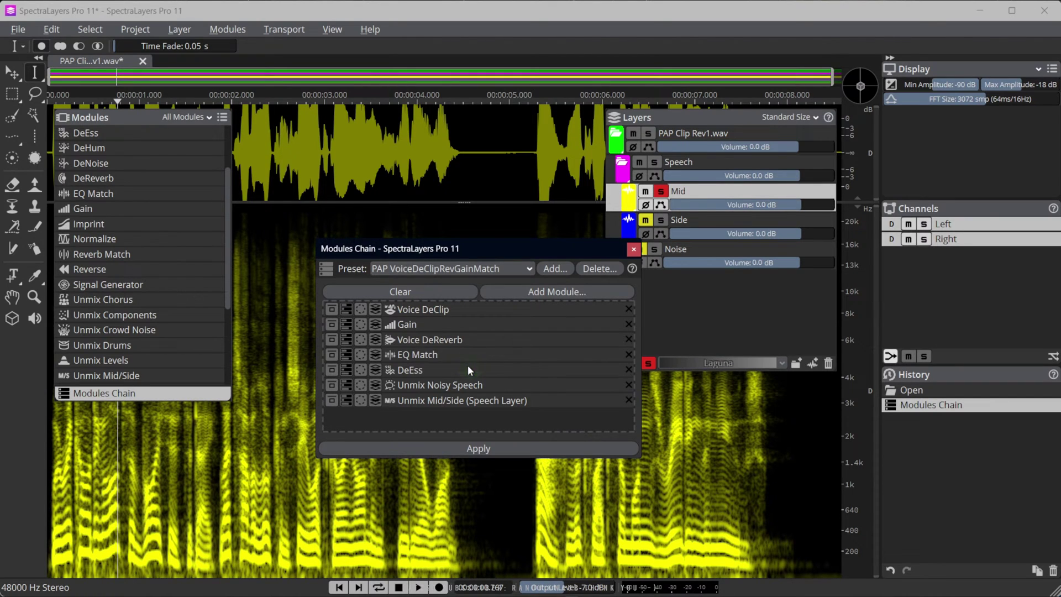
pyautogui.click(527, 270)
pyautogui.click(450, 413)
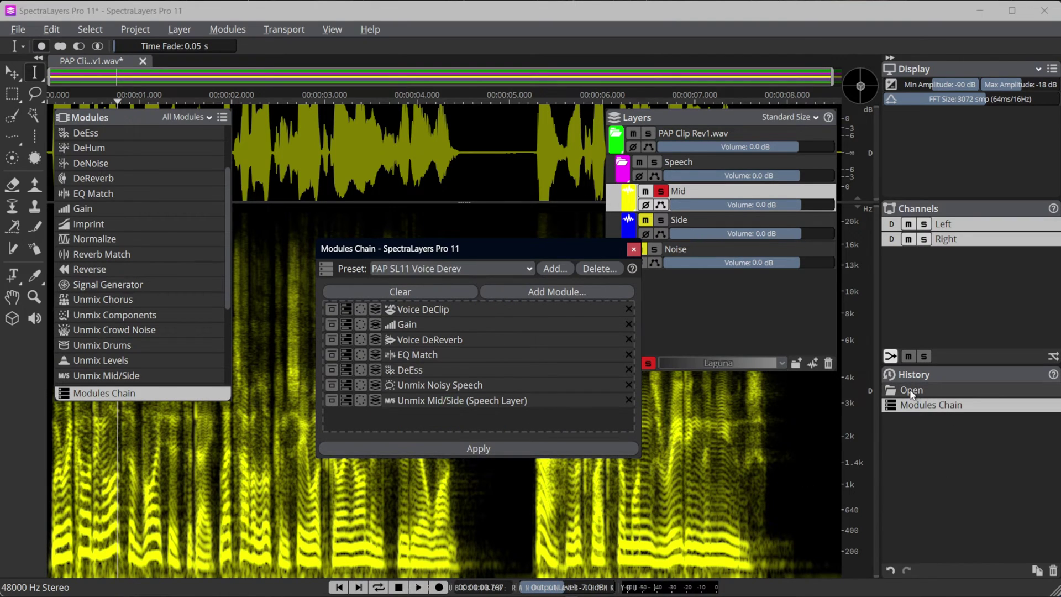
# Close the processed project without saving and reopen PAP Clip Rev1.wav from the recent files
pyautogui.click(142, 62)
pyautogui.click(529, 318)
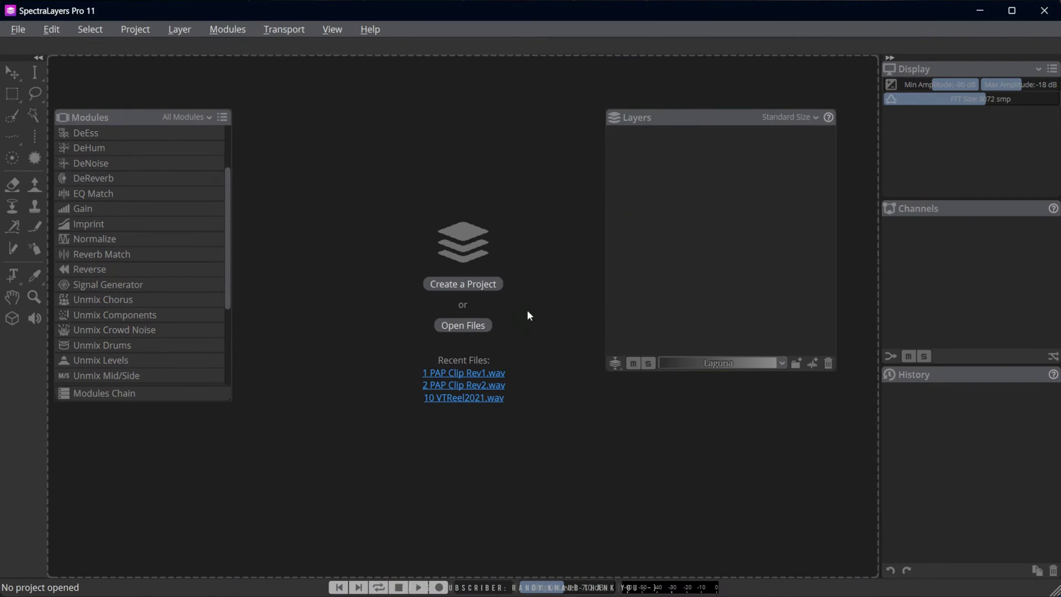
pyautogui.click(462, 373)
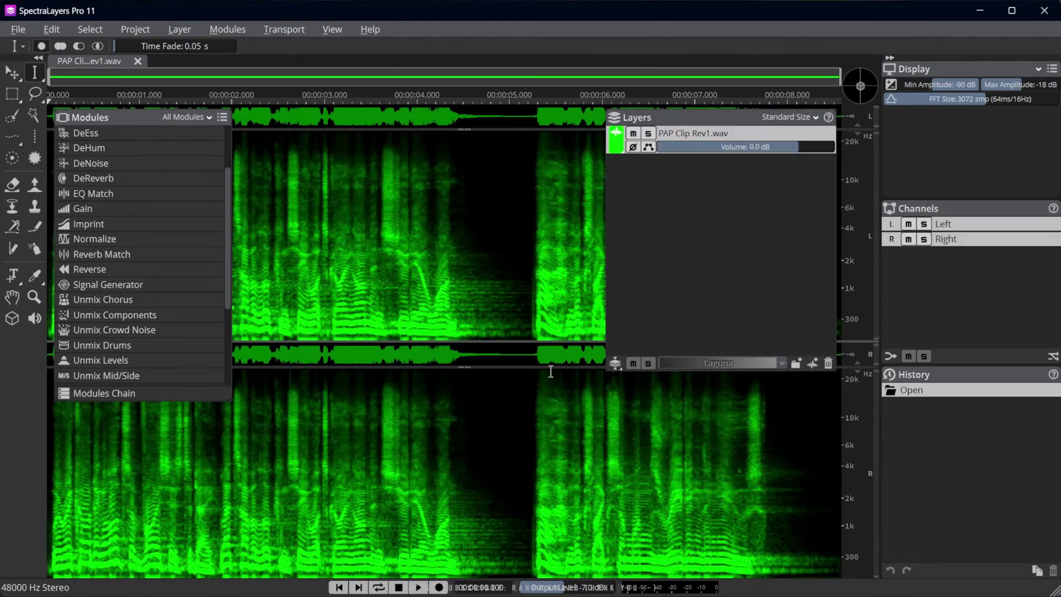
# Apply the PAP SL11 Voice Derev modules chain to the freshly opened clip
pyautogui.click(120, 393)
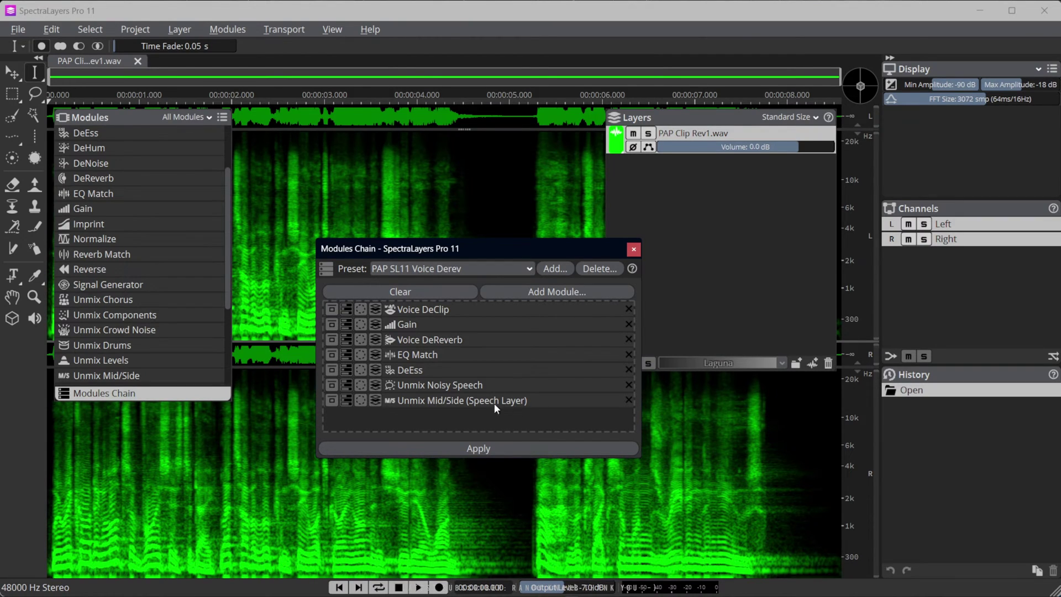
pyautogui.click(471, 449)
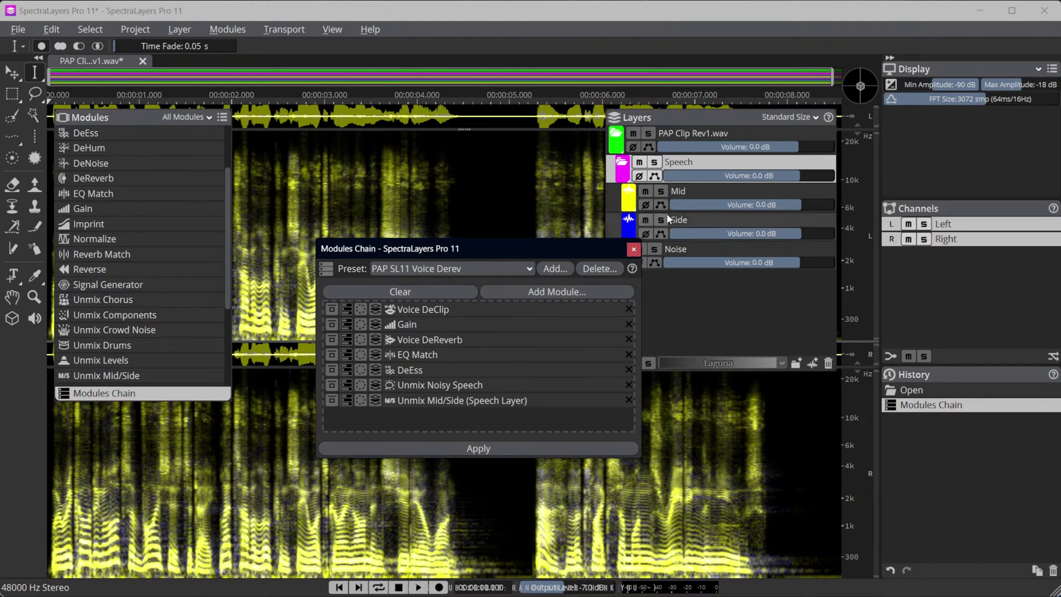
# Solo the Mid layer and audition it against the original audio by switching between the Open and Modules Chain history states
pyautogui.click(661, 191)
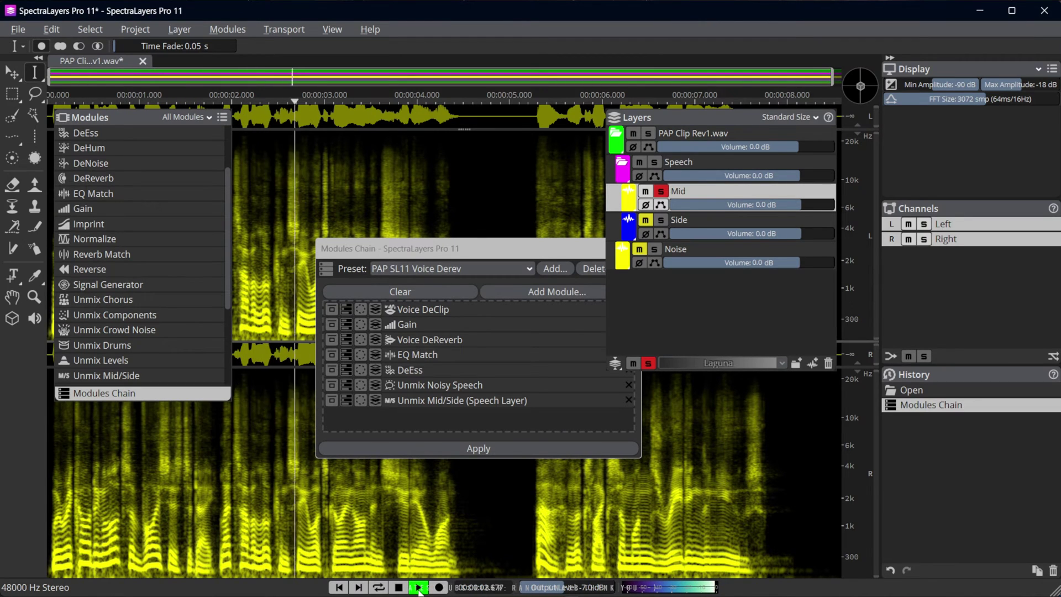
pyautogui.click(908, 391)
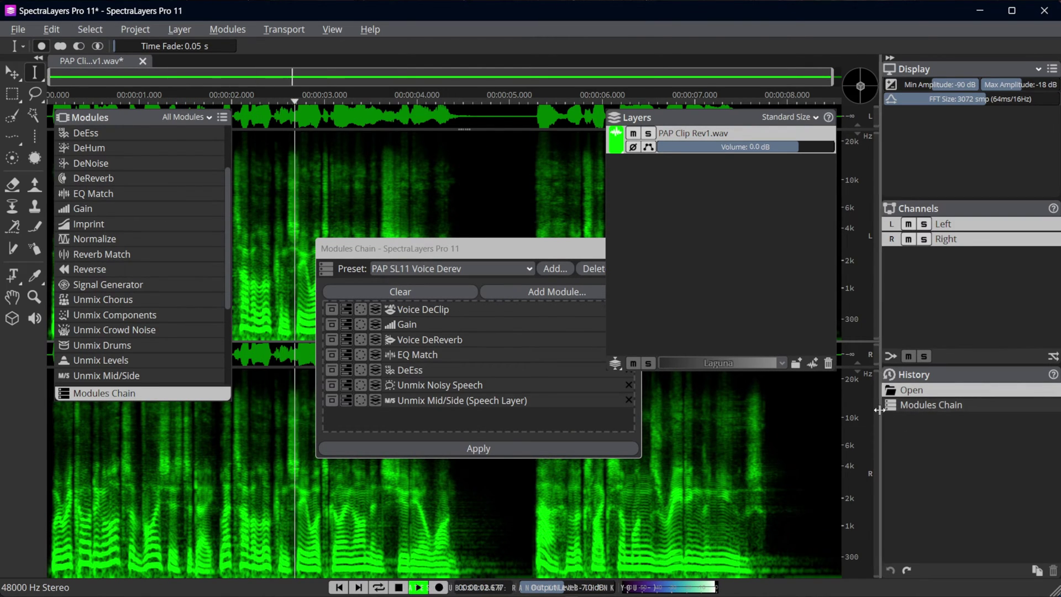
pyautogui.press('space')
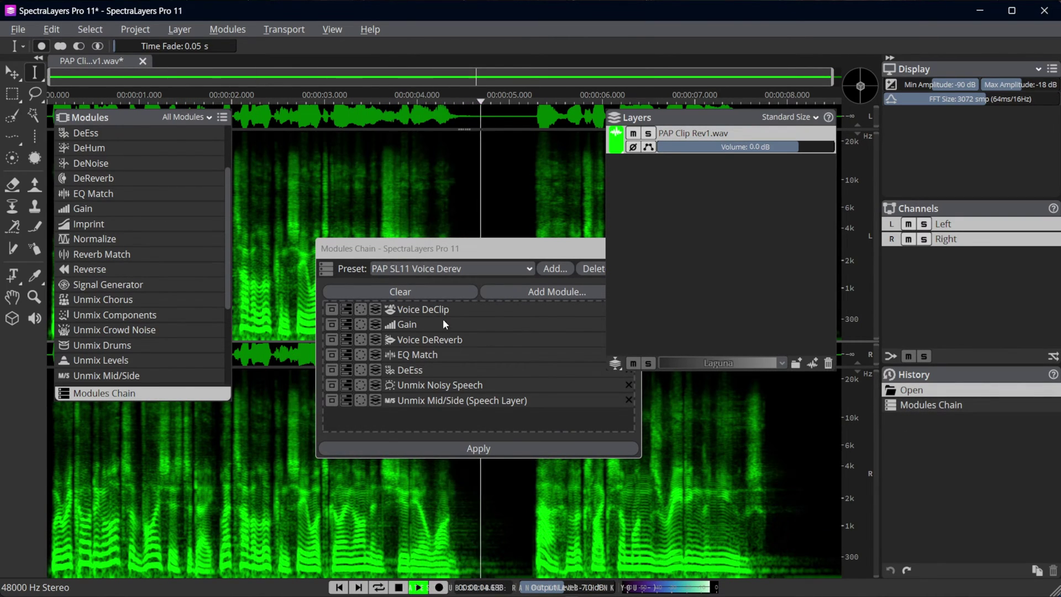
pyautogui.click(934, 405)
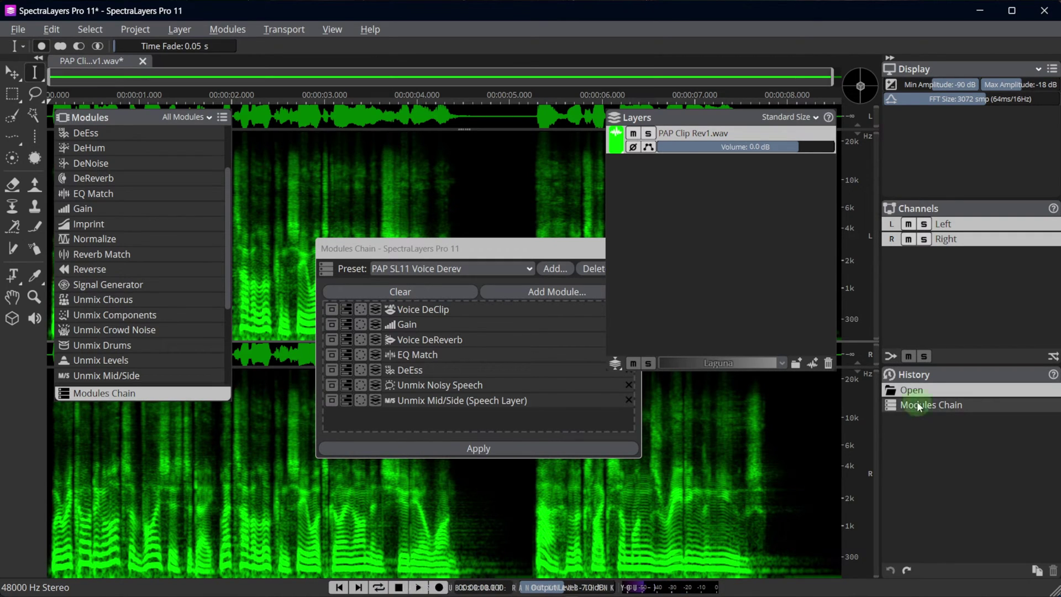
pyautogui.click(696, 194)
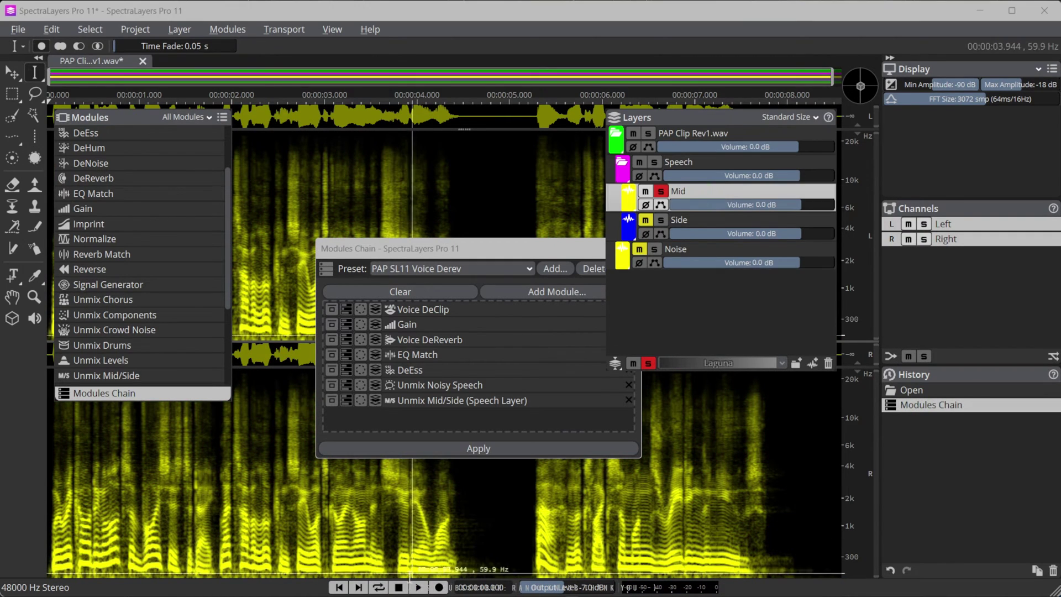
pyautogui.press('space')
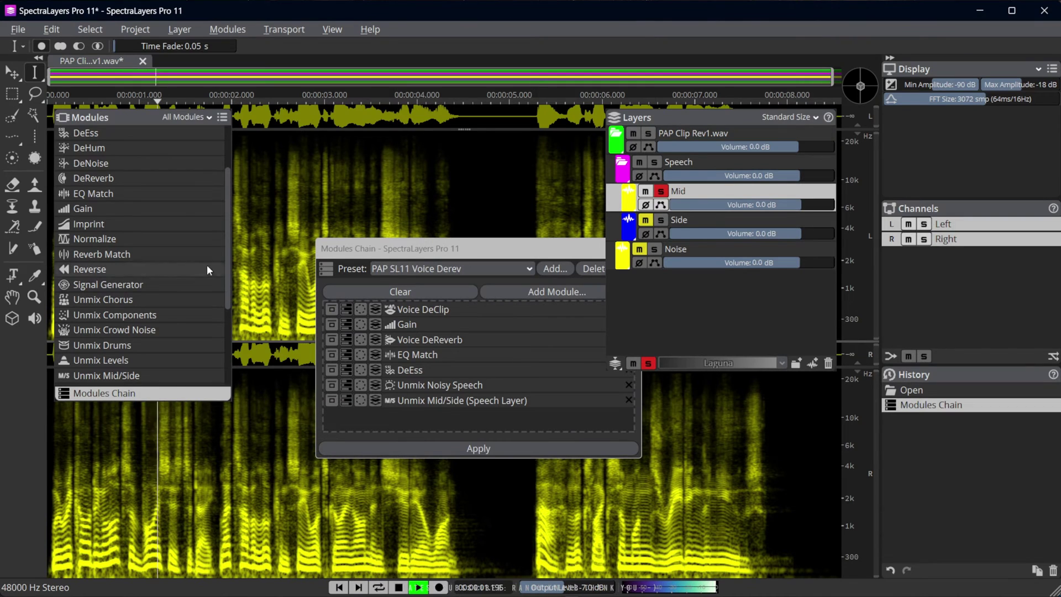
pyautogui.press('space')
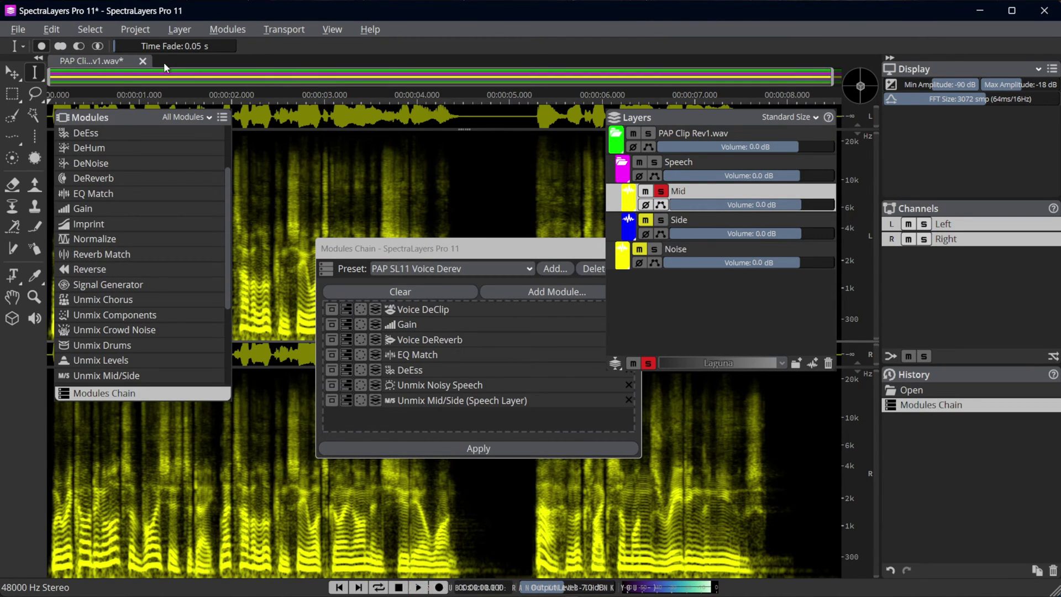
pyautogui.rightClick(163, 62)
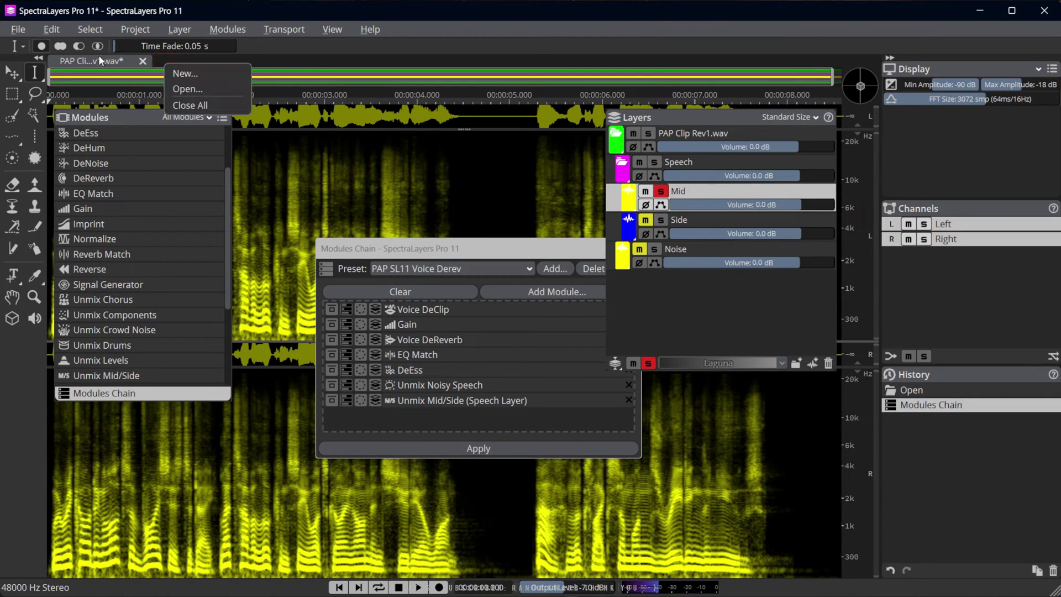
pyautogui.click(181, 74)
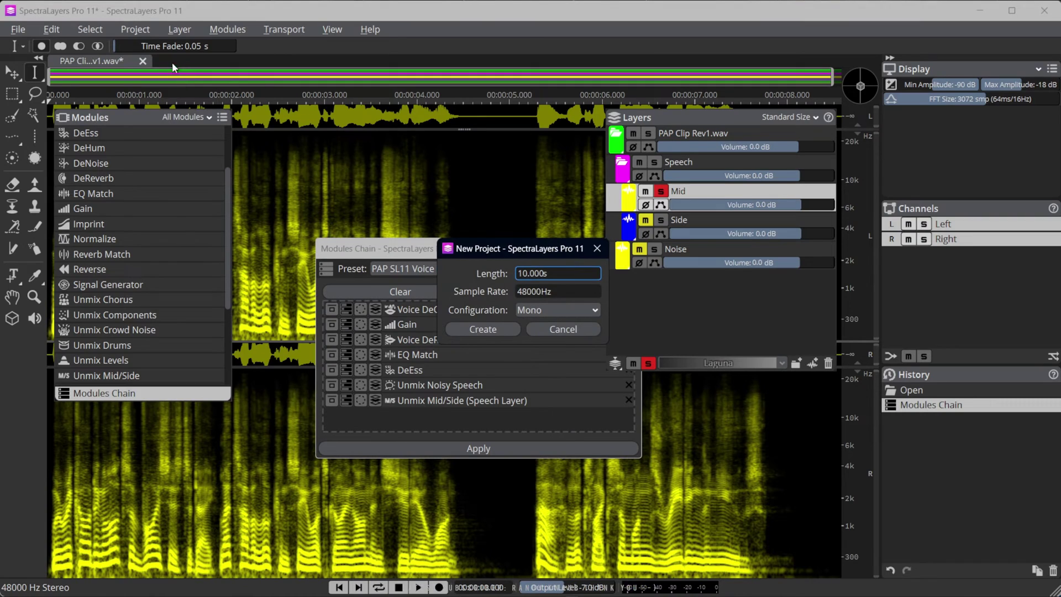
pyautogui.click(551, 331)
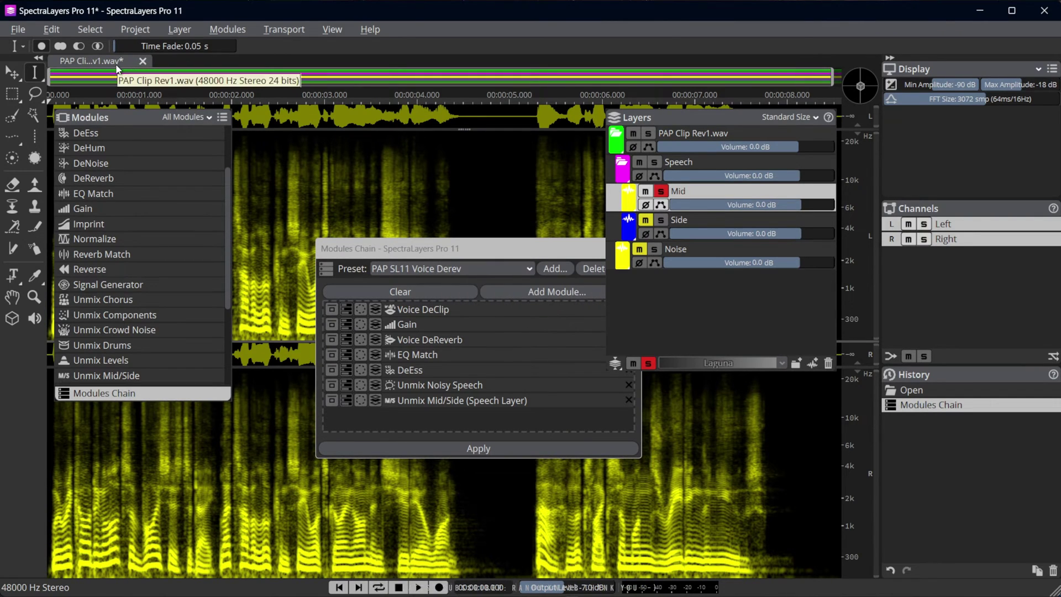
# Open PAP Clip Rev1.wav from the recent files as a second project and play it in comparison with the processed version
pyautogui.click(18, 34)
pyautogui.moveTo(46, 77)
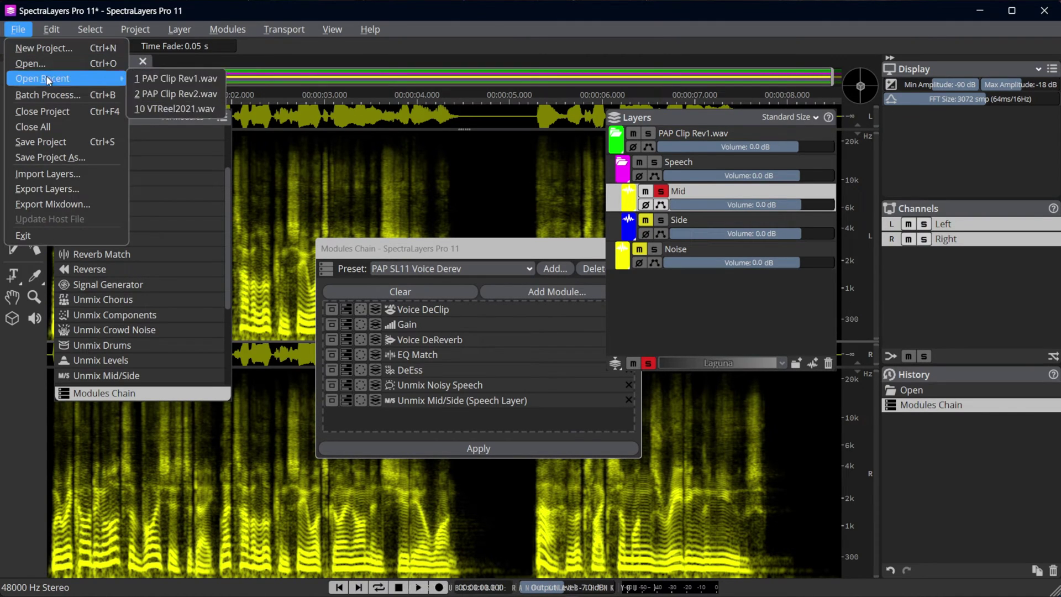
pyautogui.click(172, 79)
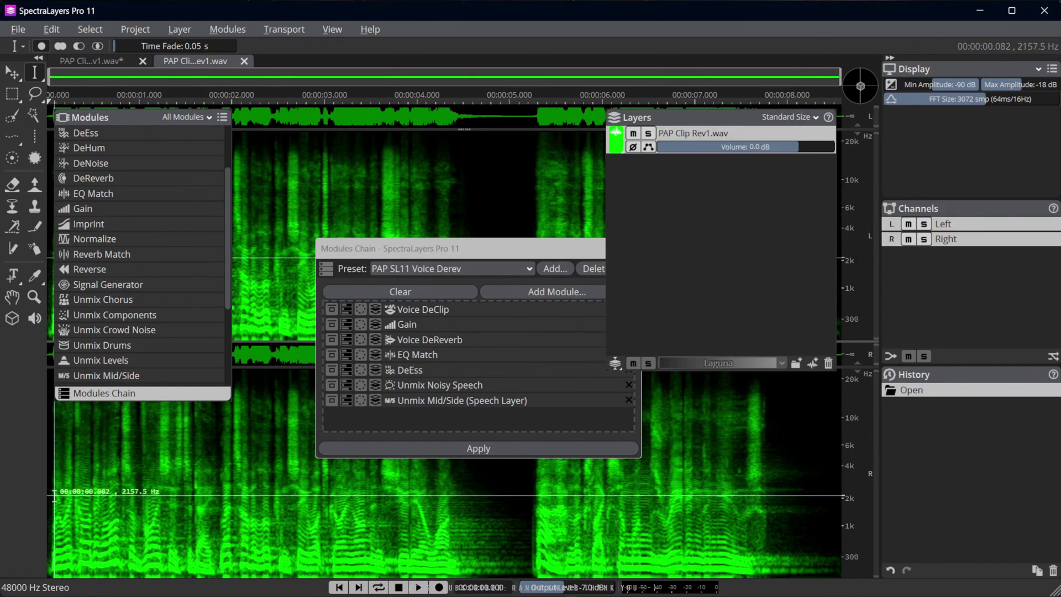
pyautogui.press('space')
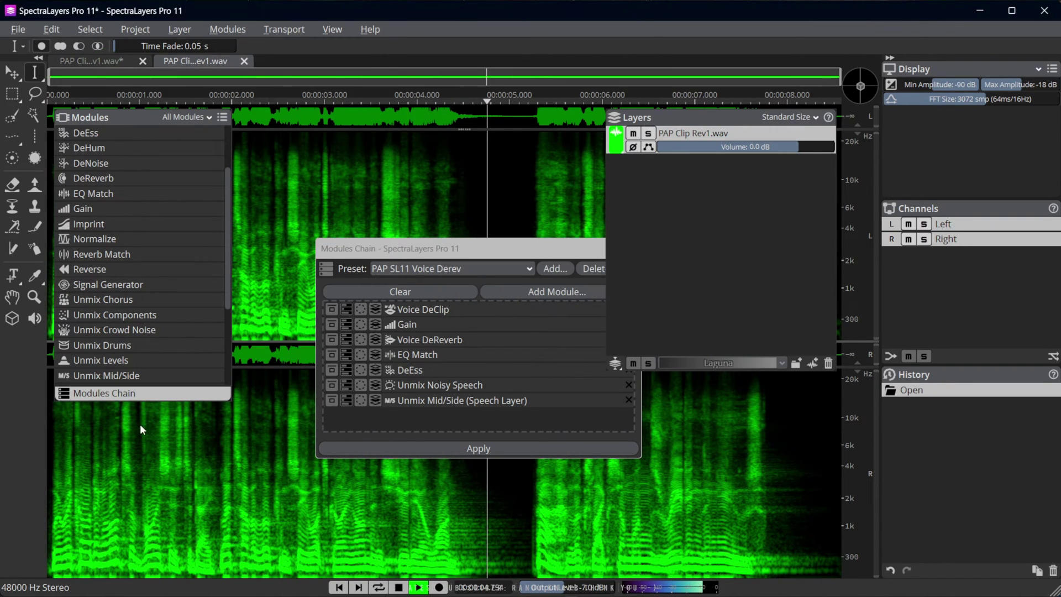
pyautogui.hotkey('ctrl', 'Tab')
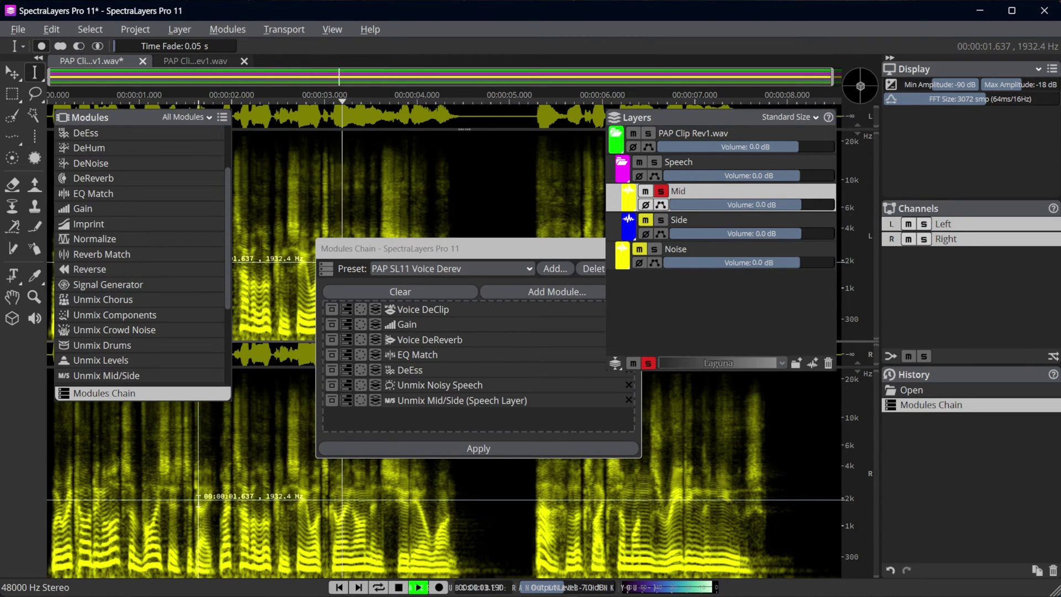
pyautogui.press('space')
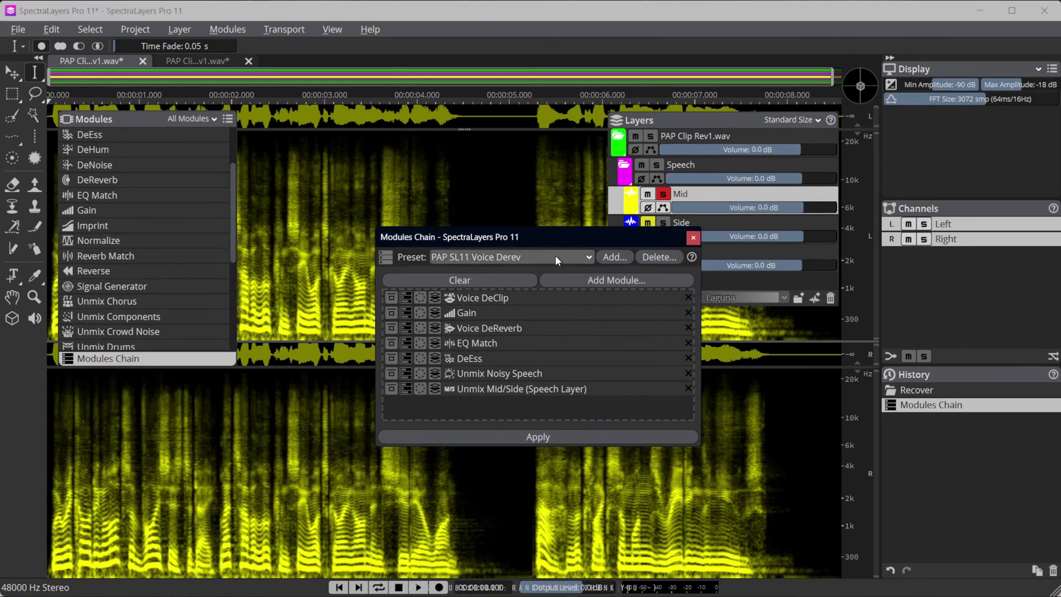
# Close the Modules Chain window and both open projects without saving
pyautogui.moveTo(559, 233); pyautogui.dragTo(535, 253)
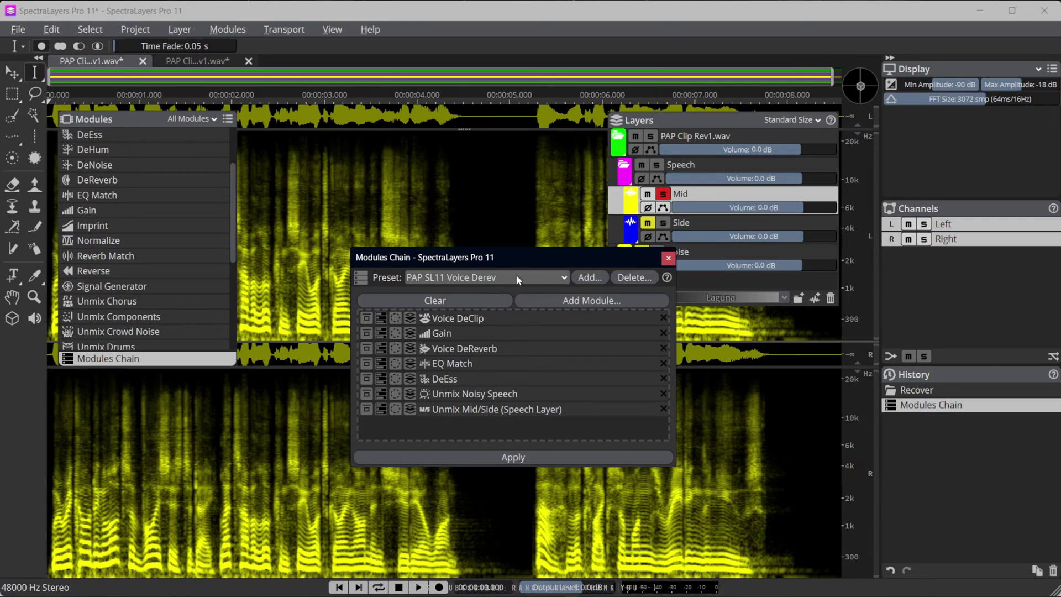
pyautogui.moveTo(522, 258); pyautogui.dragTo(500, 247)
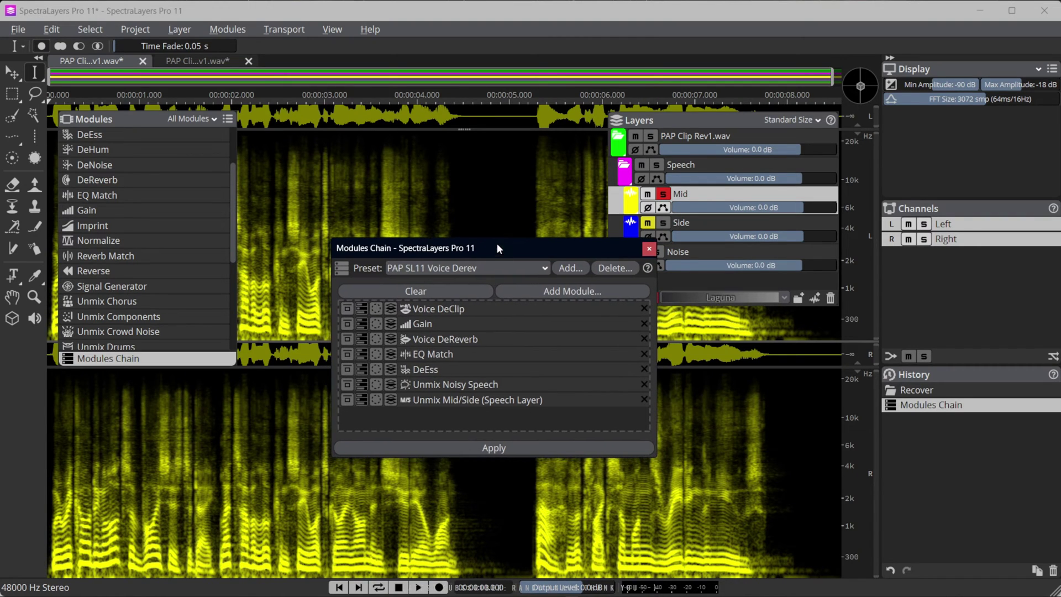
pyautogui.click(649, 250)
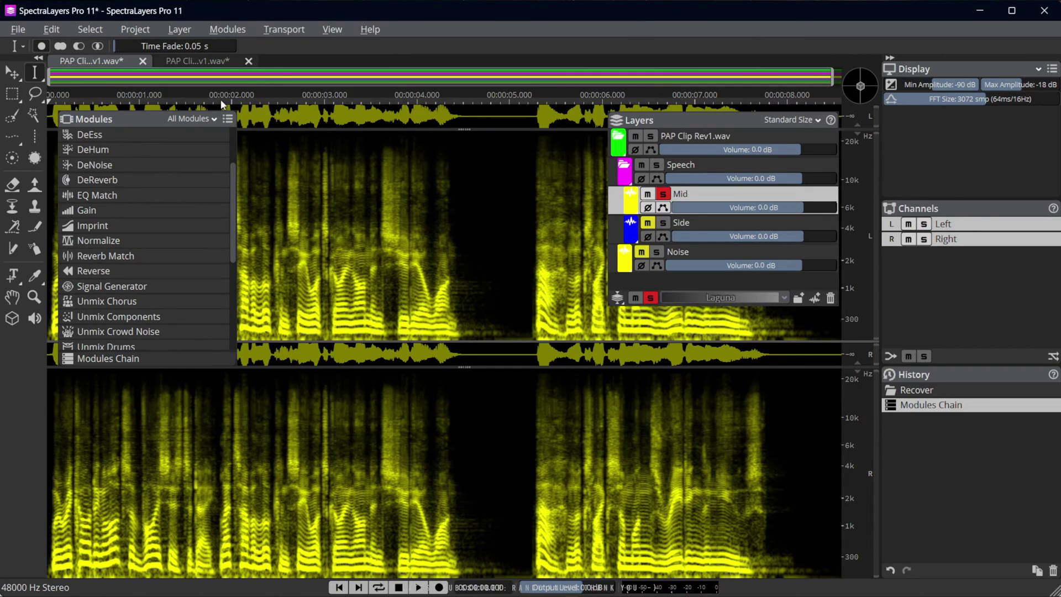
pyautogui.click(248, 61)
pyautogui.click(528, 313)
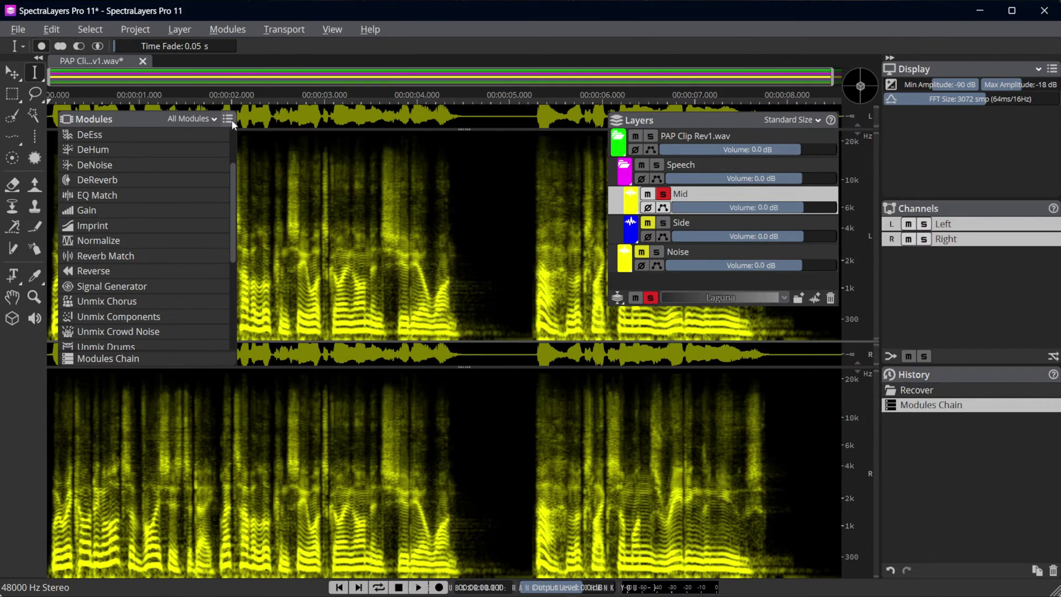
pyautogui.click(143, 61)
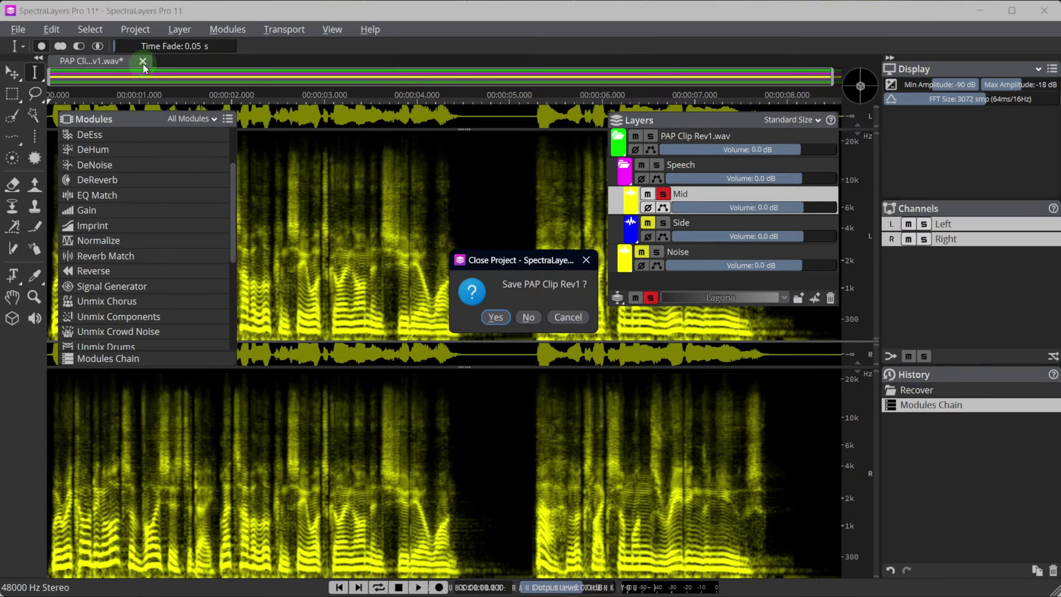
pyautogui.click(528, 317)
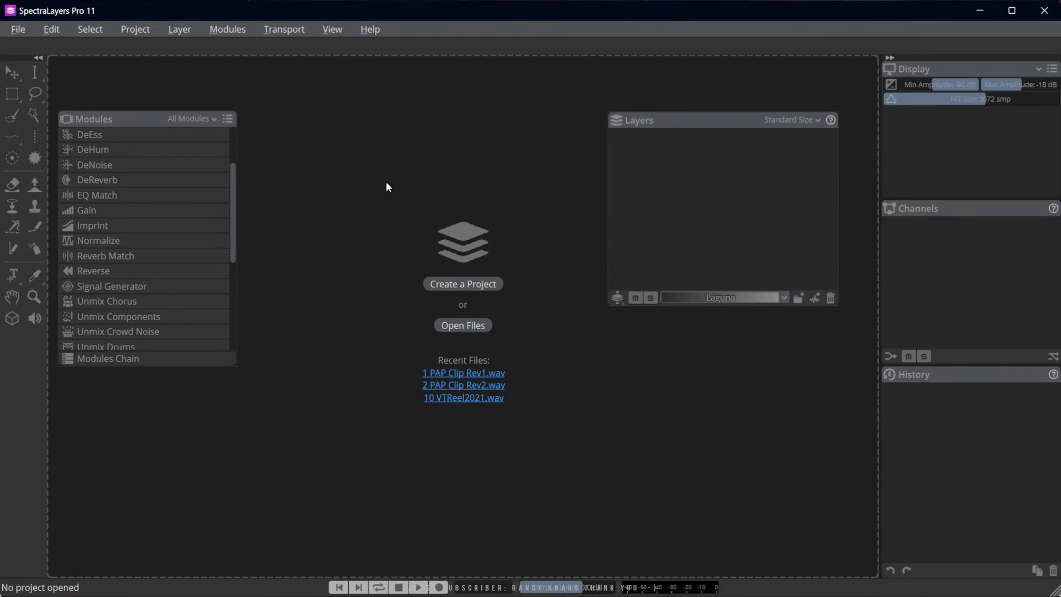
# Open Batch Process and add PAP Clip Rev1.wav, PAP Clip Rev3.wav and PAP Clip Rev2.wav to its file list
pyautogui.click(22, 35)
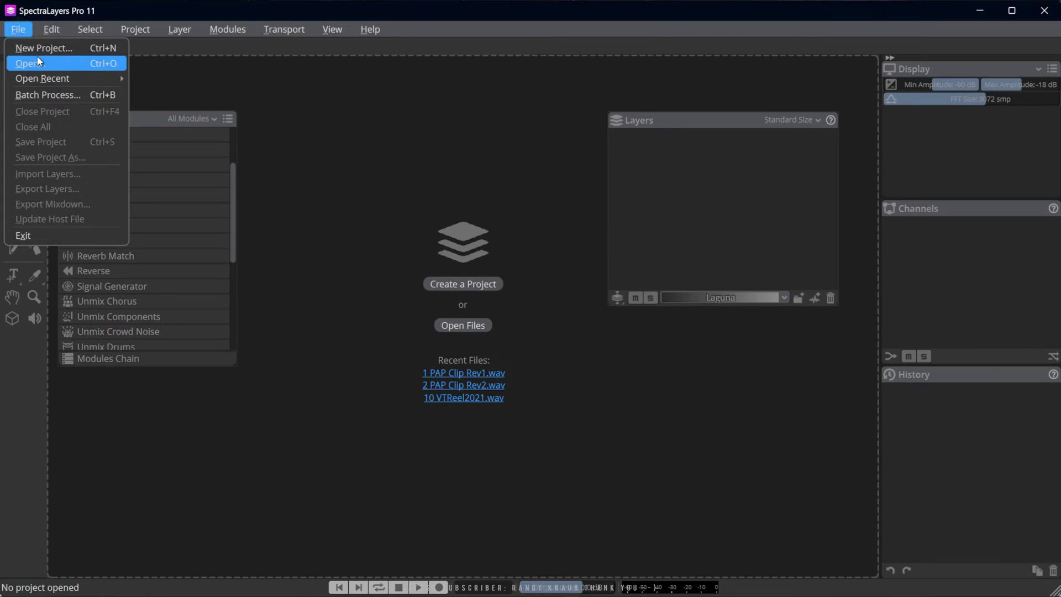
pyautogui.click(50, 98)
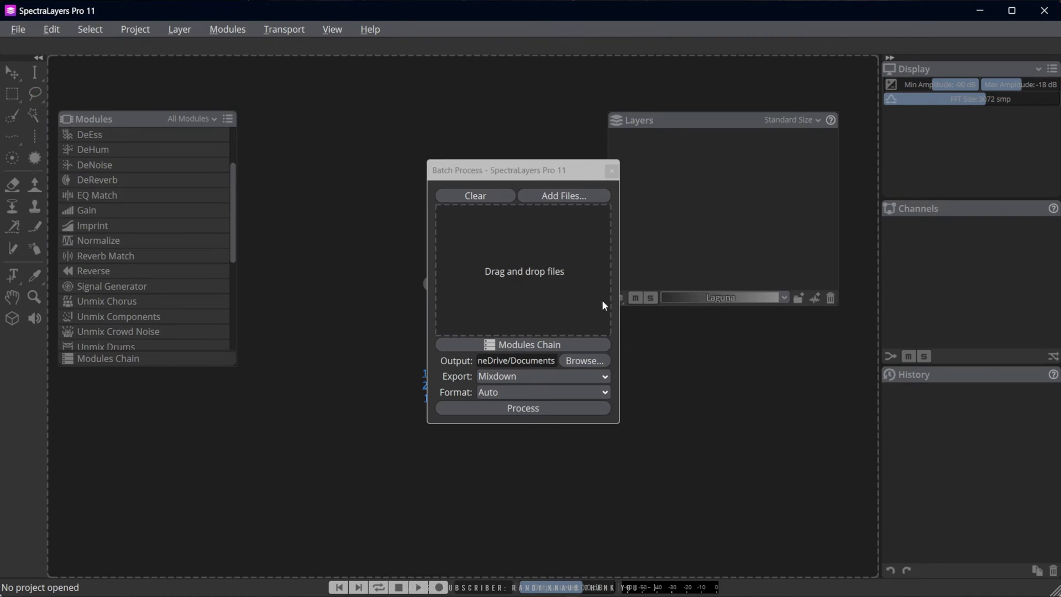
pyautogui.moveTo(513, 174)
pyautogui.mouseDown()
pyautogui.moveTo(491, 168)
pyautogui.moveTo(501, 171)
pyautogui.mouseUp()
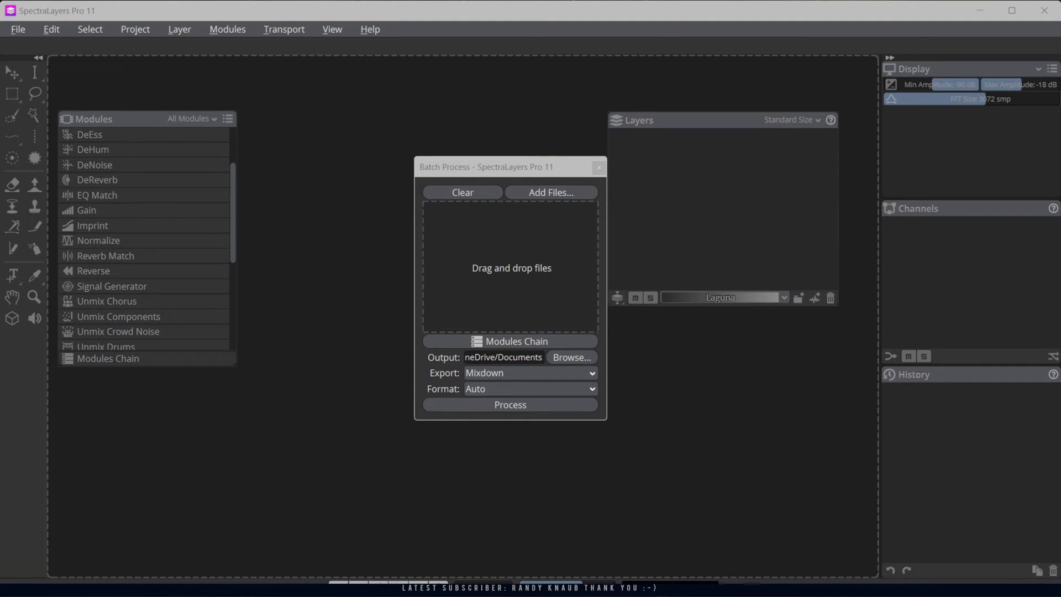
pyautogui.moveTo(1060, 386); pyautogui.dragTo(494, 242)
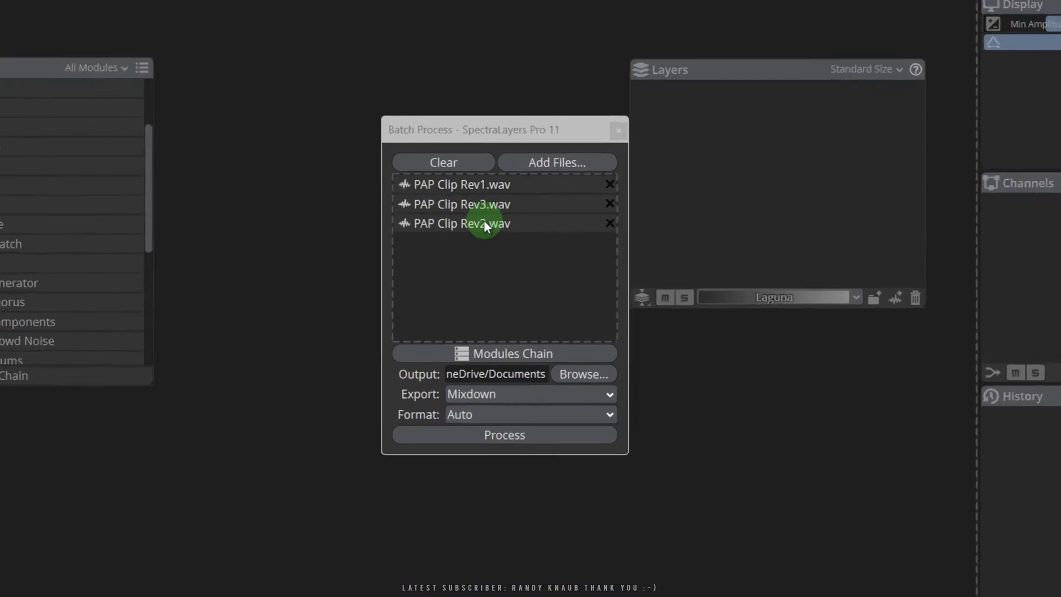
pyautogui.click(497, 257)
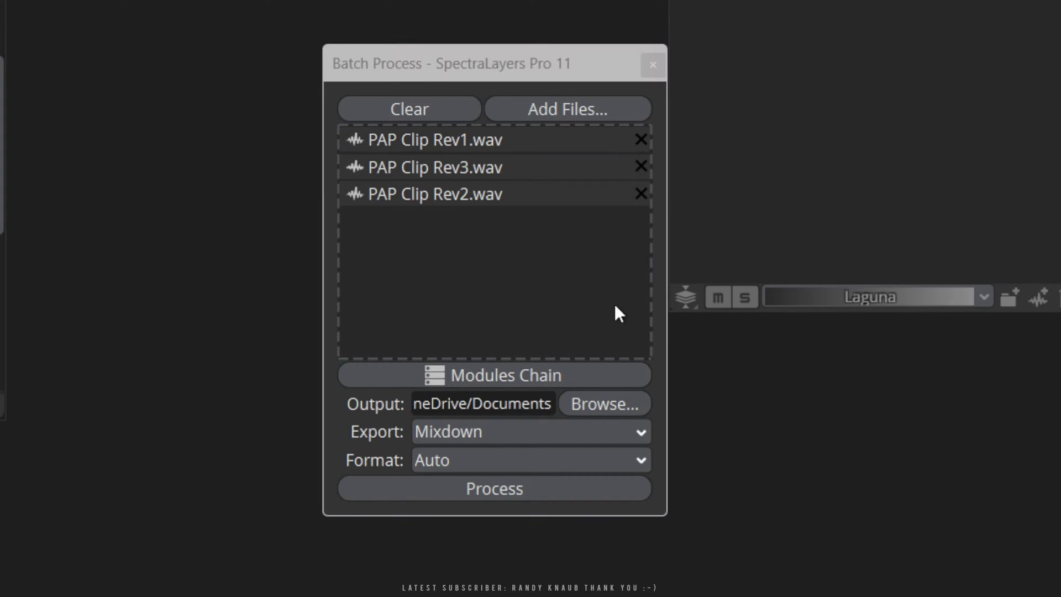
# Load the PAP SL11 Voice Derev preset as the batch's modules chain after trying PAP Crowd Song Drums, and close the chain window
pyautogui.click(480, 376)
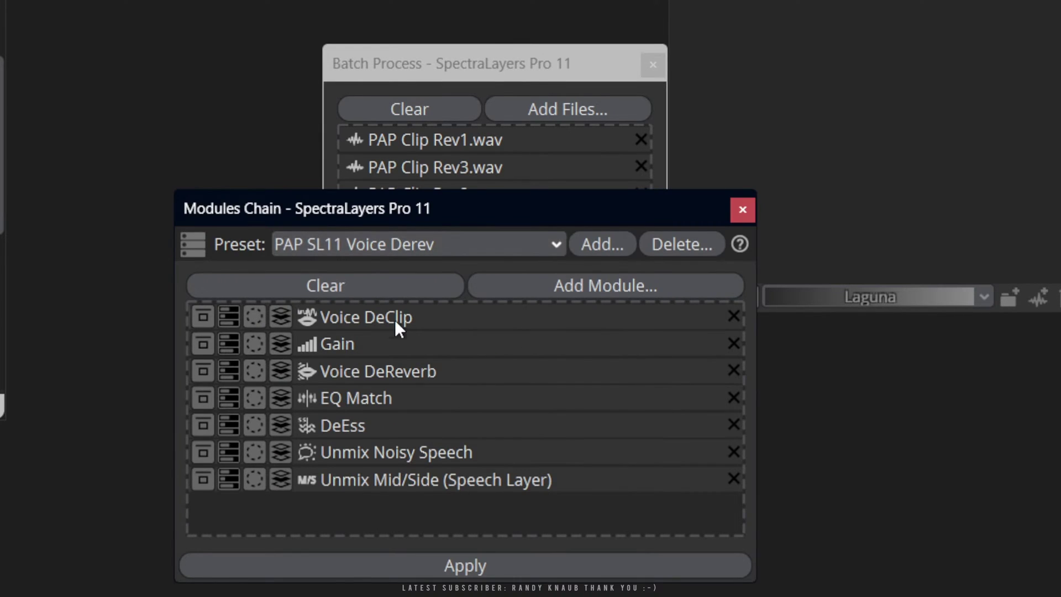
pyautogui.click(369, 283)
pyautogui.click(557, 242)
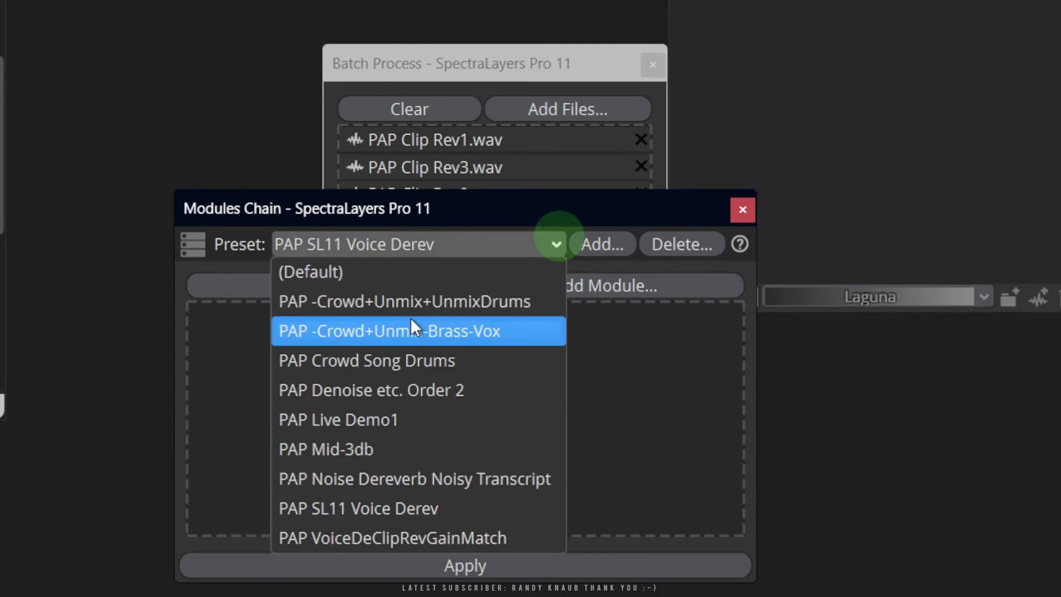
pyautogui.click(412, 360)
pyautogui.click(556, 244)
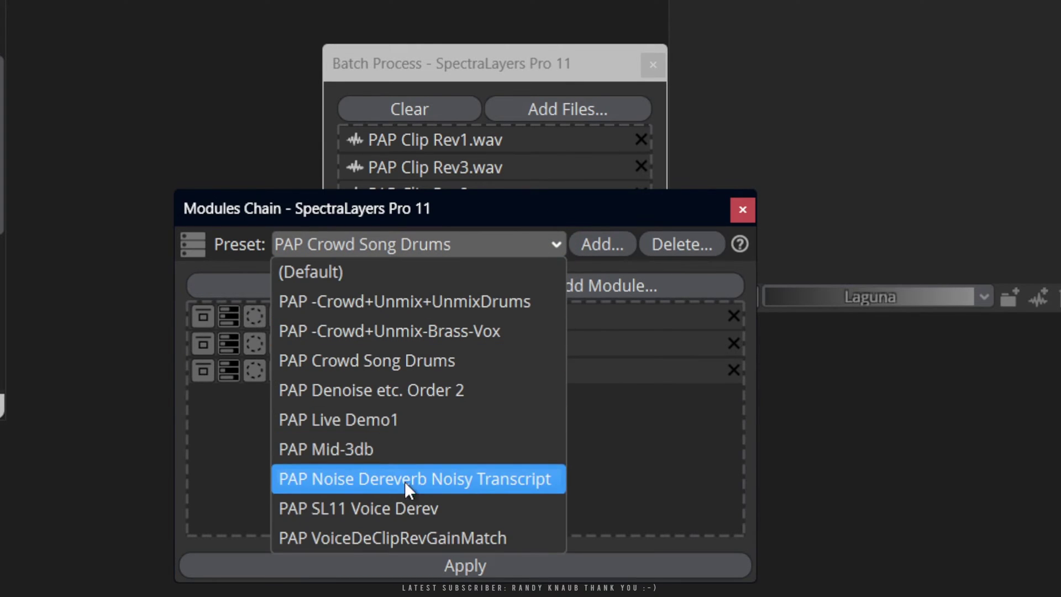
pyautogui.click(406, 506)
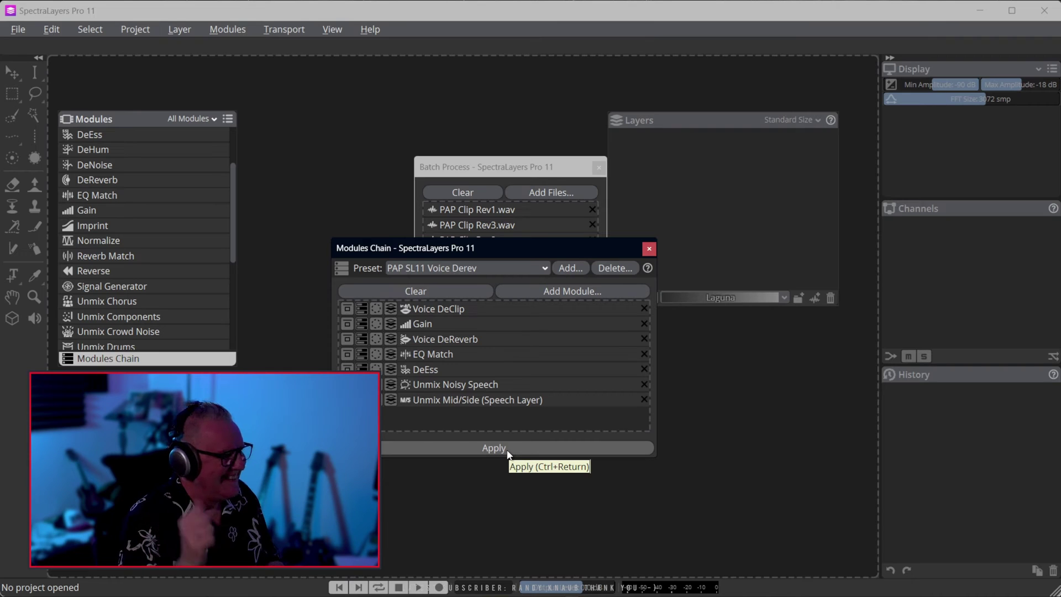
pyautogui.click(648, 250)
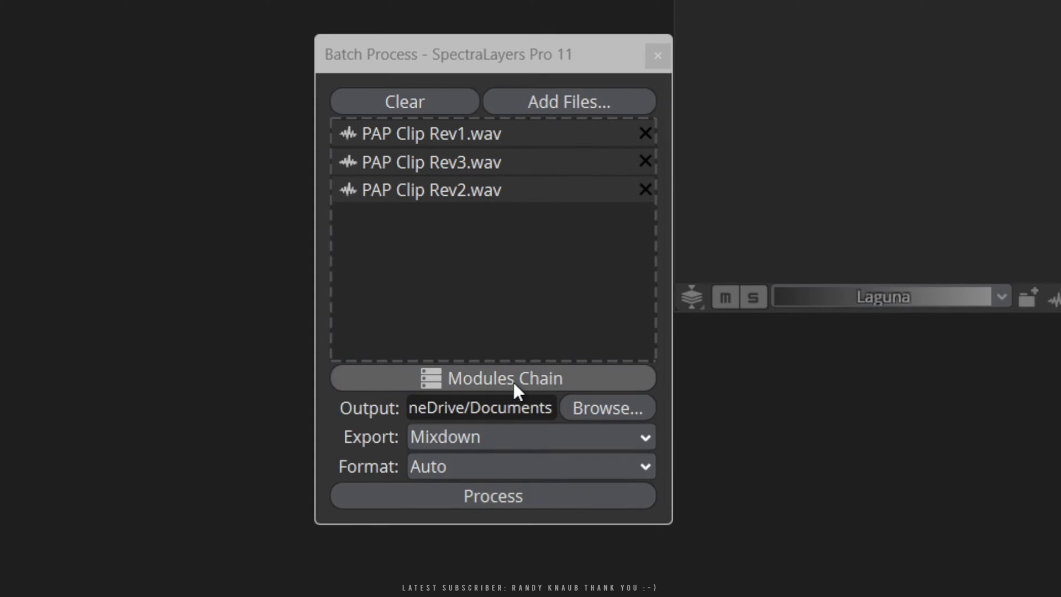
# Set the batch output folder to the Desktop and the export type to Layers
pyautogui.click(596, 410)
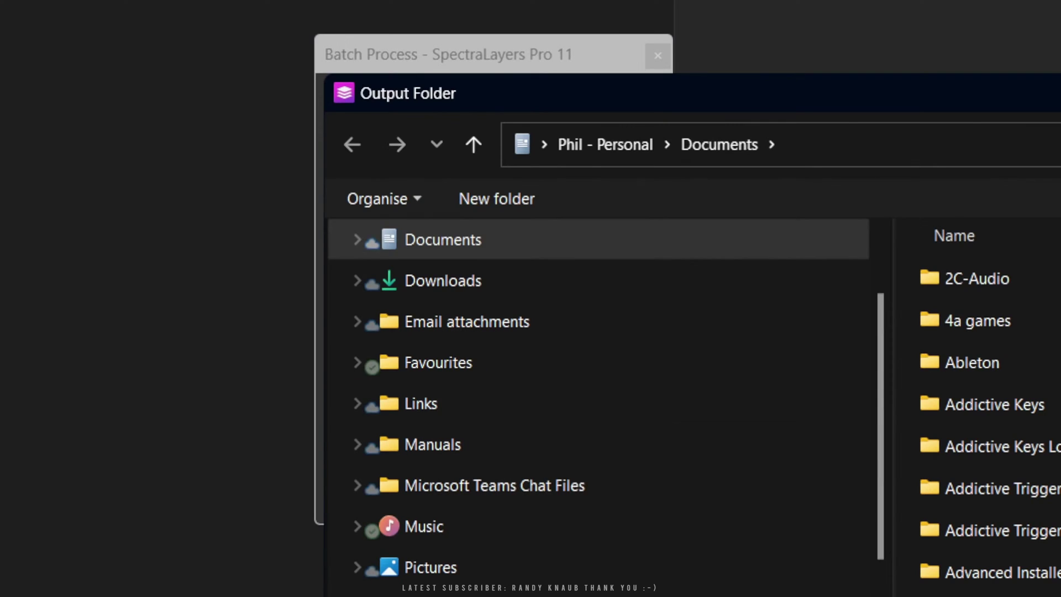
pyautogui.press('Return')
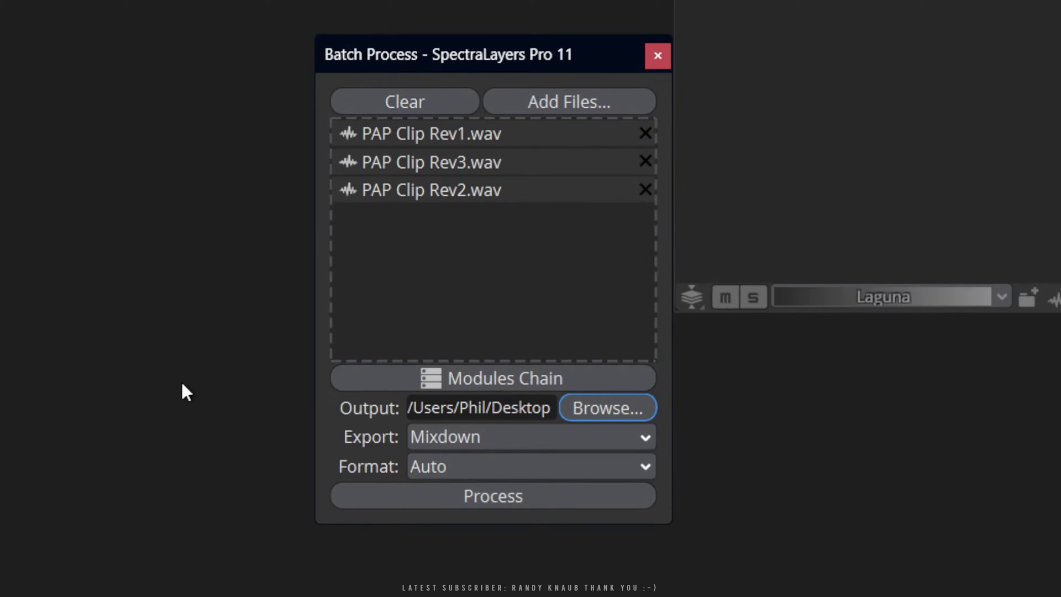
pyautogui.click(479, 440)
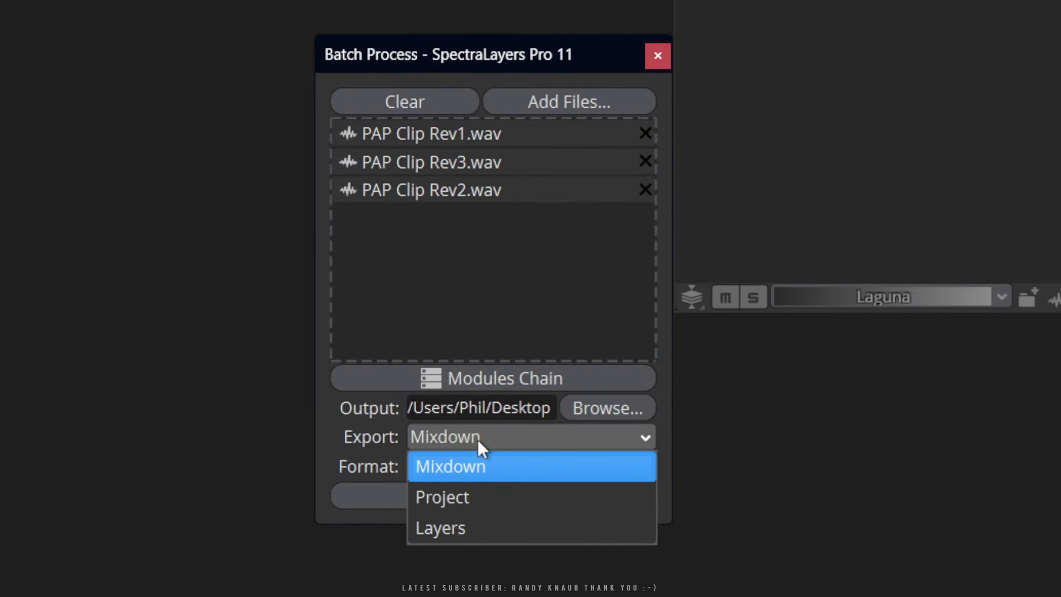
pyautogui.click(447, 527)
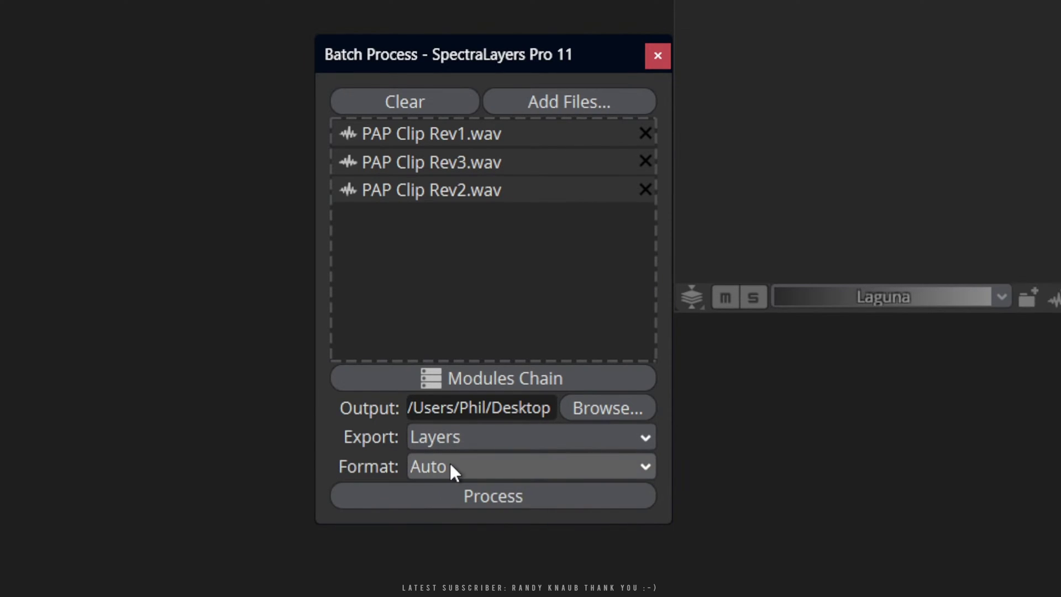
# Review the batch's format options, keep the format at Auto, and process the three PAP Clip files
pyautogui.click(532, 467)
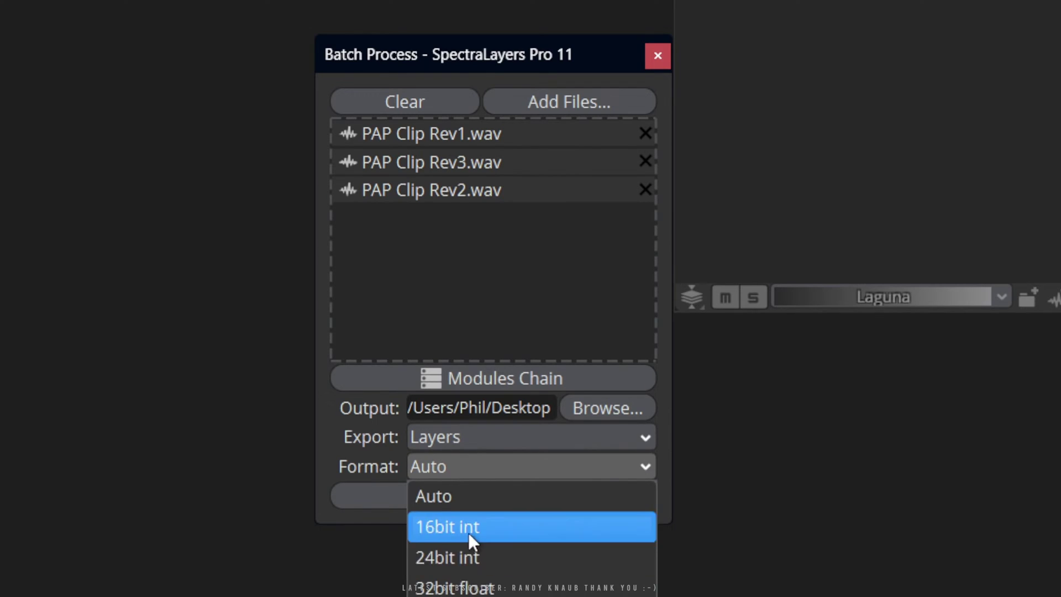
pyautogui.click(358, 457)
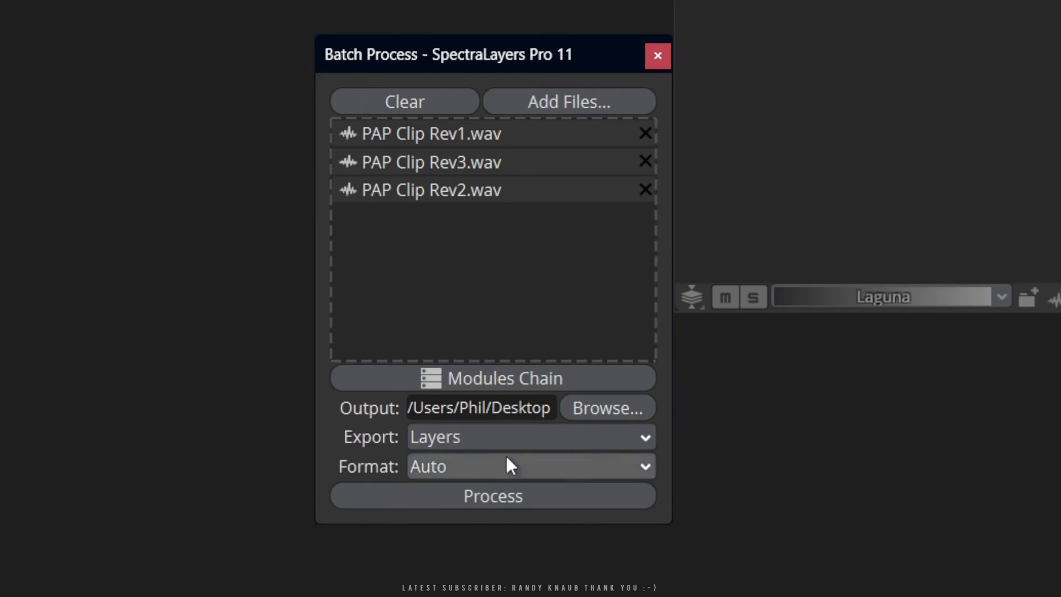
pyautogui.click(490, 496)
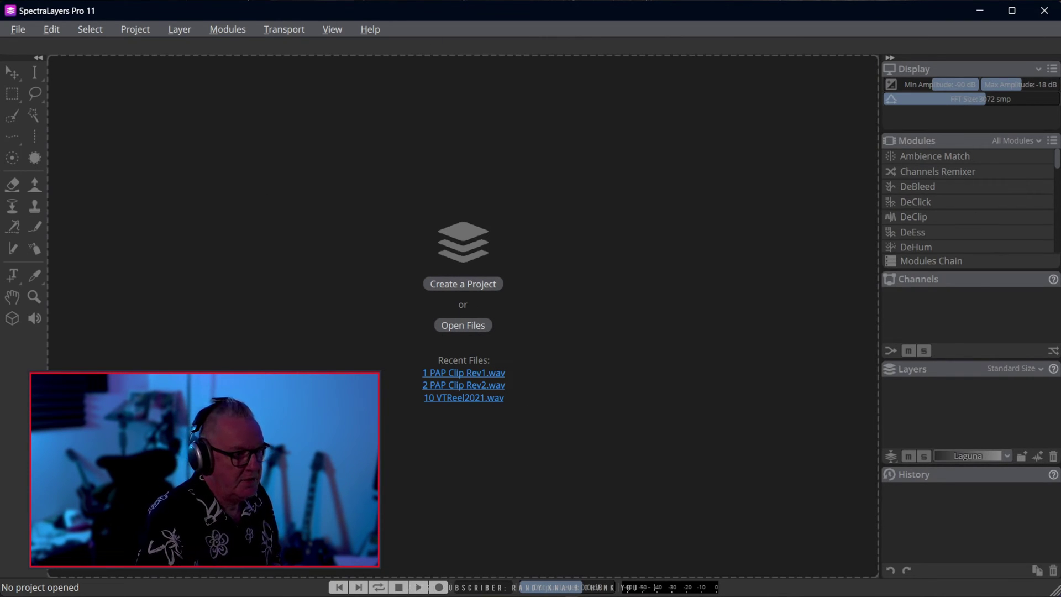
# Clear the SpectraLayers main and Batch Process windows off the Desktop and open the exported PAP Clip Rev1 folder in the file manager
pyautogui.click(983, 9)
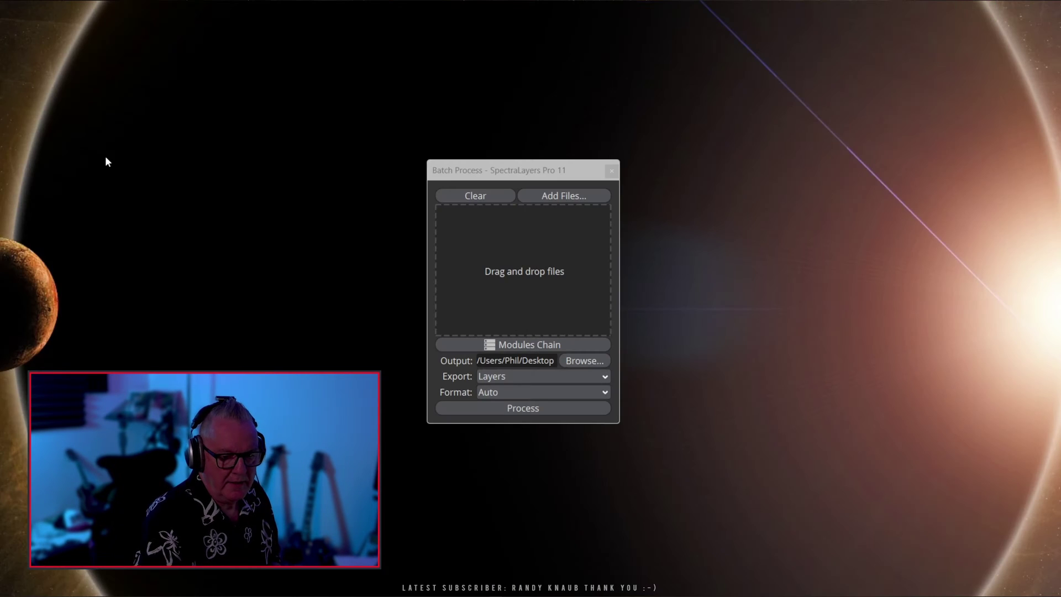
pyautogui.click(611, 171)
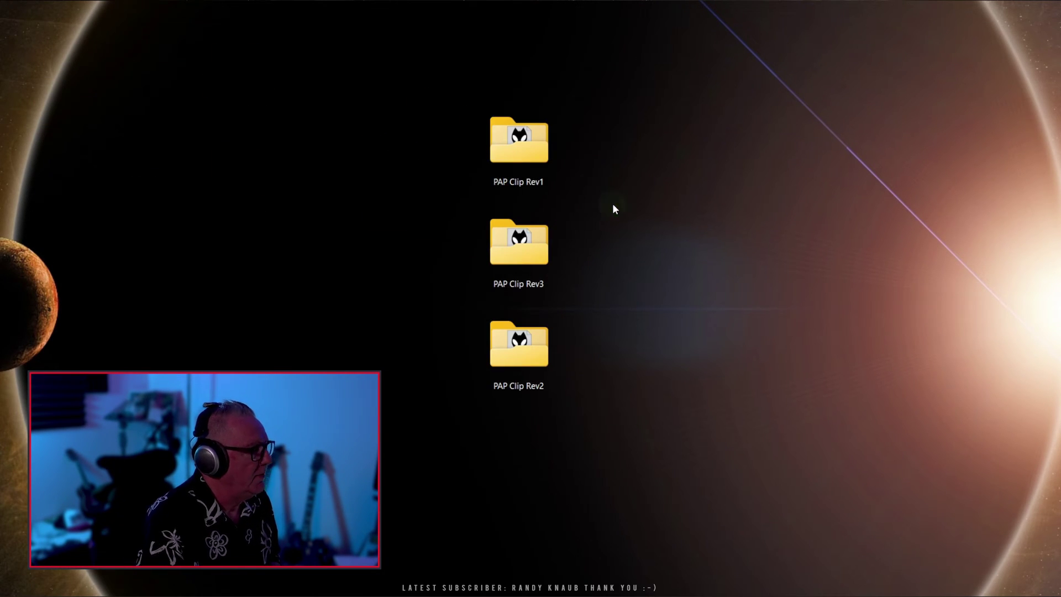
pyautogui.doubleClick(517, 164)
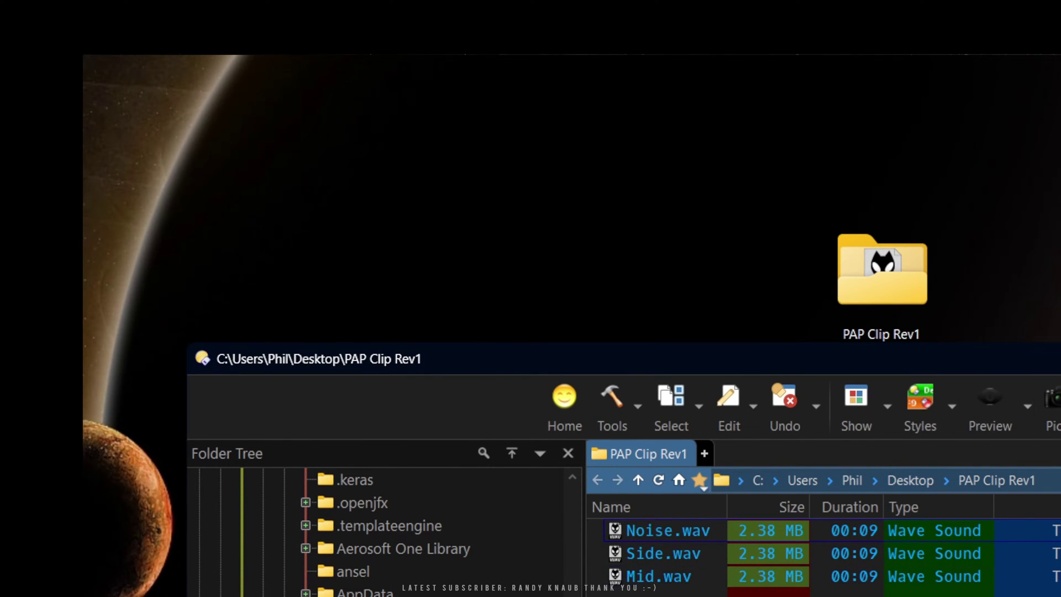
pyautogui.moveTo(1058, 362); pyautogui.dragTo(454, 487)
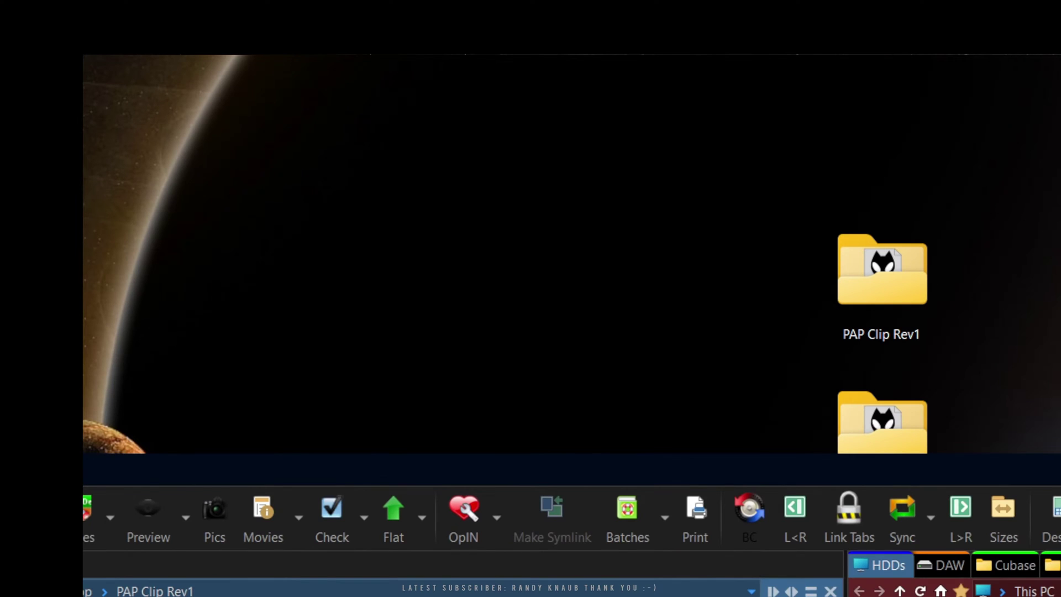